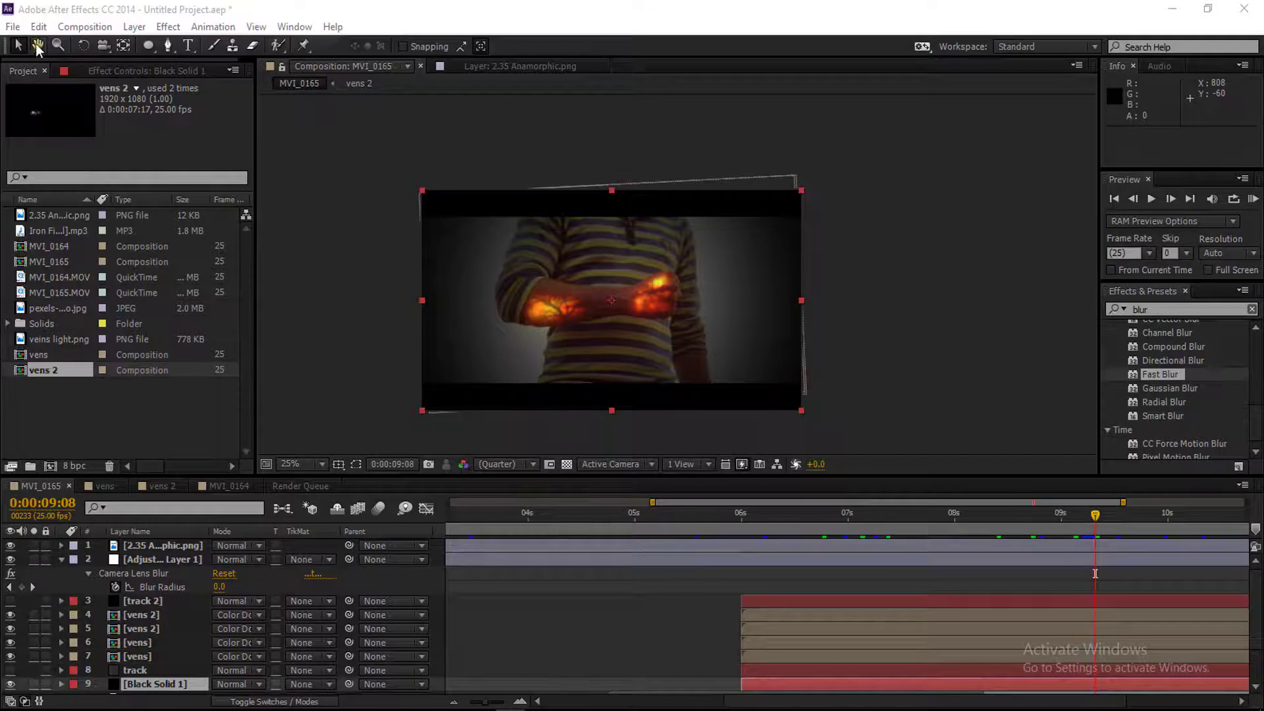
Start a new empty project, discarding the changes in the current one.
{"action": "left_click", "coordinate": [10, 27]}
{"action": "mouse_move", "coordinate": [211, 48]}
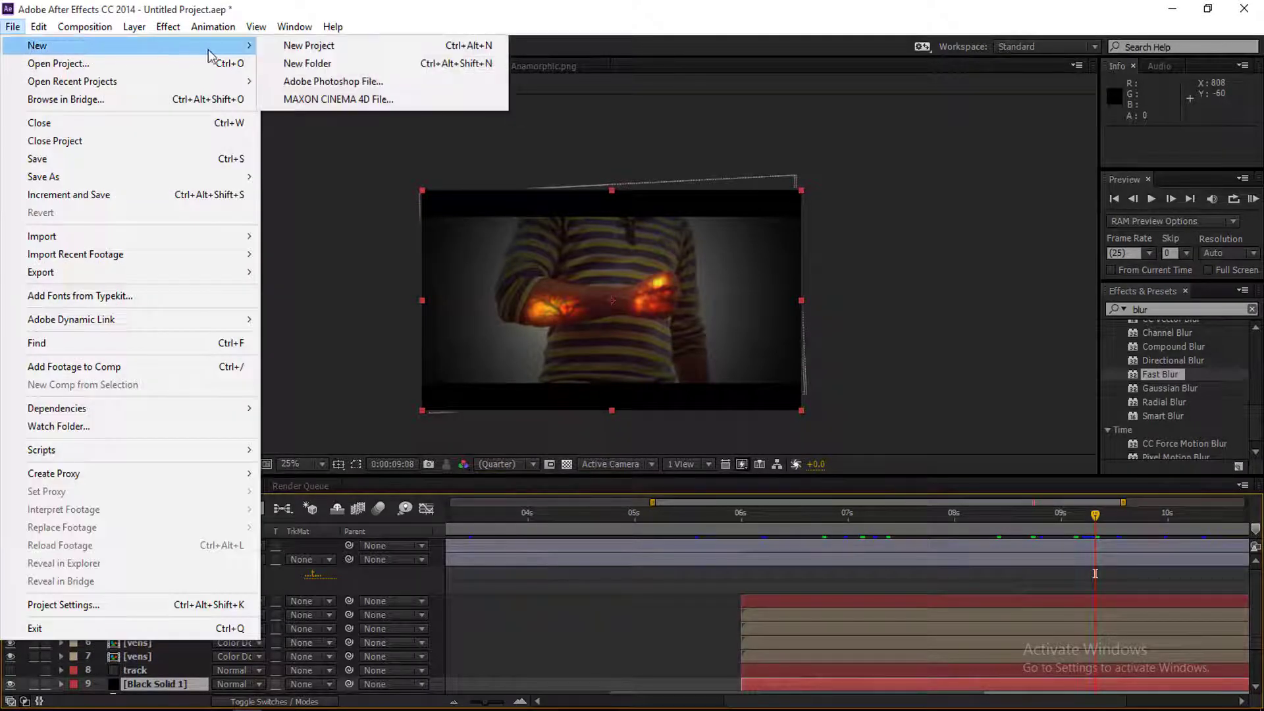
{"action": "left_click", "coordinate": [333, 49]}
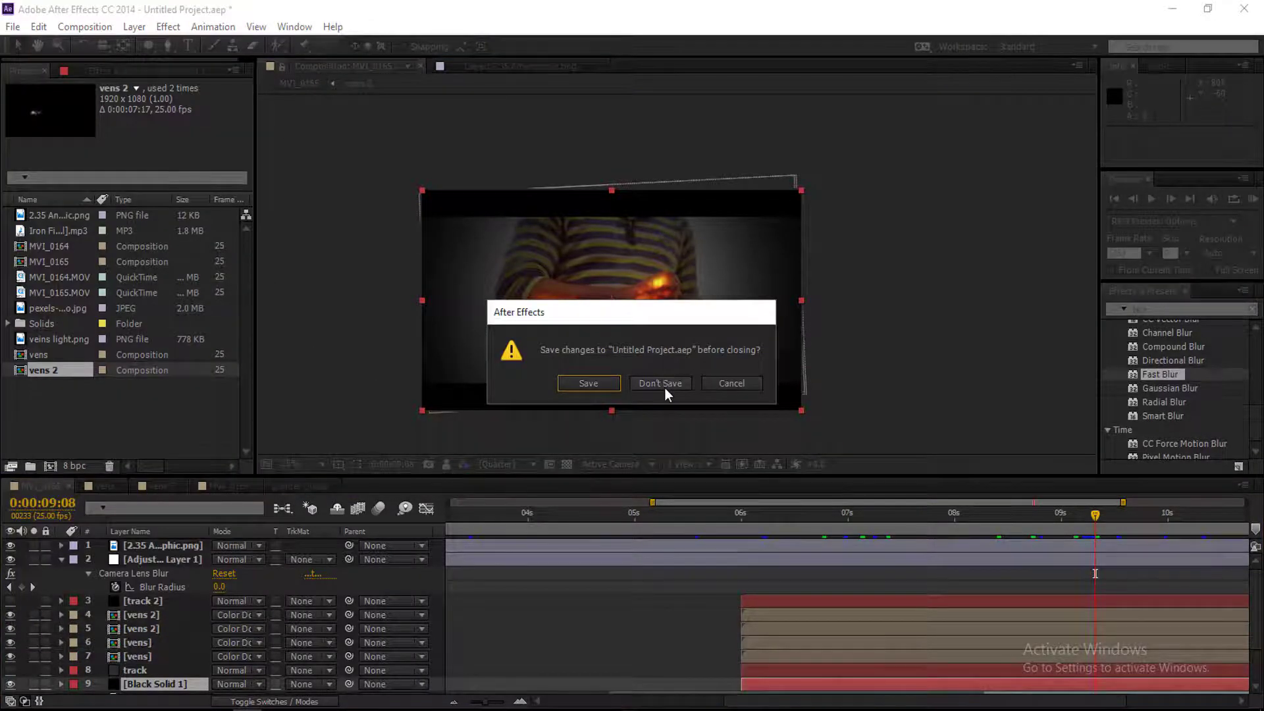
{"action": "left_click", "coordinate": [660, 383]}
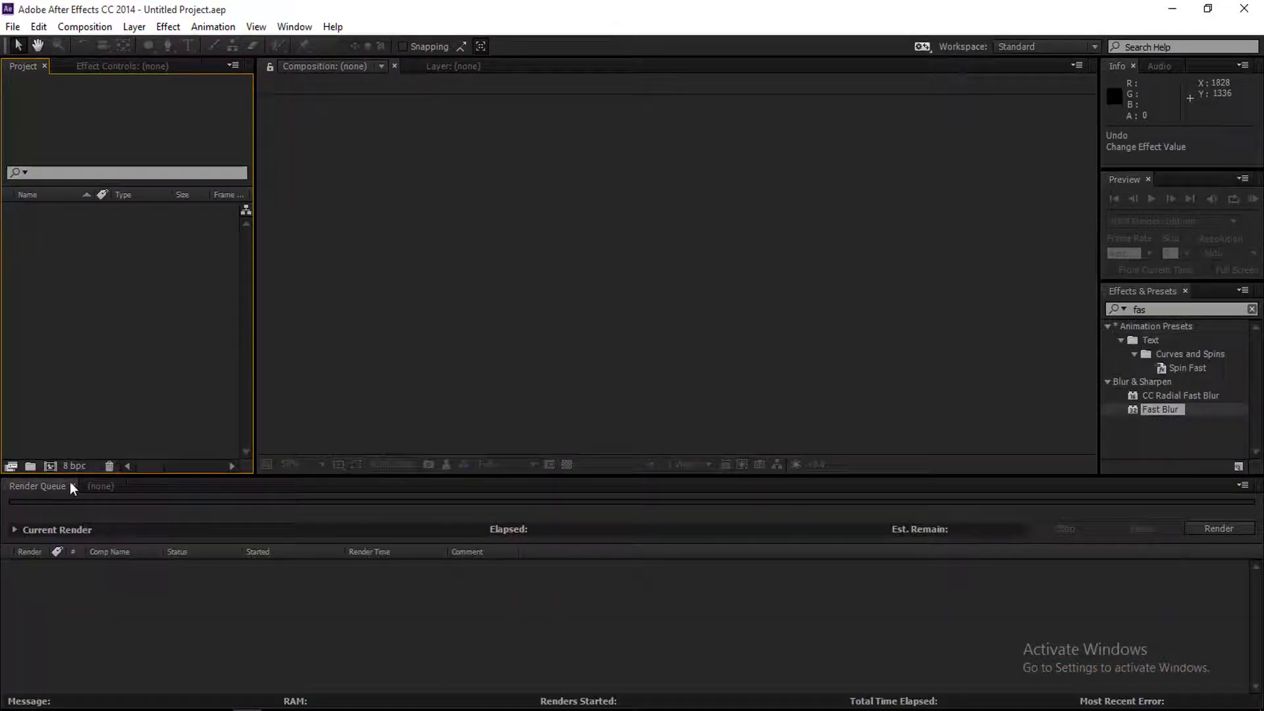
Import MVI_0165.MOV from the IronFistVideoAndImages folder and create a composition from it.
{"action": "double_click", "coordinate": [74, 291]}
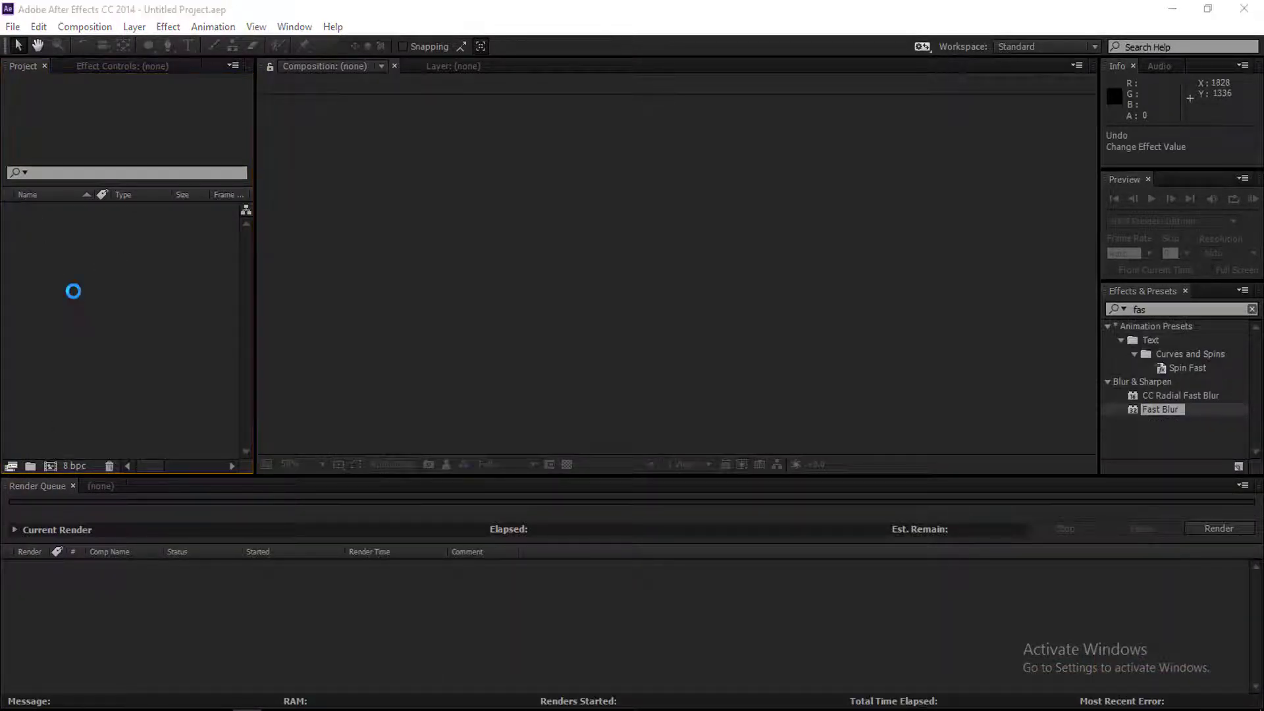
{"action": "scroll", "coordinate": [314, 314], "scroll_direction": "down", "scroll_amount": 5}
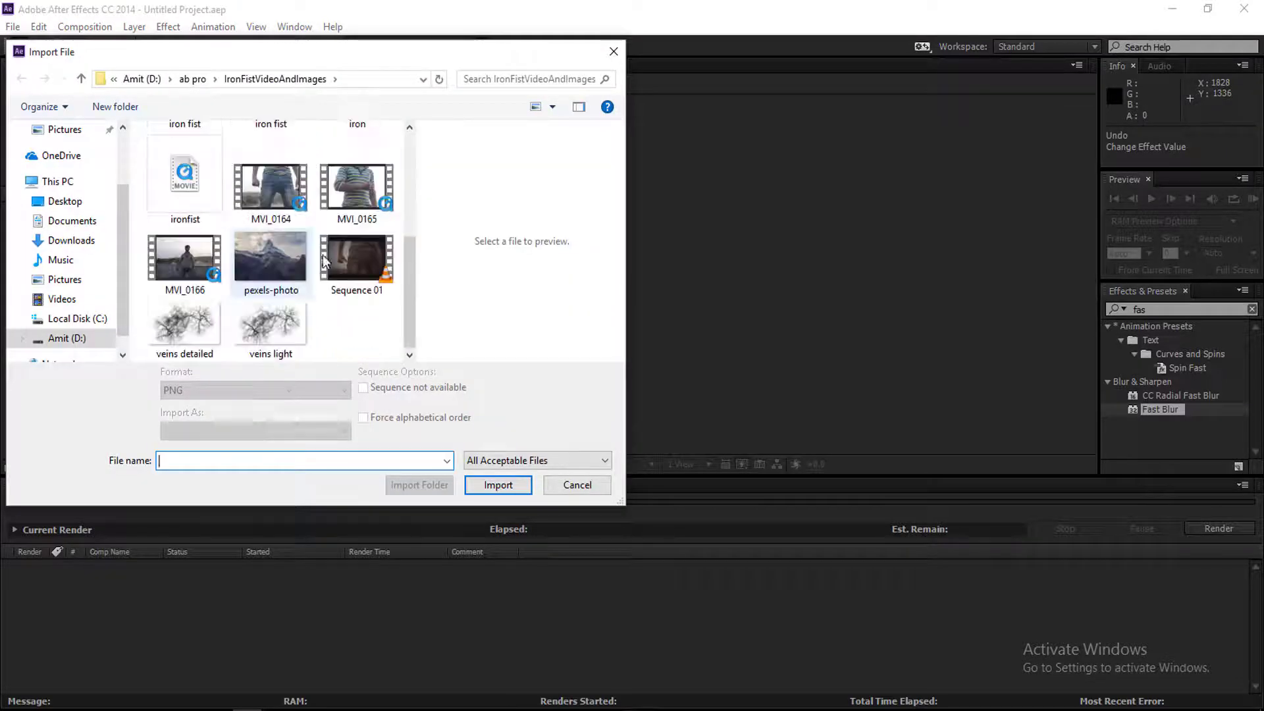
{"action": "left_click", "coordinate": [357, 189]}
{"action": "left_click", "coordinate": [487, 490]}
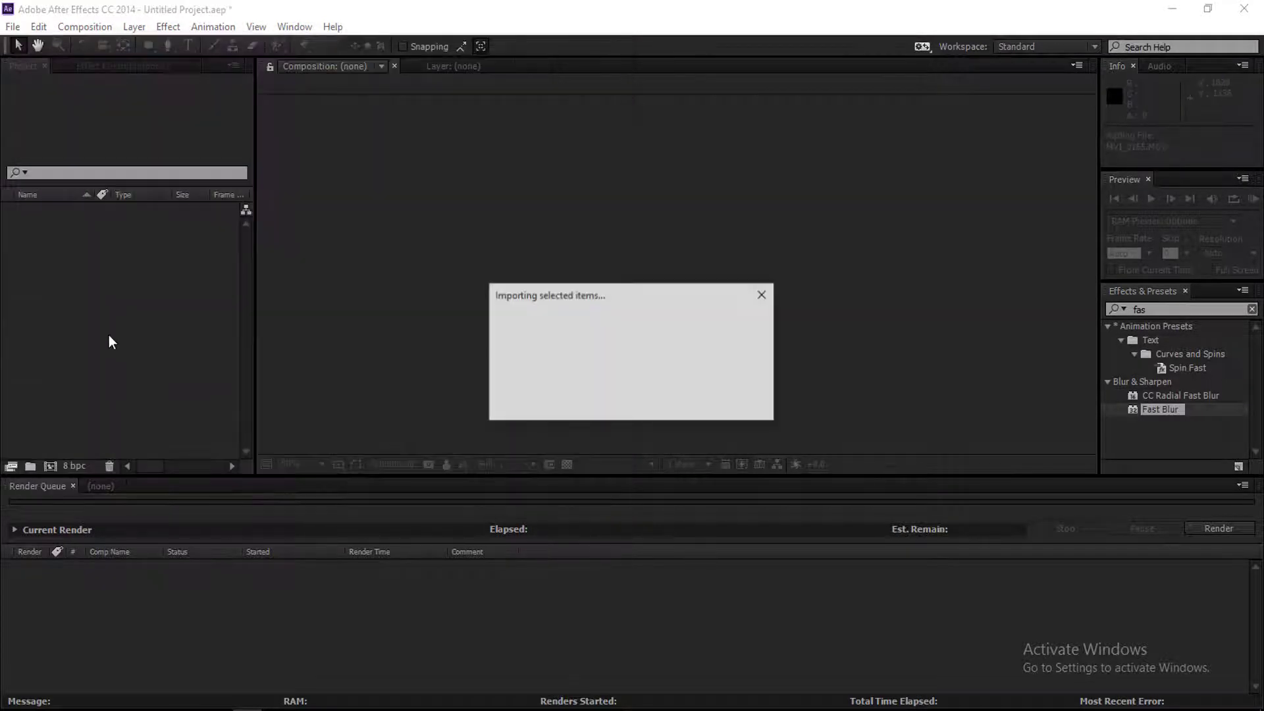
{"action": "left_click", "coordinate": [51, 466]}
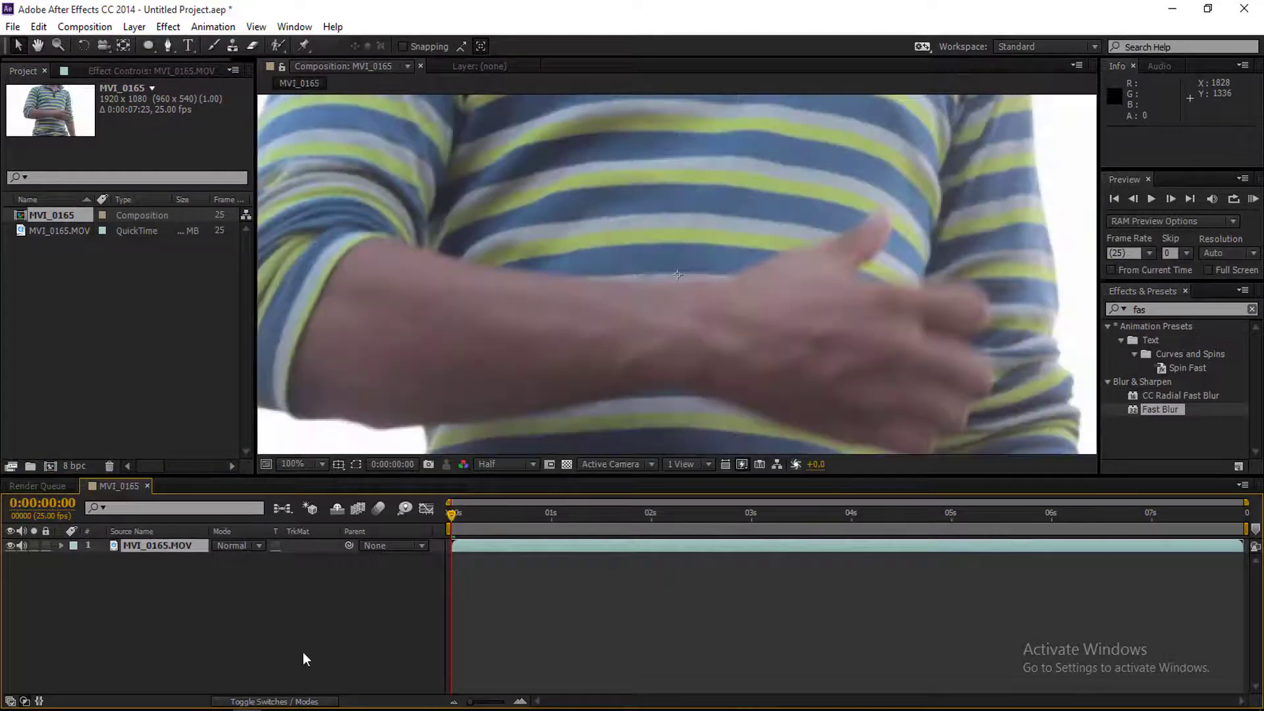
{"action": "left_click", "coordinate": [303, 652]}
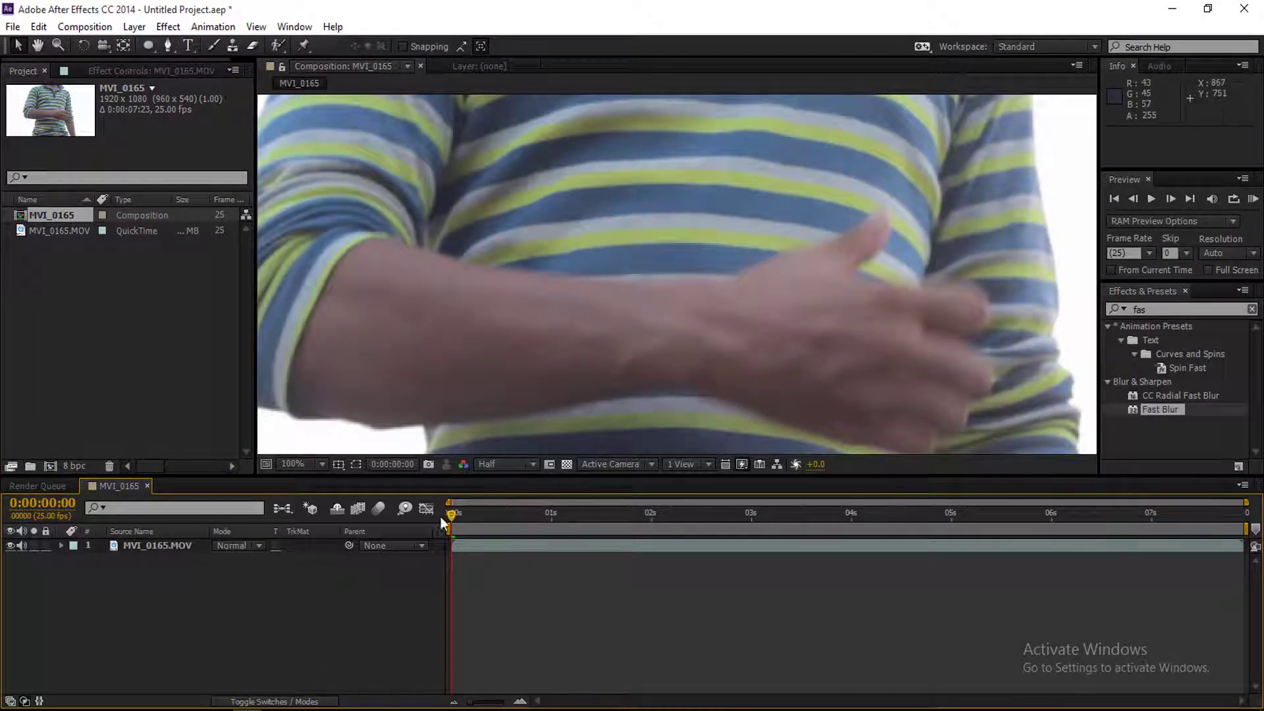
Trim the start of the MVI_0165.MOV layer to 0:00:02:00 and set the current time to 0:00:03:10.
{"action": "left_click_drag", "start_coordinate": [490, 529], "coordinate": [654, 519]}
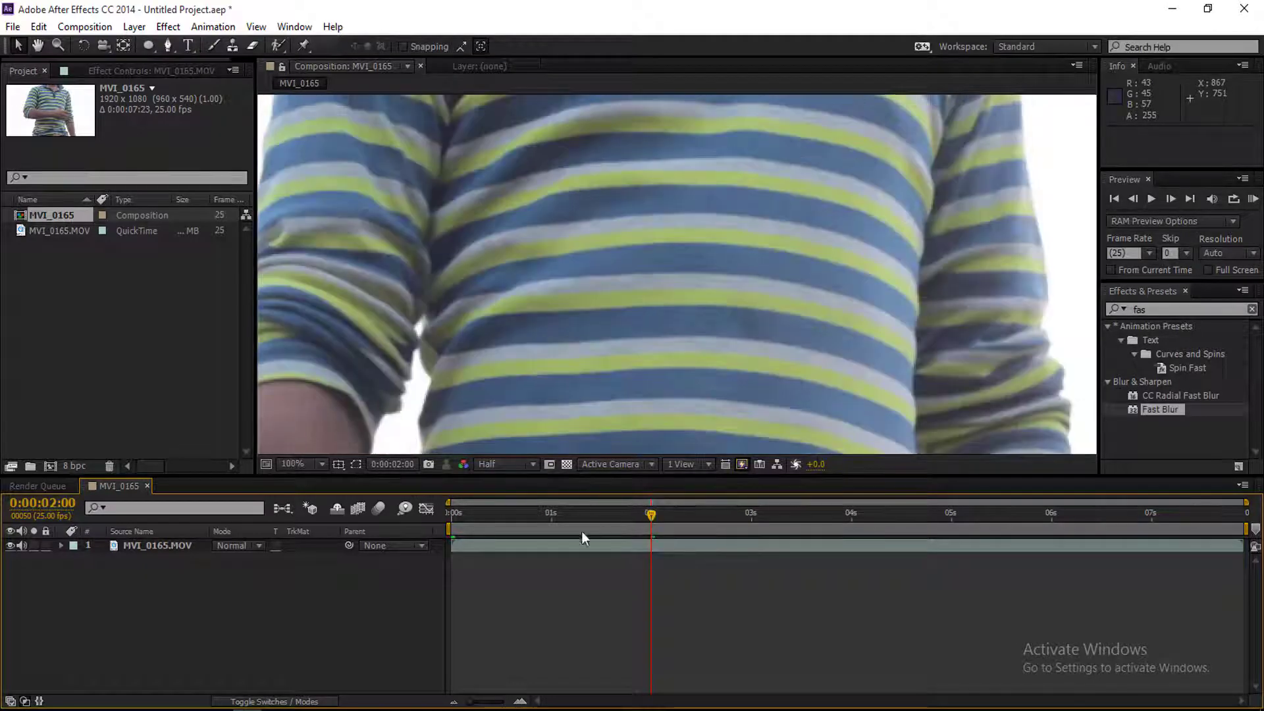
{"action": "left_click", "coordinate": [561, 549]}
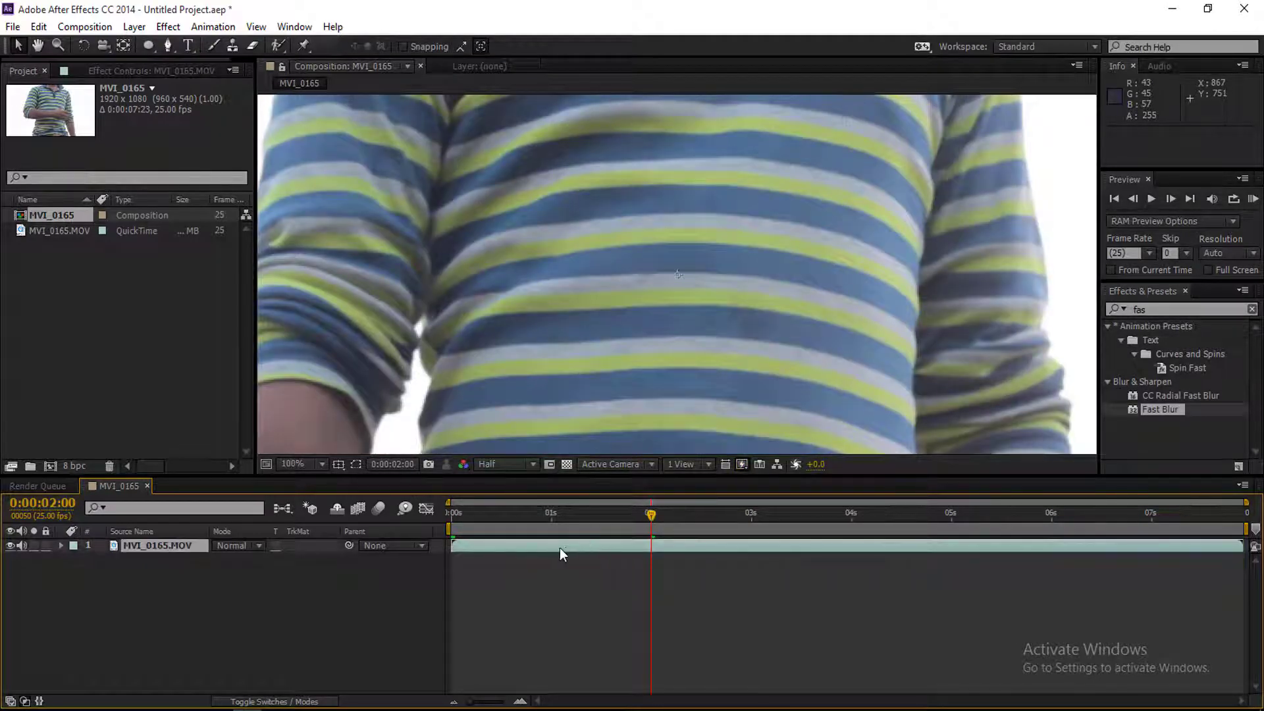
{"action": "left_click_drag", "start_coordinate": [454, 548], "coordinate": [748, 519]}
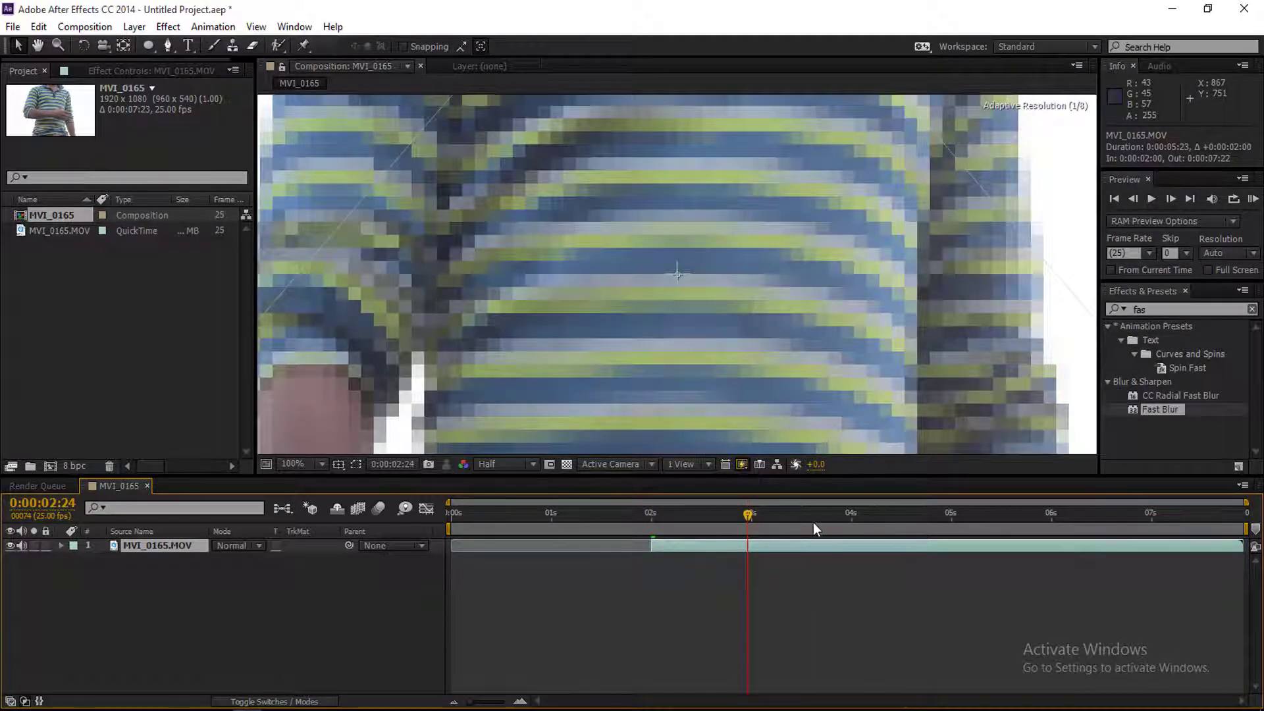
{"action": "left_click_drag", "start_coordinate": [836, 524], "coordinate": [846, 524]}
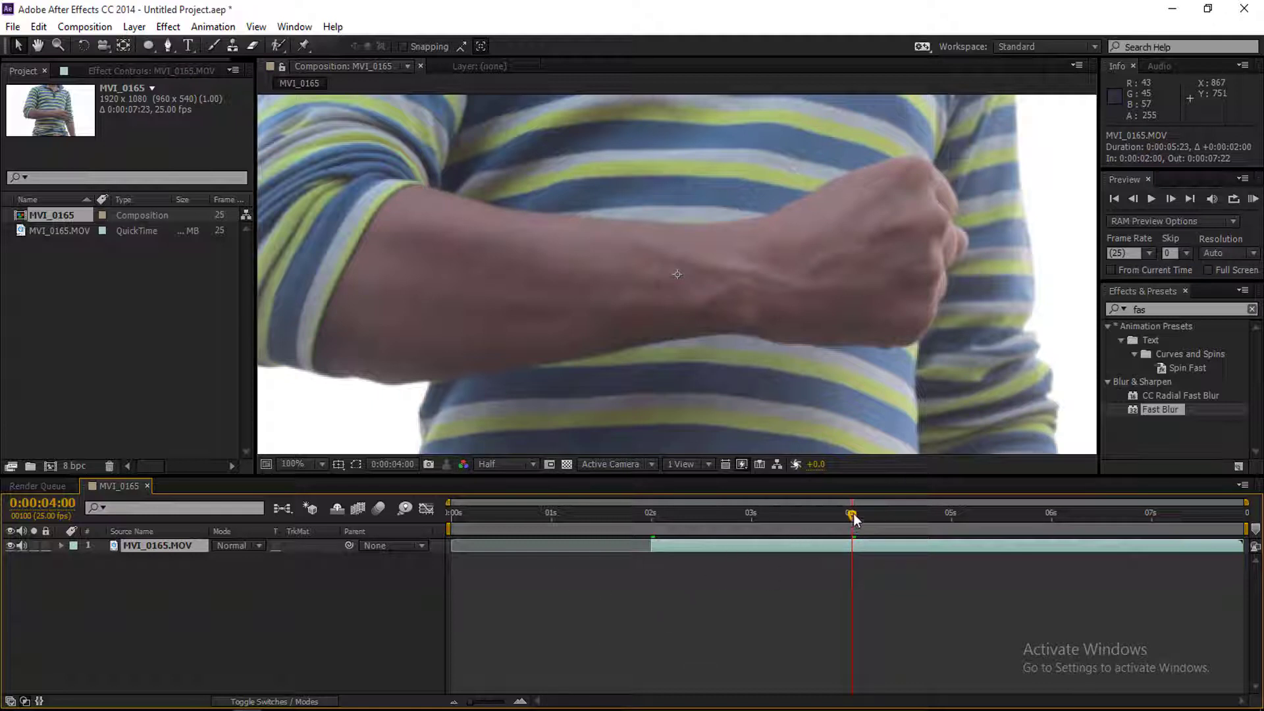
{"action": "left_click_drag", "start_coordinate": [854, 514], "coordinate": [791, 515]}
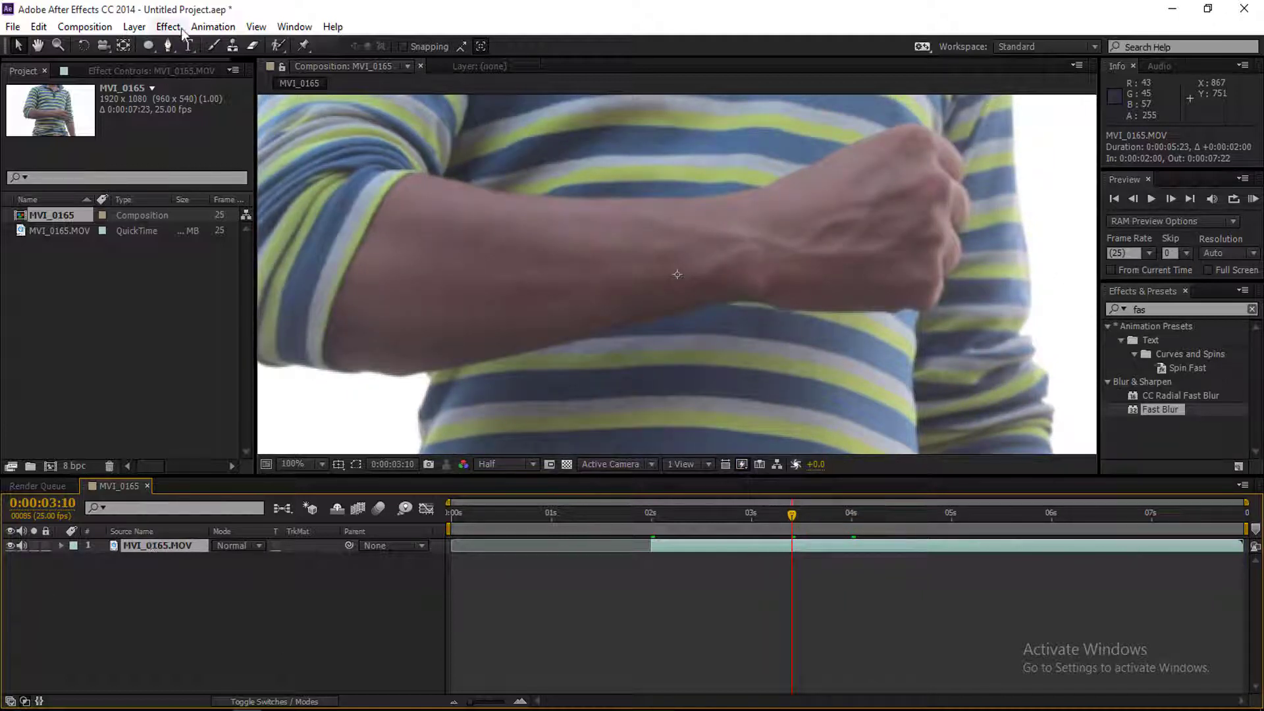
Send the MVI_0165.MOV layer to mocha AE and create its tracking project, overwriting the existing MVI_0165.mocha file.
{"action": "left_click", "coordinate": [213, 26]}
{"action": "left_click", "coordinate": [300, 332]}
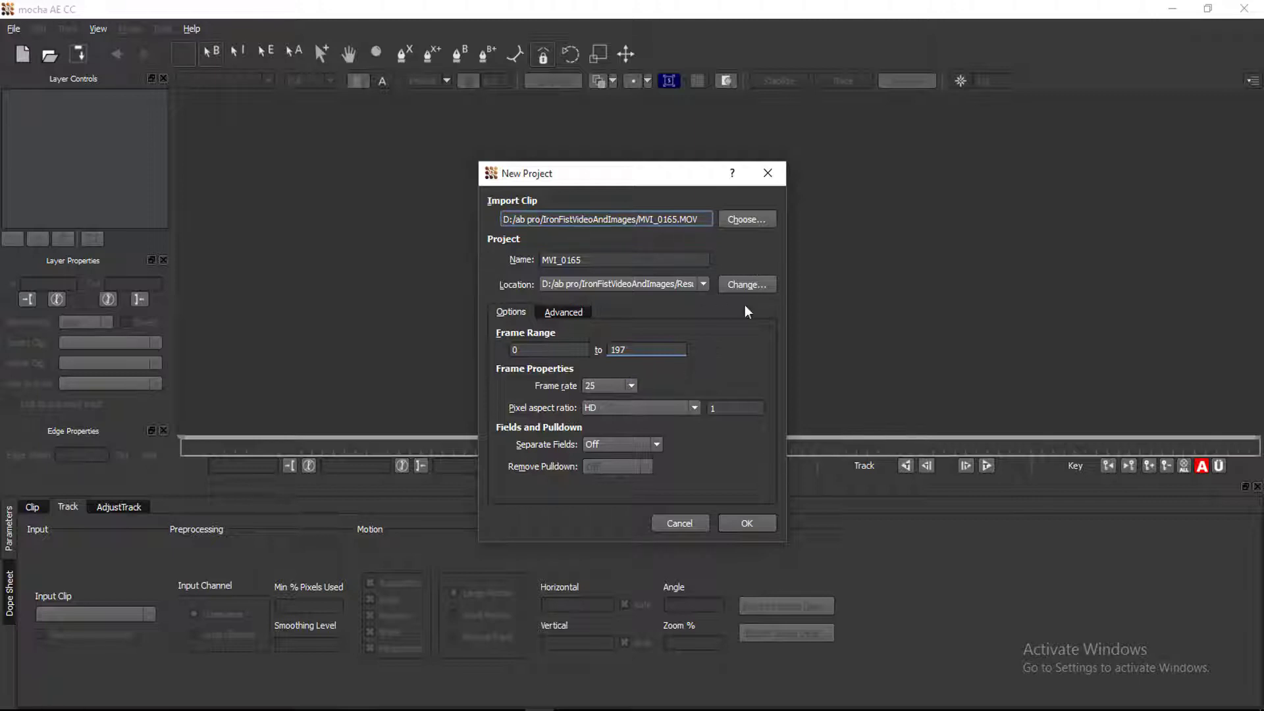
{"action": "left_click", "coordinate": [744, 523]}
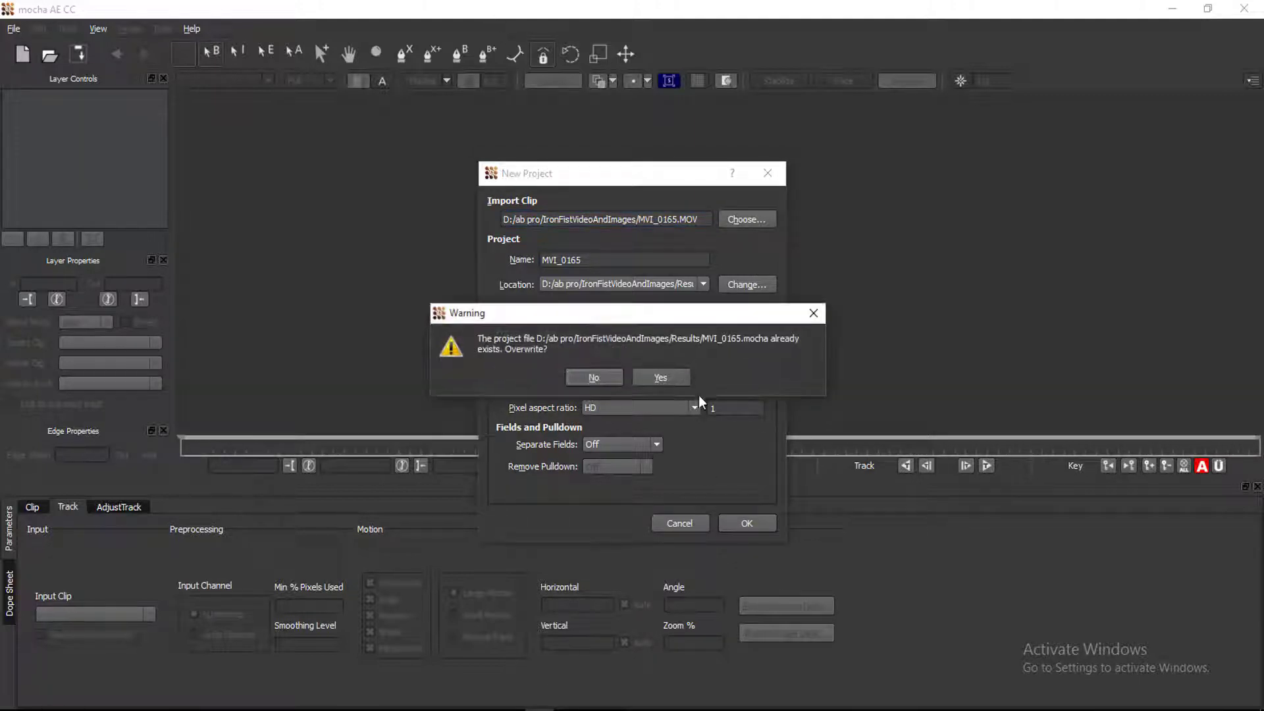
{"action": "left_click", "coordinate": [677, 385]}
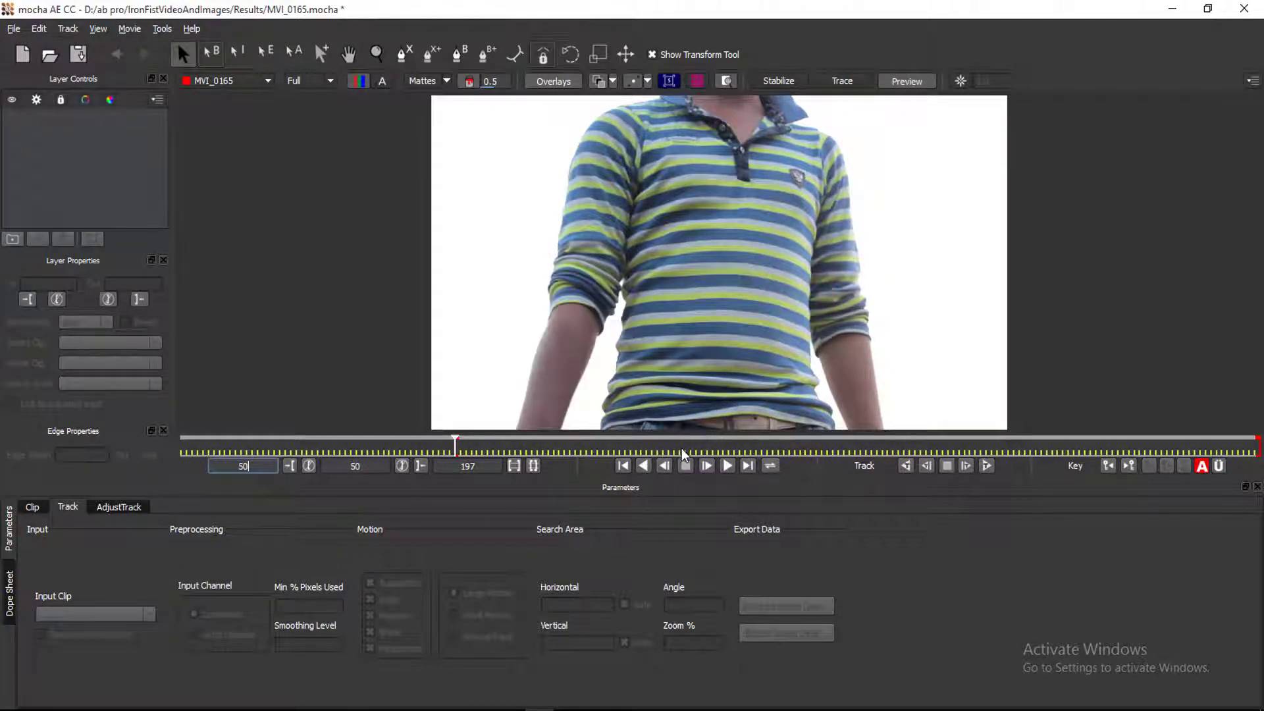
Set the current frame of the mocha clip to 85, where the fist is clenched.
{"action": "left_click", "coordinate": [684, 453]}
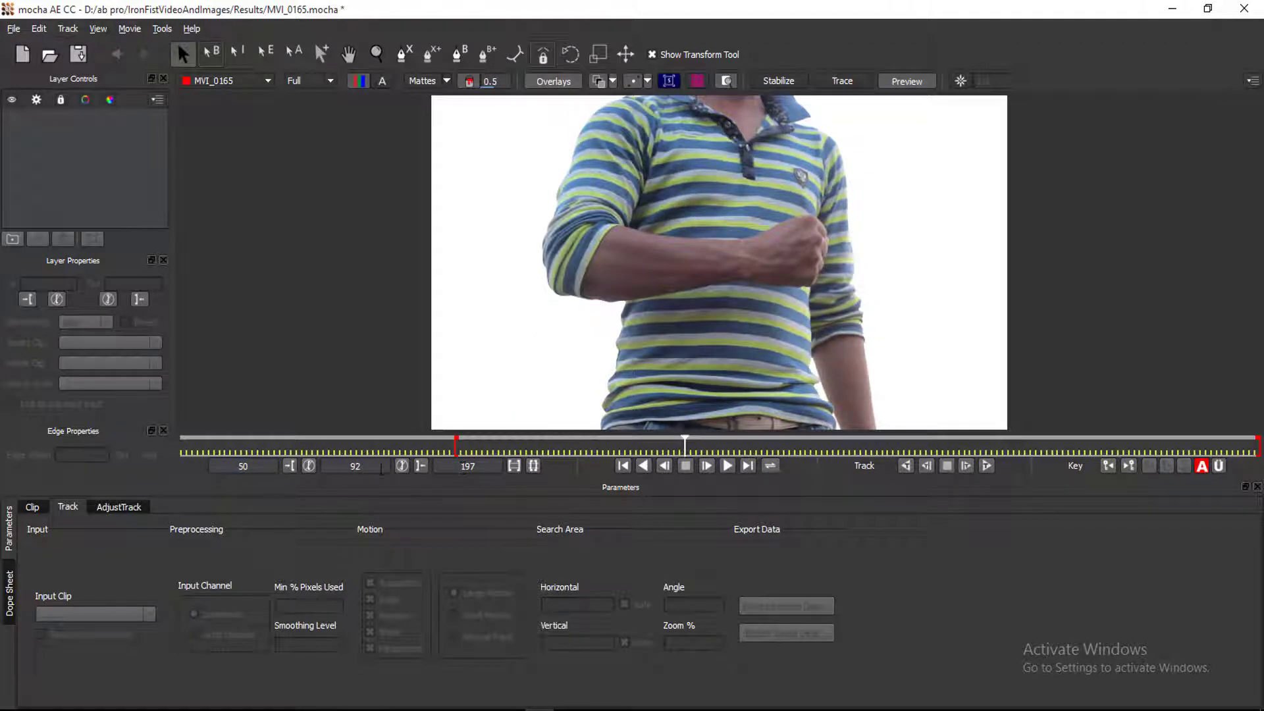
{"action": "left_click", "coordinate": [369, 466]}
{"action": "type", "text": "85"}
{"action": "key", "text": "Return"}
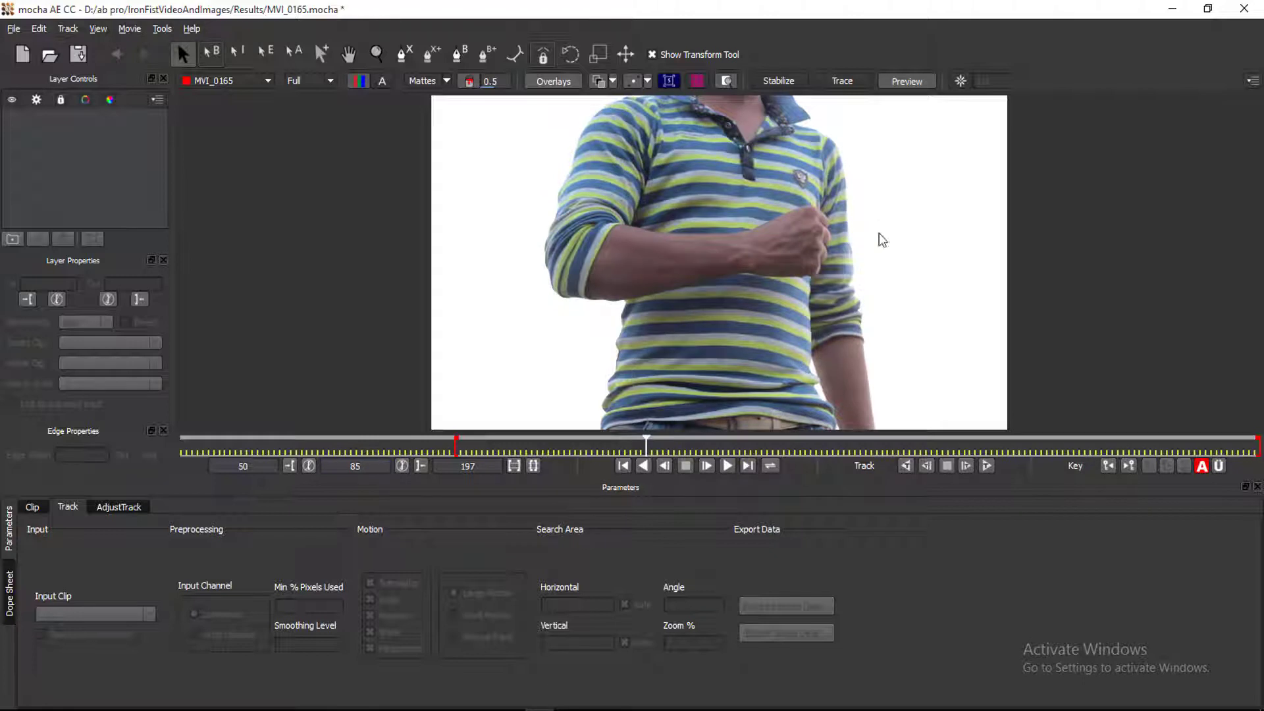
{"action": "key", "text": "Right"}
{"action": "key", "text": "Left"}
Draw a closed five-point X-Spline around the clenched fist, from the wrist to the knuckles, on frame 85.
{"action": "left_click", "coordinate": [378, 58]}
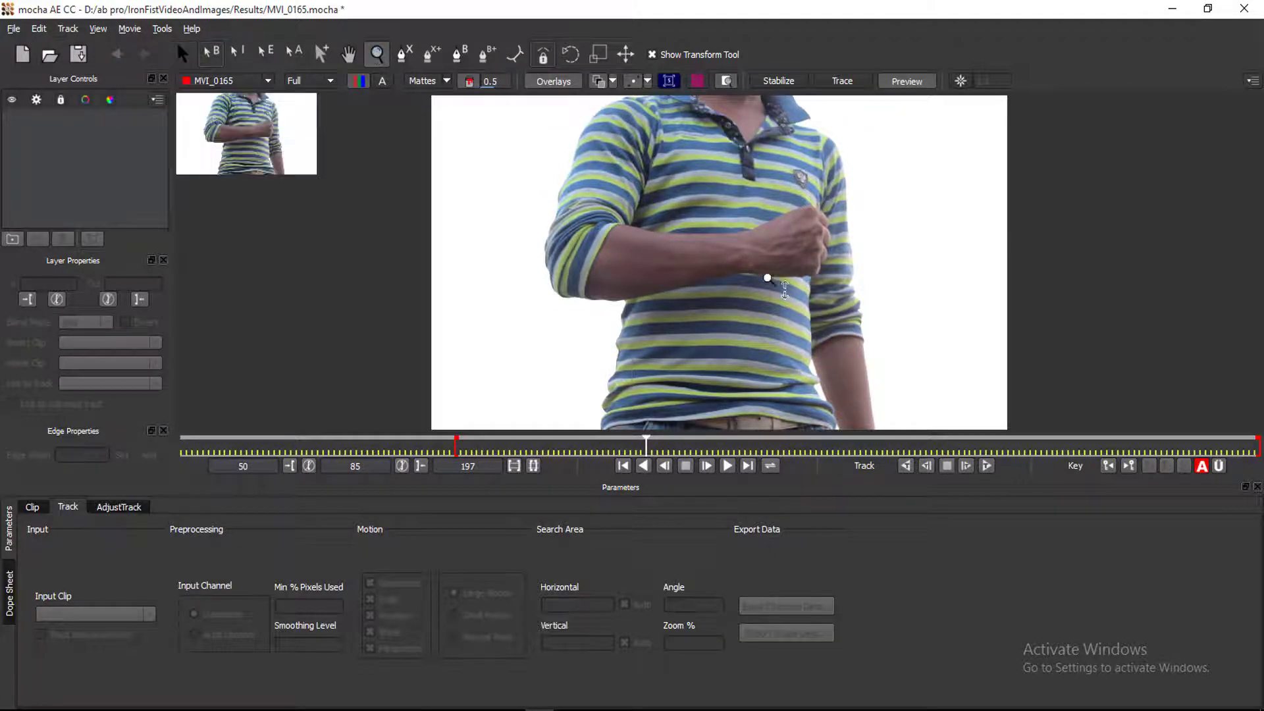
{"action": "left_click", "coordinate": [801, 269]}
{"action": "left_click", "coordinate": [829, 284]}
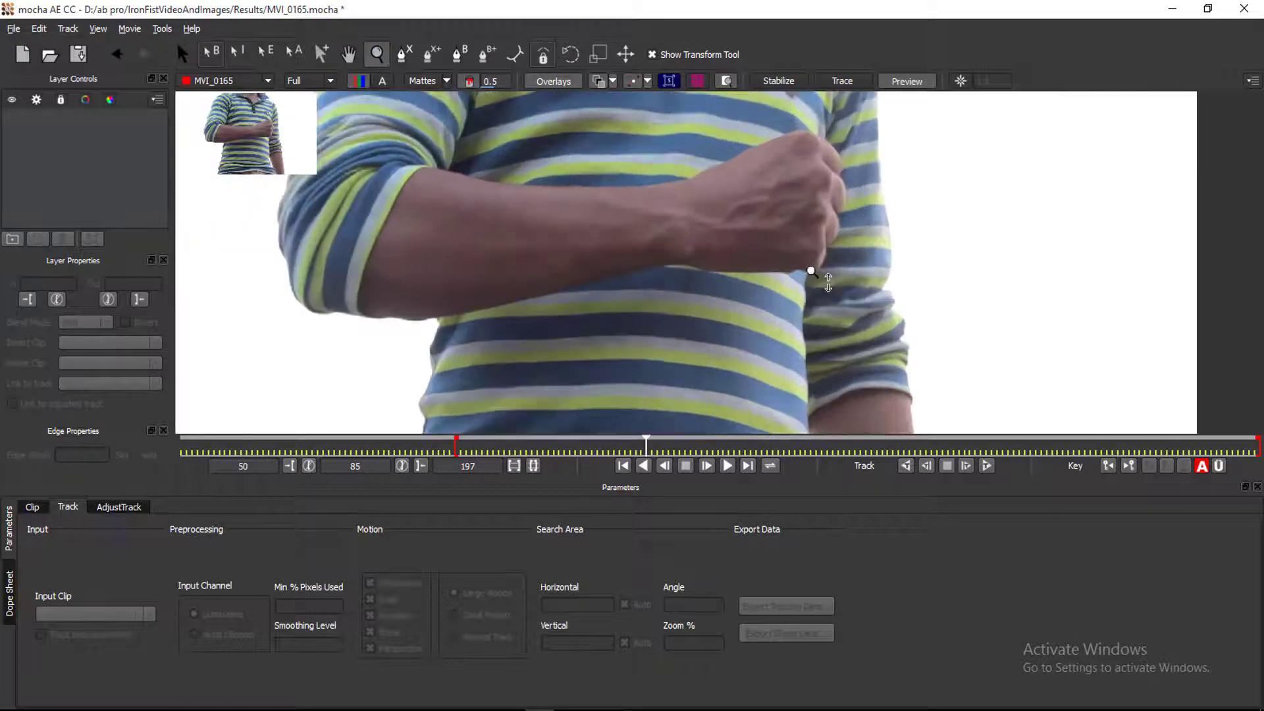
{"action": "left_click", "coordinate": [792, 203]}
{"action": "left_click", "coordinate": [781, 204]}
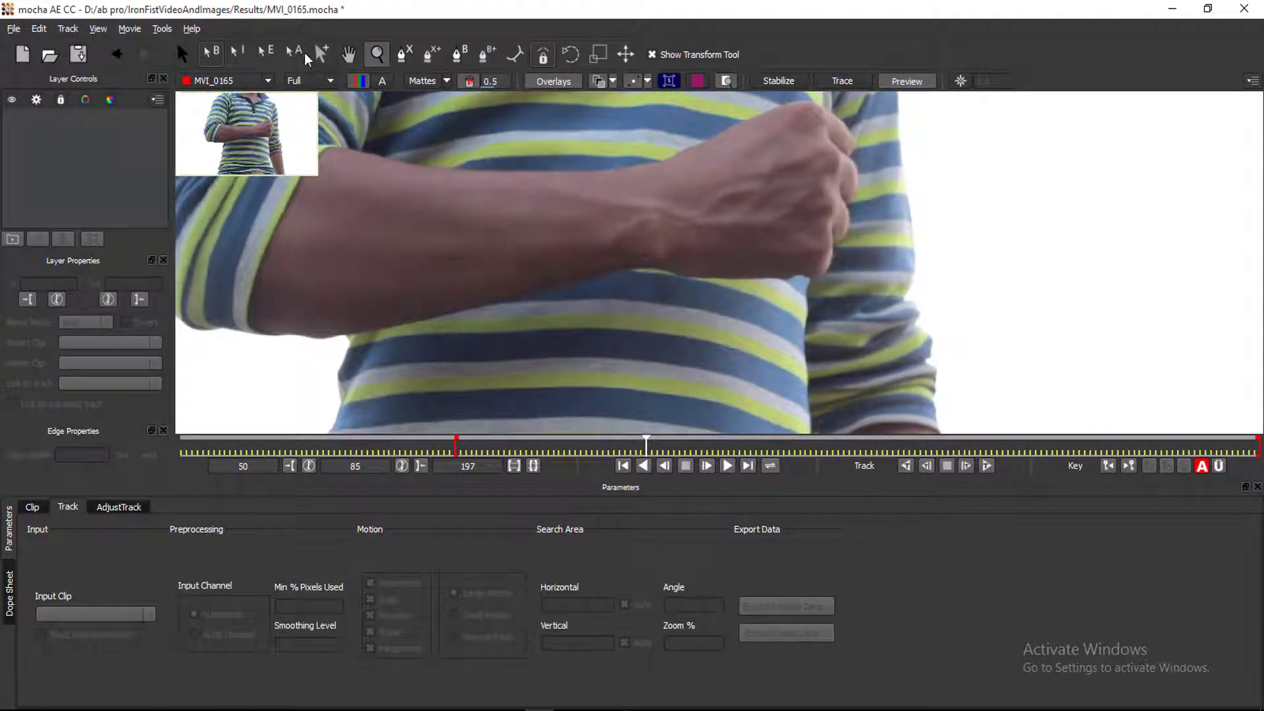
{"action": "left_click", "coordinate": [349, 54]}
{"action": "left_click_drag", "start_coordinate": [810, 192], "coordinate": [753, 277]}
{"action": "left_click", "coordinate": [405, 54]}
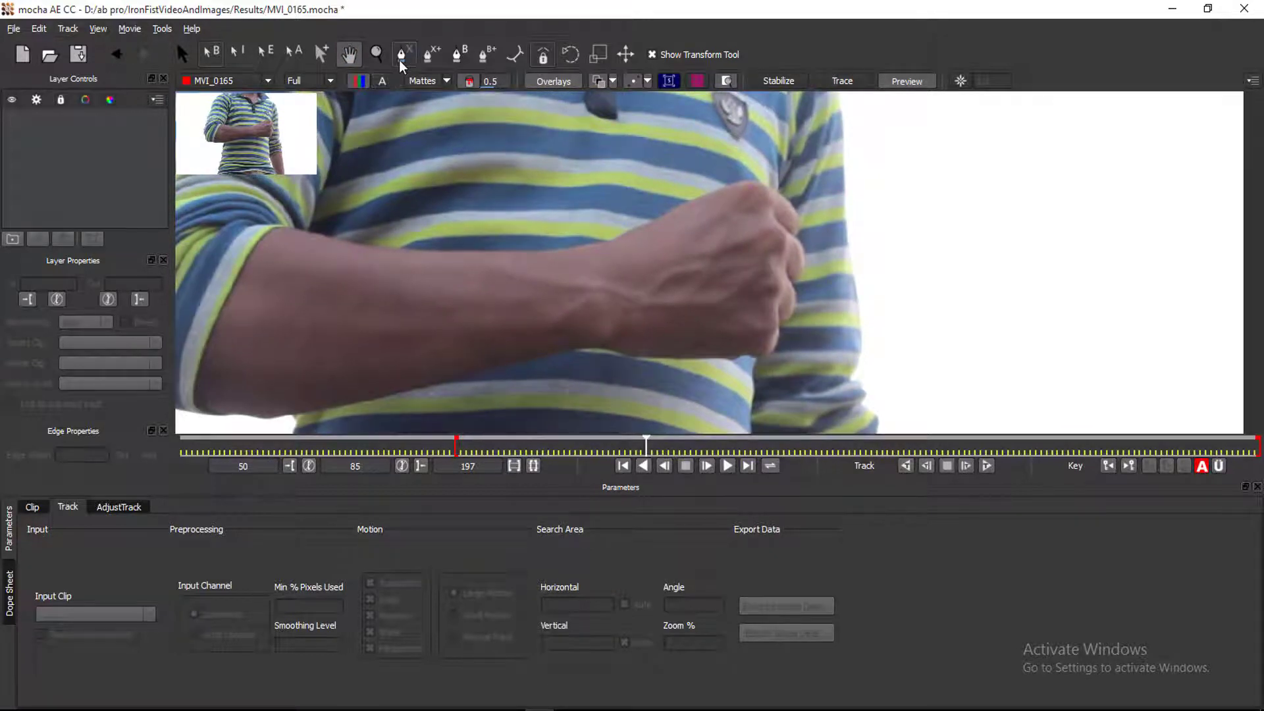
{"action": "left_click", "coordinate": [605, 250]}
{"action": "left_click_drag", "start_coordinate": [624, 343], "coordinate": [607, 339]}
{"action": "left_click", "coordinate": [609, 340]}
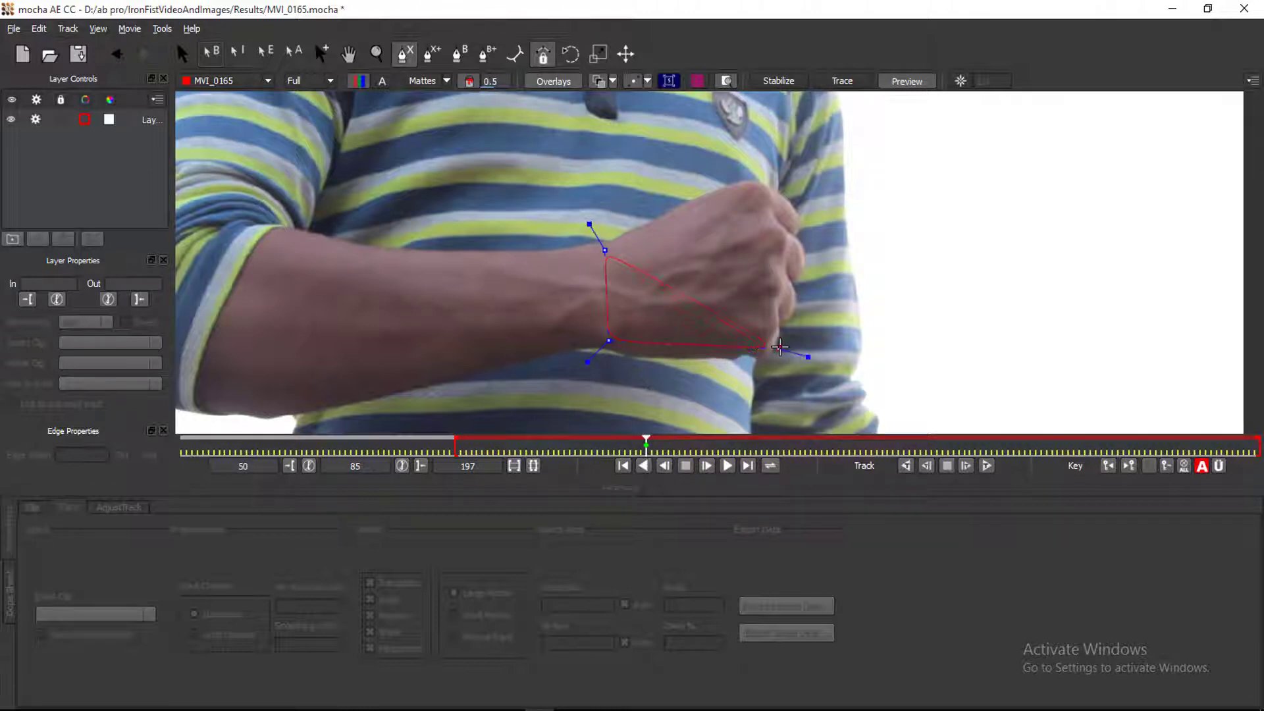
{"action": "left_click", "coordinate": [769, 348]}
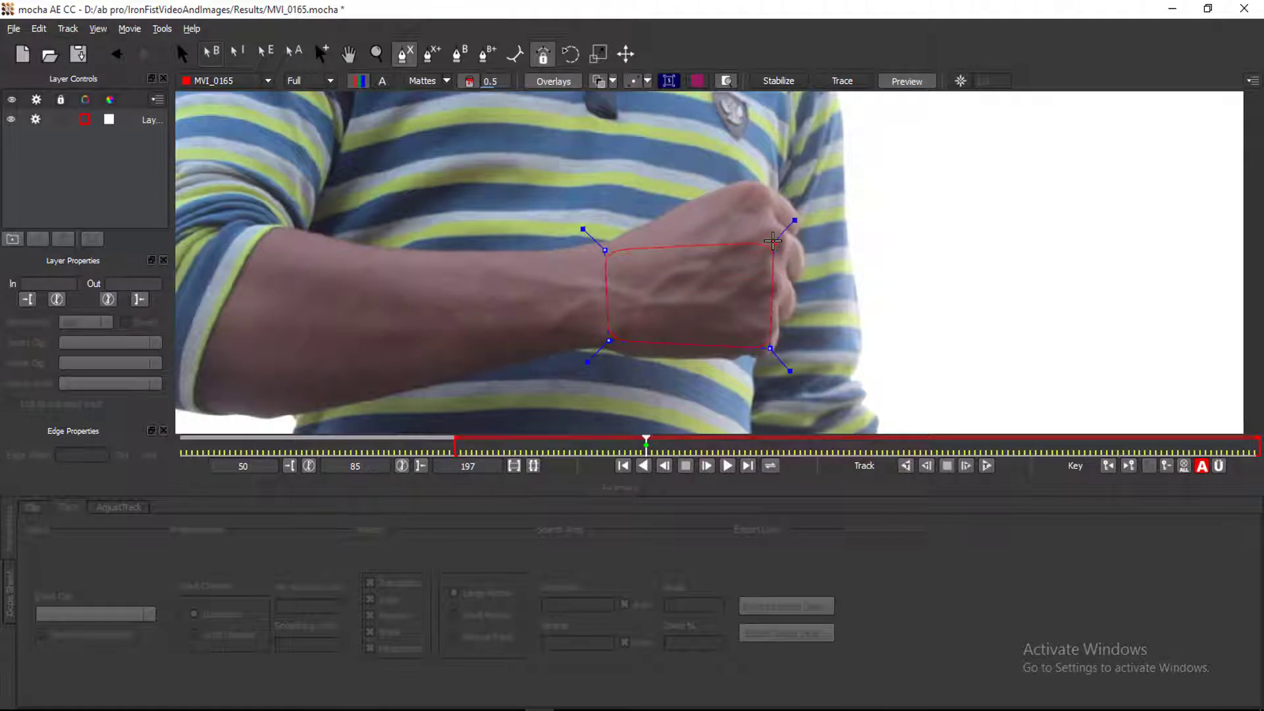
{"action": "left_click", "coordinate": [779, 242]}
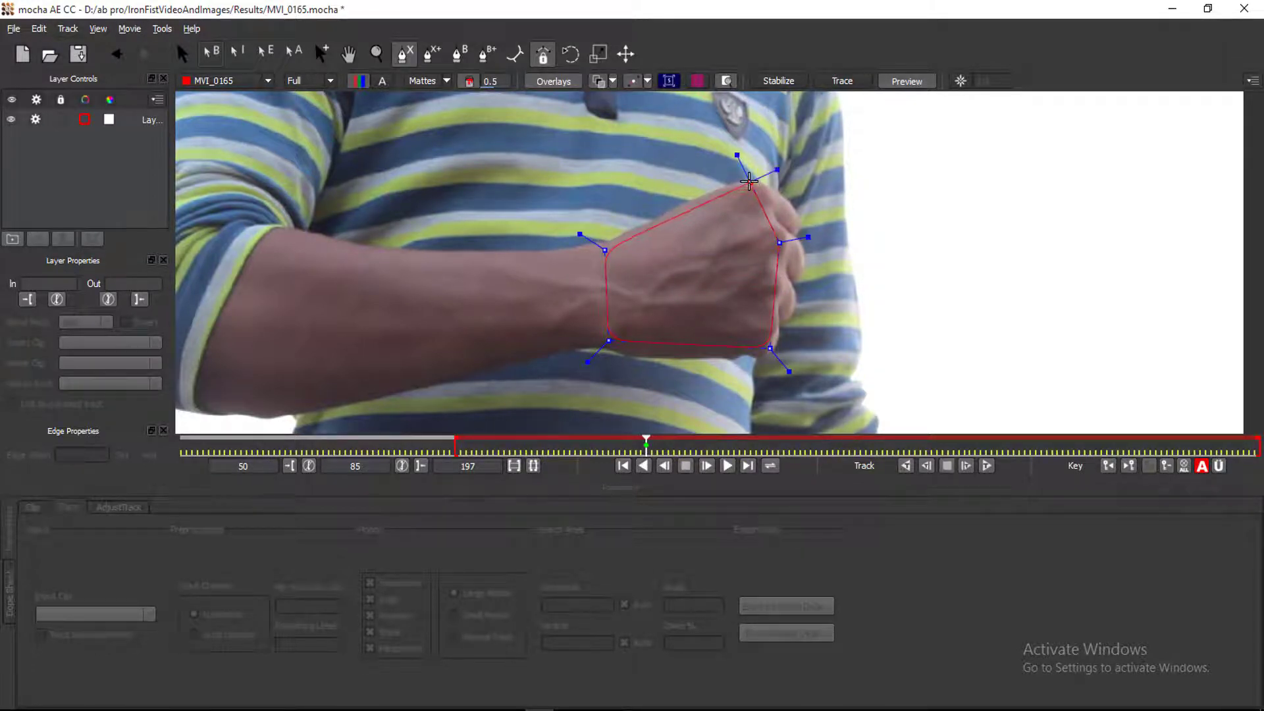
{"action": "left_click", "coordinate": [750, 182]}
{"action": "right_click", "coordinate": [573, 145]}
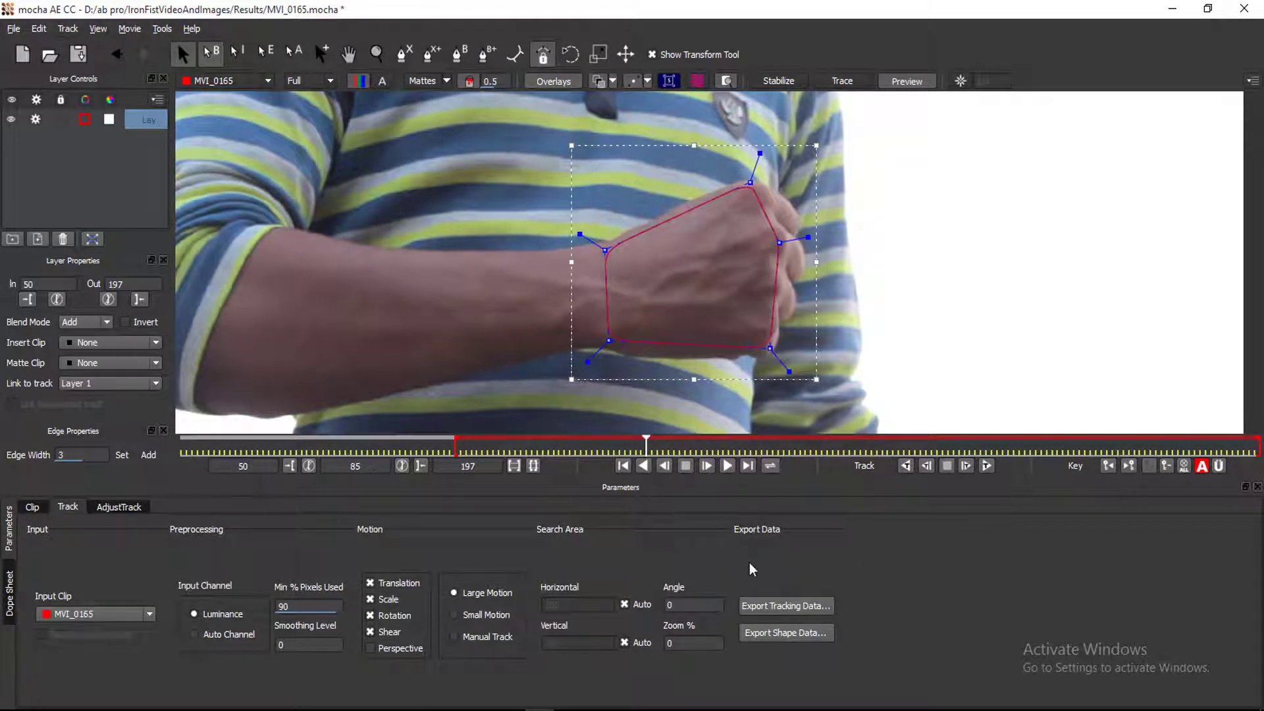
Track the fist shape forward to frame 197 and copy its tracking data as After Effects Corner Pin [supports motion blur].
{"action": "left_click", "coordinate": [986, 466]}
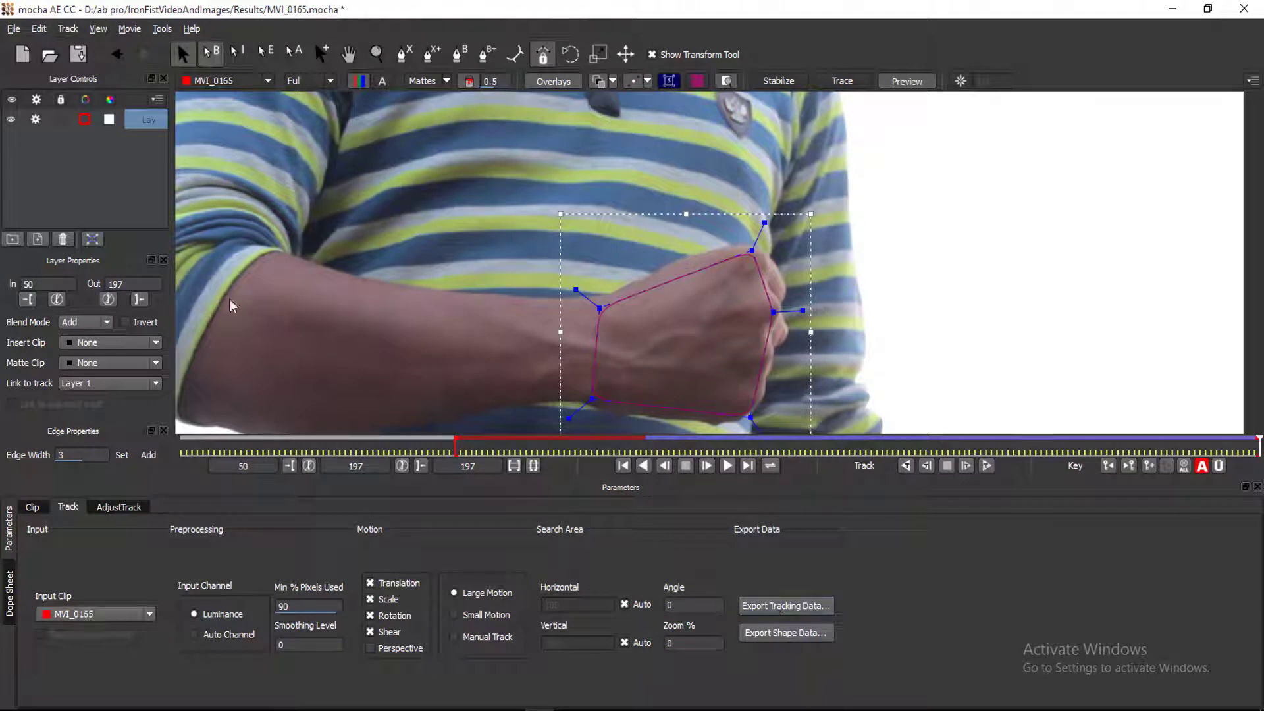
{"action": "left_click", "coordinate": [747, 605]}
{"action": "left_click", "coordinate": [726, 339]}
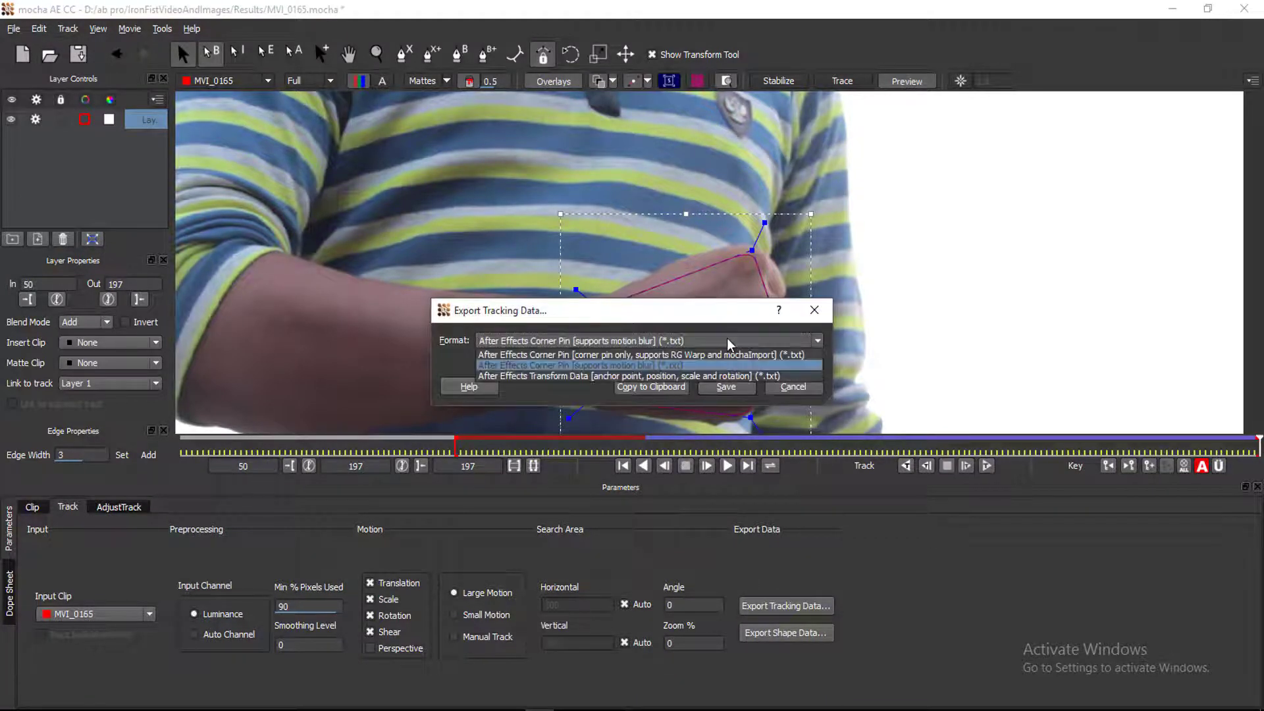
{"action": "left_click", "coordinate": [704, 365]}
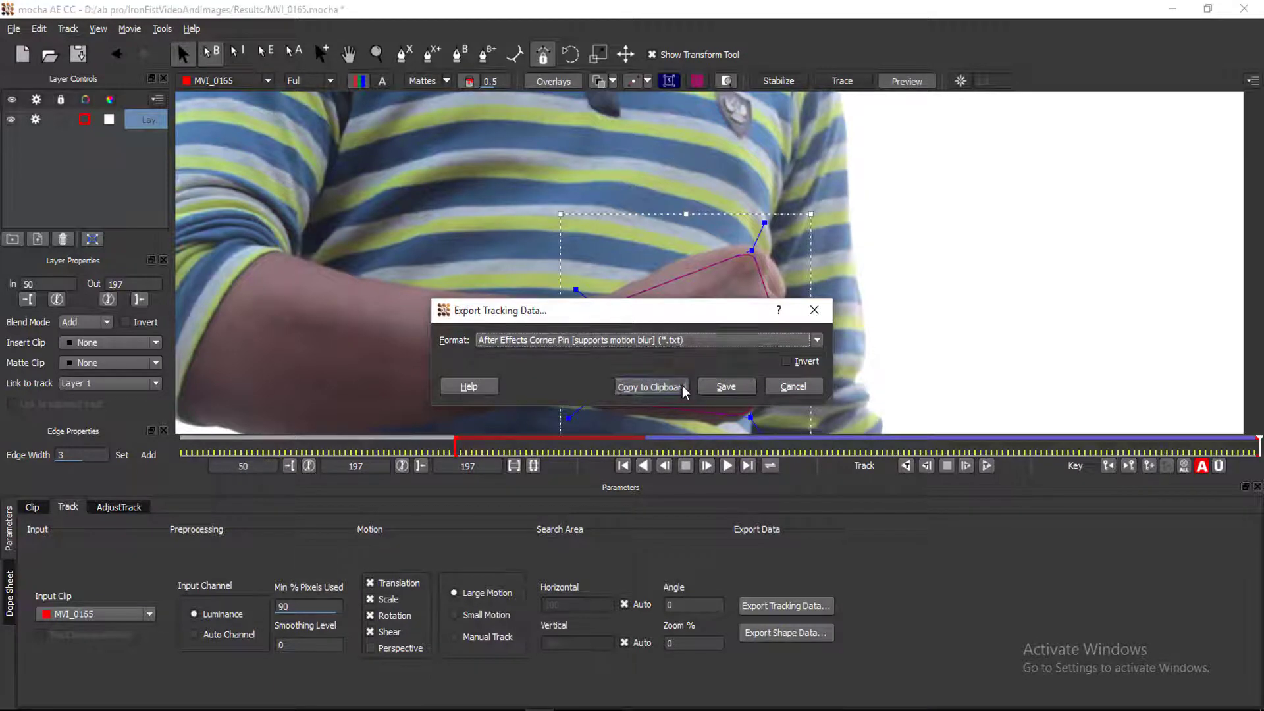
{"action": "left_click", "coordinate": [682, 385]}
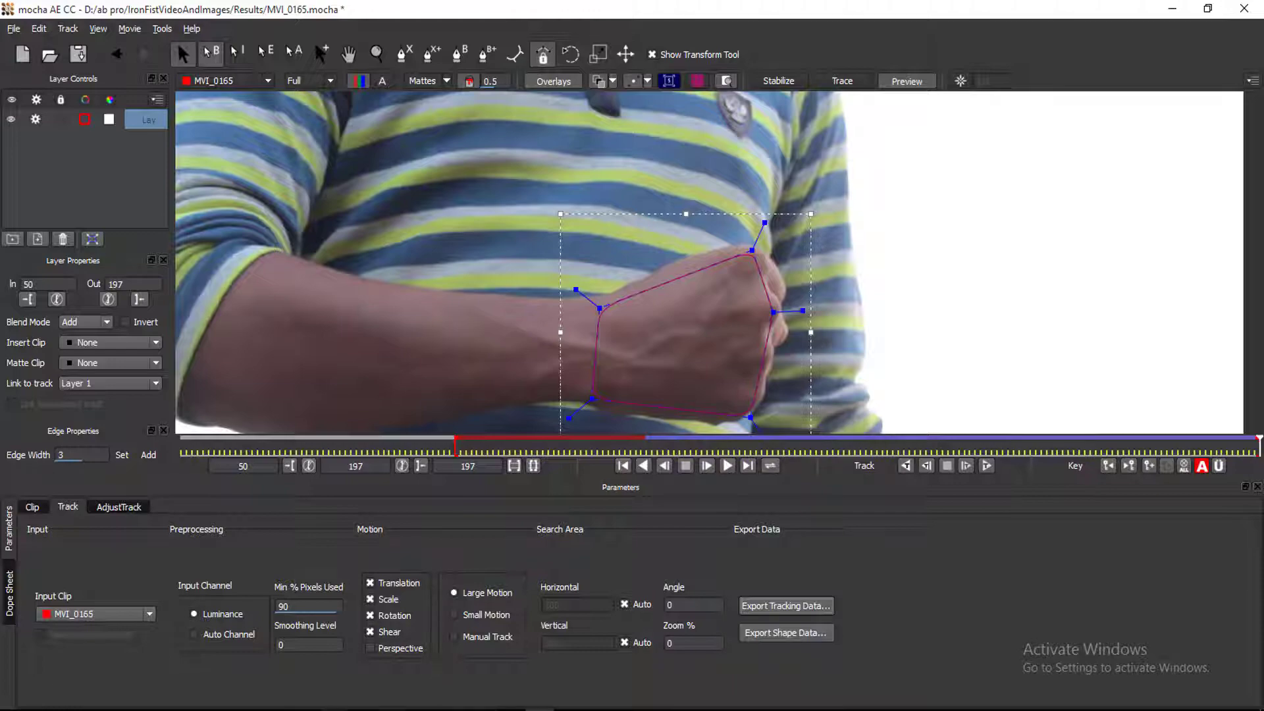
Switch back to After Effects and add a black solid layer above the MVI_0165.MOV layer.
{"action": "key", "text": "alt+Tab"}
{"action": "right_click", "coordinate": [248, 626]}
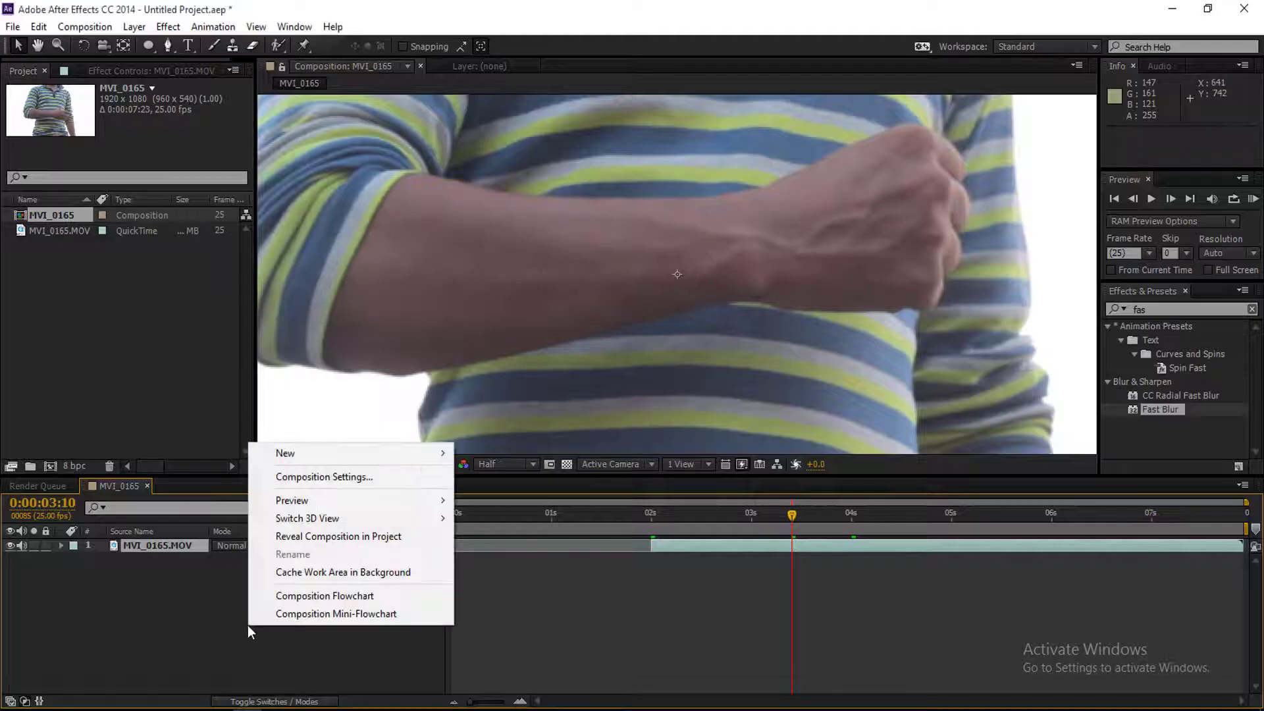
{"action": "mouse_move", "coordinate": [452, 456]}
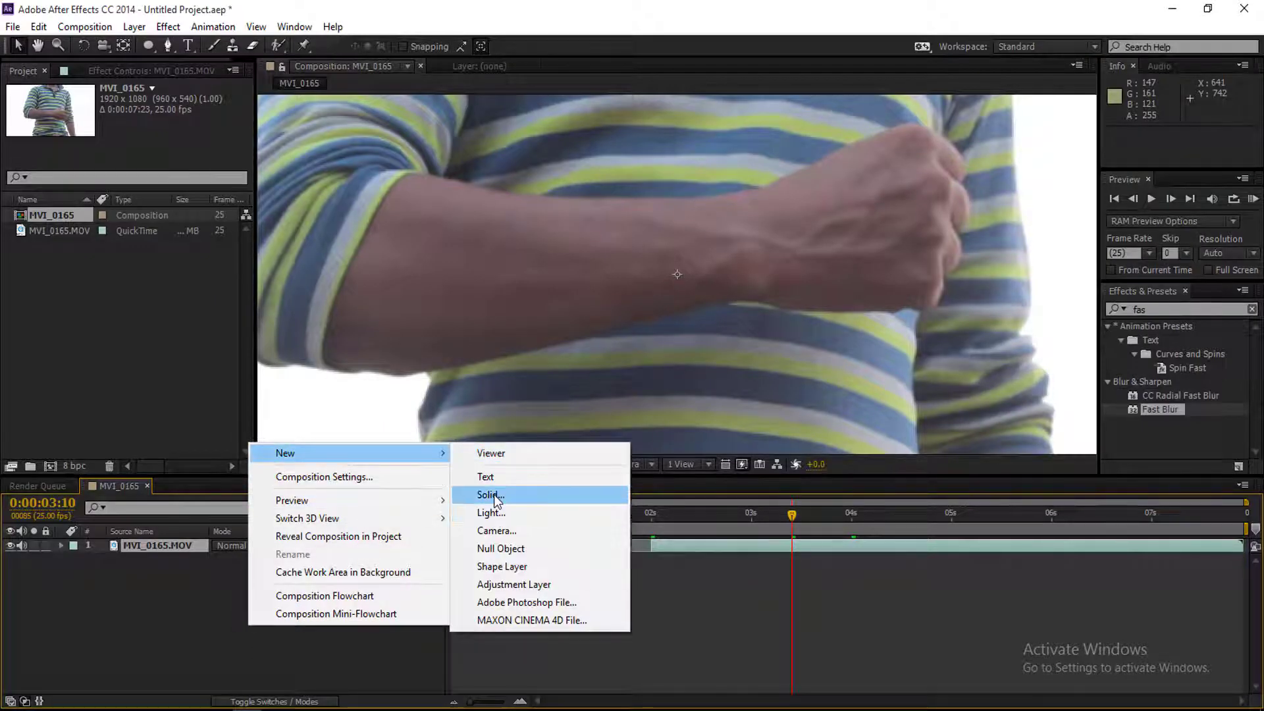
{"action": "left_click", "coordinate": [501, 495]}
{"action": "left_click", "coordinate": [678, 505]}
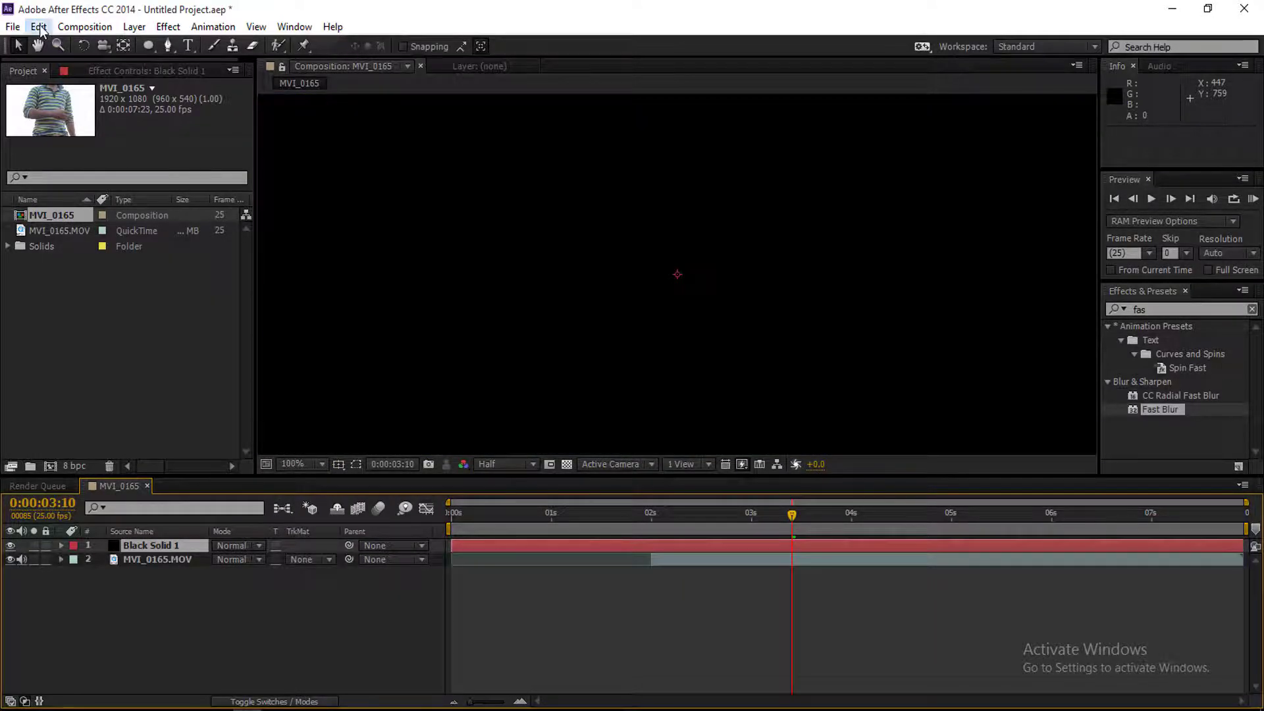
Paste the copied tracking data onto the black solid at 0:00:03:10 and reveal its keyframed properties.
{"action": "left_click", "coordinate": [38, 27]}
{"action": "left_click", "coordinate": [93, 187]}
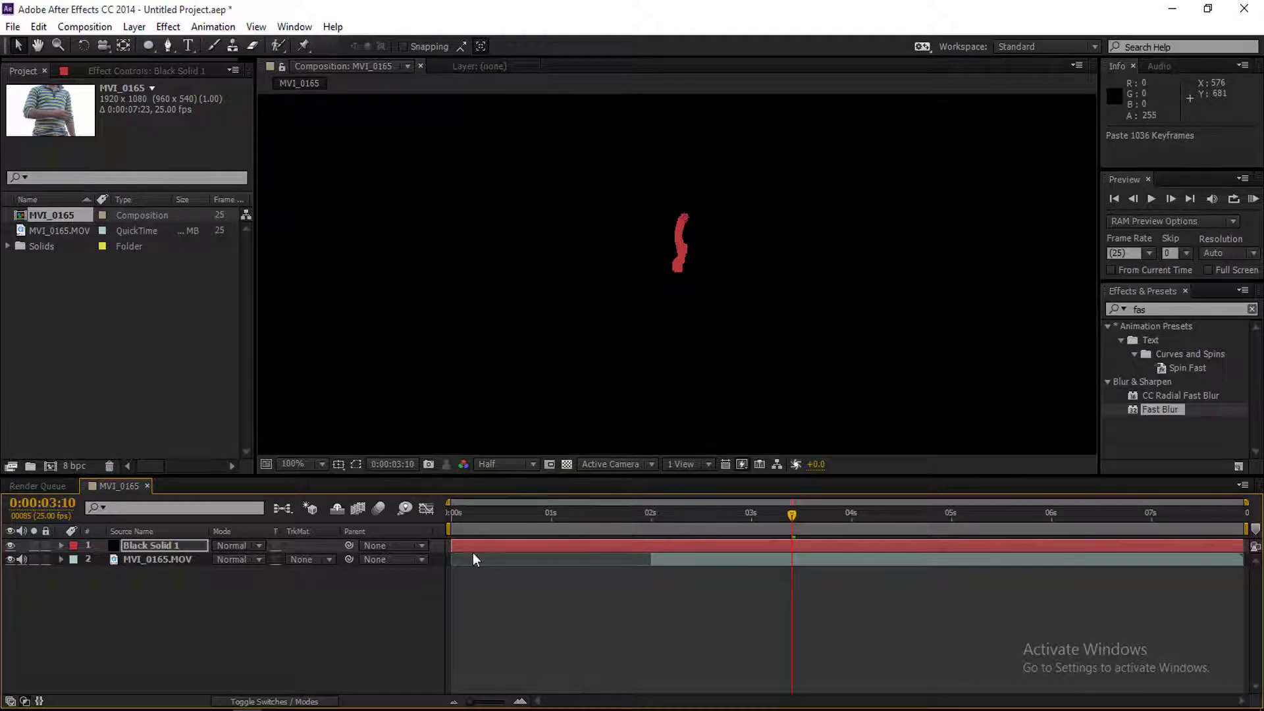
{"action": "key", "text": "u"}
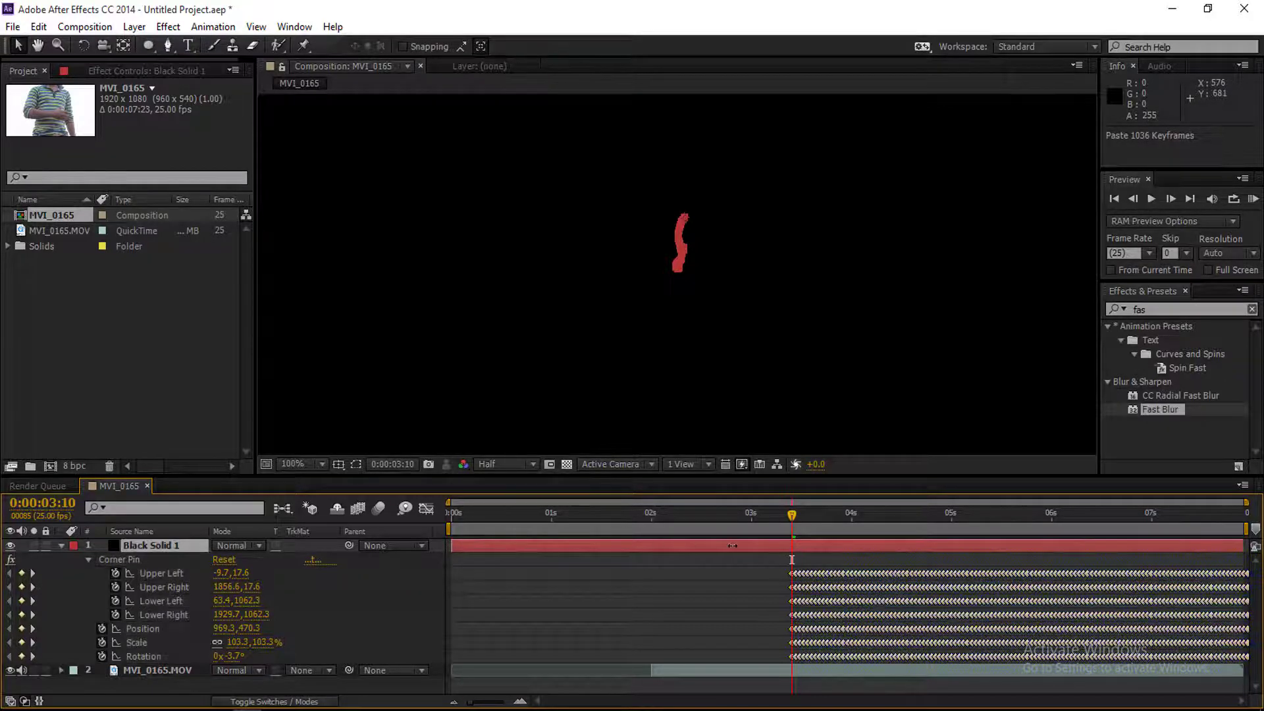
Trim the start of Black Solid 1 to 0:00:03:09, then slide the layer earlier so it begins at about 0:00:01:24.
{"action": "left_click_drag", "start_coordinate": [453, 545], "coordinate": [790, 546]}
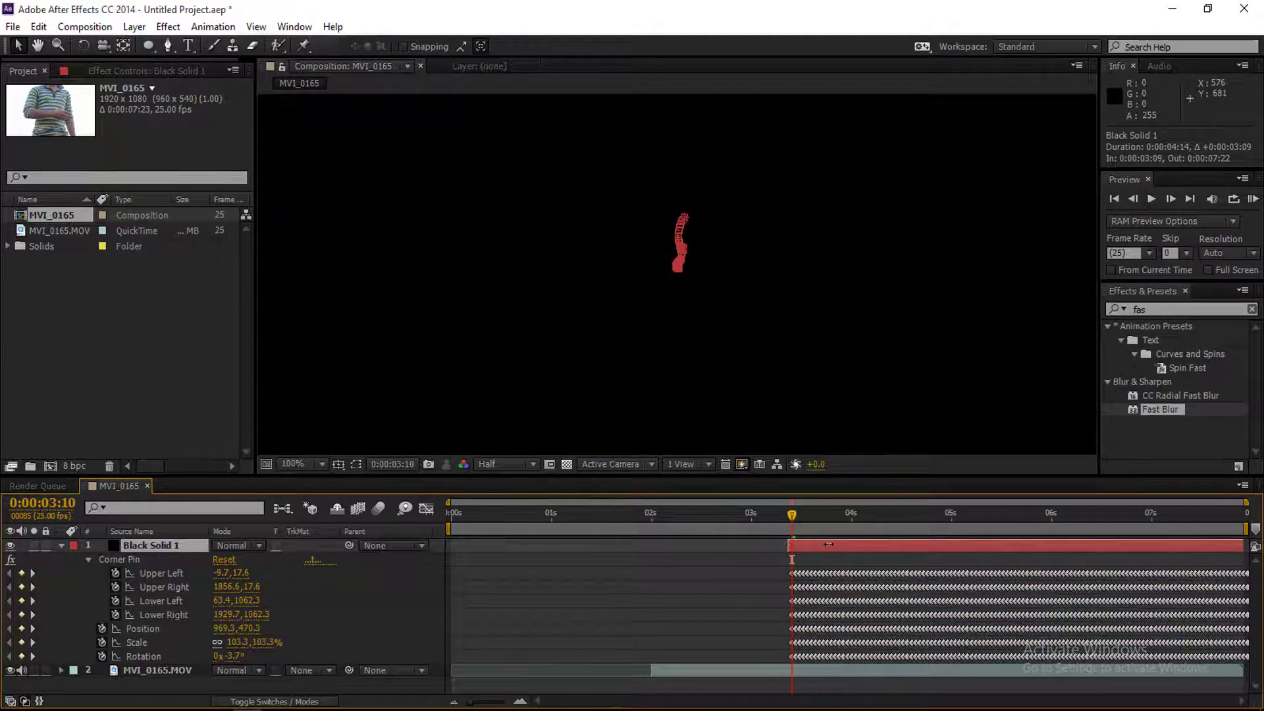
{"action": "left_click_drag", "start_coordinate": [883, 545], "coordinate": [758, 542]}
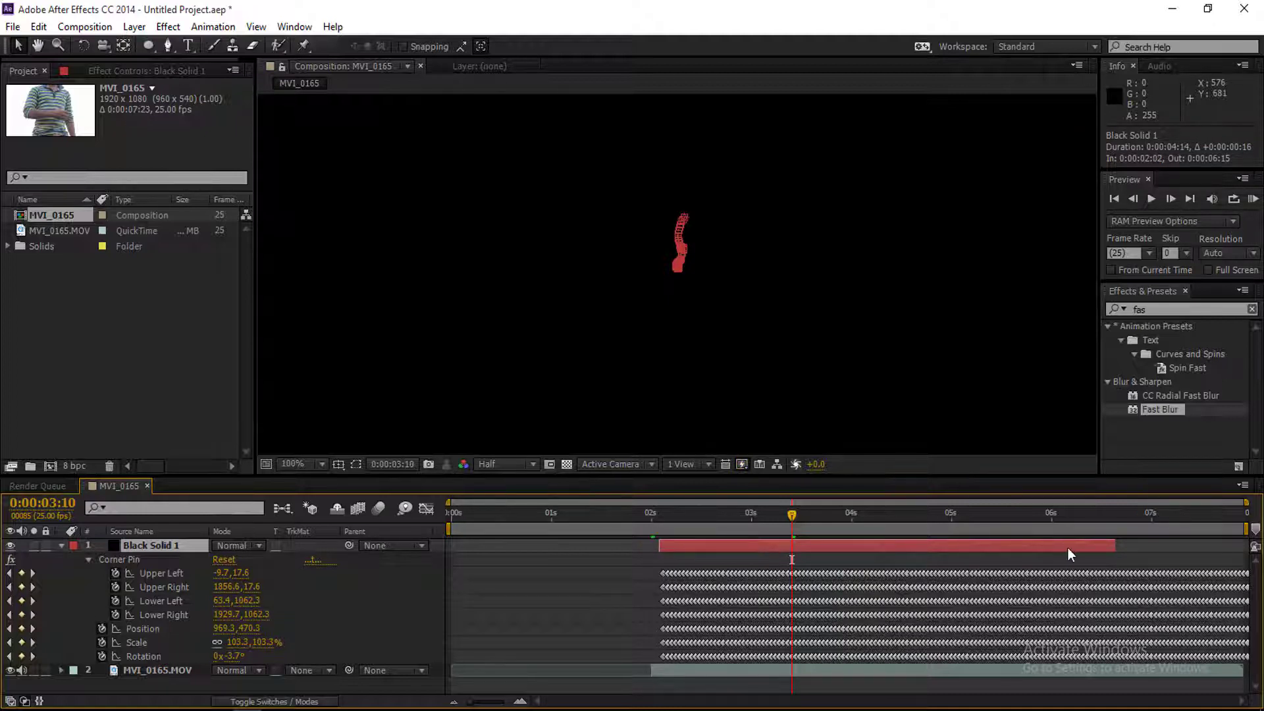
{"action": "left_click_drag", "start_coordinate": [998, 547], "coordinate": [978, 546]}
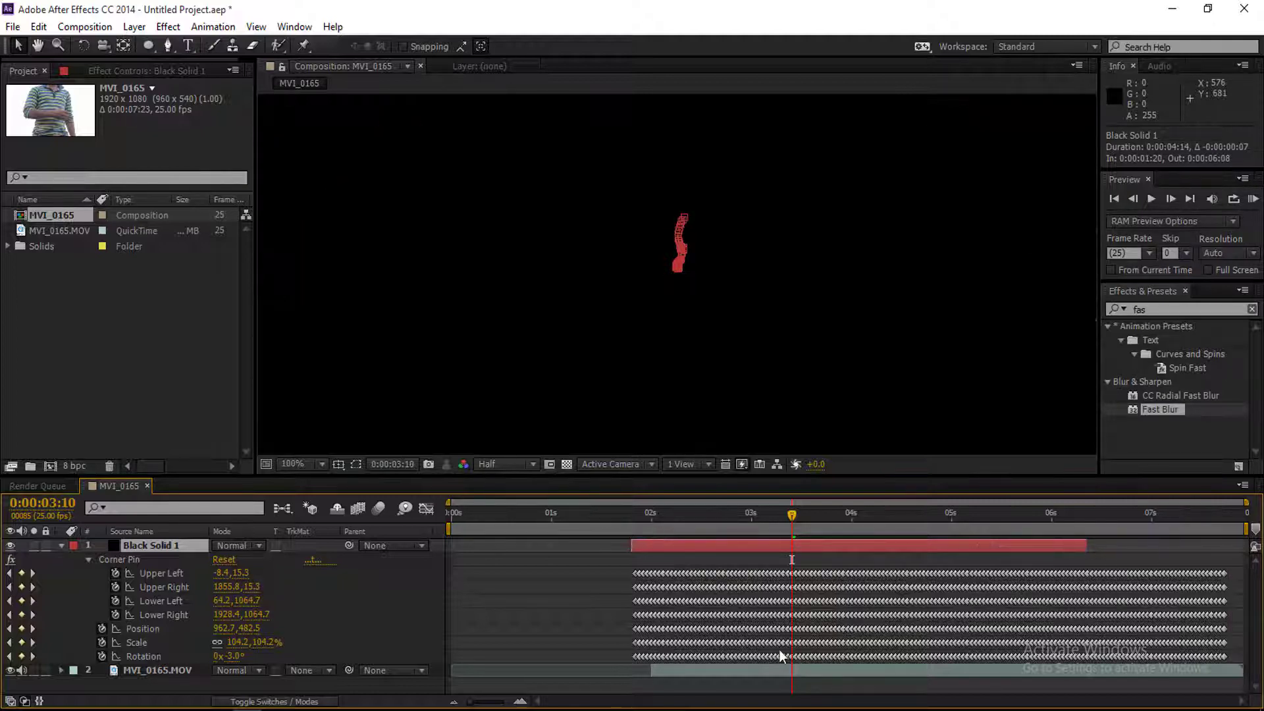
{"action": "left_click", "coordinate": [495, 702]}
{"action": "left_click", "coordinate": [495, 702]}
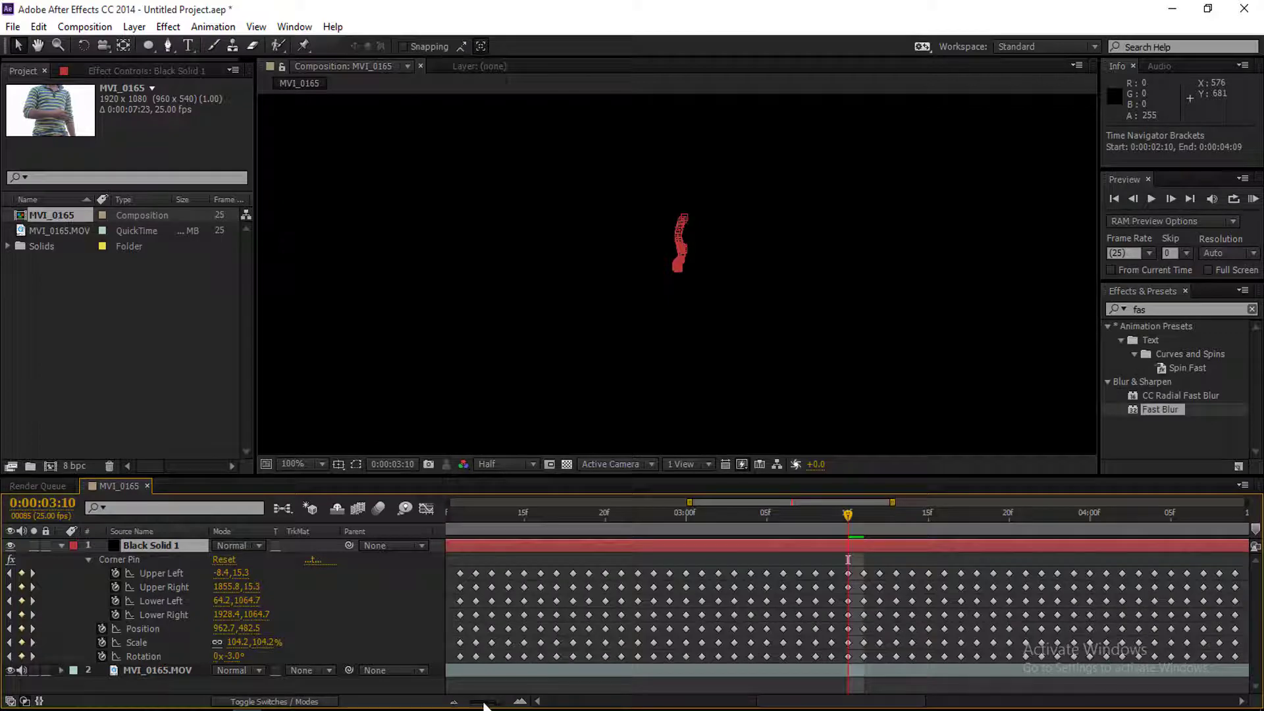
{"action": "left_click", "coordinate": [486, 702]}
{"action": "left_click_drag", "start_coordinate": [623, 547], "coordinate": [646, 546]}
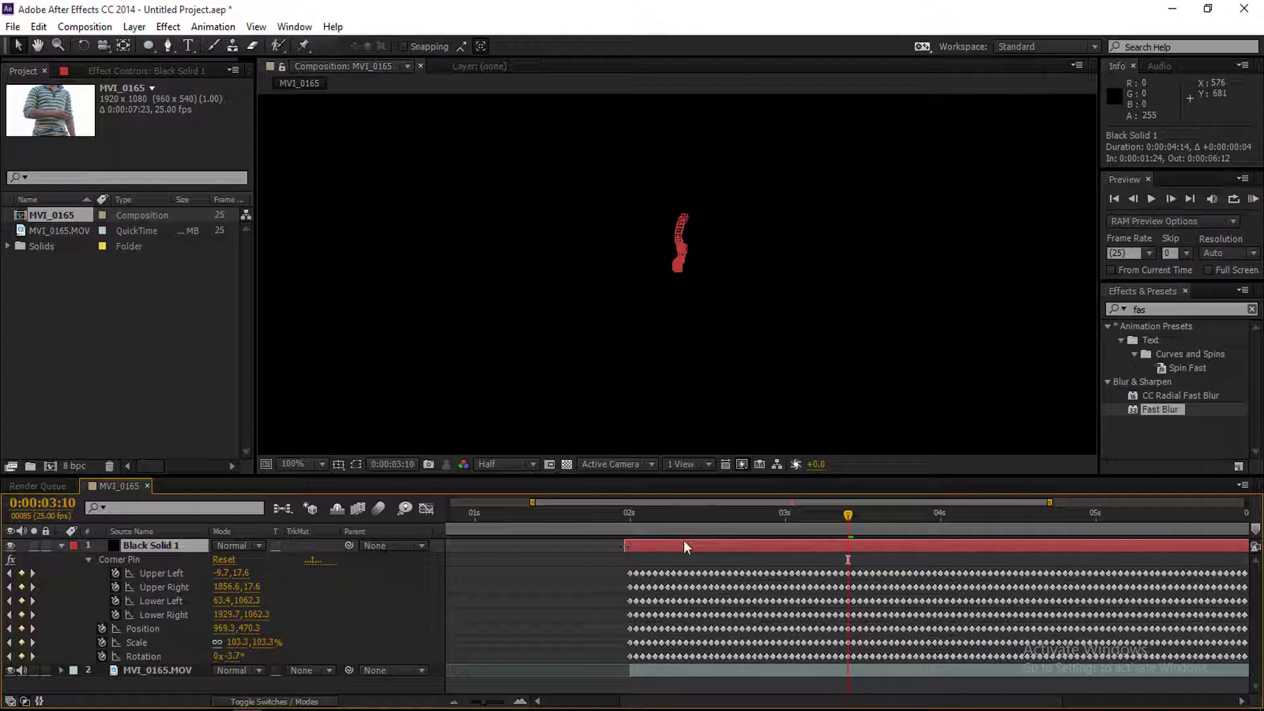
Move the current time to 0:00:02:00 and shift Black Solid 1 by one frame so it starts there.
{"action": "left_click", "coordinate": [628, 525]}
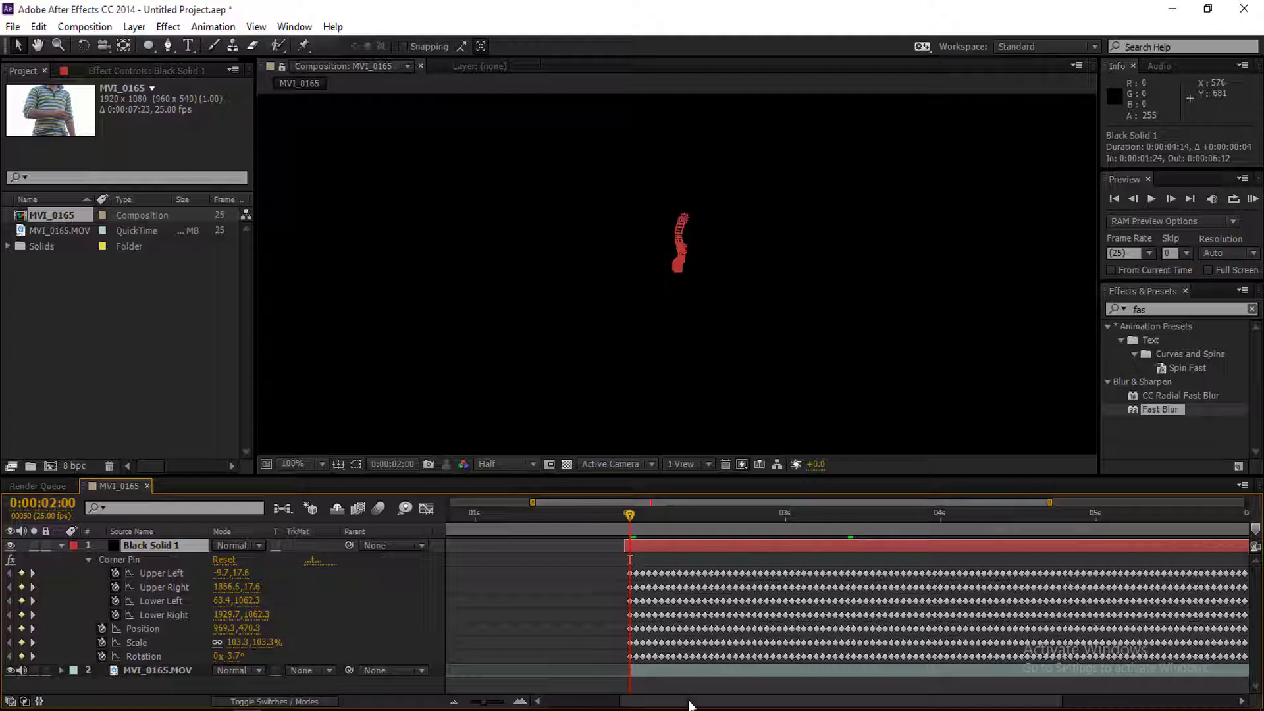
{"action": "left_click_drag", "start_coordinate": [811, 707], "coordinate": [1104, 689]}
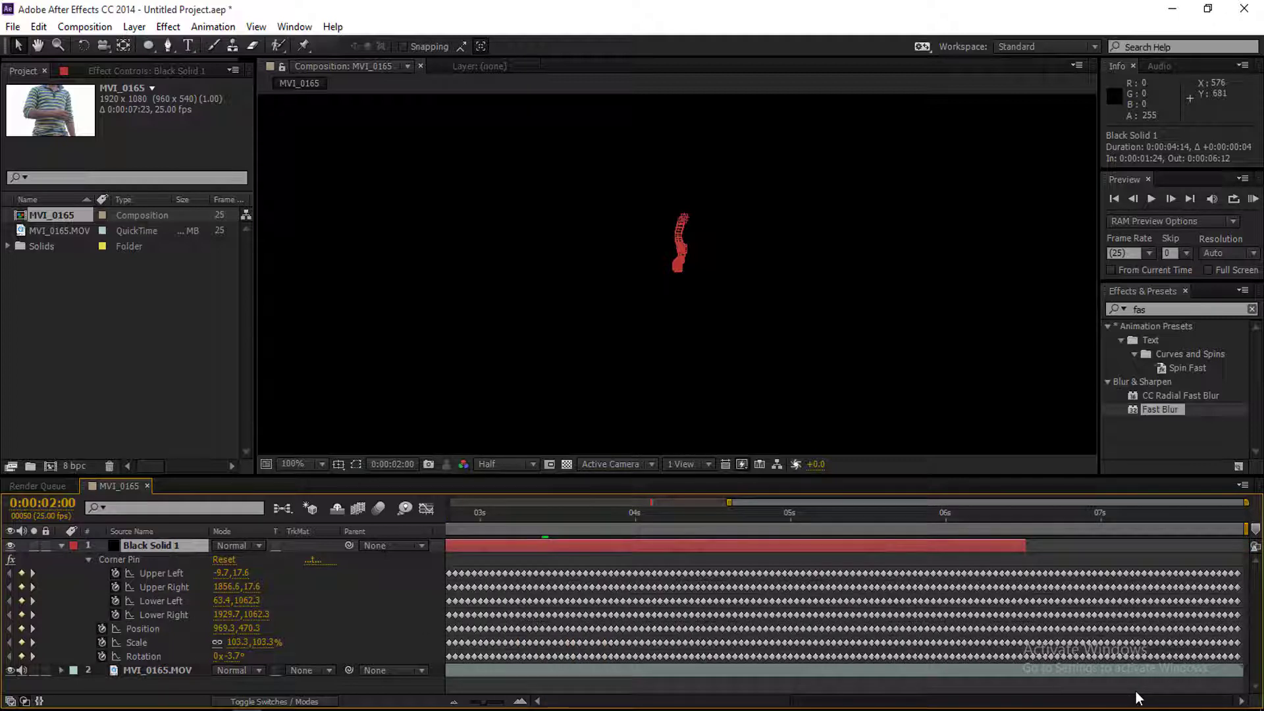
{"action": "double_click", "coordinate": [919, 543]}
{"action": "left_click_drag", "start_coordinate": [929, 543], "coordinate": [936, 546]}
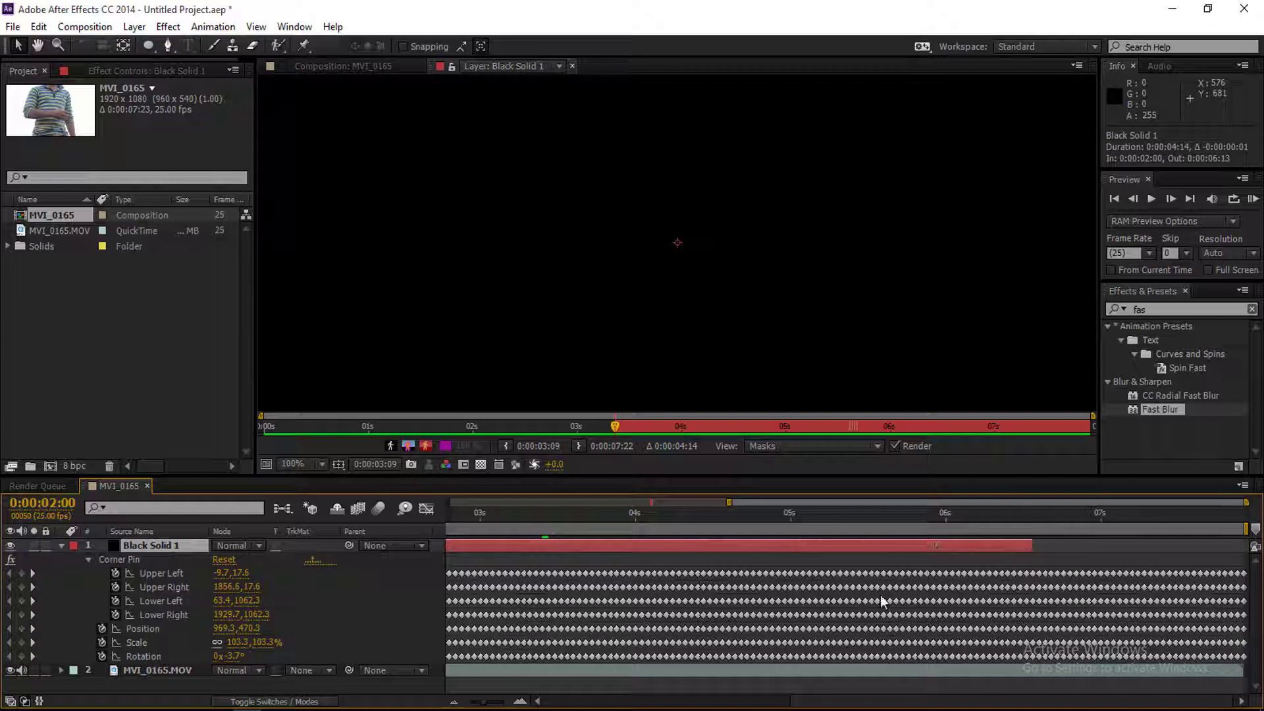
{"action": "left_click_drag", "start_coordinate": [810, 705], "coordinate": [609, 702]}
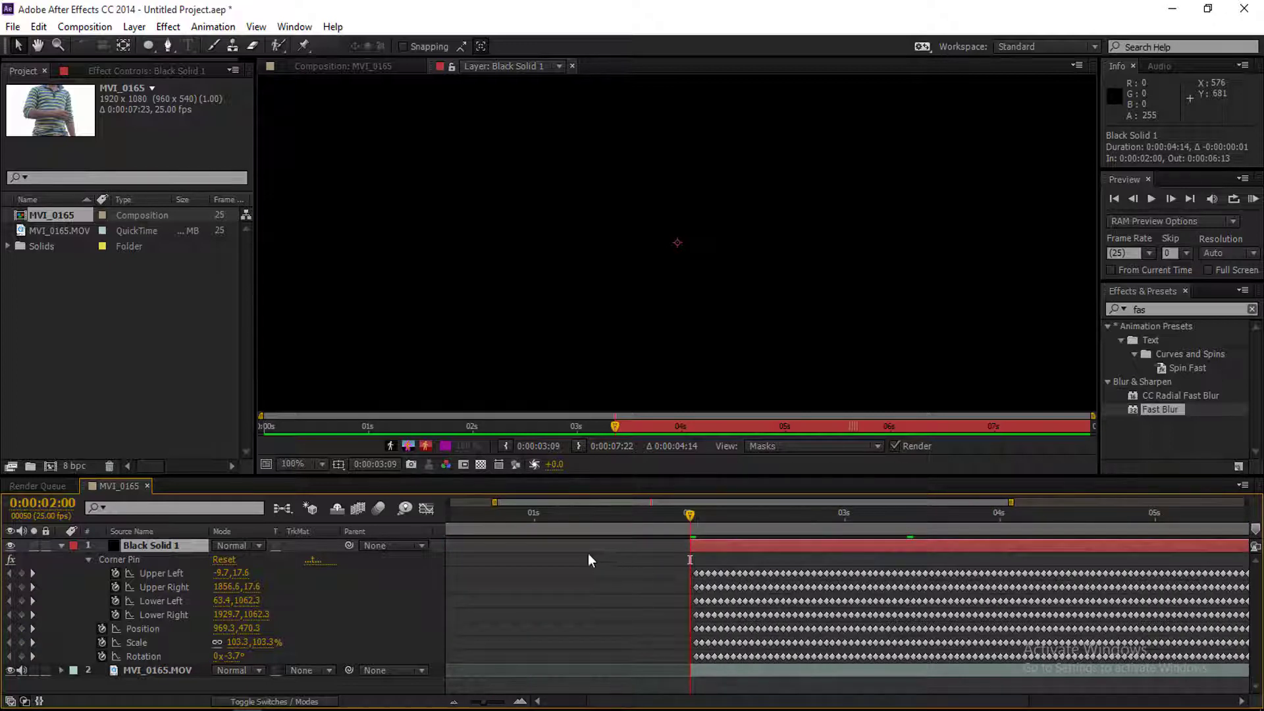
Apply the Grid effect to Black Solid 1 and return to the MVI_0165 composition view.
{"action": "left_click", "coordinate": [1166, 310]}
{"action": "type", "text": "gri"}
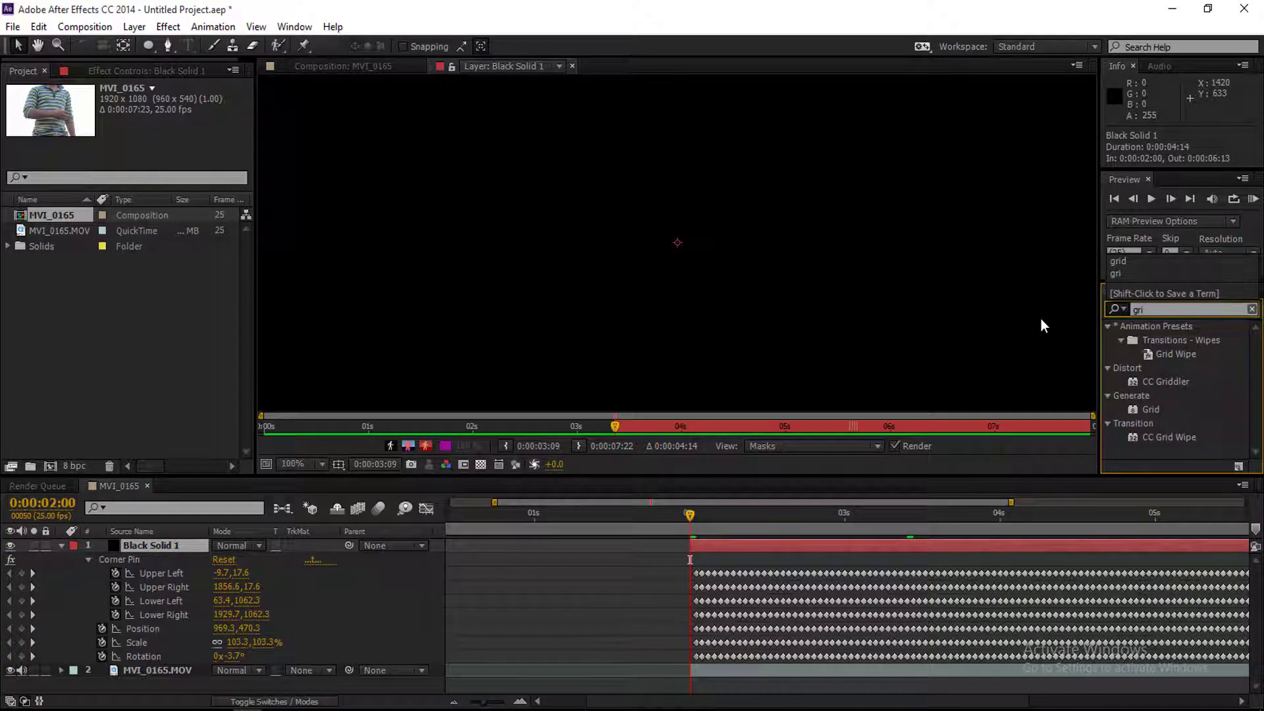
{"action": "left_click", "coordinate": [1146, 410]}
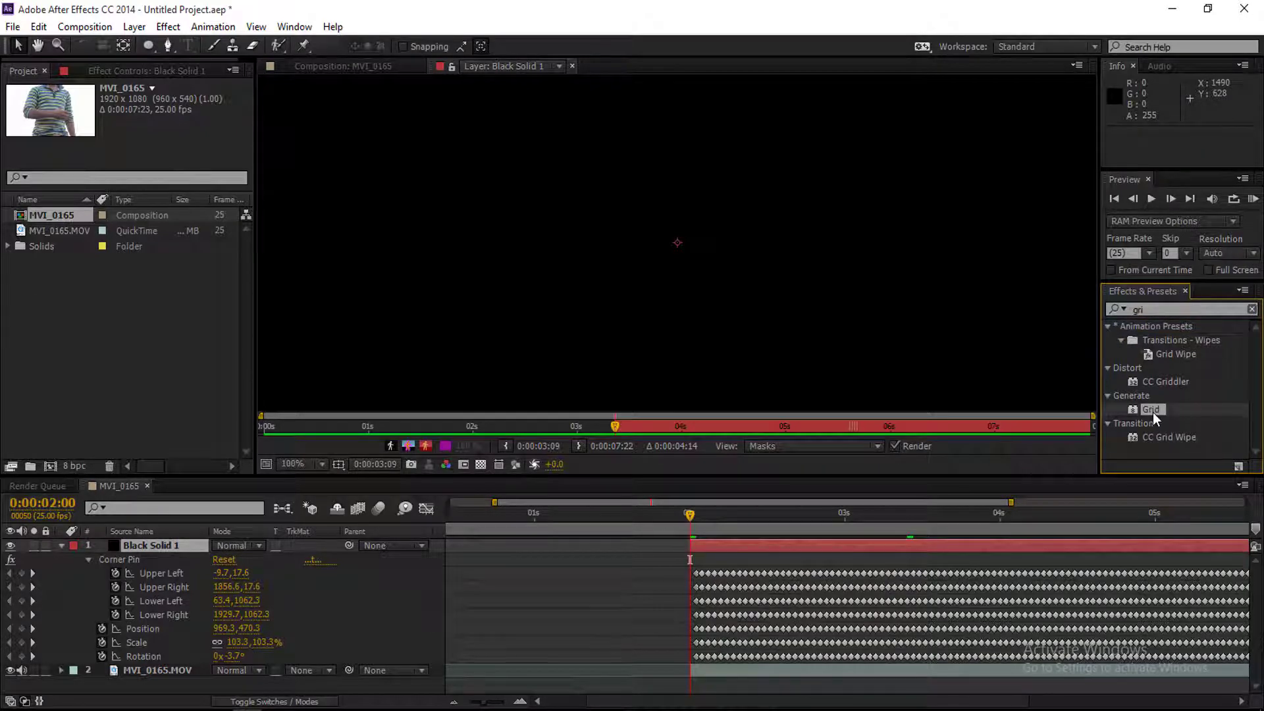
{"action": "left_click_drag", "start_coordinate": [1152, 412], "coordinate": [887, 547]}
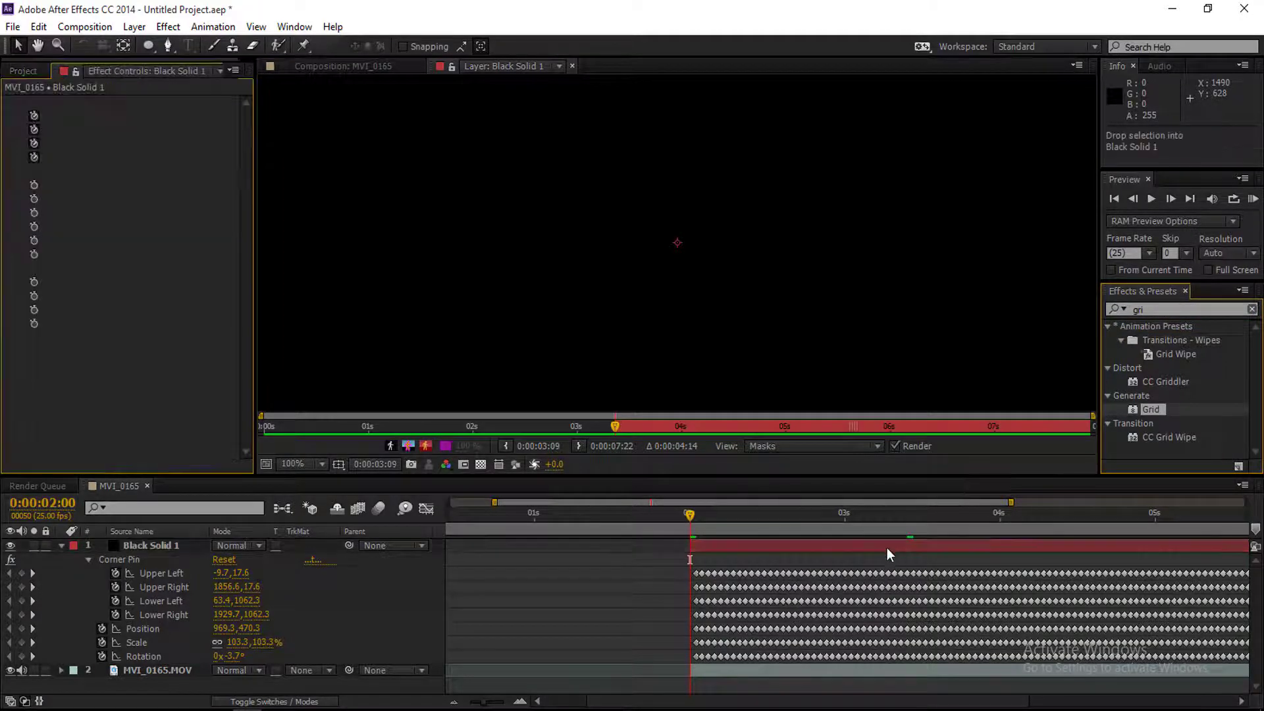
{"action": "left_click", "coordinate": [364, 65]}
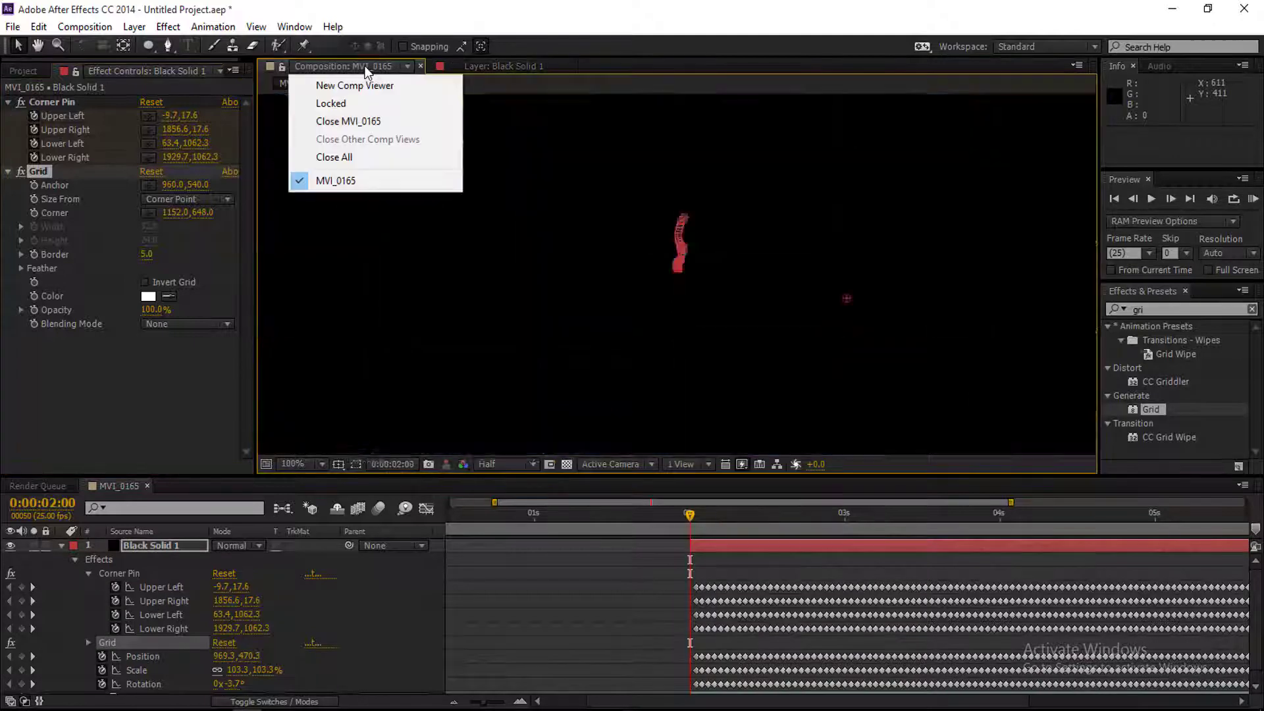
Preview the composition to check how the grid follows the forearm and fist.
{"action": "left_click", "coordinate": [686, 520]}
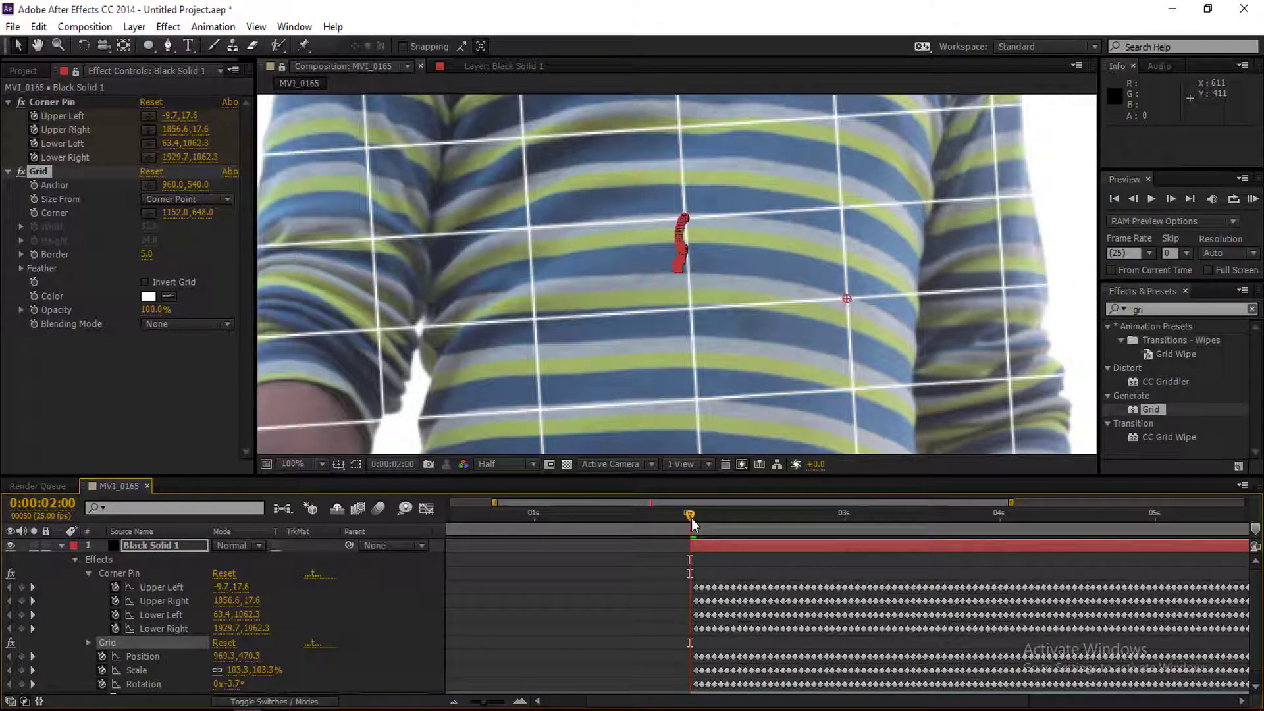
{"action": "key", "text": "KP_0"}
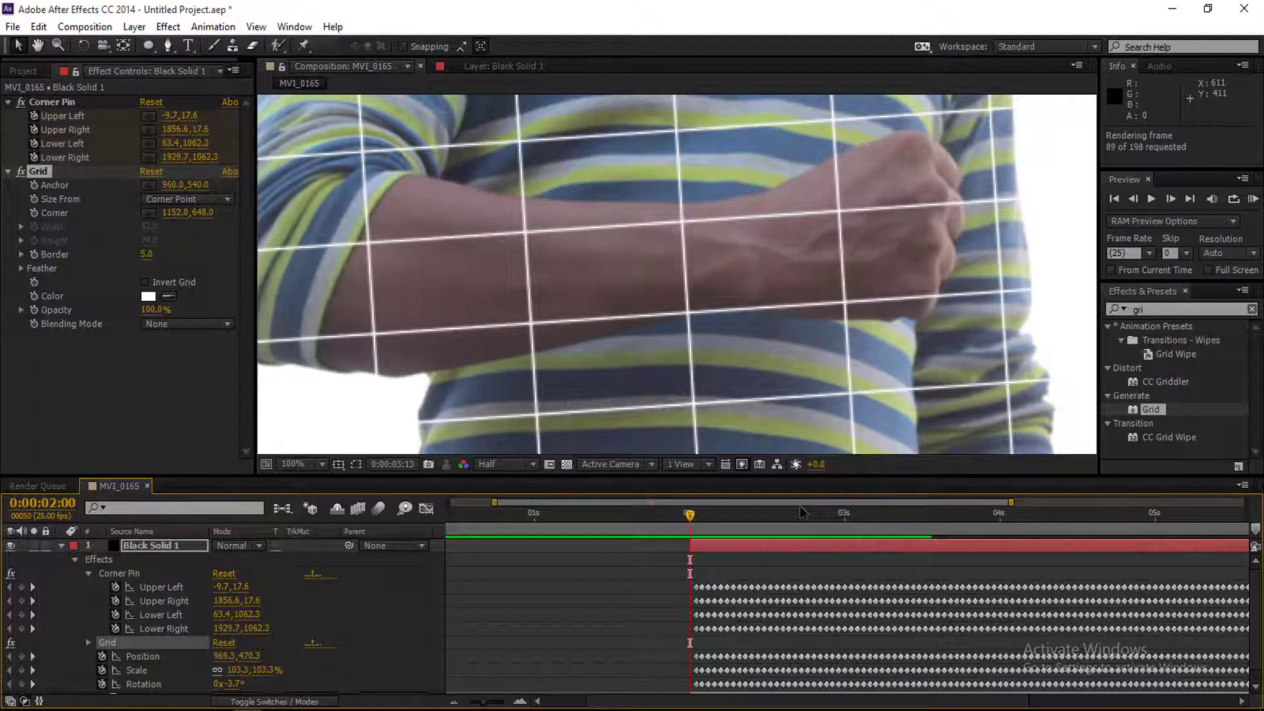
{"action": "key", "text": "space"}
{"action": "key", "text": "space"}
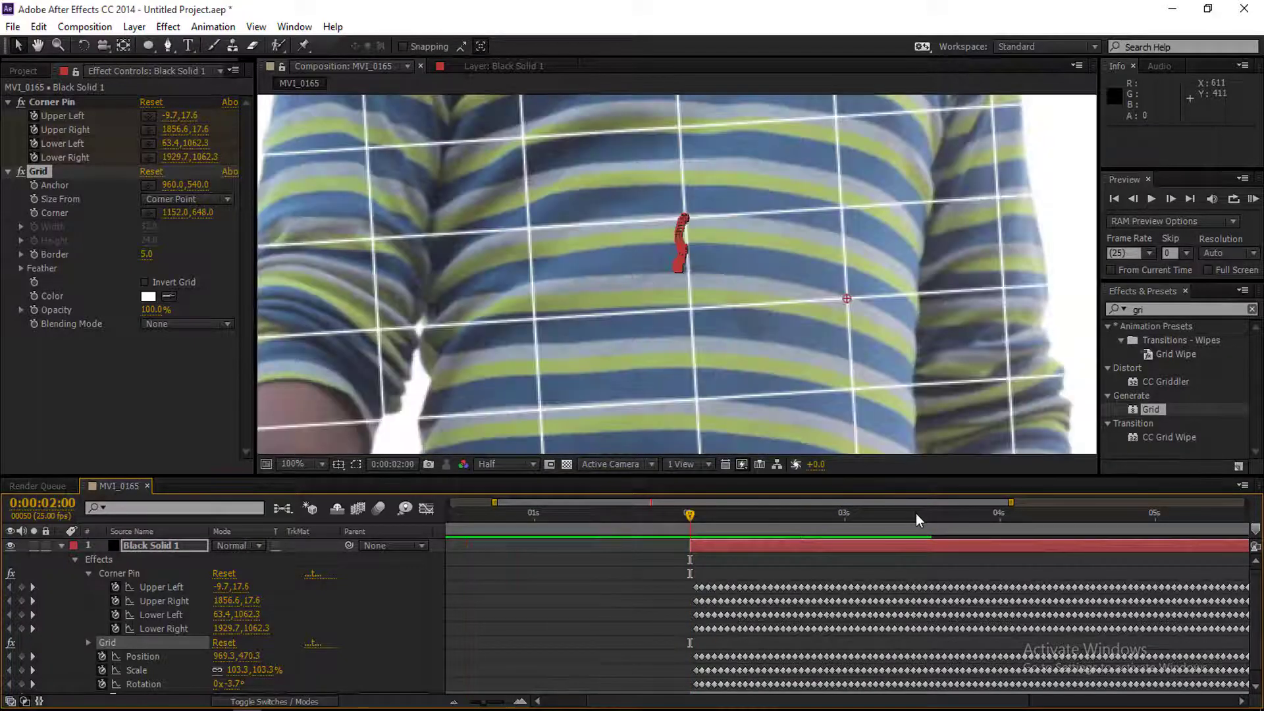
At 0:00:03:10, delete all of the black solid's Corner Pin, Position, Scale and Rotation keyframes that lie before the current time.
{"action": "left_click", "coordinate": [915, 514]}
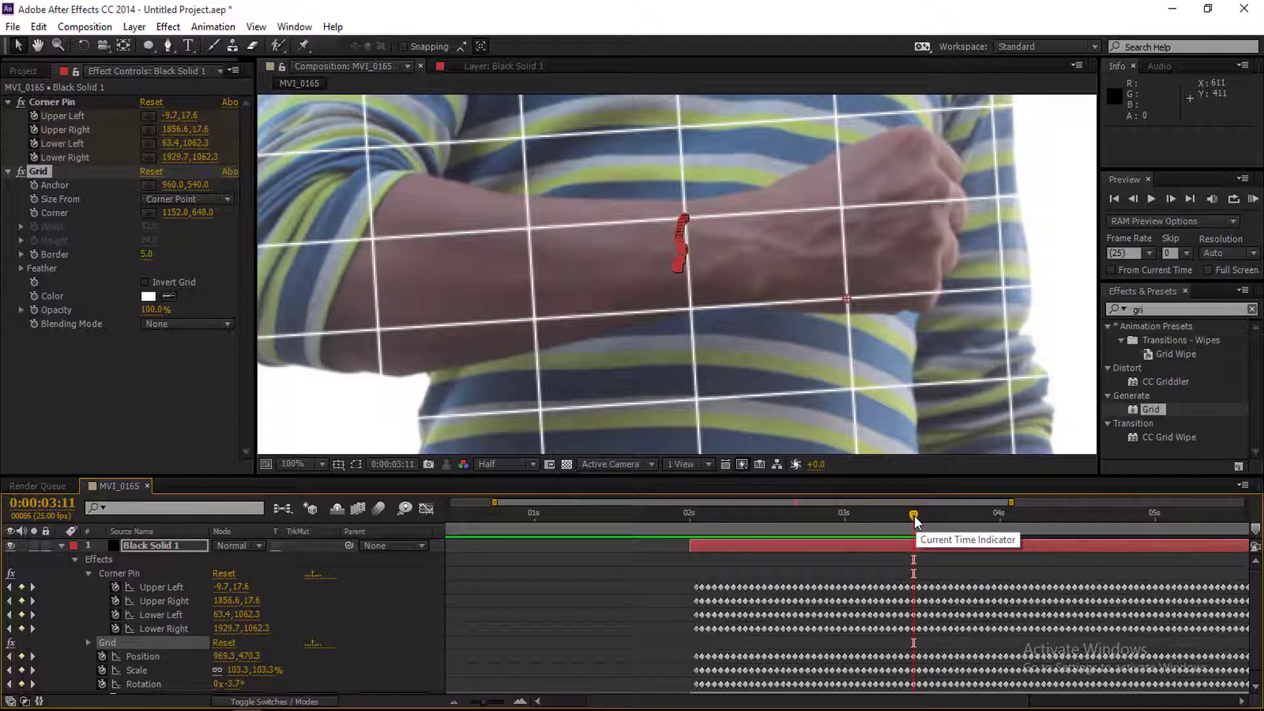
{"action": "left_click_drag", "start_coordinate": [915, 517], "coordinate": [910, 515]}
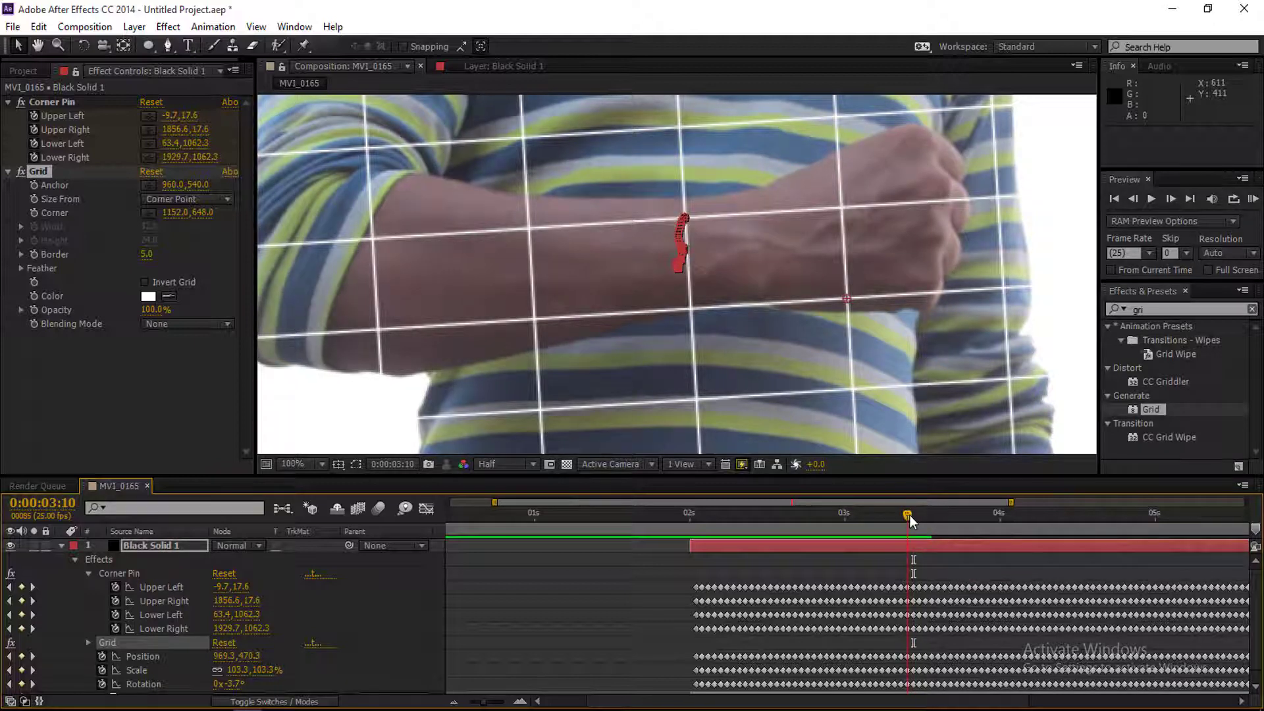
{"action": "left_click", "coordinate": [634, 576]}
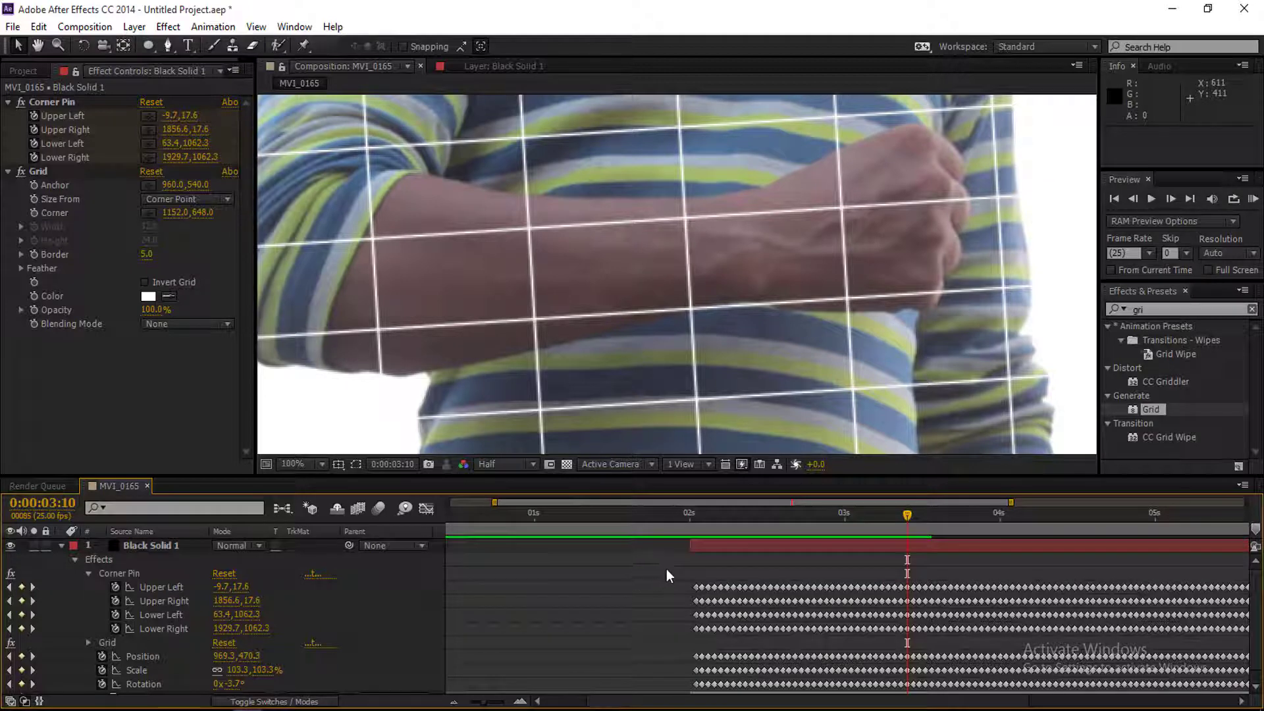
{"action": "left_click_drag", "start_coordinate": [662, 569], "coordinate": [902, 673]}
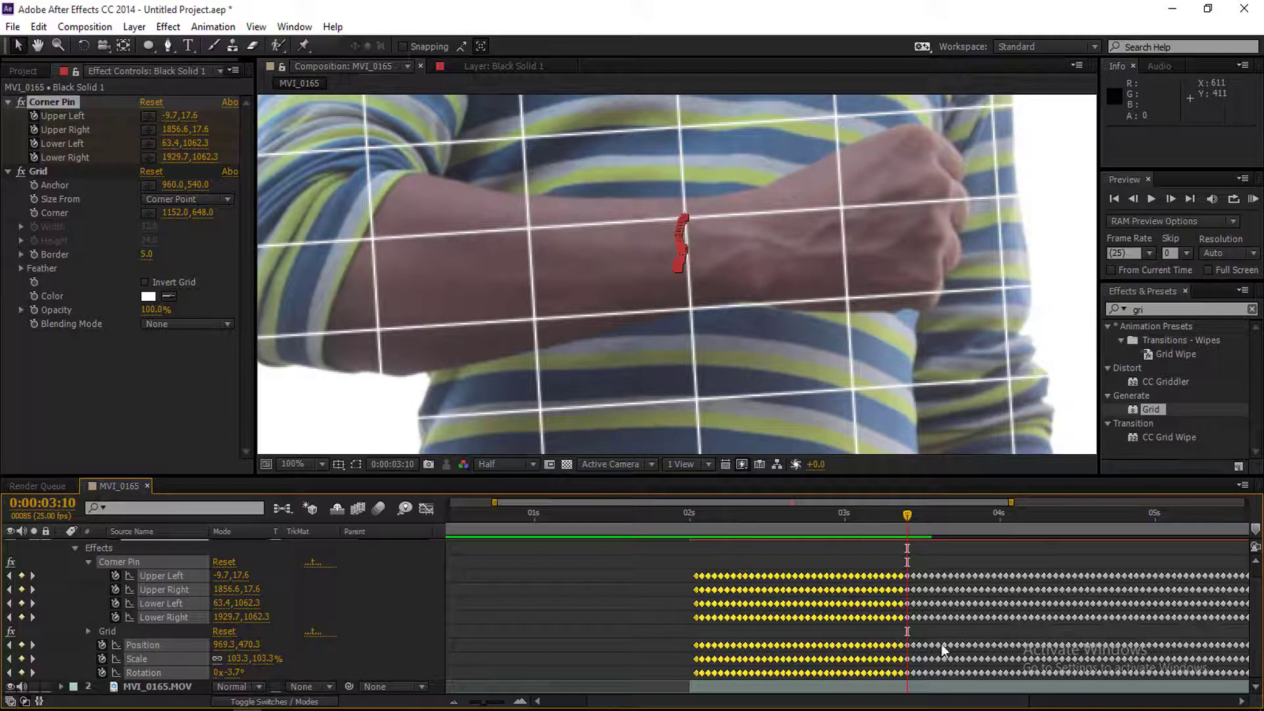
{"action": "key", "text": "Delete"}
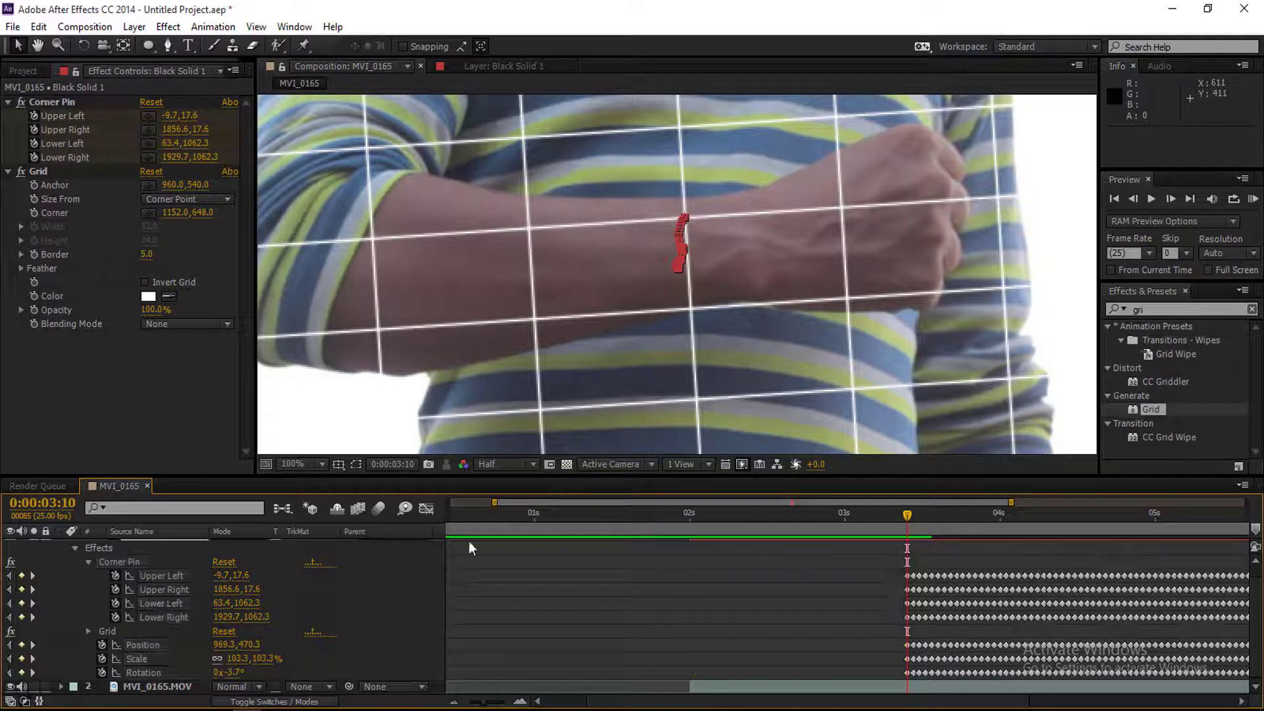
{"action": "scroll", "coordinate": [112, 579], "scroll_direction": "up", "scroll_amount": 1}
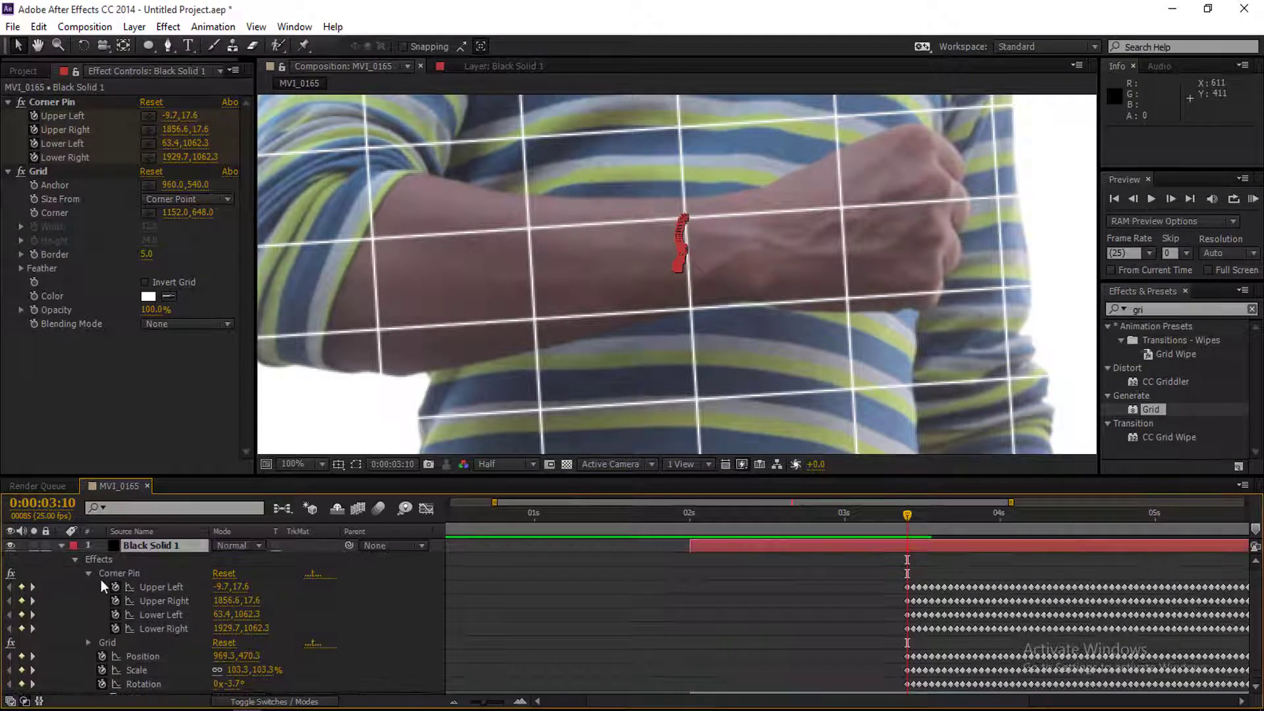
Collapse the Black Solid 1 properties and create a new 1920 x 1080 black solid named noice.
{"action": "left_click", "coordinate": [61, 545]}
{"action": "left_click", "coordinate": [125, 619]}
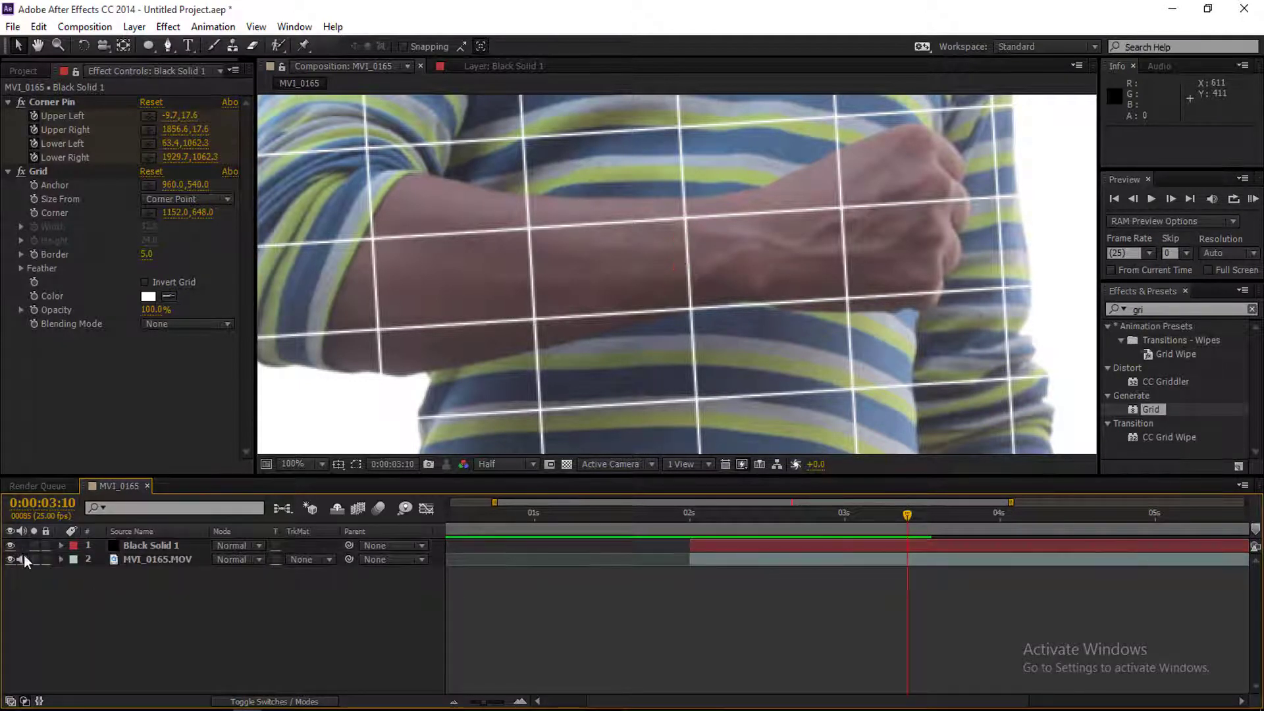
{"action": "right_click", "coordinate": [186, 610]}
{"action": "mouse_move", "coordinate": [365, 436]}
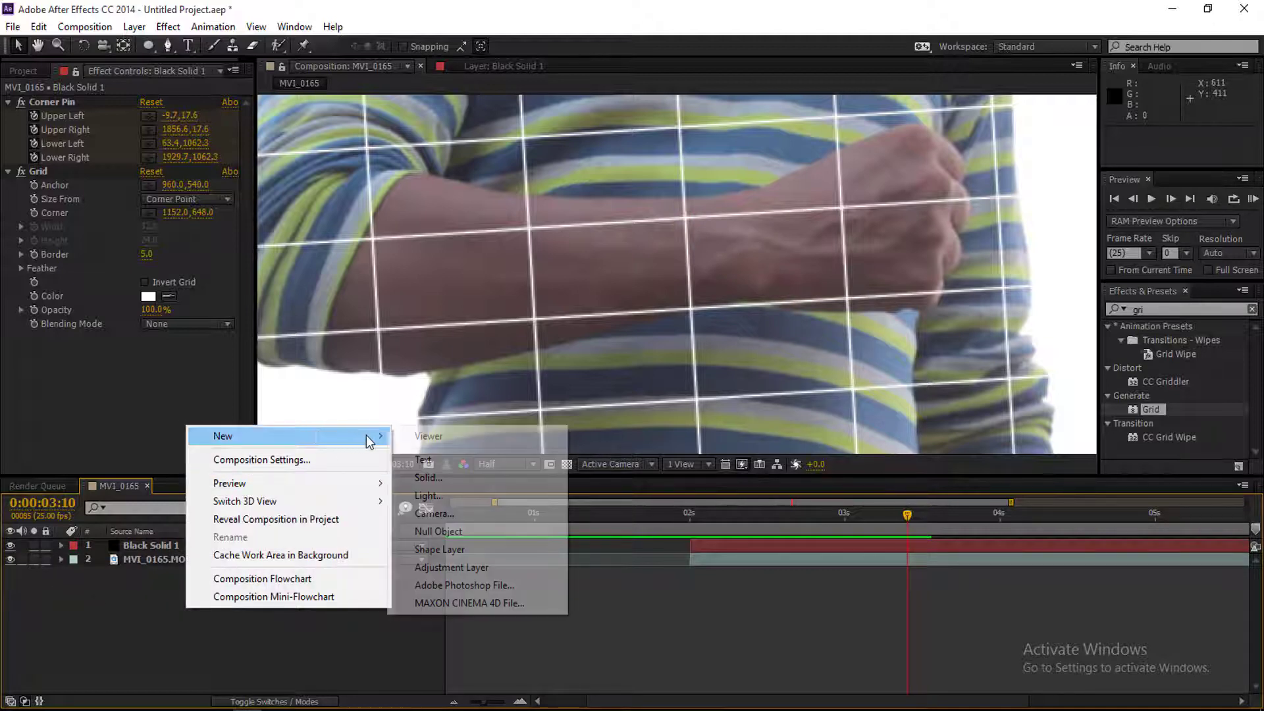
{"action": "left_click", "coordinate": [444, 476]}
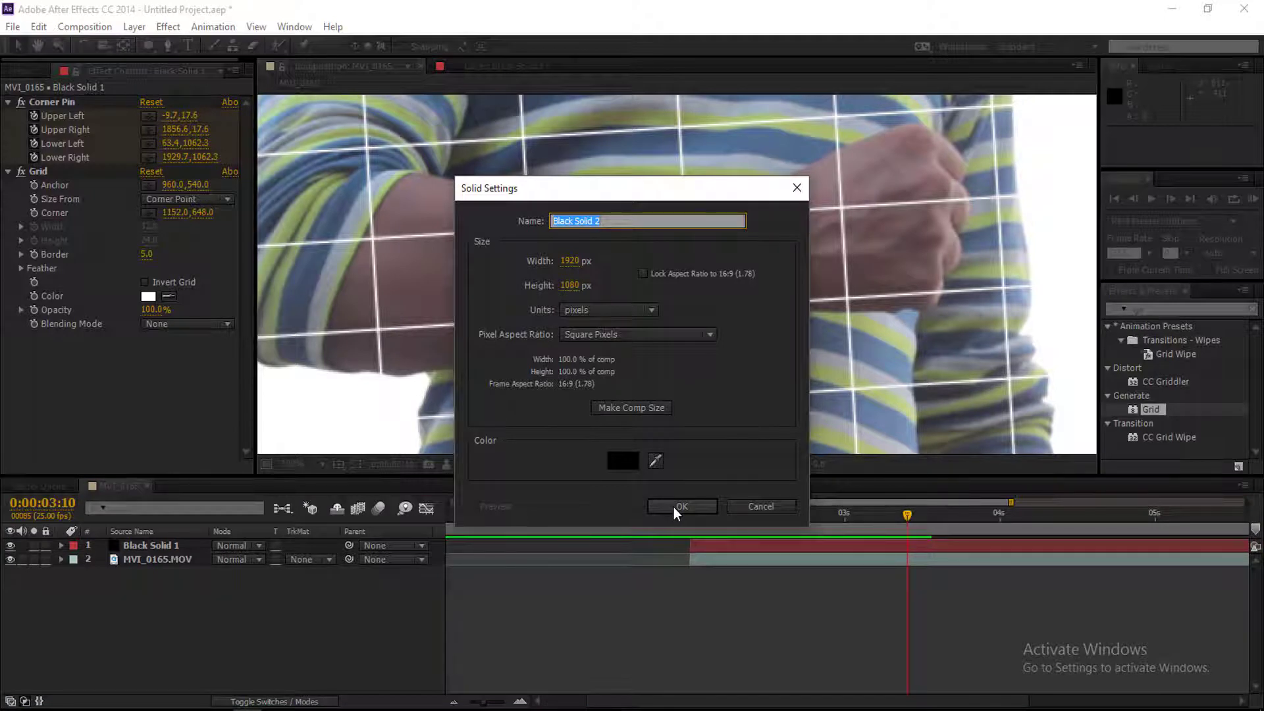
{"action": "type", "text": "noice"}
{"action": "left_click", "coordinate": [714, 505]}
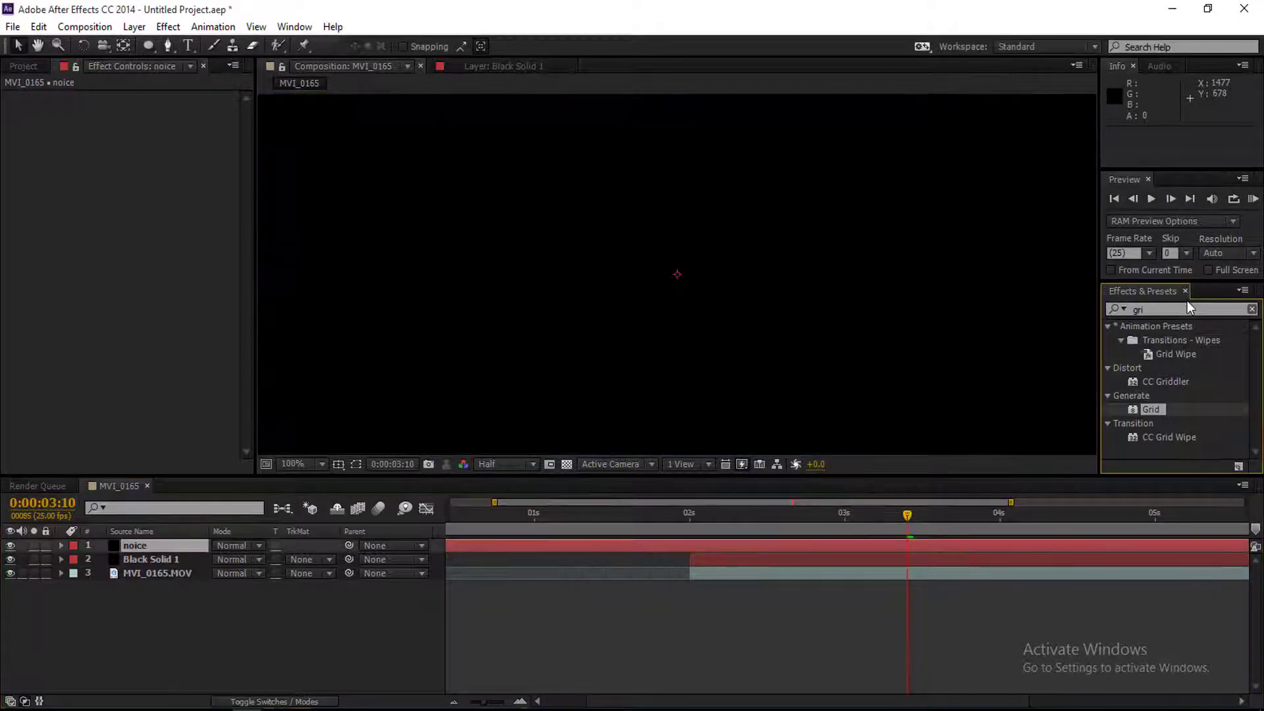
Find the Fractal Noise effect and apply it to the noice solid.
{"action": "left_click", "coordinate": [1187, 305]}
{"action": "key", "text": "BackSpace"}
{"action": "key", "text": "BackSpace"}
{"action": "key", "text": "BackSpace"}
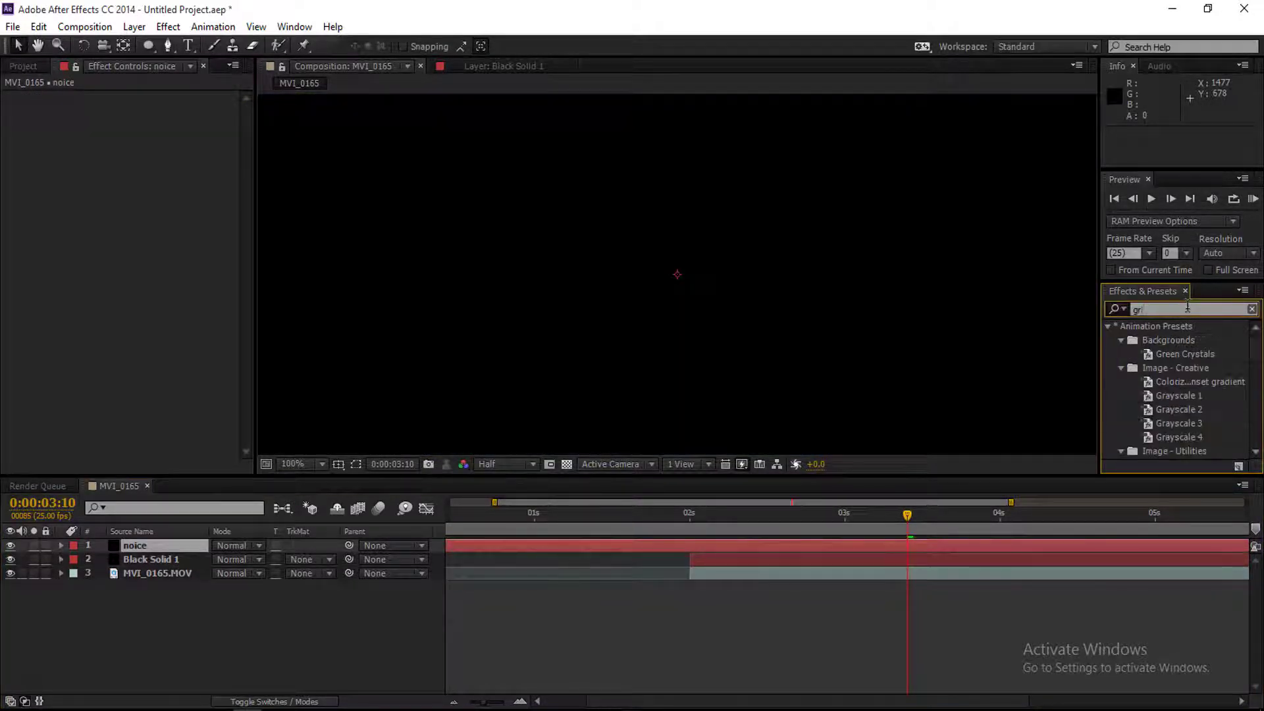
{"action": "type", "text": "noise"}
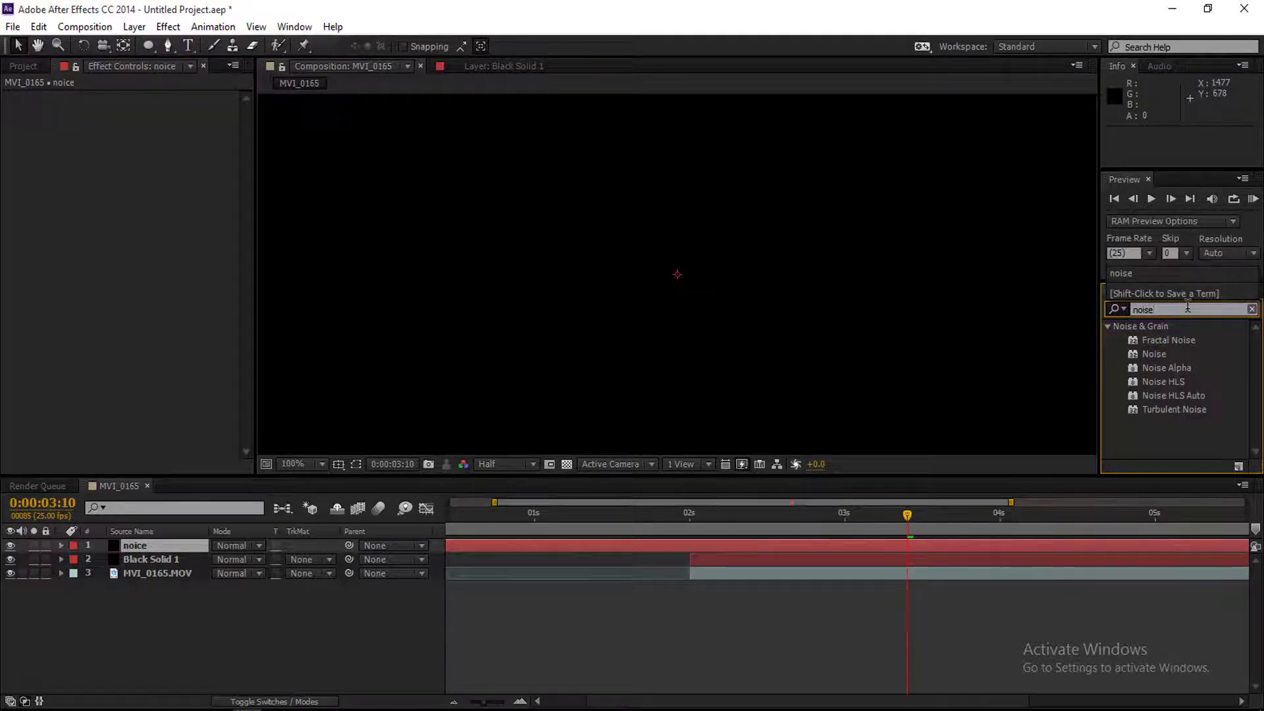
{"action": "left_click_drag", "start_coordinate": [1192, 341], "coordinate": [691, 402]}
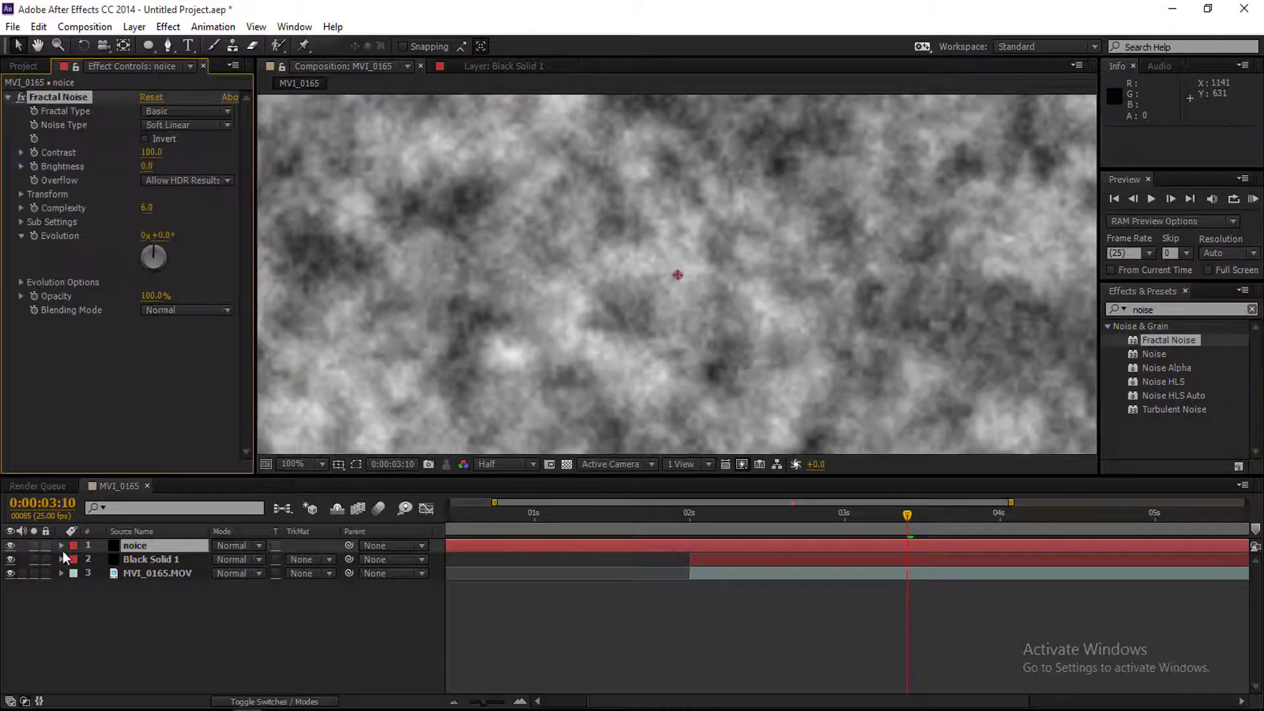
Rename the noice layer as noise.
{"action": "left_click", "coordinate": [139, 549]}
{"action": "key", "text": "Return"}
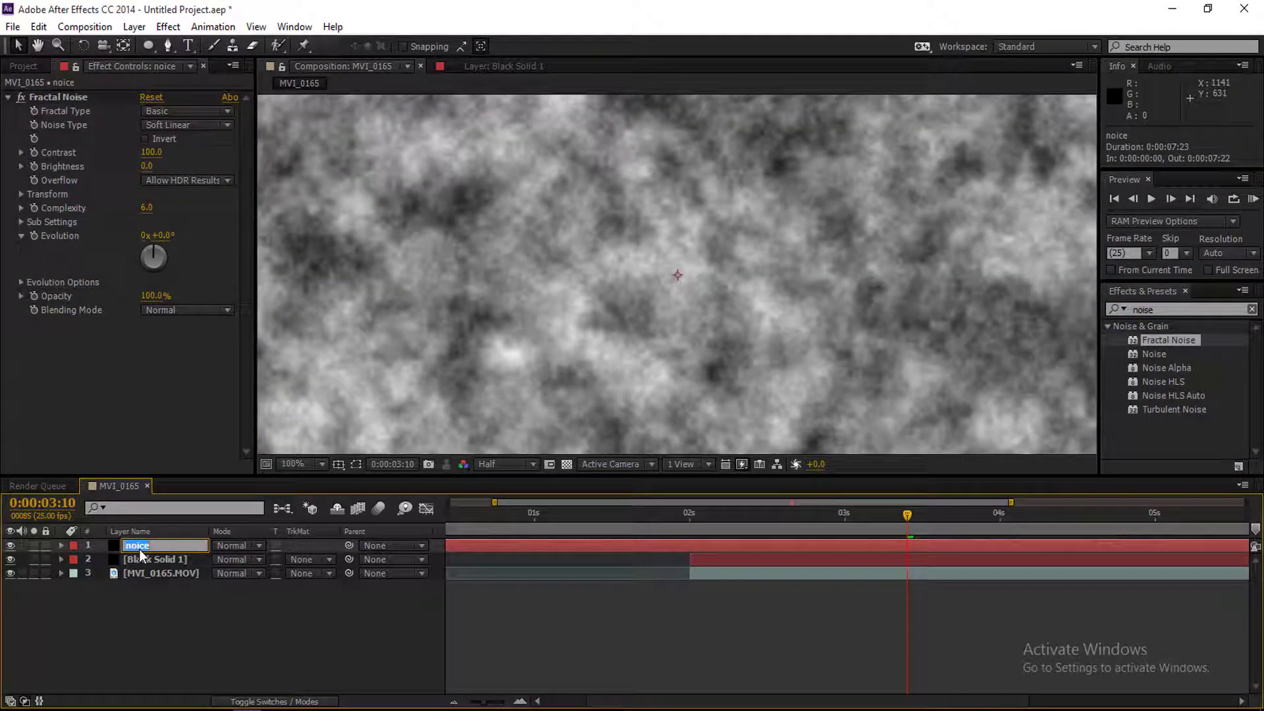
{"action": "type", "text": "noi"}
{"action": "key", "text": "Return"}
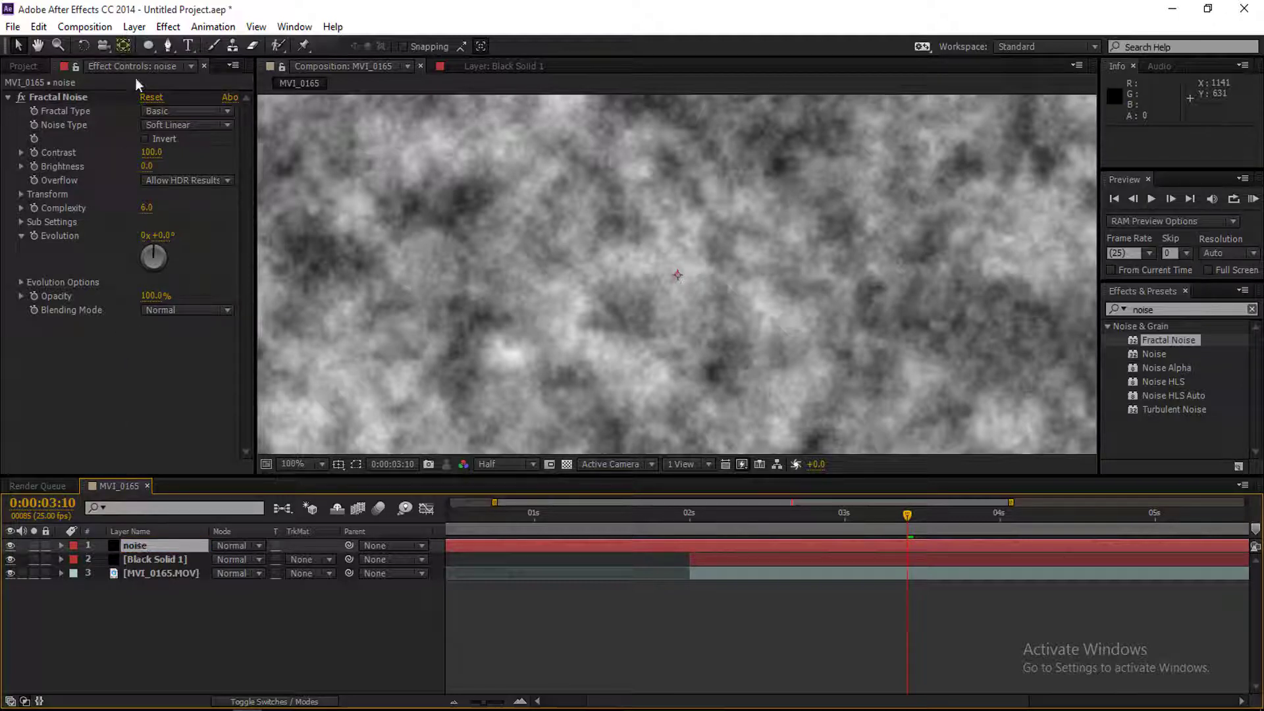
Set the noise layer's Fractal Noise type to Dynamic and its transform Scale to 250.
{"action": "left_click", "coordinate": [210, 108]}
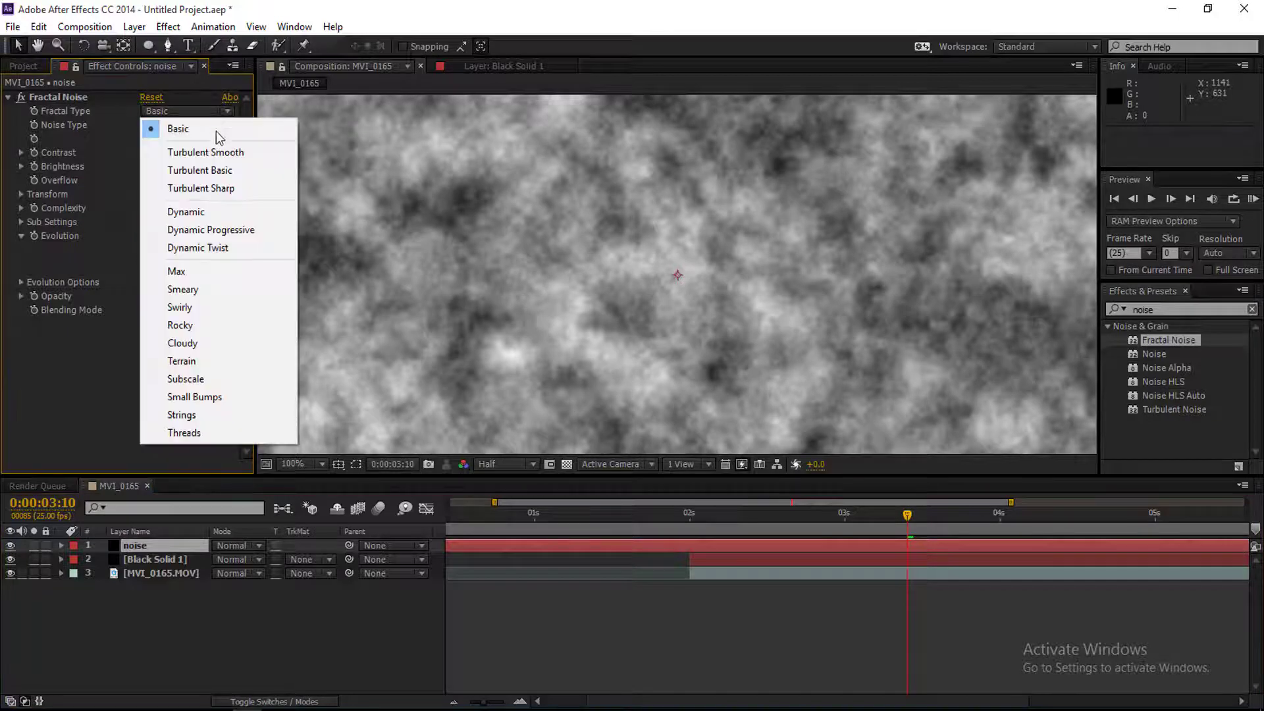
{"action": "left_click", "coordinate": [210, 212]}
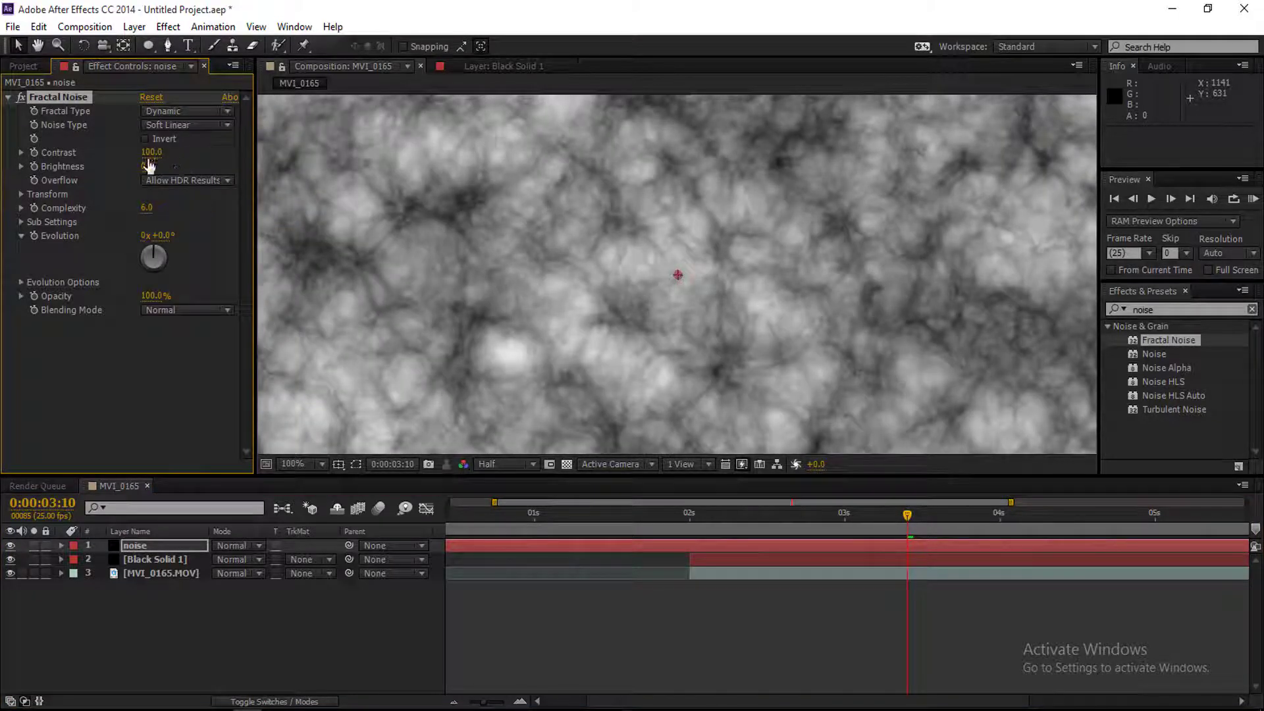
{"action": "left_click", "coordinate": [21, 195]}
{"action": "left_click", "coordinate": [153, 236]}
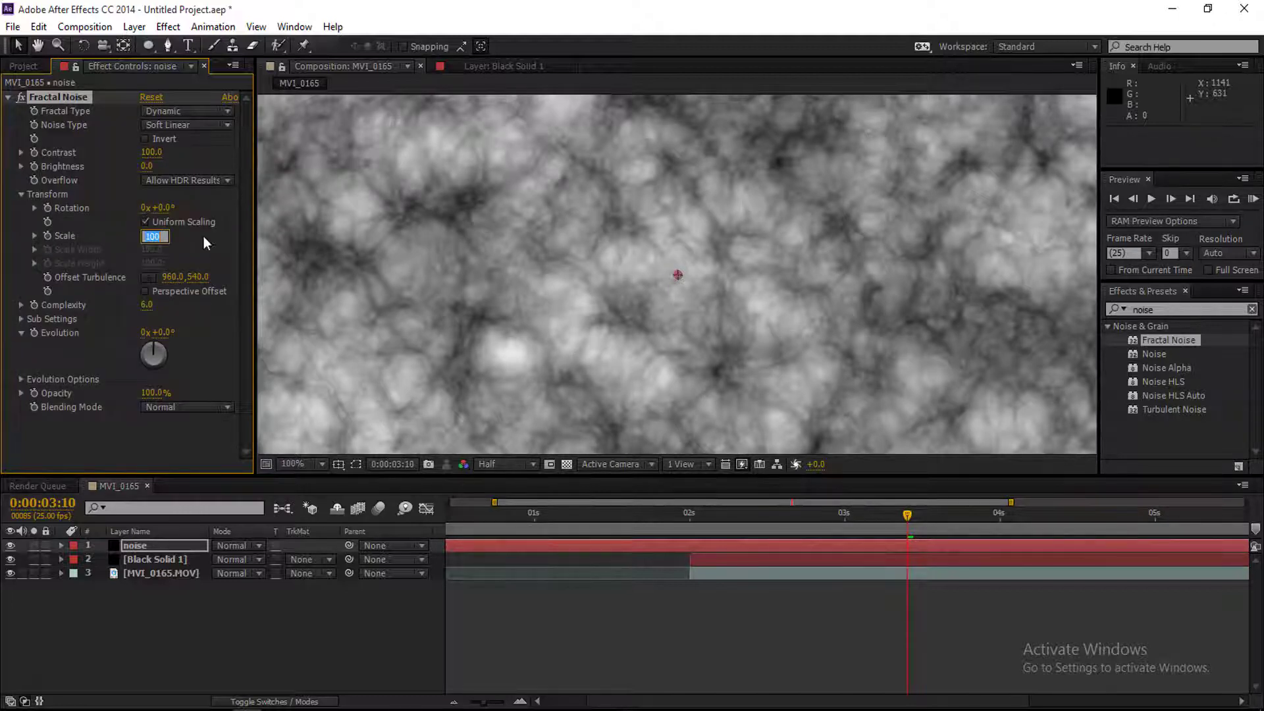
{"action": "type", "text": "250"}
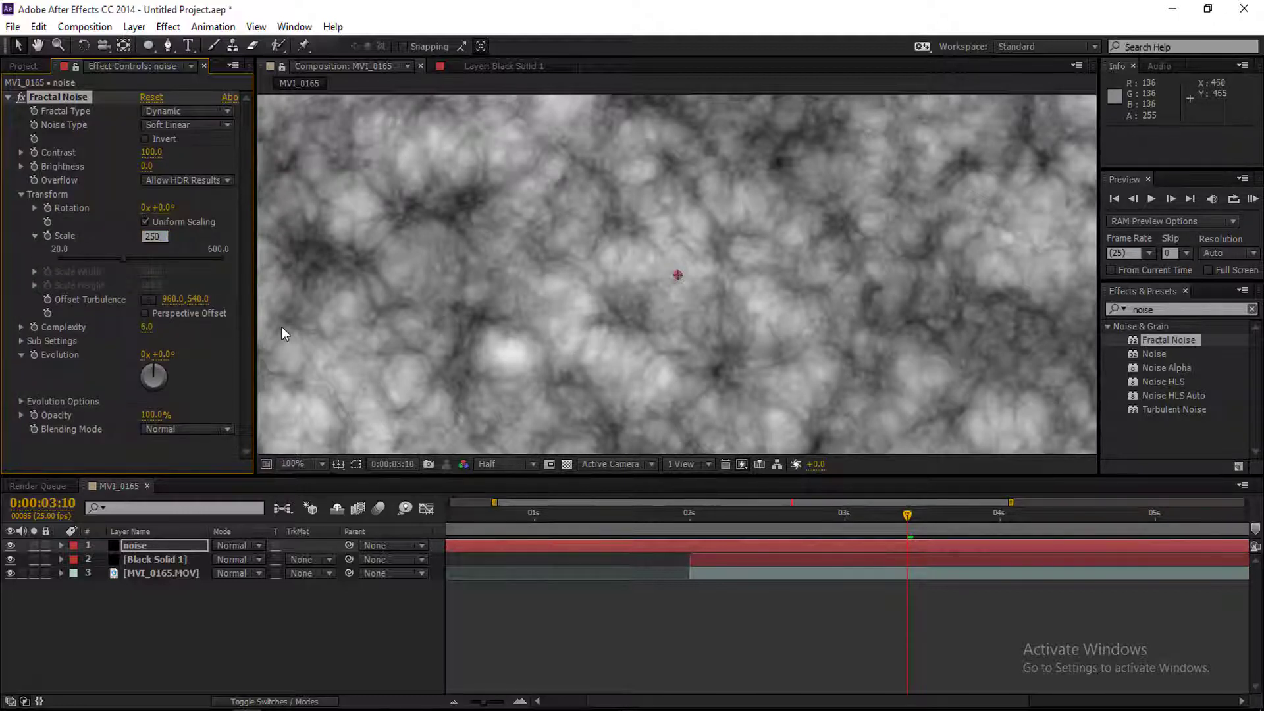
{"action": "key", "text": "Return"}
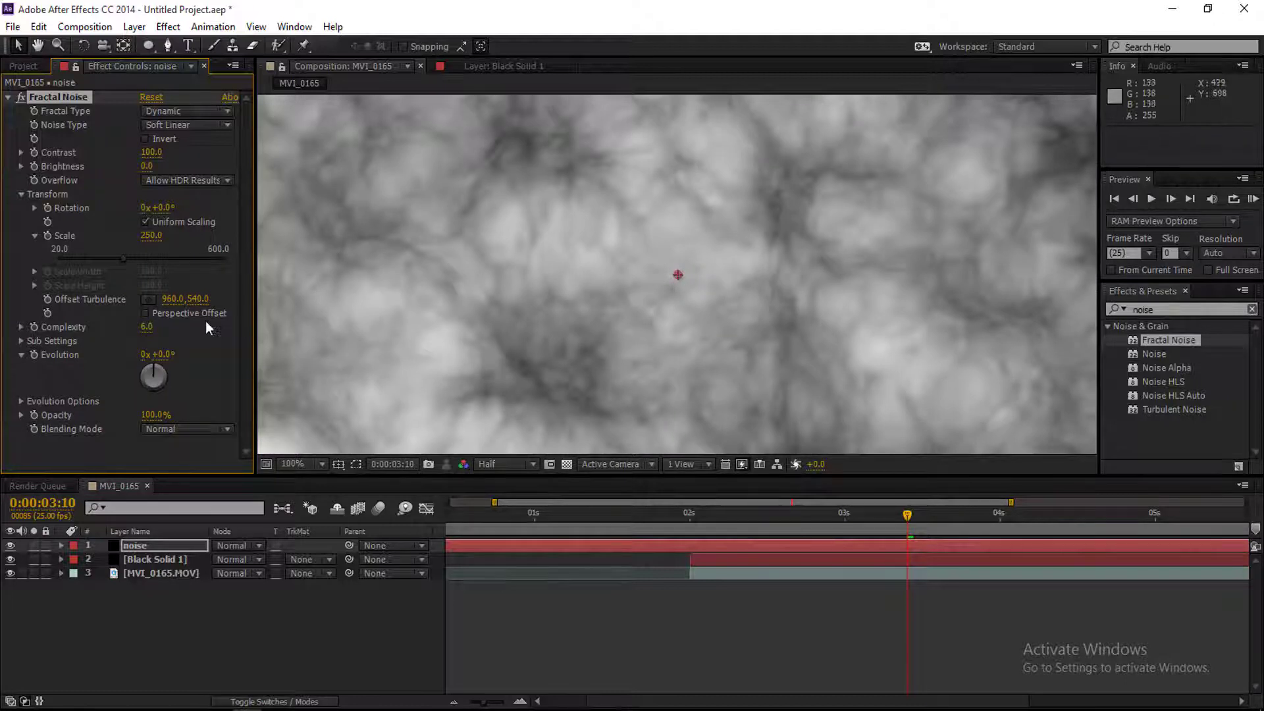
Add the expression time*200 to the Fractal Noise Evolution property and collapse the noise layer's properties.
{"action": "key", "text": "comma"}
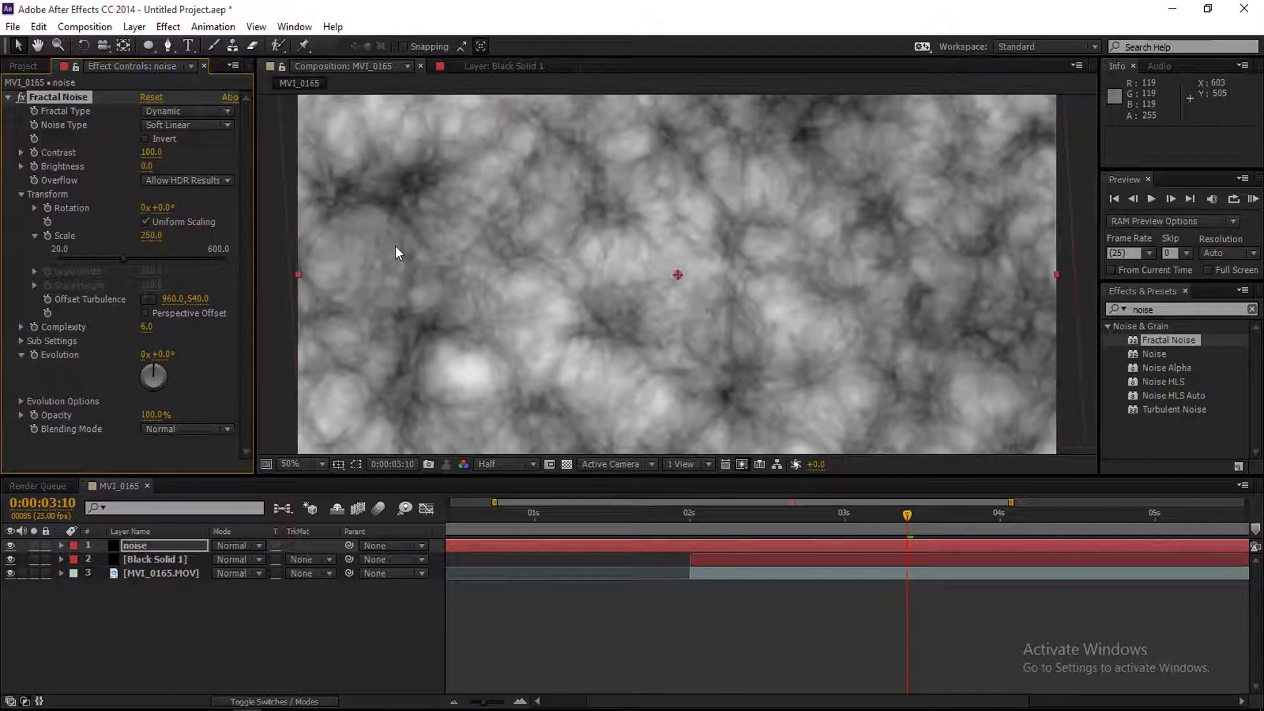
{"action": "key", "text": "comma"}
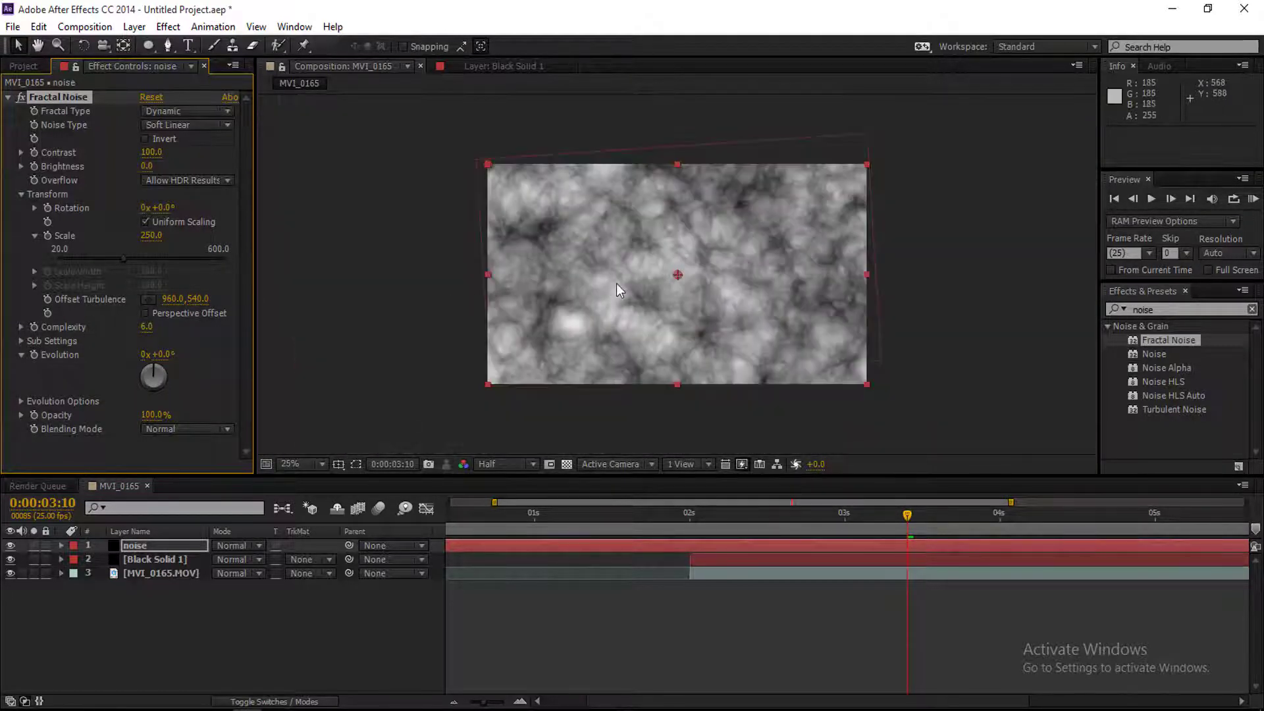
{"action": "key", "text": "period"}
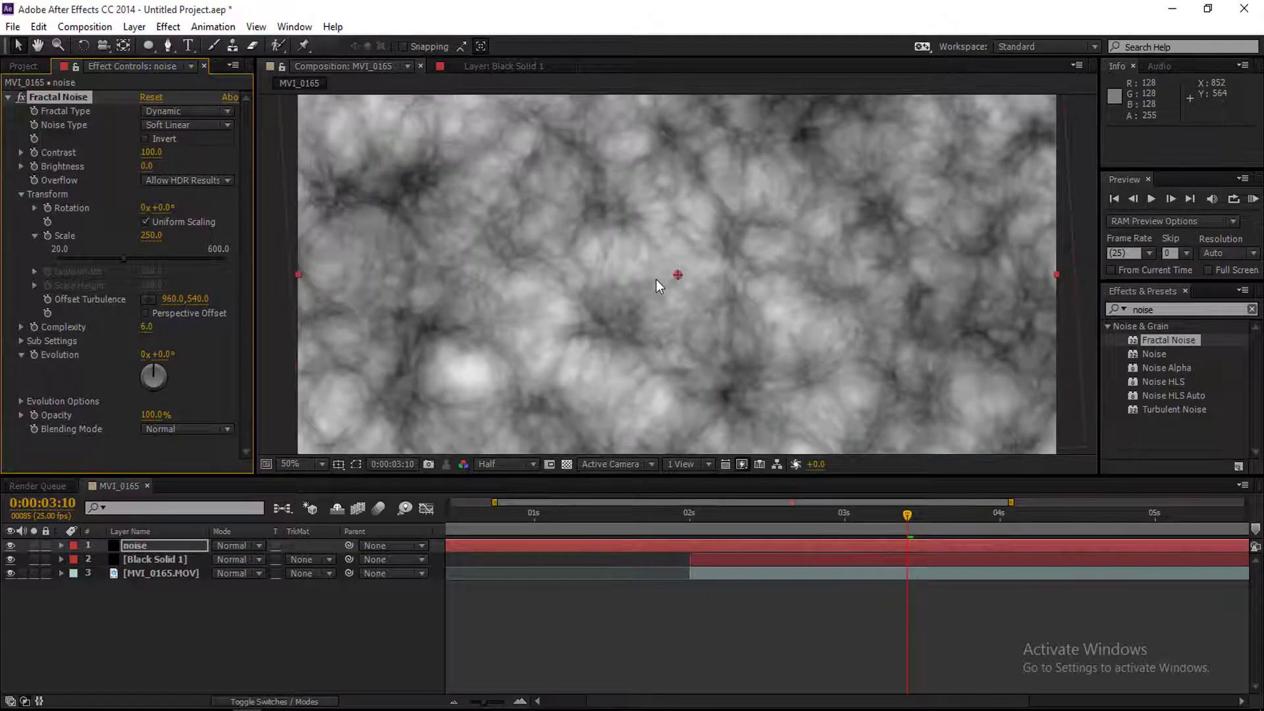
{"action": "key", "text": "comma"}
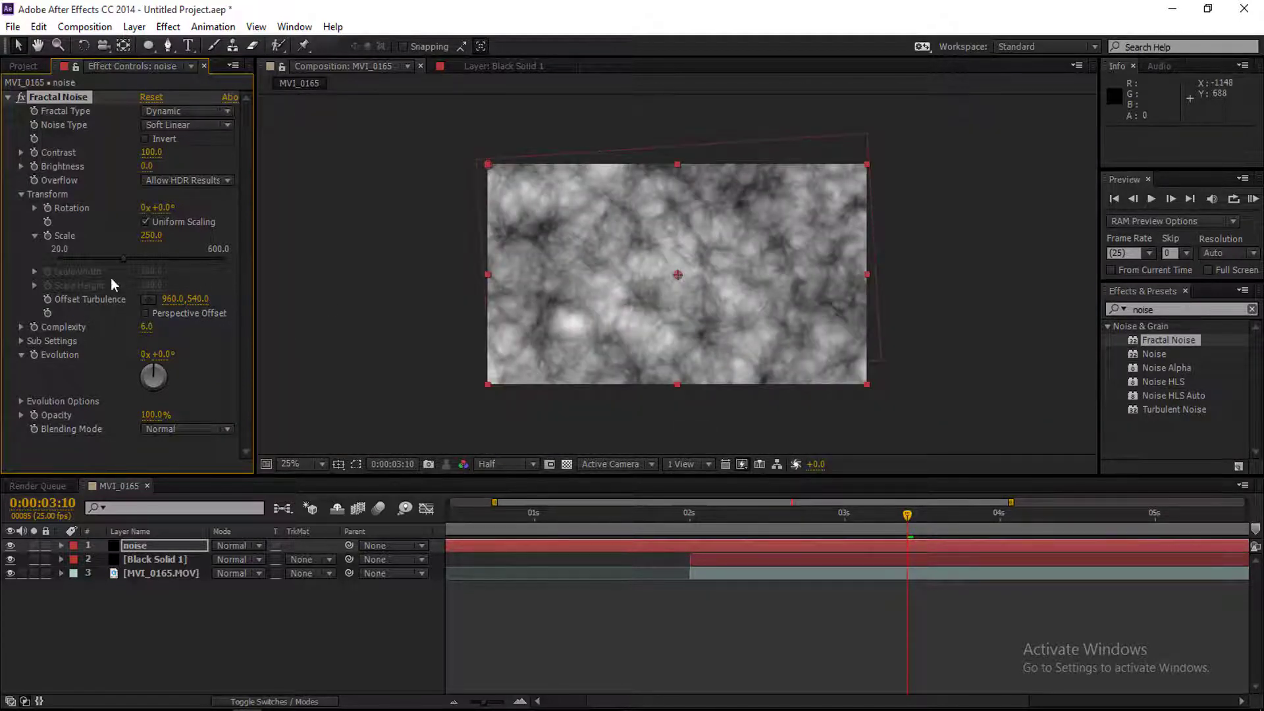
{"action": "left_click", "coordinate": [35, 355], "text": "alt"}
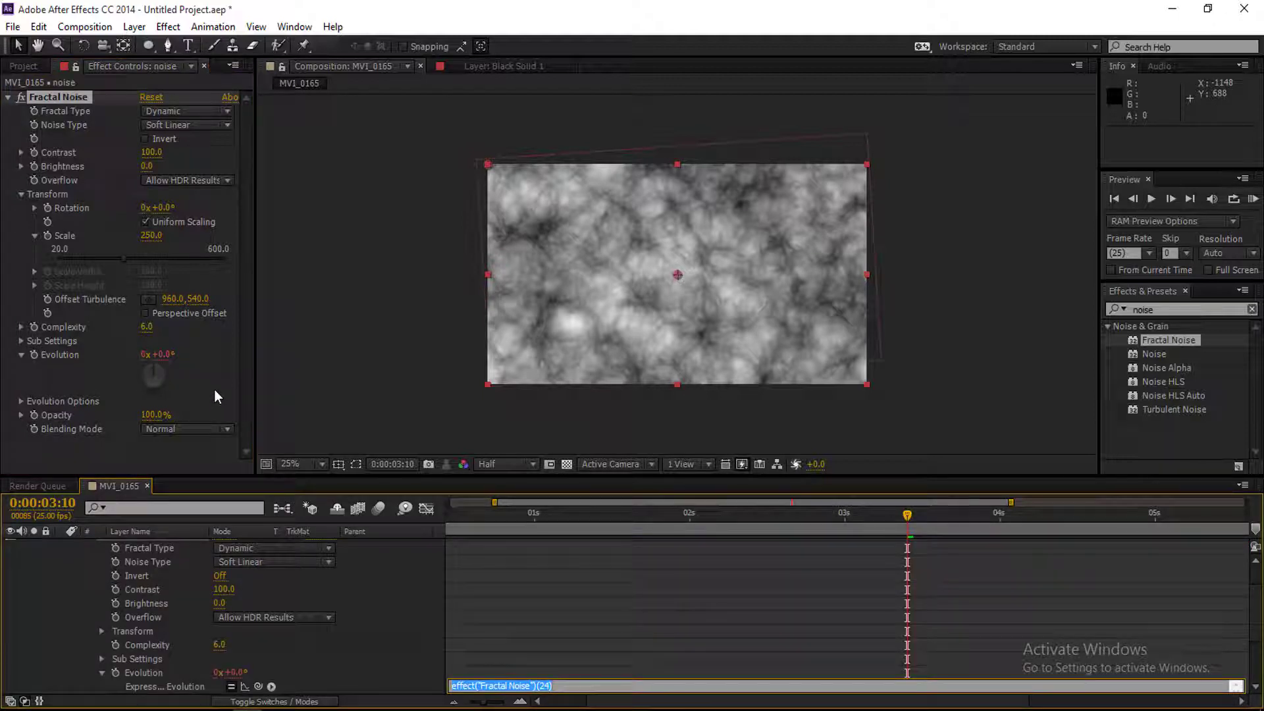
{"action": "type", "text": "time"}
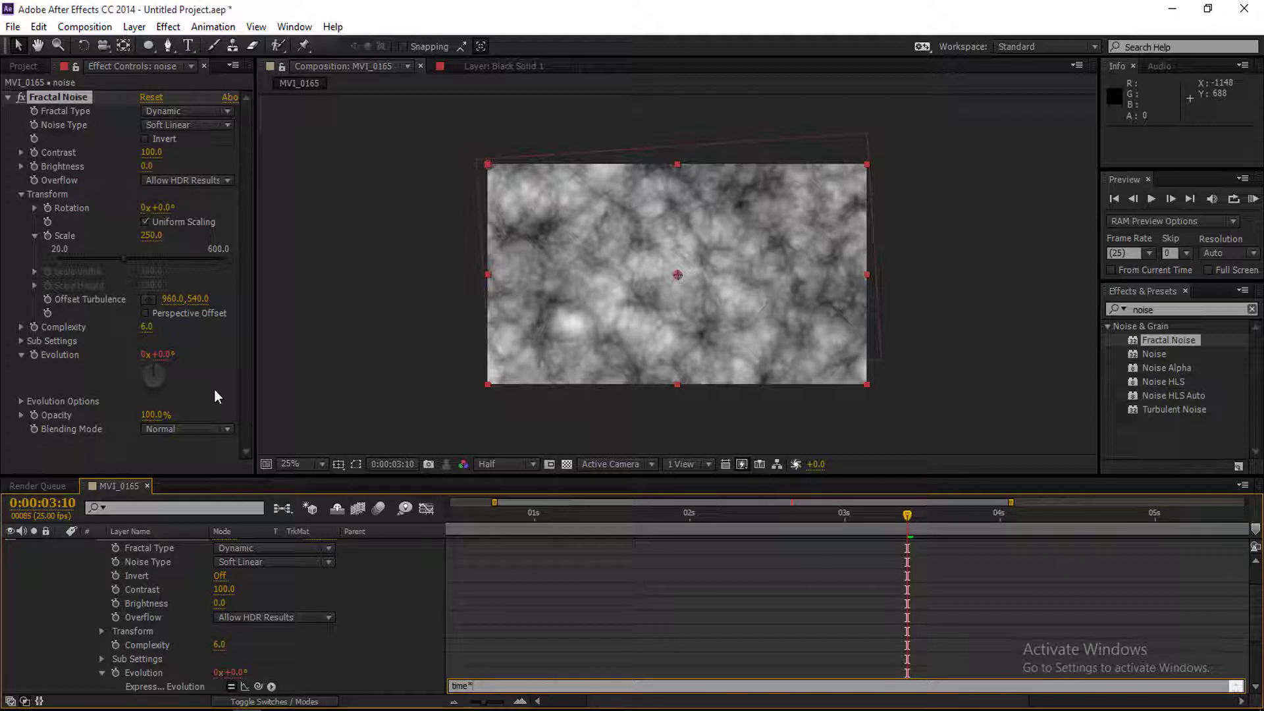
{"action": "type", "text": "*200"}
{"action": "left_click", "coordinate": [484, 634]}
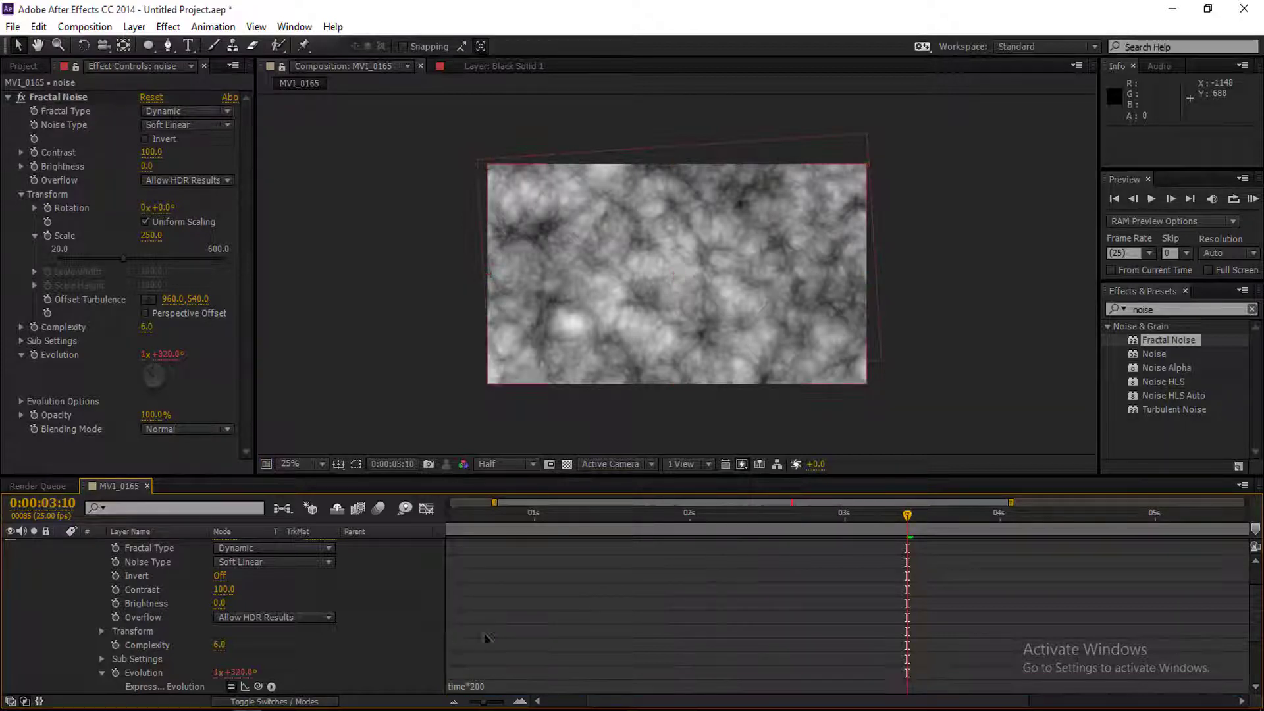
{"action": "scroll", "coordinate": [144, 559], "scroll_direction": "up", "scroll_amount": 2}
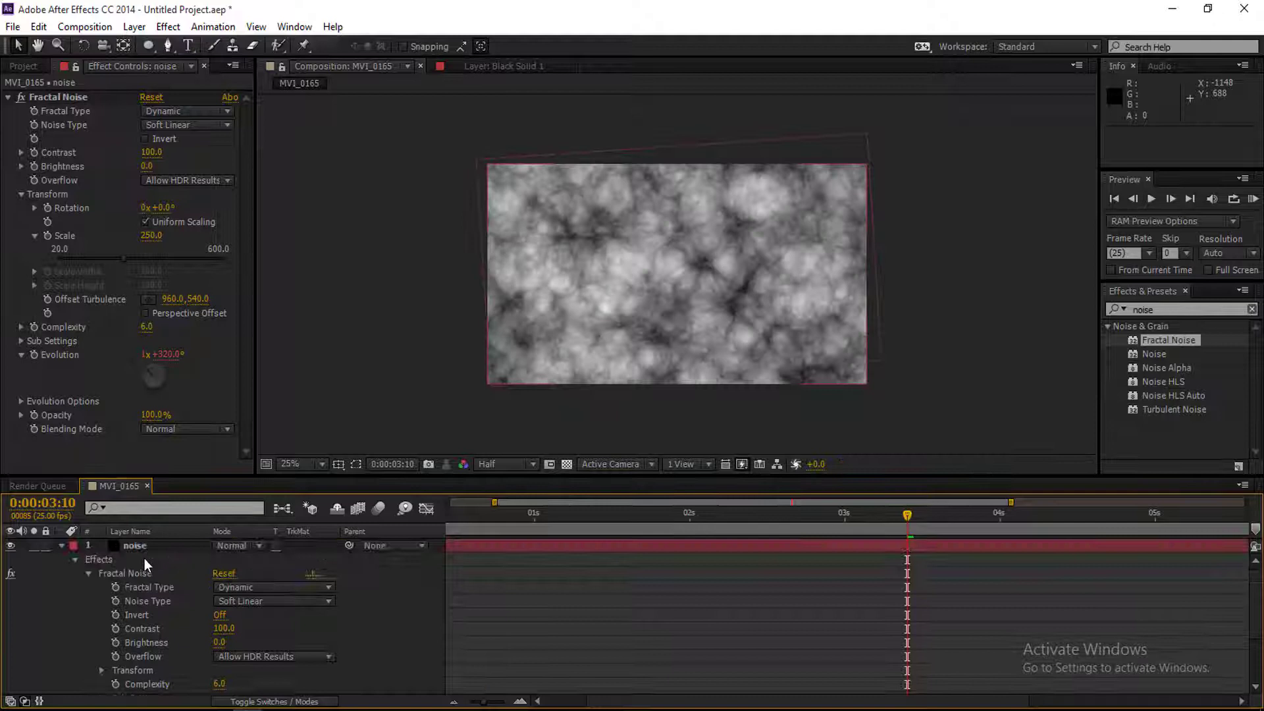
{"action": "left_click", "coordinate": [63, 545]}
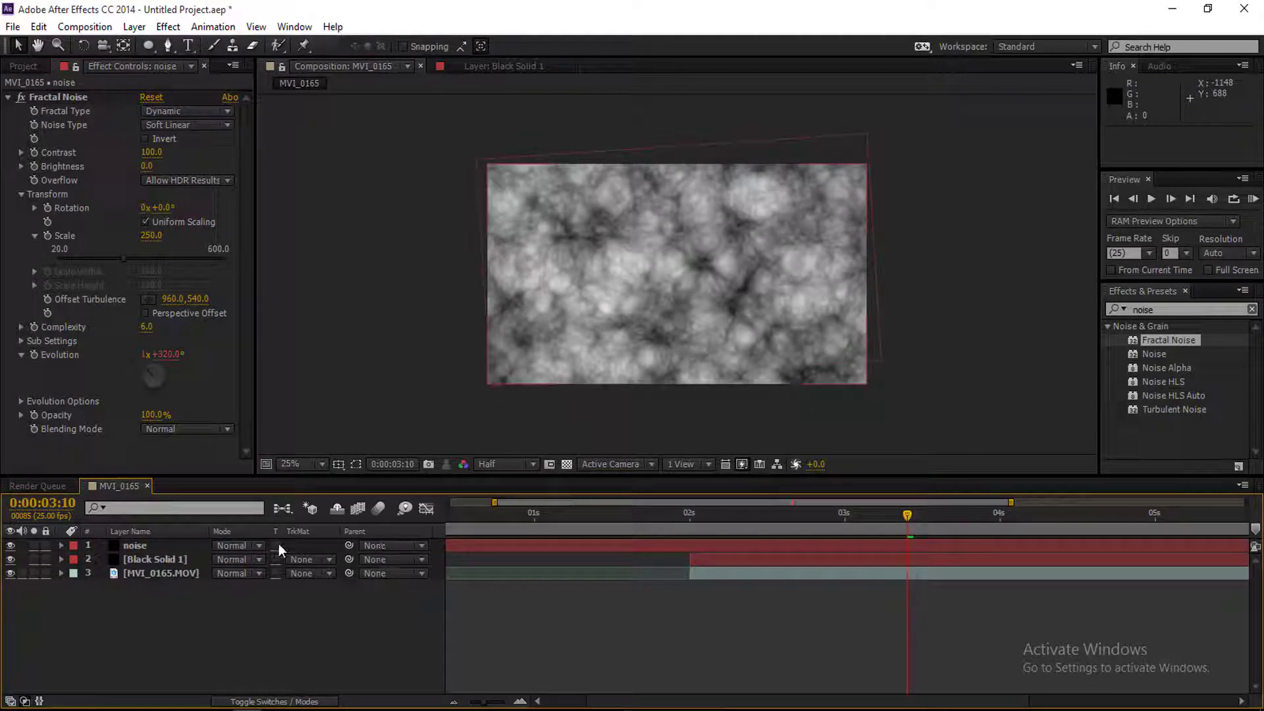
Hide the noise and Black Solid 1 layers so only the MVI_0165.MOV footage shows.
{"action": "left_click", "coordinate": [132, 545]}
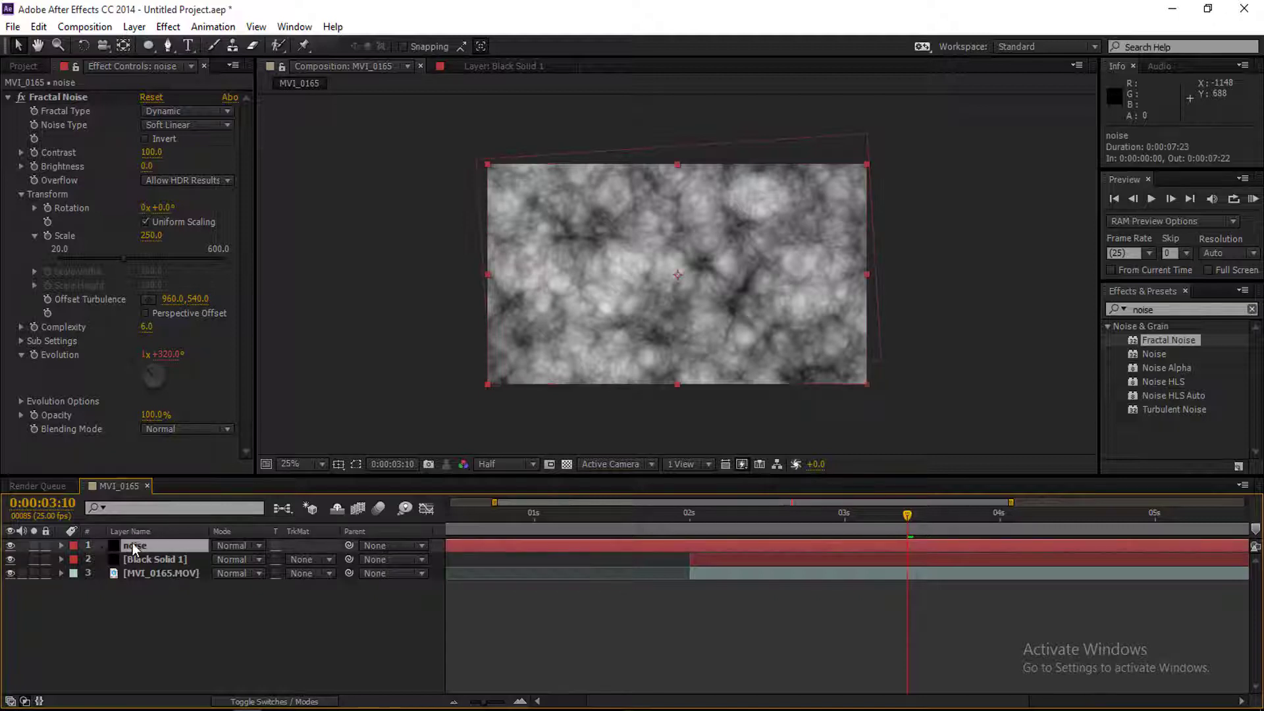
{"action": "left_click", "coordinate": [10, 545]}
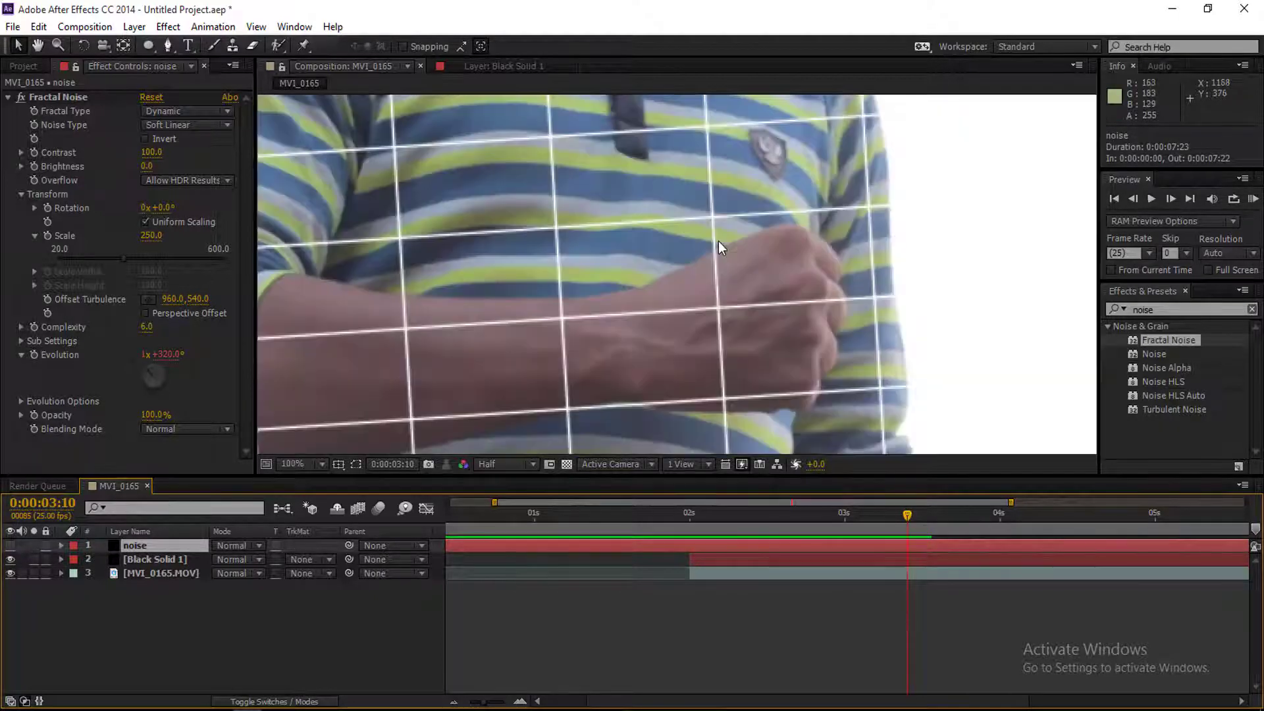
{"action": "scroll", "coordinate": [718, 241], "scroll_direction": "up", "scroll_amount": 4}
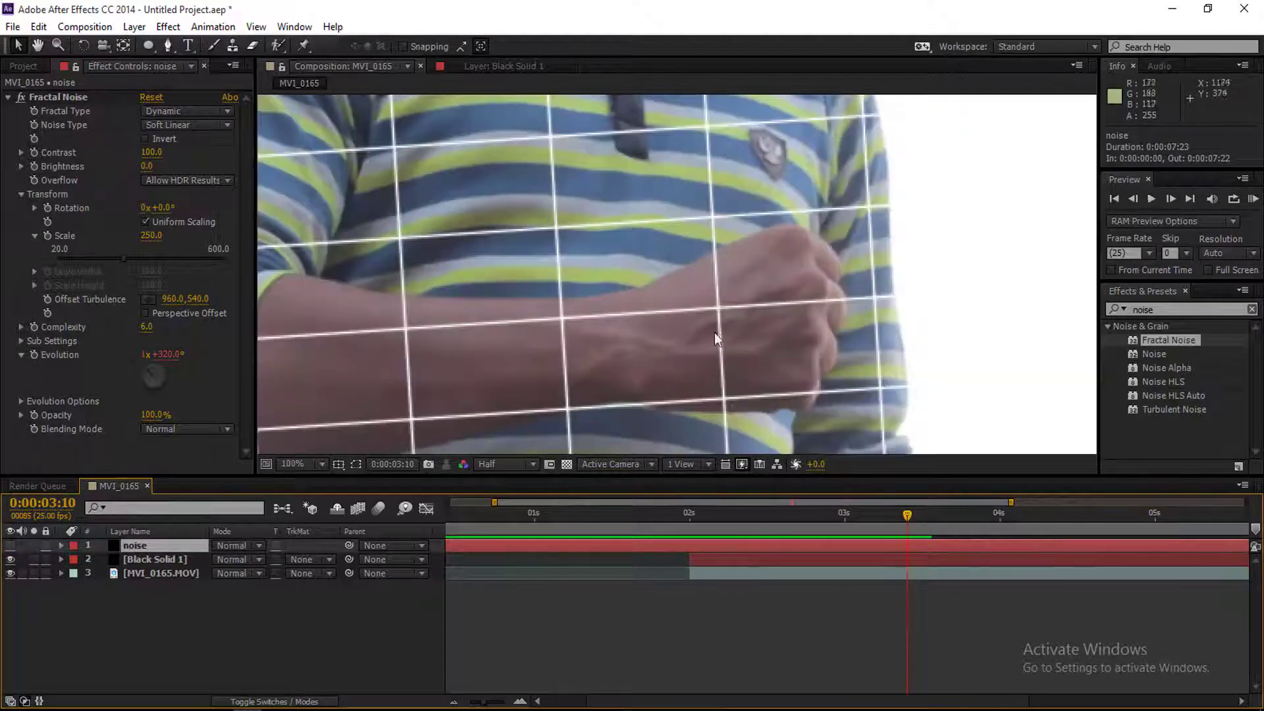
{"action": "left_click", "coordinate": [10, 559]}
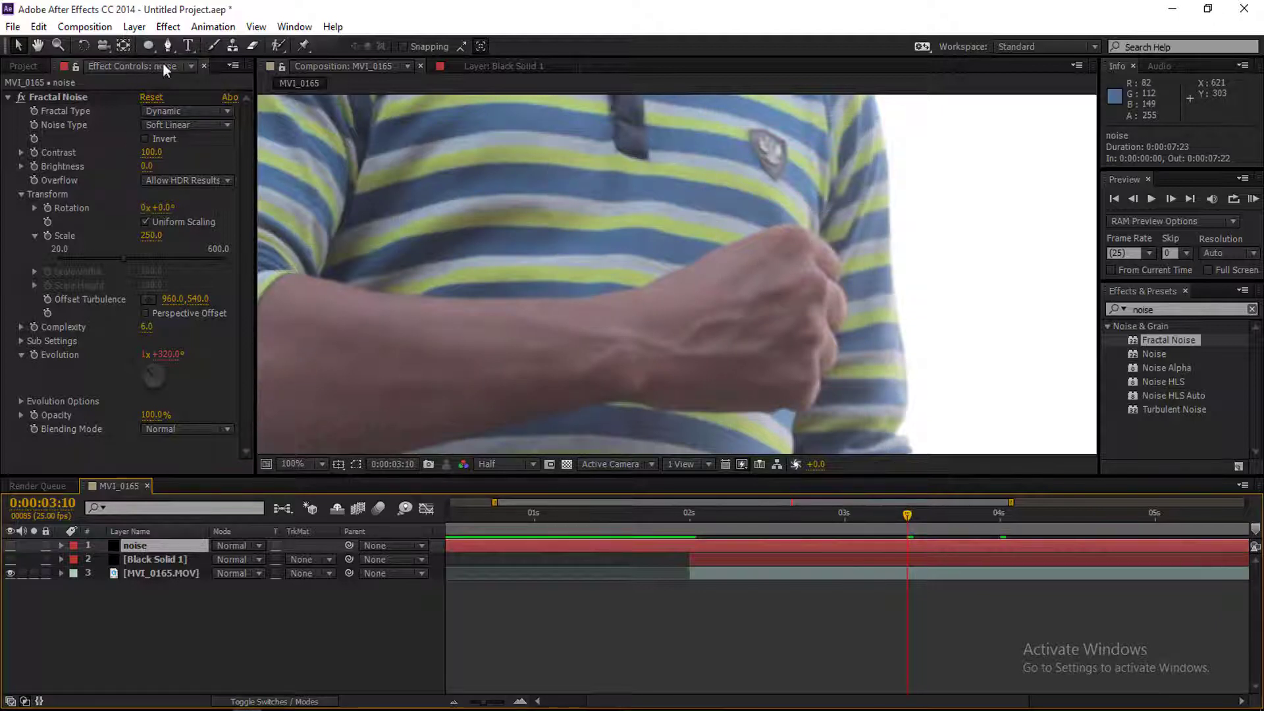
Draw a closed five-point Pen tool mask around the back of the fist on the noise layer, and make that layer visible again.
{"action": "left_click", "coordinate": [166, 45]}
{"action": "left_click", "coordinate": [152, 540]}
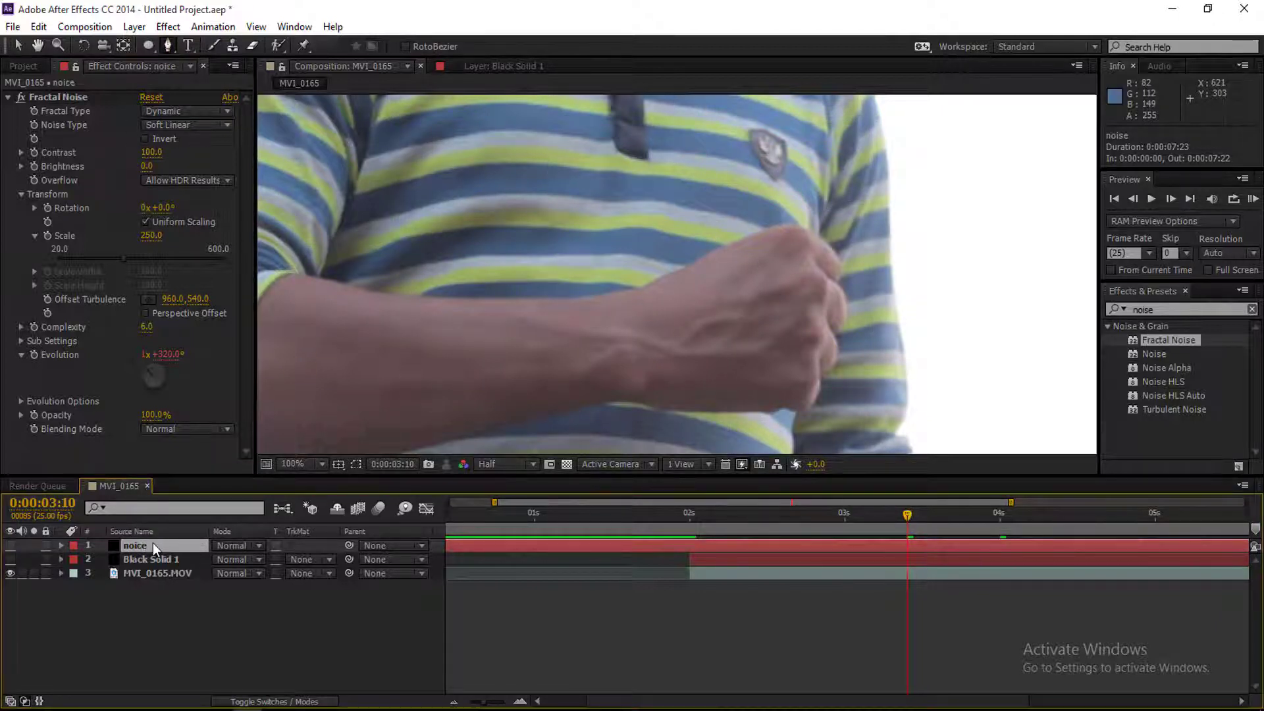
{"action": "left_click", "coordinate": [159, 532]}
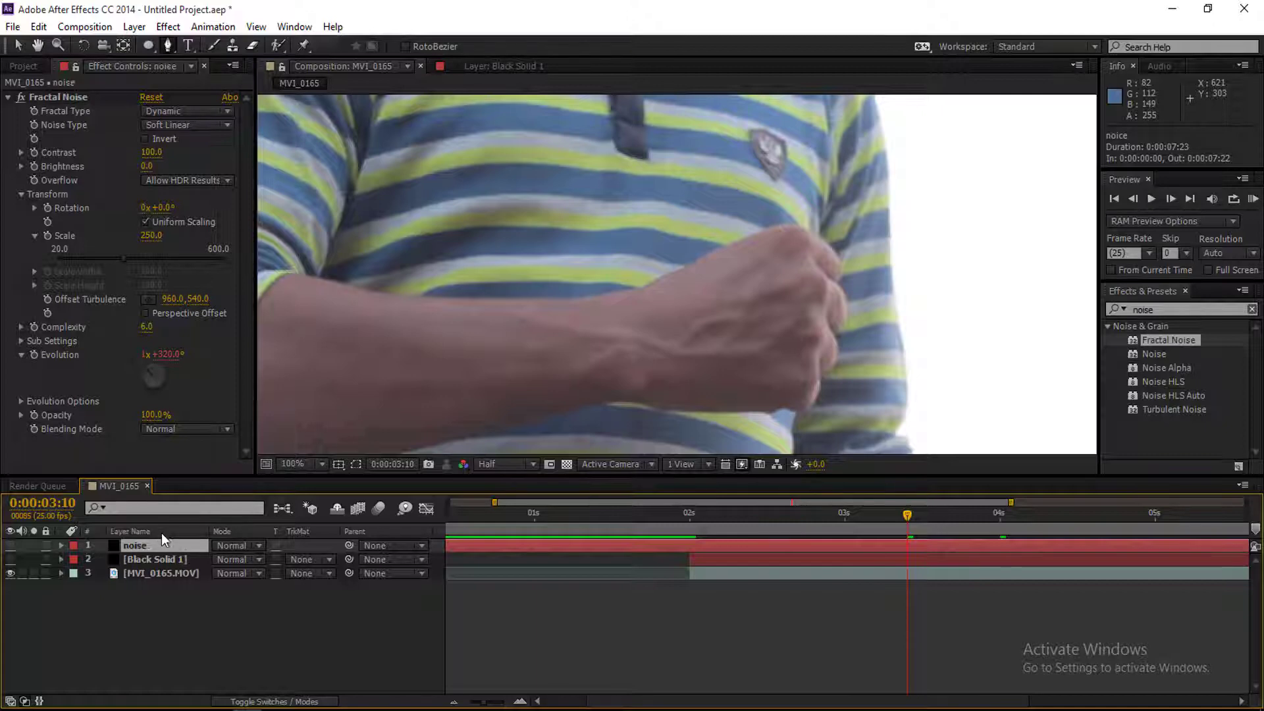
{"action": "left_click", "coordinate": [643, 292]}
{"action": "left_click", "coordinate": [646, 395]}
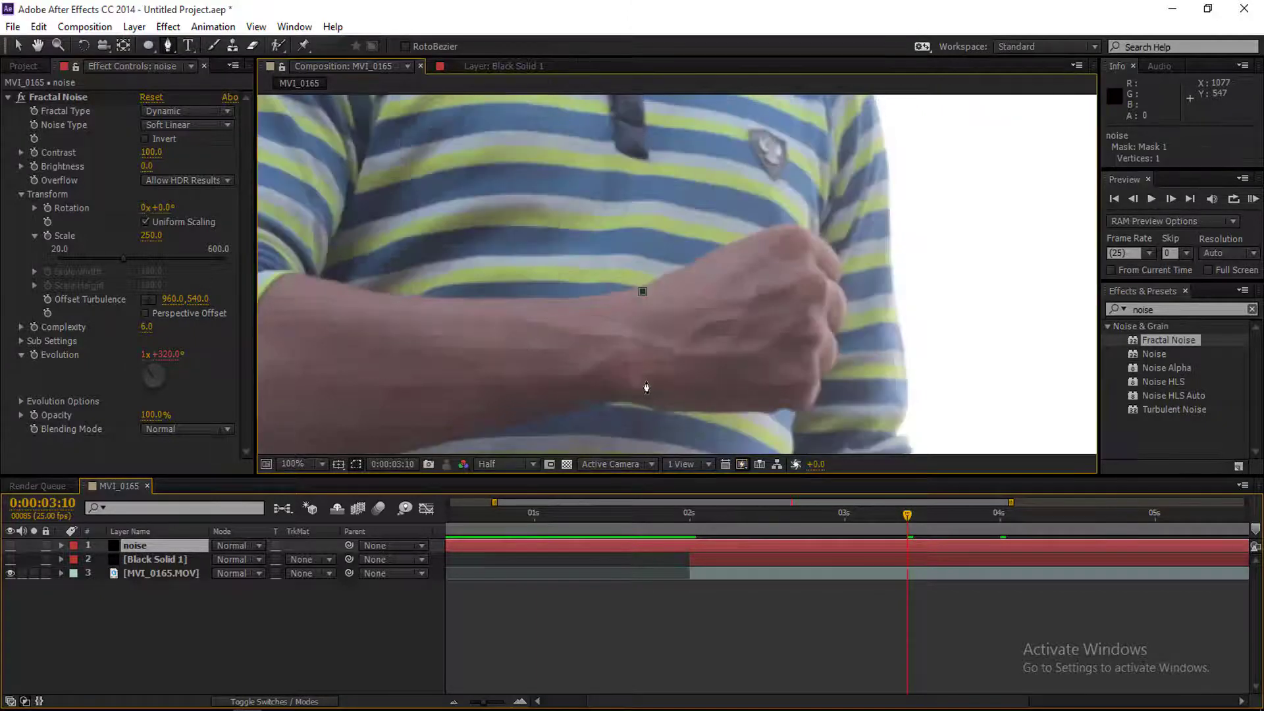
{"action": "left_click", "coordinate": [803, 398]}
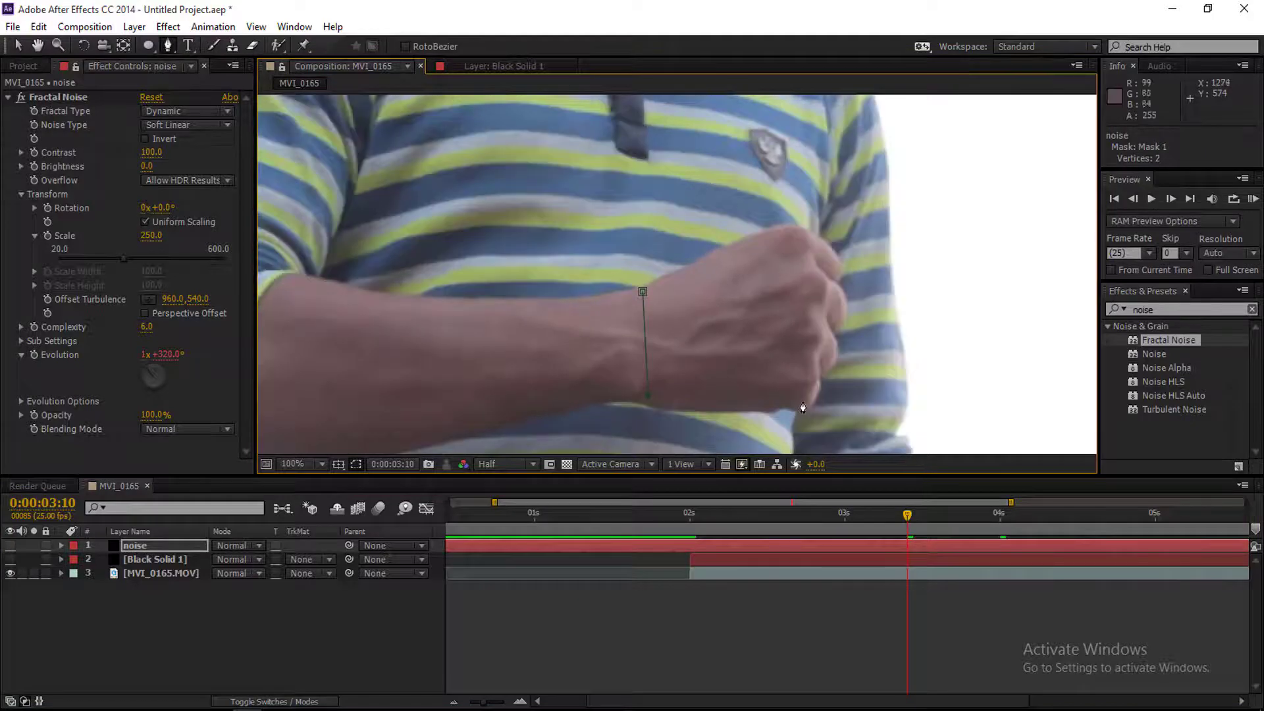
{"action": "left_click", "coordinate": [815, 309]}
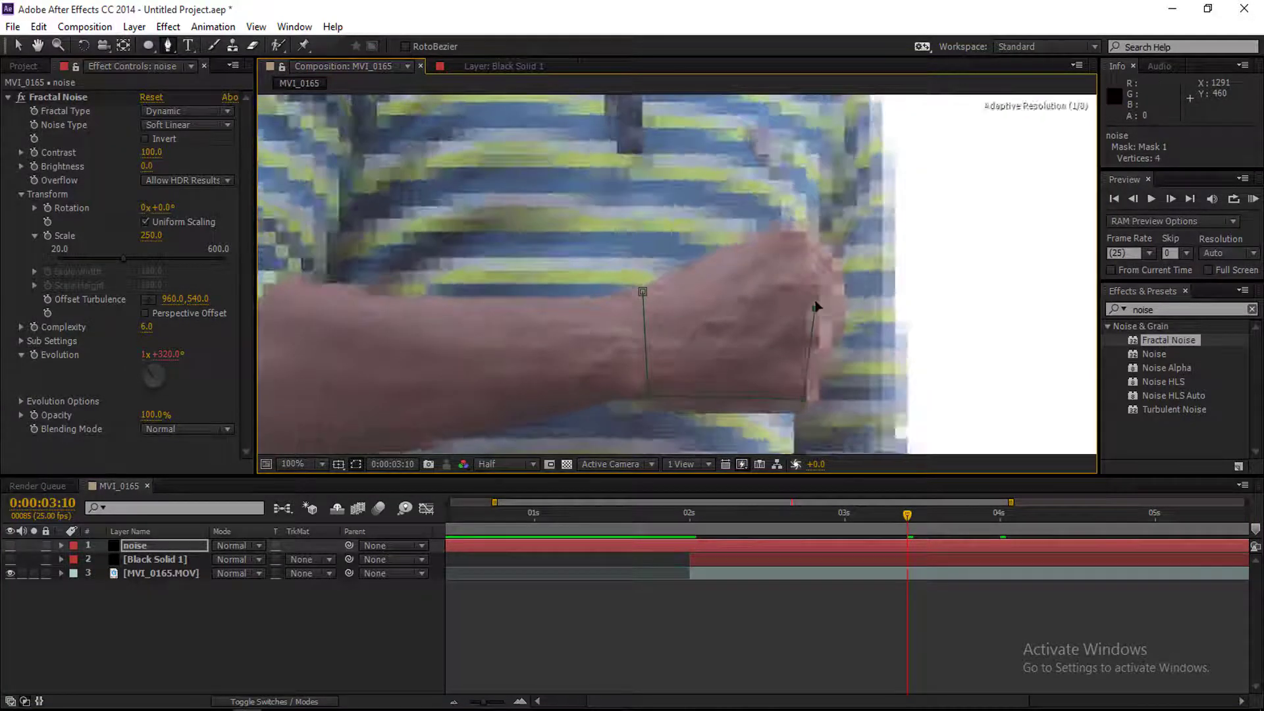
{"action": "left_click", "coordinate": [786, 231]}
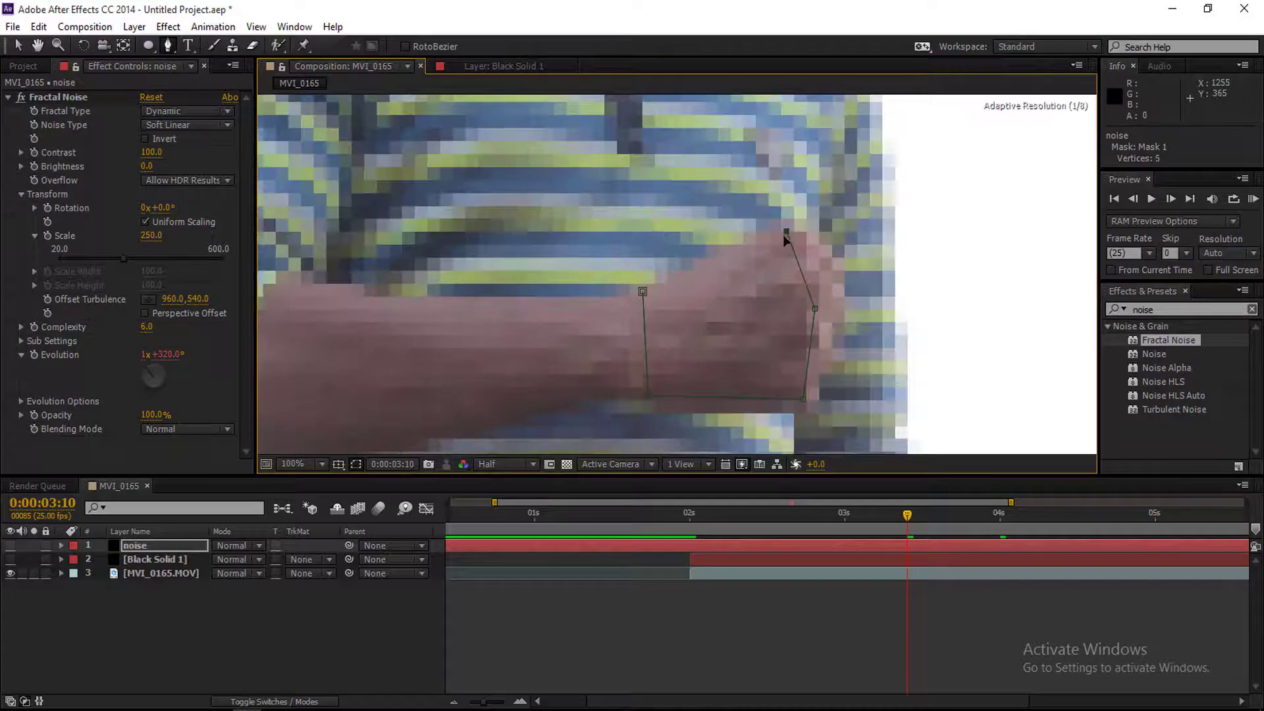
{"action": "left_click", "coordinate": [643, 293]}
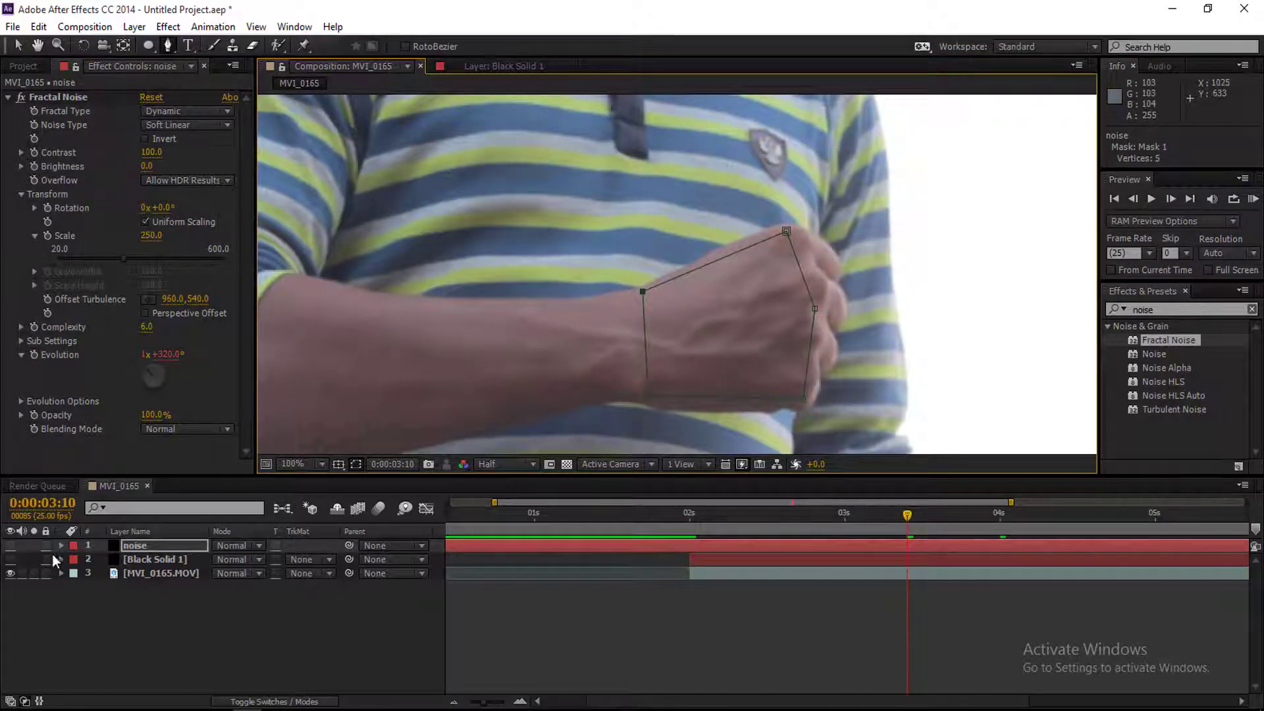
{"action": "left_click", "coordinate": [10, 545]}
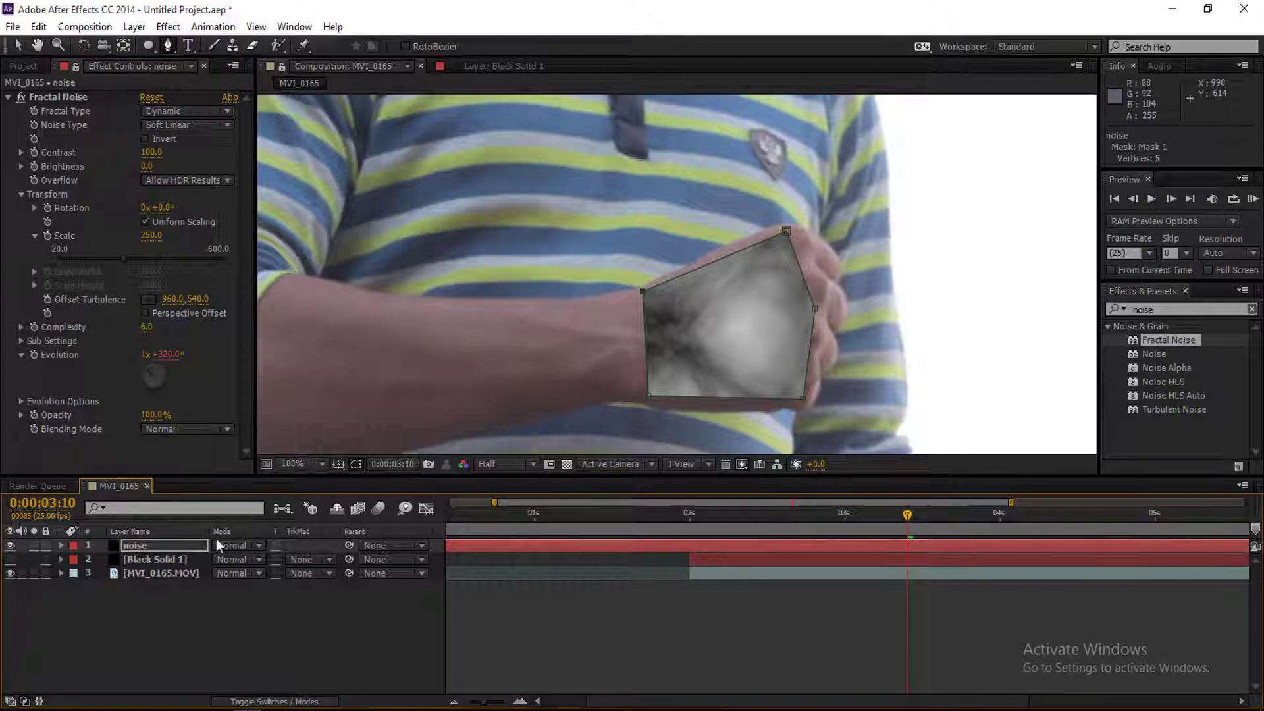
Curve the corner points of the noise layer's mask so its outline follows the rounded back of the fist.
{"action": "left_click", "coordinate": [139, 547]}
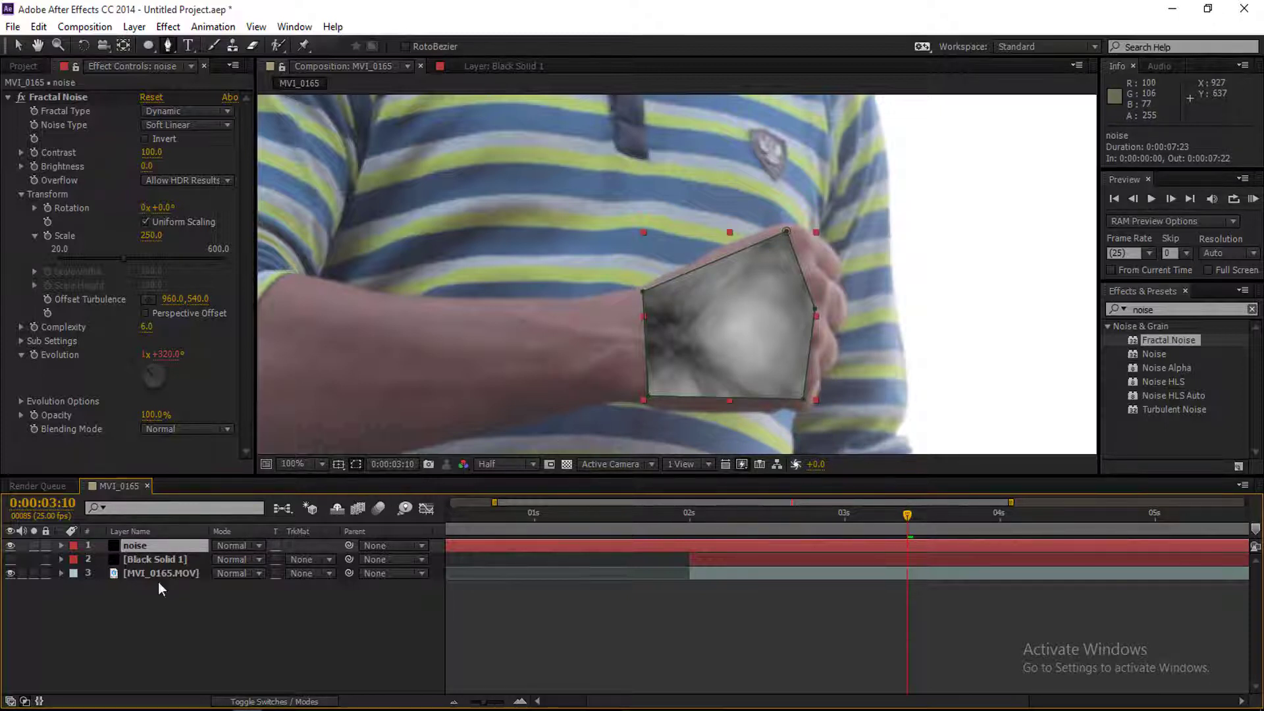
{"action": "left_click", "coordinate": [181, 624]}
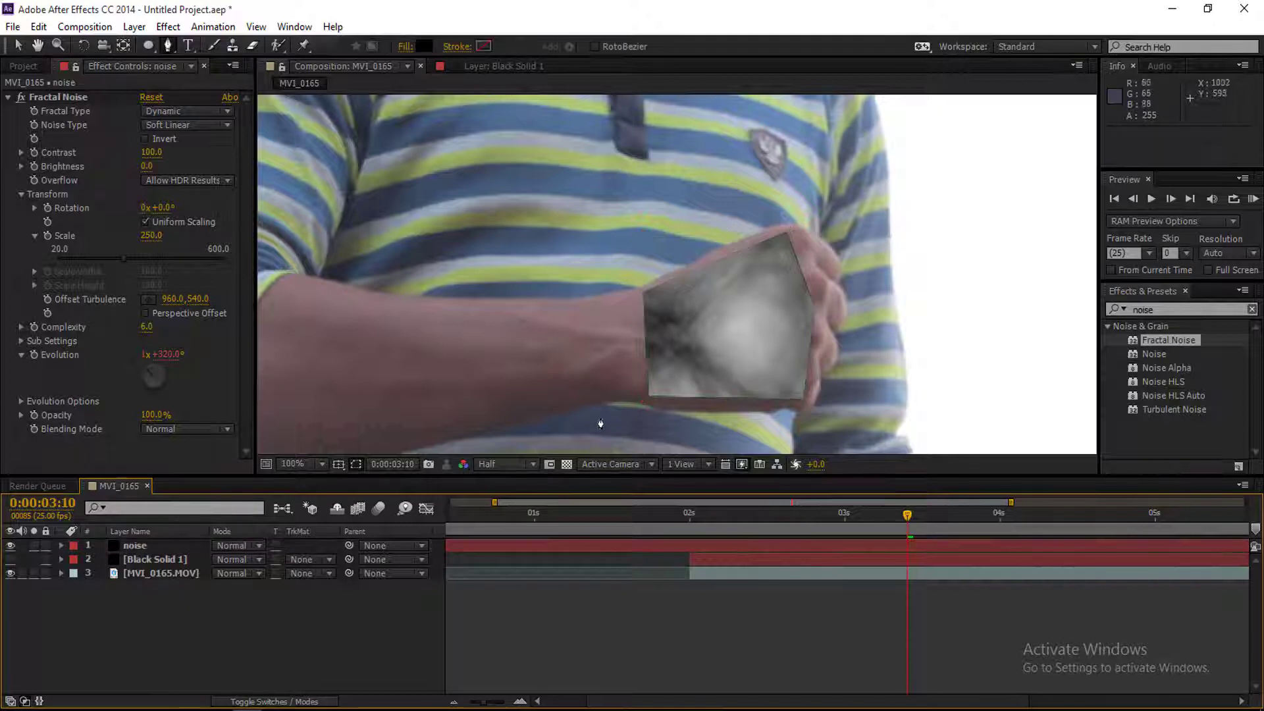
{"action": "left_click", "coordinate": [150, 548]}
{"action": "left_click", "coordinate": [648, 396]}
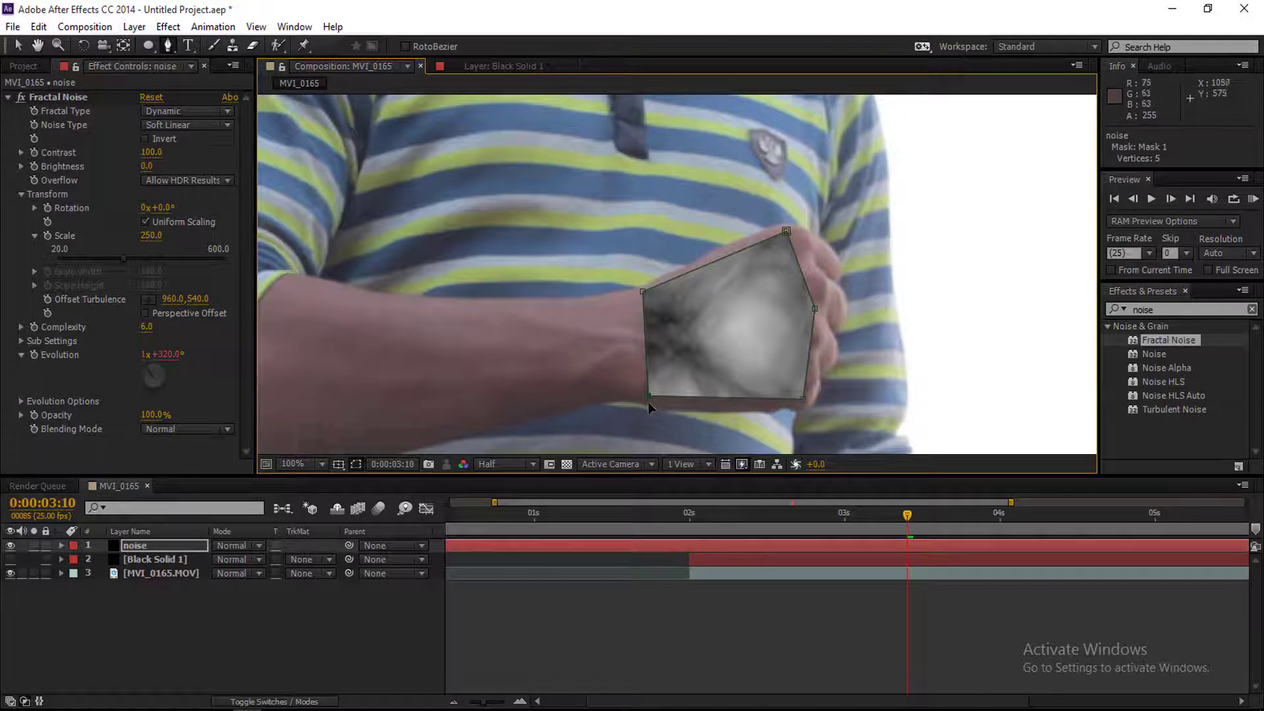
{"action": "left_click_drag", "start_coordinate": [649, 398], "coordinate": [667, 409]}
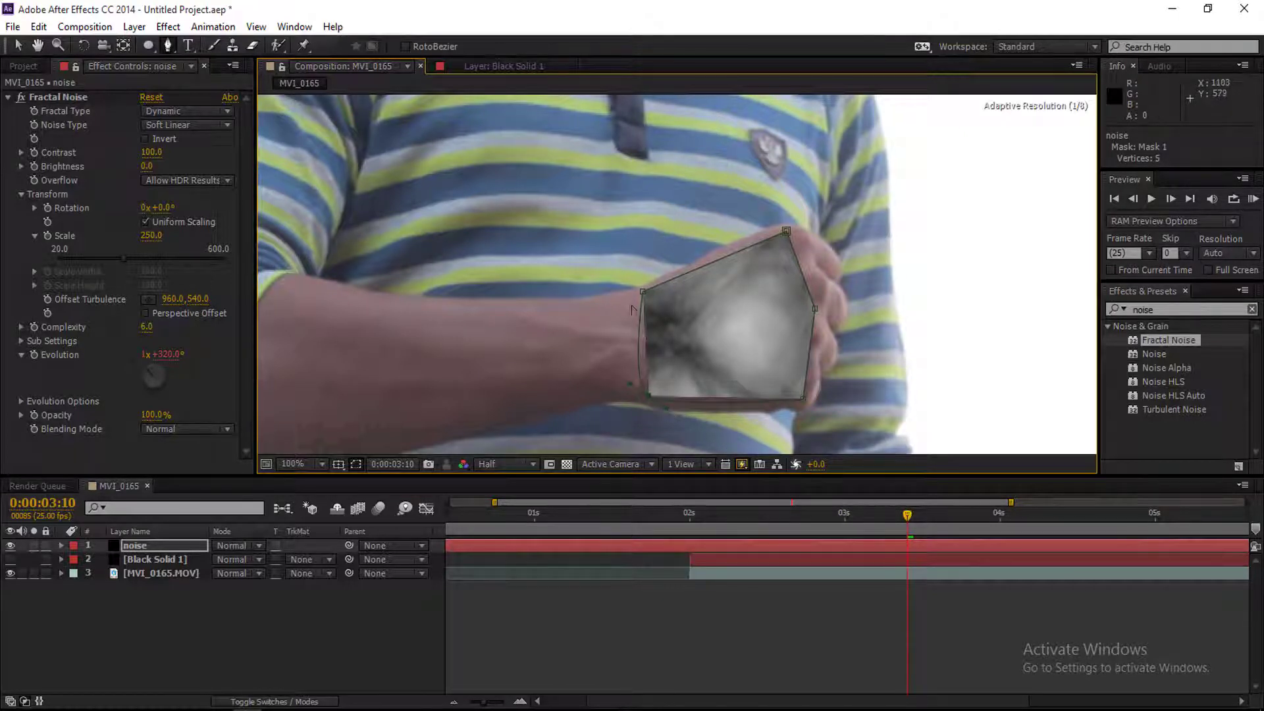
{"action": "left_click_drag", "start_coordinate": [643, 290], "coordinate": [632, 308]}
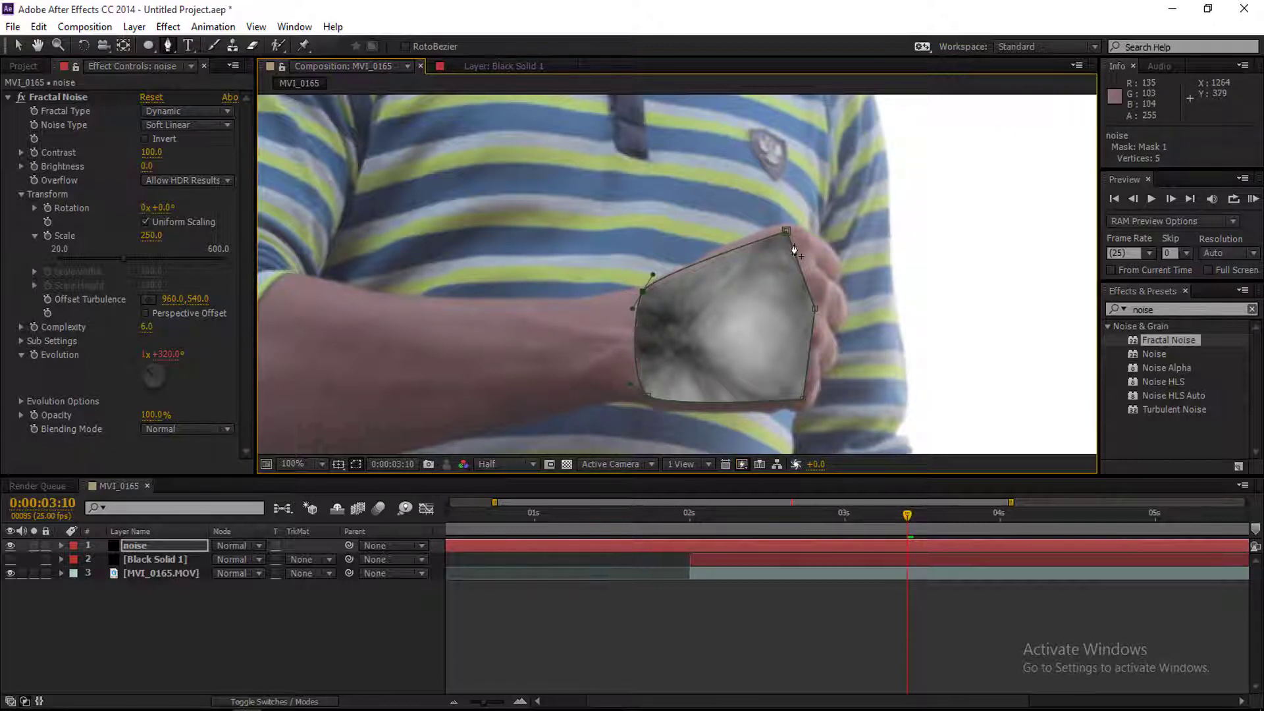
{"action": "left_click_drag", "start_coordinate": [786, 236], "coordinate": [757, 231]}
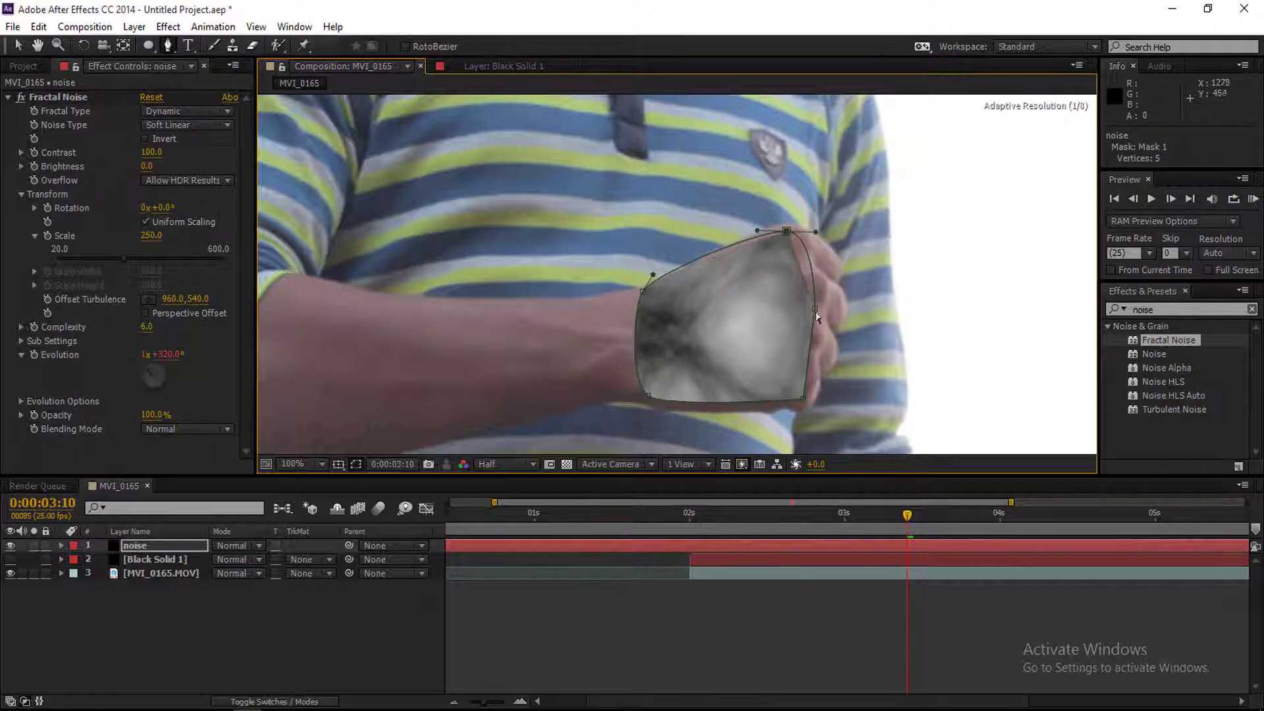
{"action": "mouse_move", "coordinate": [802, 400]}
{"action": "left_mouse_down"}
{"action": "mouse_move", "coordinate": [823, 391]}
{"action": "mouse_move", "coordinate": [796, 400]}
{"action": "left_mouse_up"}
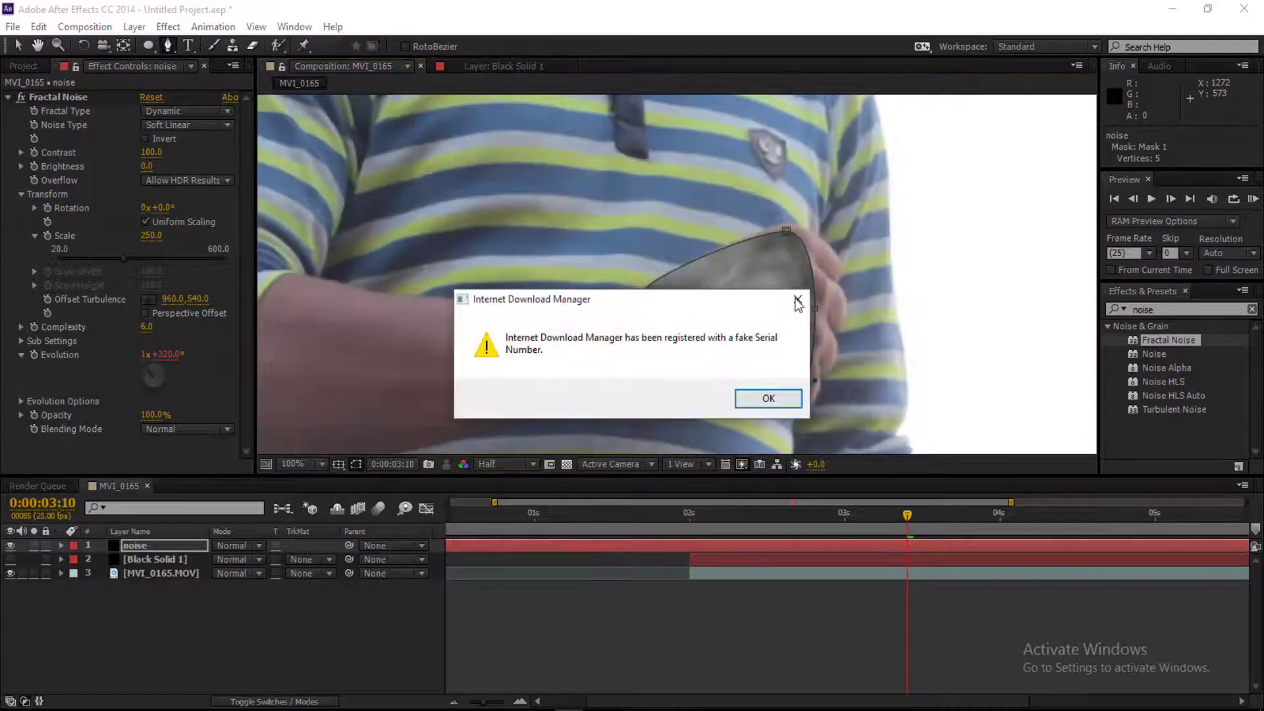
Dismiss the Internet Download Manager message and nudge the mask's upper wrist and upper knuckle points to fit the hand.
{"action": "left_click", "coordinate": [798, 304]}
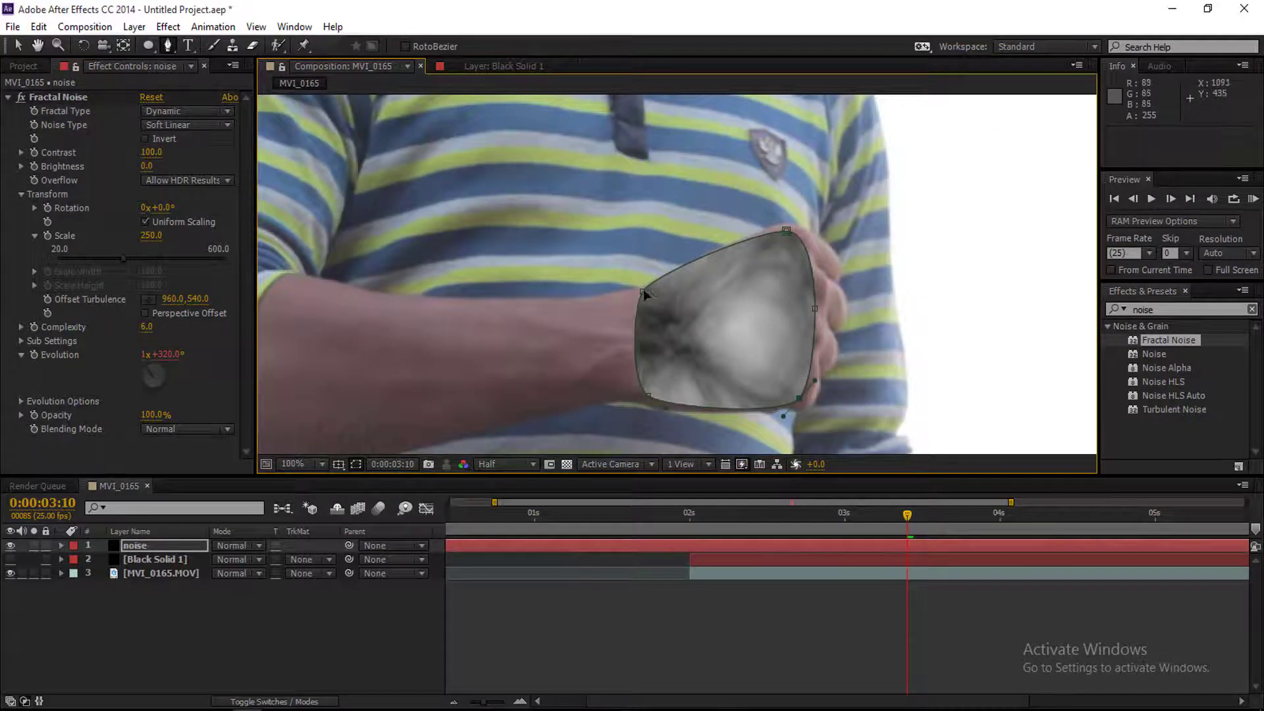
{"action": "left_click_drag", "start_coordinate": [642, 291], "coordinate": [642, 297]}
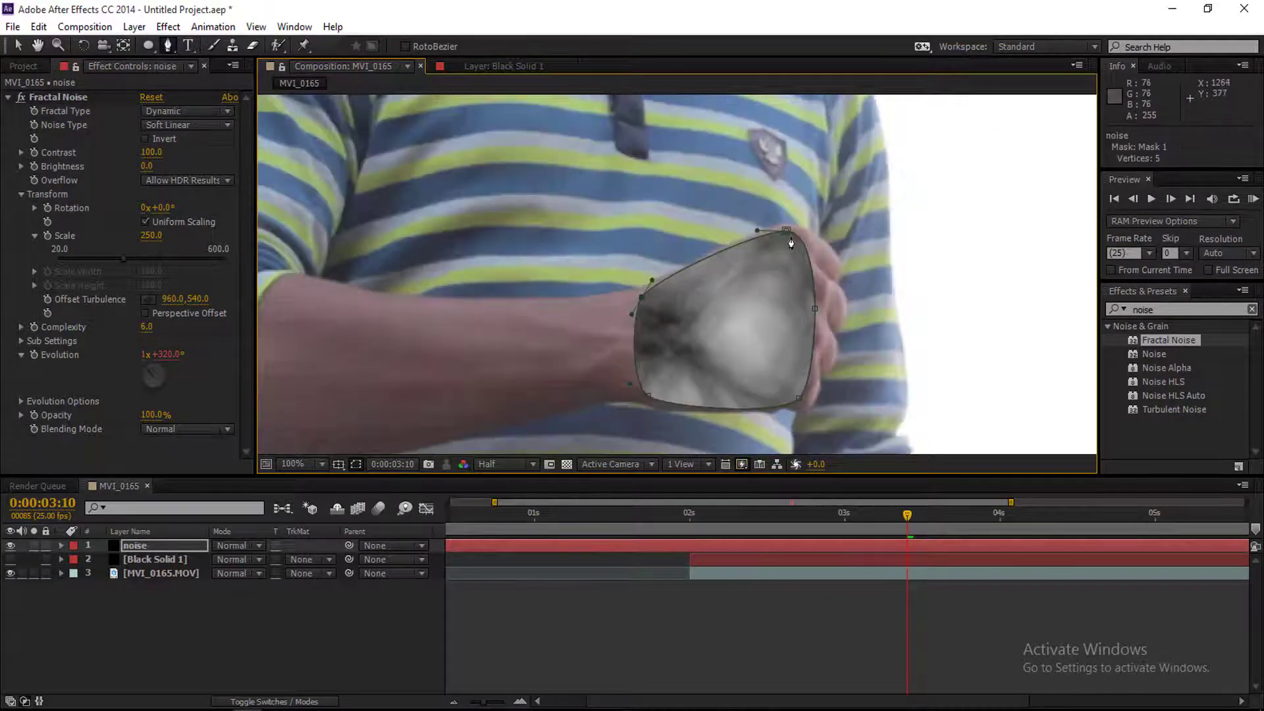
{"action": "left_click_drag", "start_coordinate": [786, 232], "coordinate": [792, 230]}
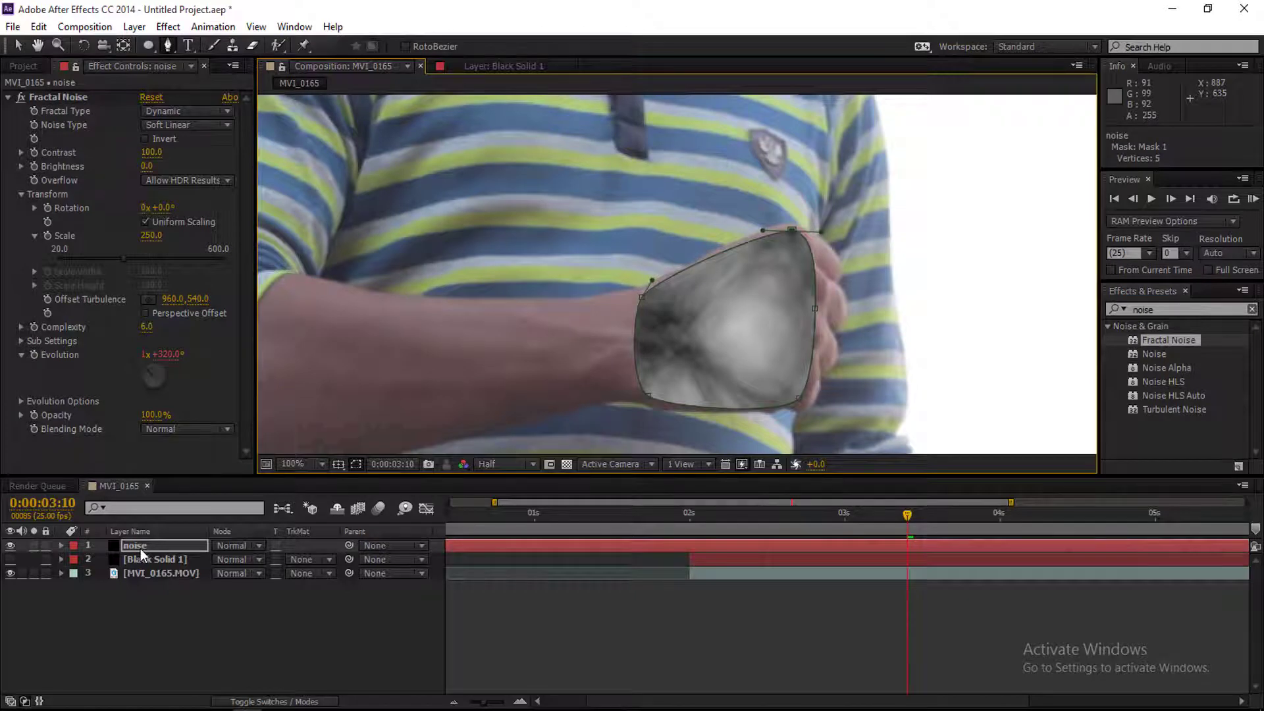
Set Mask 1's feather to 27 pixels and its expansion to -9 pixels, and collapse the noise layer.
{"action": "key", "text": "m"}
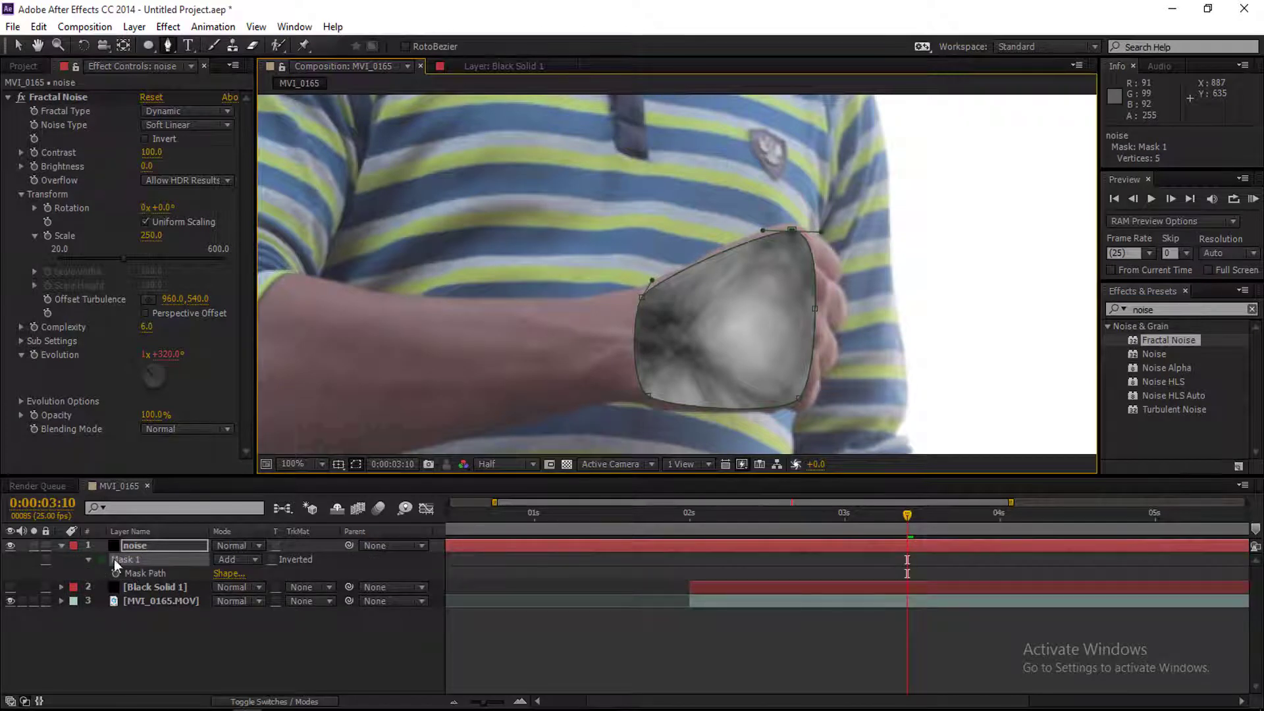
{"action": "left_click", "coordinate": [89, 559]}
{"action": "left_click", "coordinate": [89, 559]}
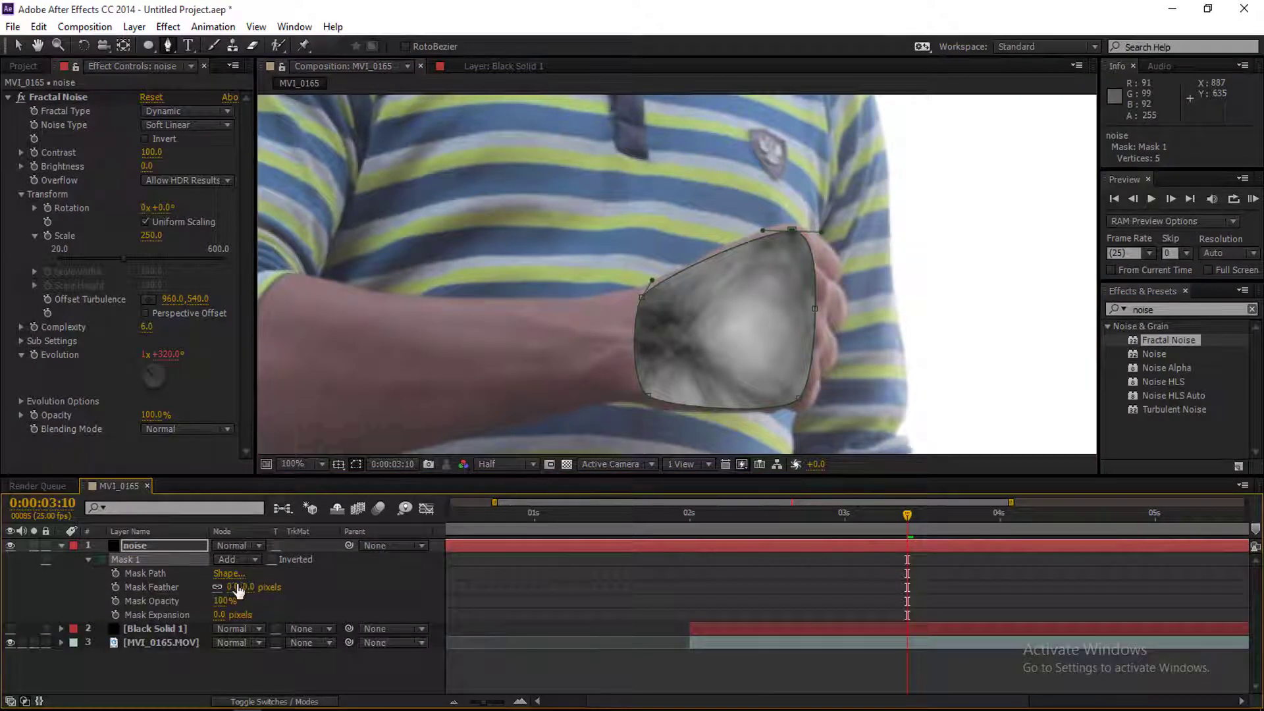
{"action": "left_click_drag", "start_coordinate": [248, 594], "coordinate": [274, 591]}
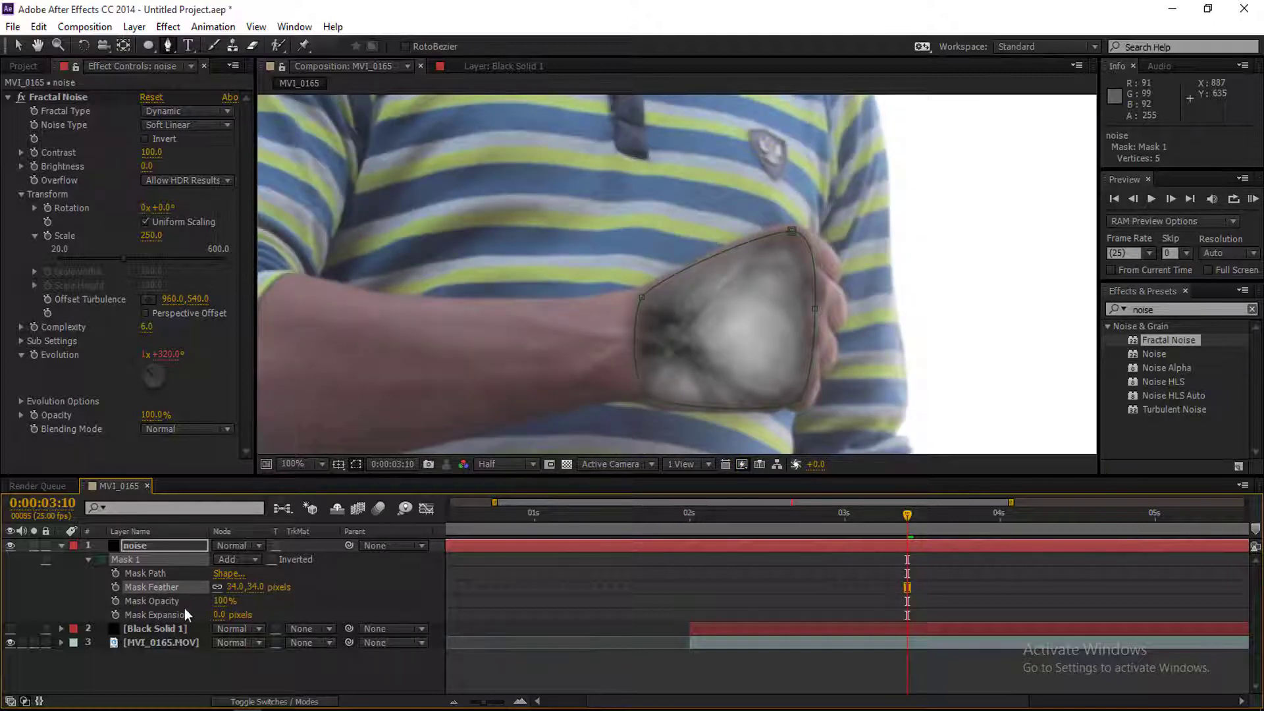
{"action": "left_click_drag", "start_coordinate": [218, 615], "coordinate": [216, 623]}
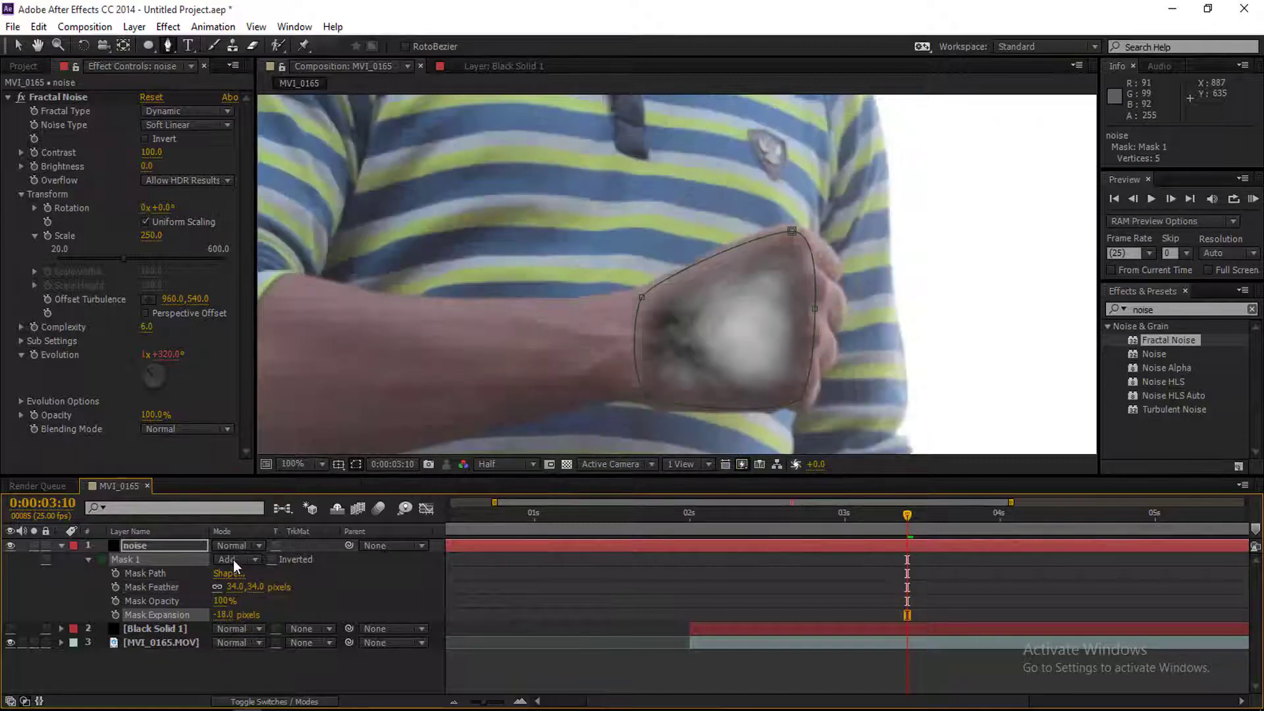
{"action": "left_click_drag", "start_coordinate": [253, 587], "coordinate": [246, 590]}
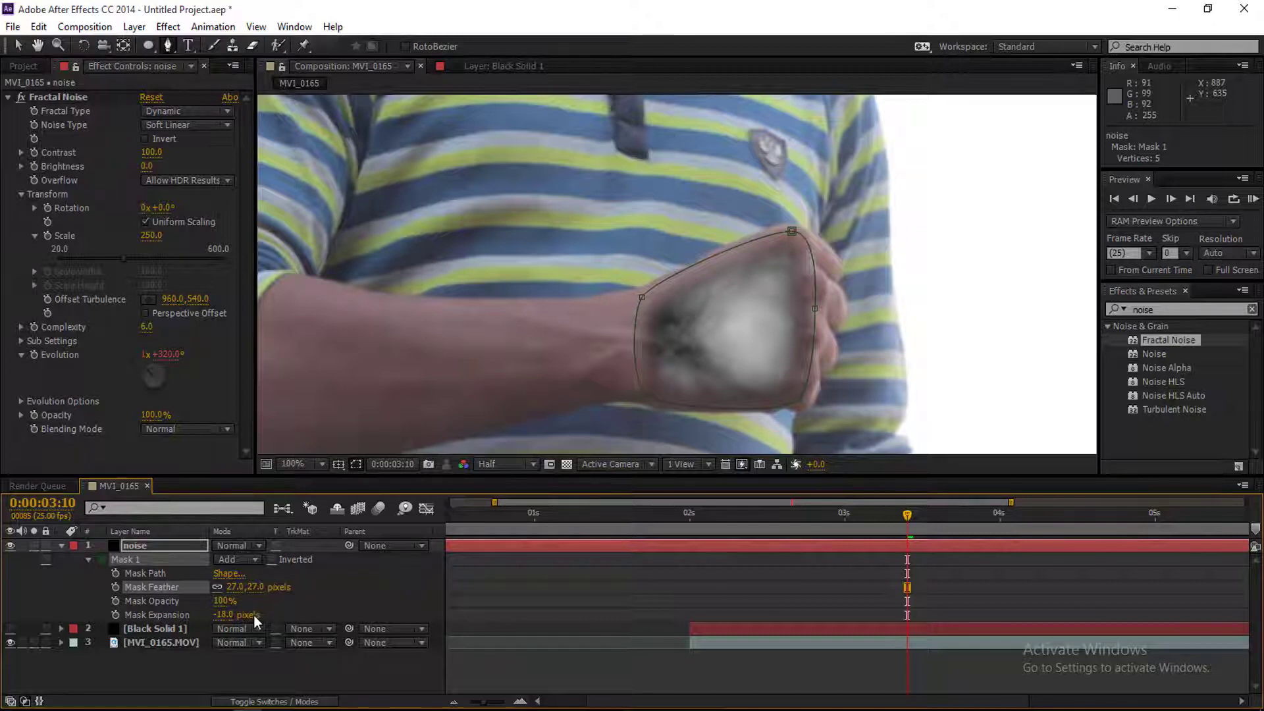
{"action": "left_click_drag", "start_coordinate": [235, 615], "coordinate": [243, 615]}
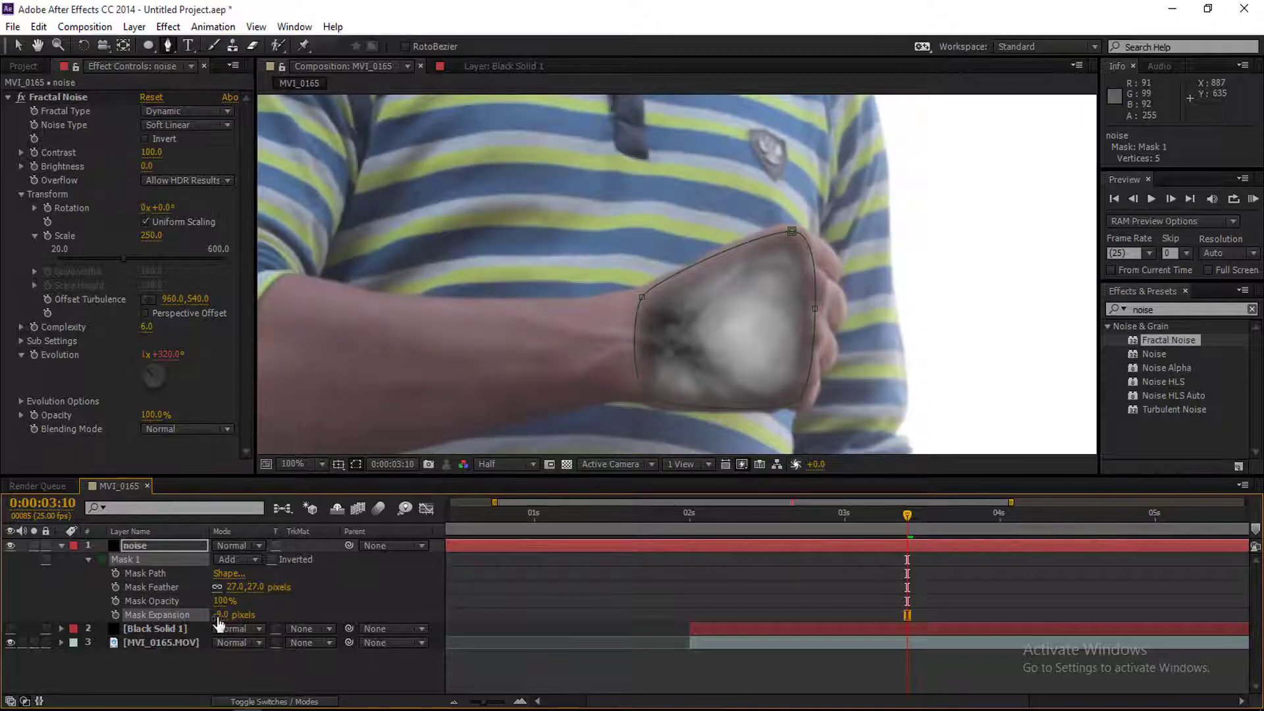
{"action": "left_click", "coordinate": [197, 674]}
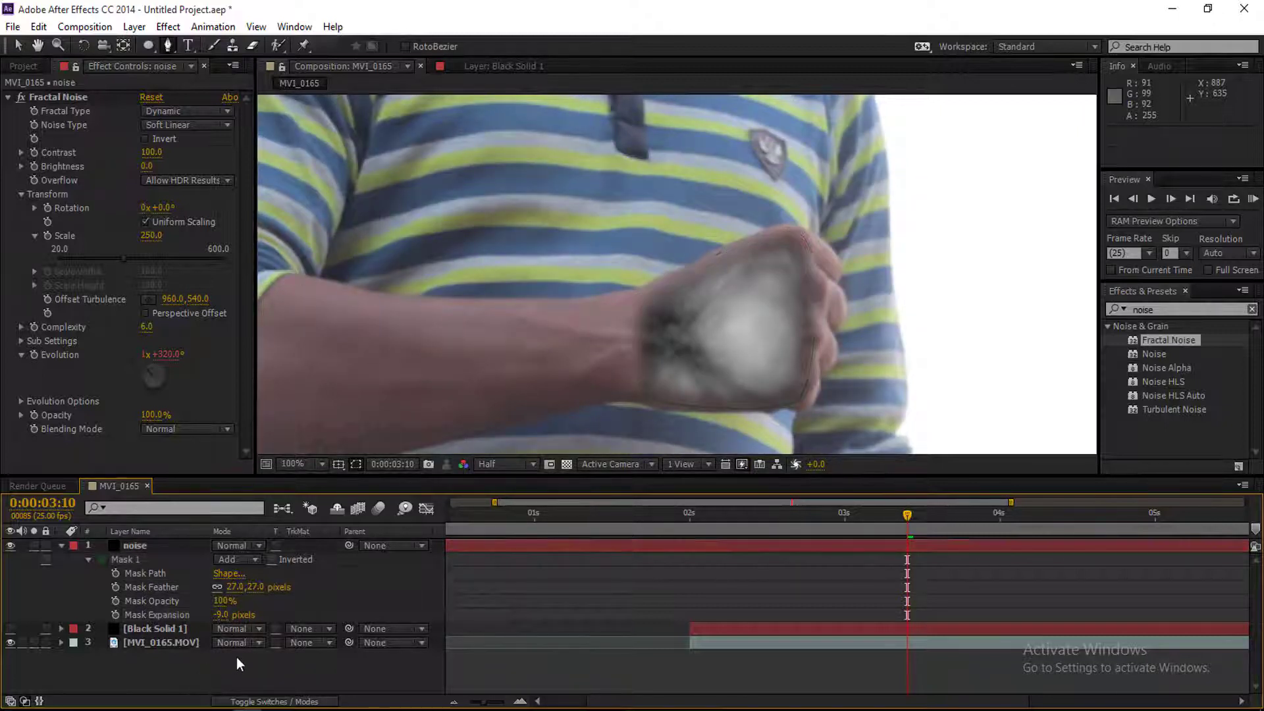
{"action": "left_click", "coordinate": [60, 547]}
Pre-compose the noise layer as noise Comp 1 with all attributes moved into it, and open that composition.
{"action": "right_click", "coordinate": [122, 548]}
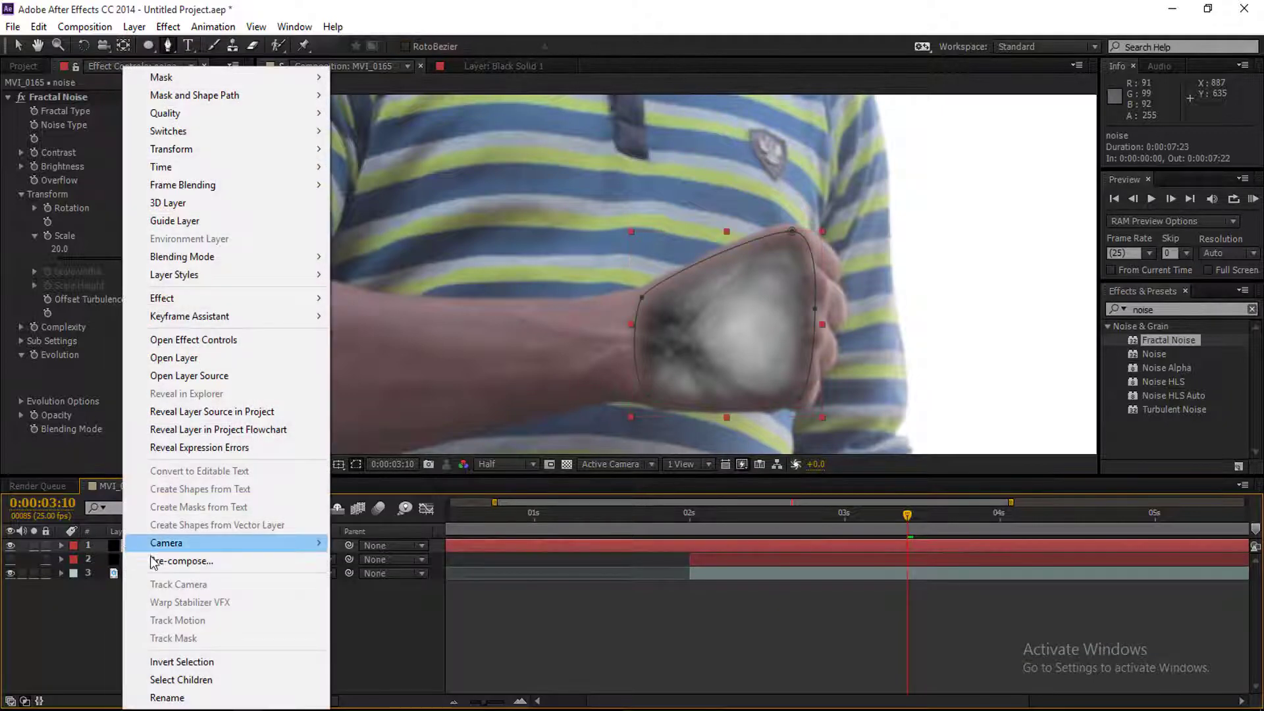
{"action": "left_click", "coordinate": [179, 561]}
{"action": "left_click", "coordinate": [673, 453]}
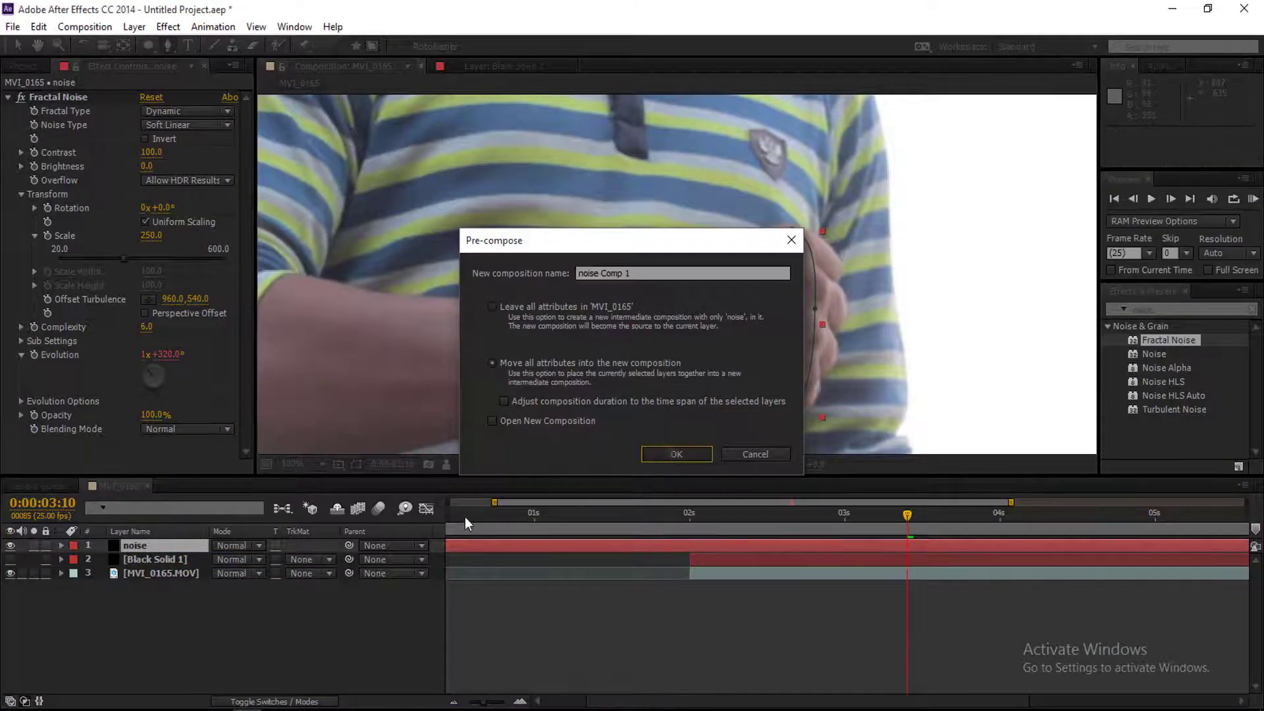
{"action": "left_click", "coordinate": [152, 549]}
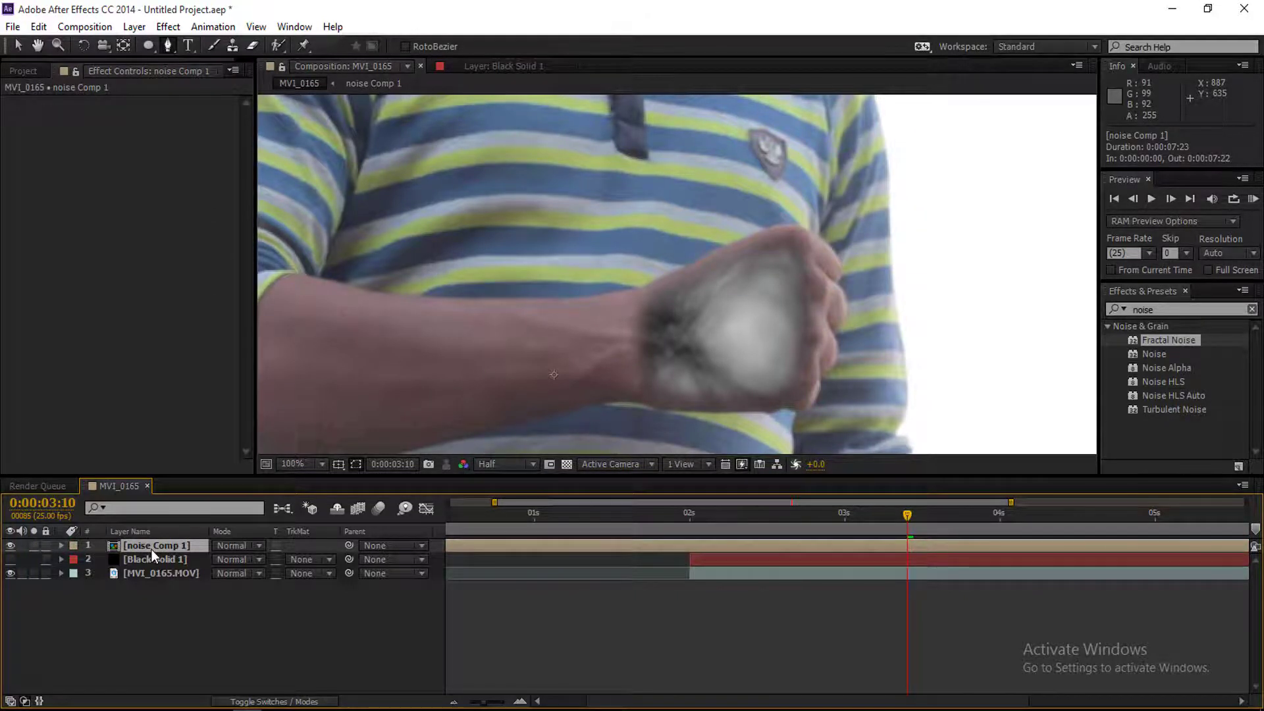
{"action": "double_click", "coordinate": [151, 549]}
Import the veins light PNG from the IronFistVideoAndImages folder and place it above the noise layer in noise Comp 1.
{"action": "left_click", "coordinate": [19, 71]}
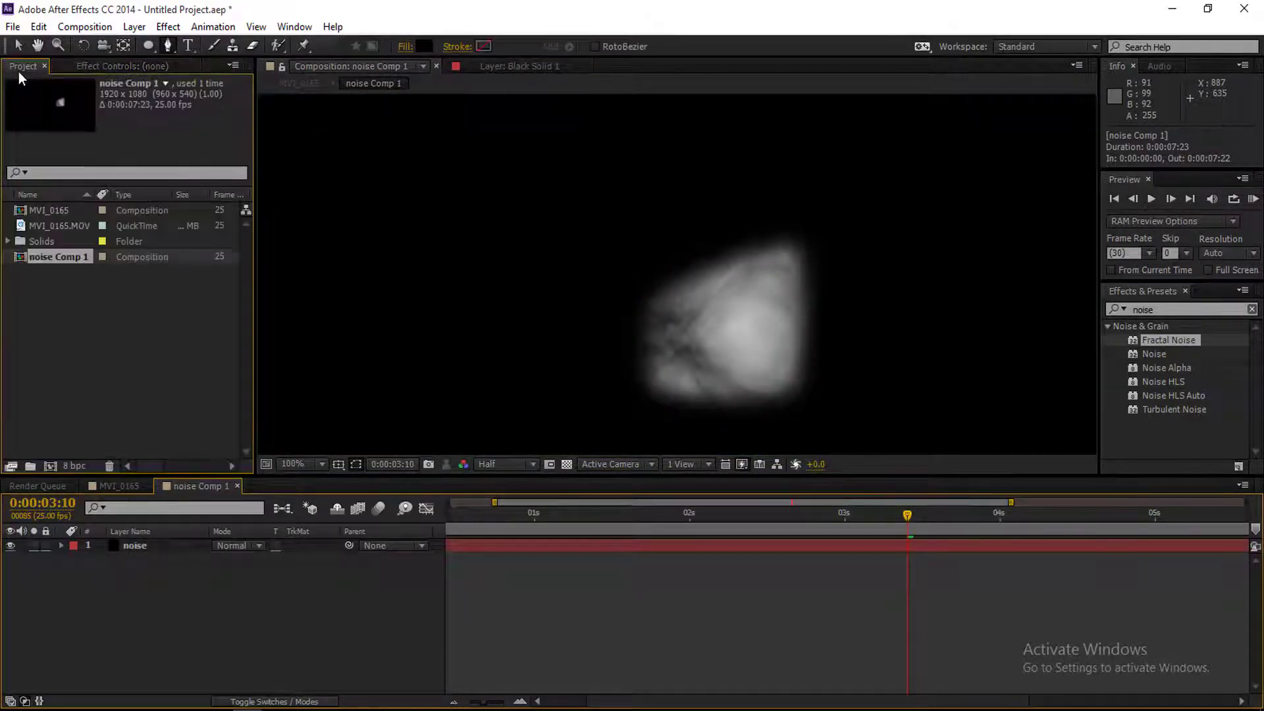
{"action": "double_click", "coordinate": [79, 334]}
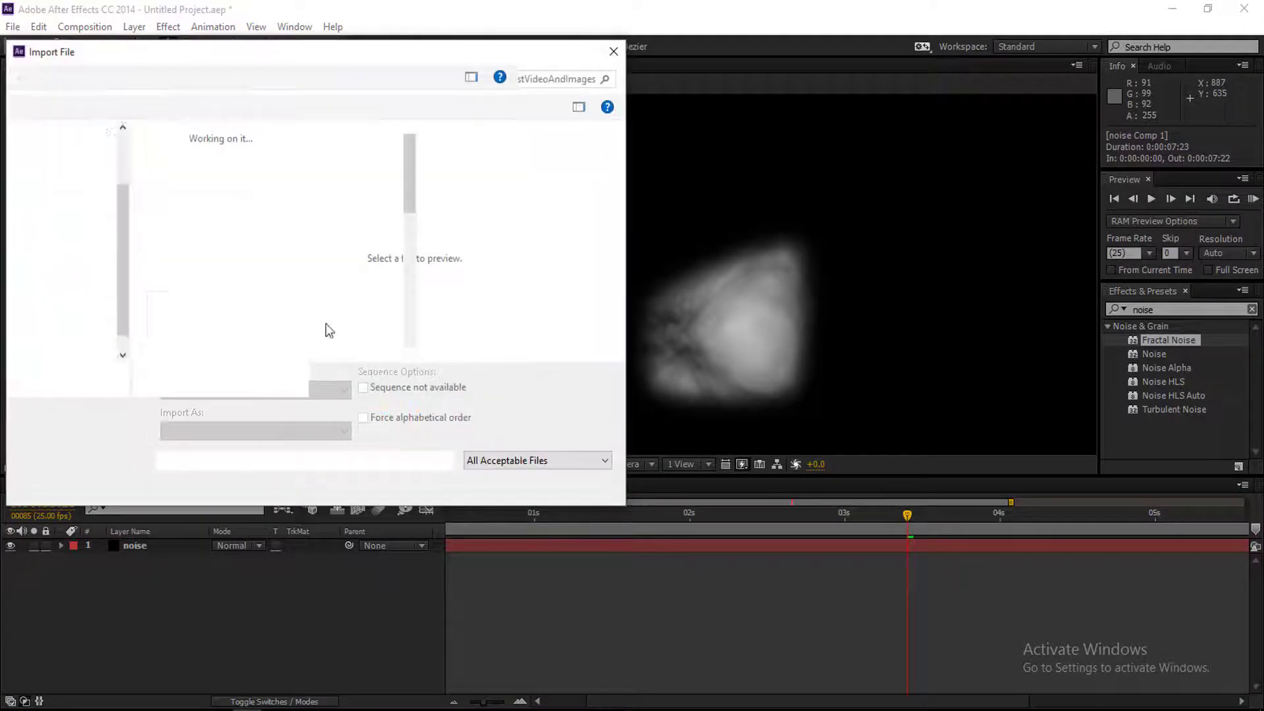
{"action": "left_click", "coordinate": [267, 335]}
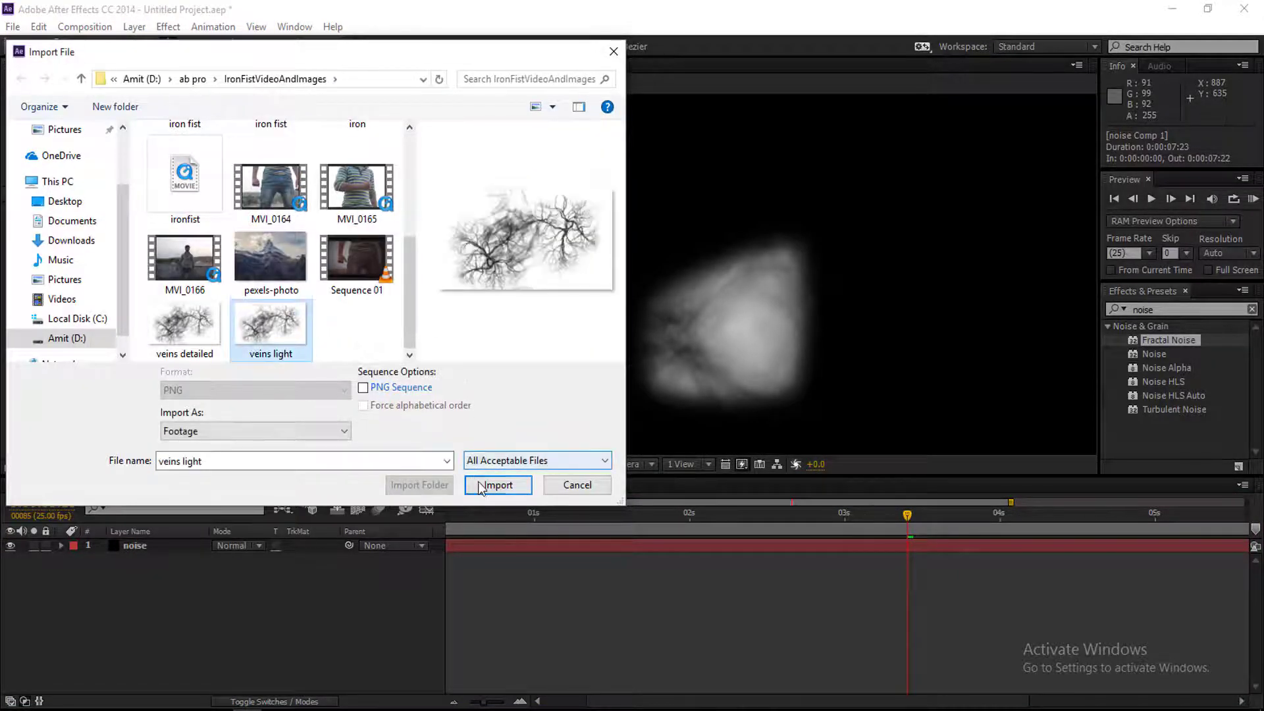
{"action": "left_click", "coordinate": [479, 483]}
{"action": "left_click_drag", "start_coordinate": [58, 271], "coordinate": [171, 540]}
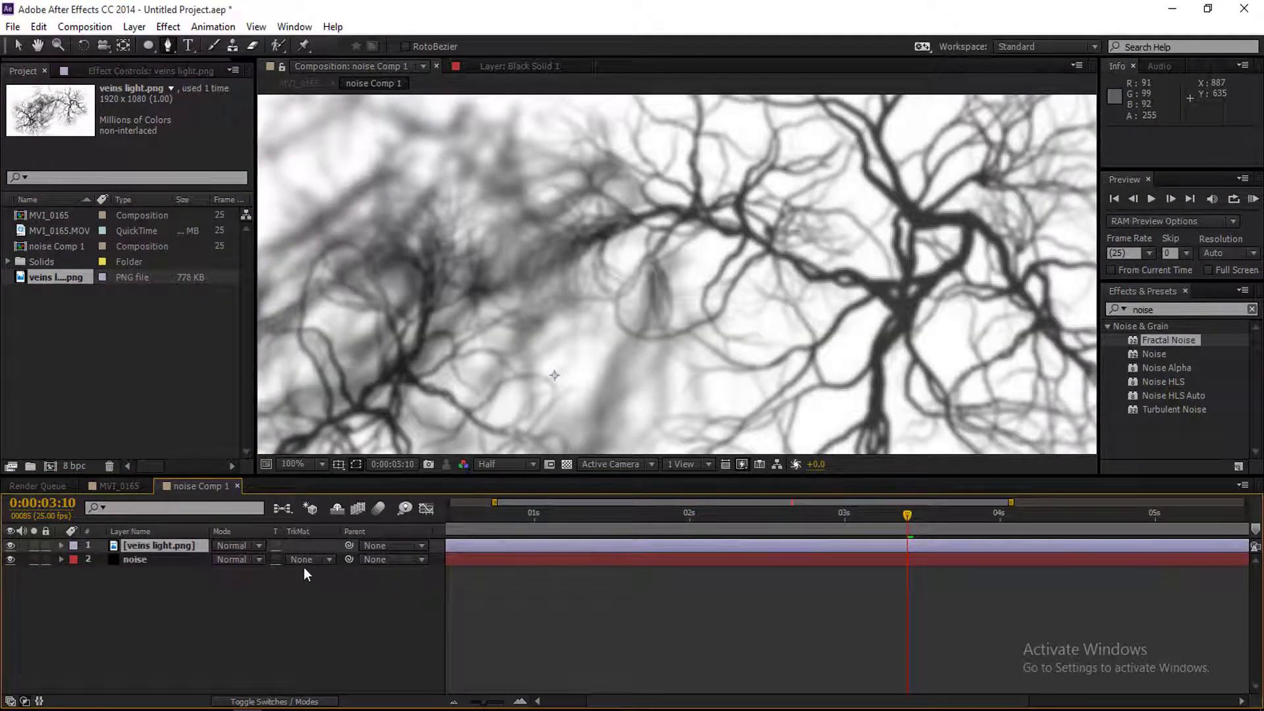
Set the noise layer's track matte to Luma from the veins image, and scale the veins layer to 73%.
{"action": "left_click", "coordinate": [324, 561]}
{"action": "left_click", "coordinate": [343, 638]}
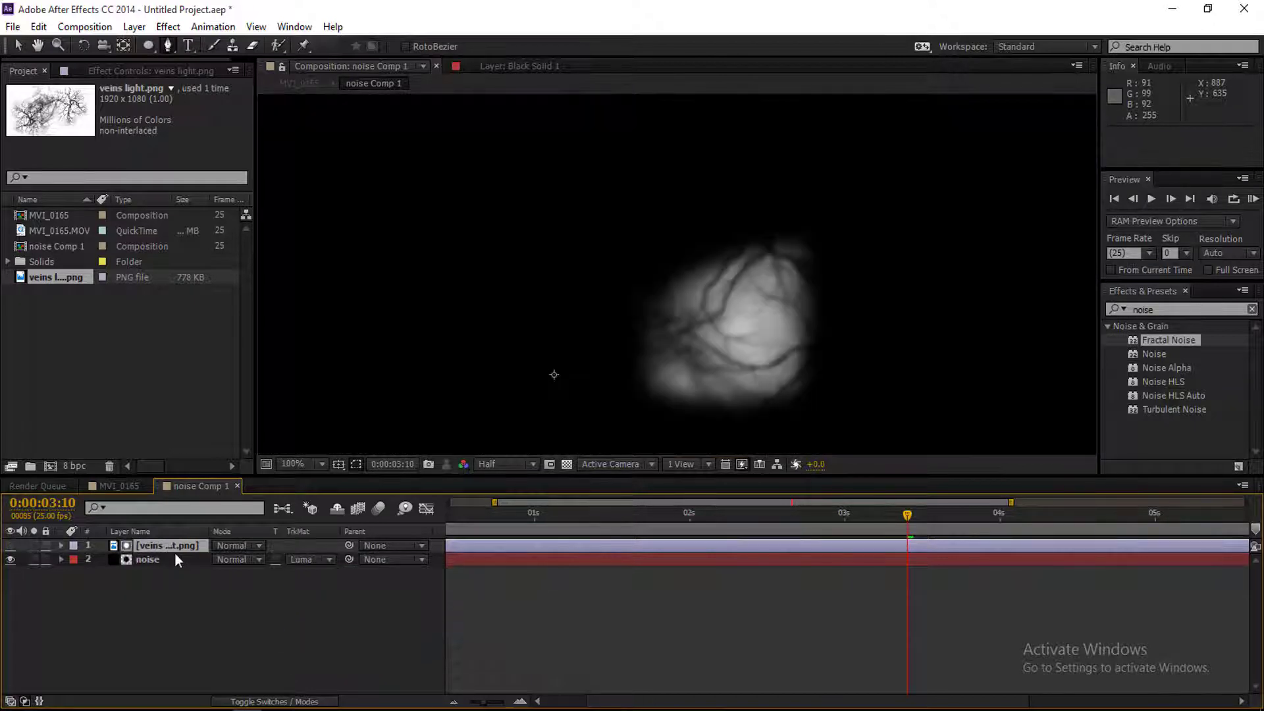
{"action": "left_click", "coordinate": [168, 545]}
{"action": "key", "text": "s"}
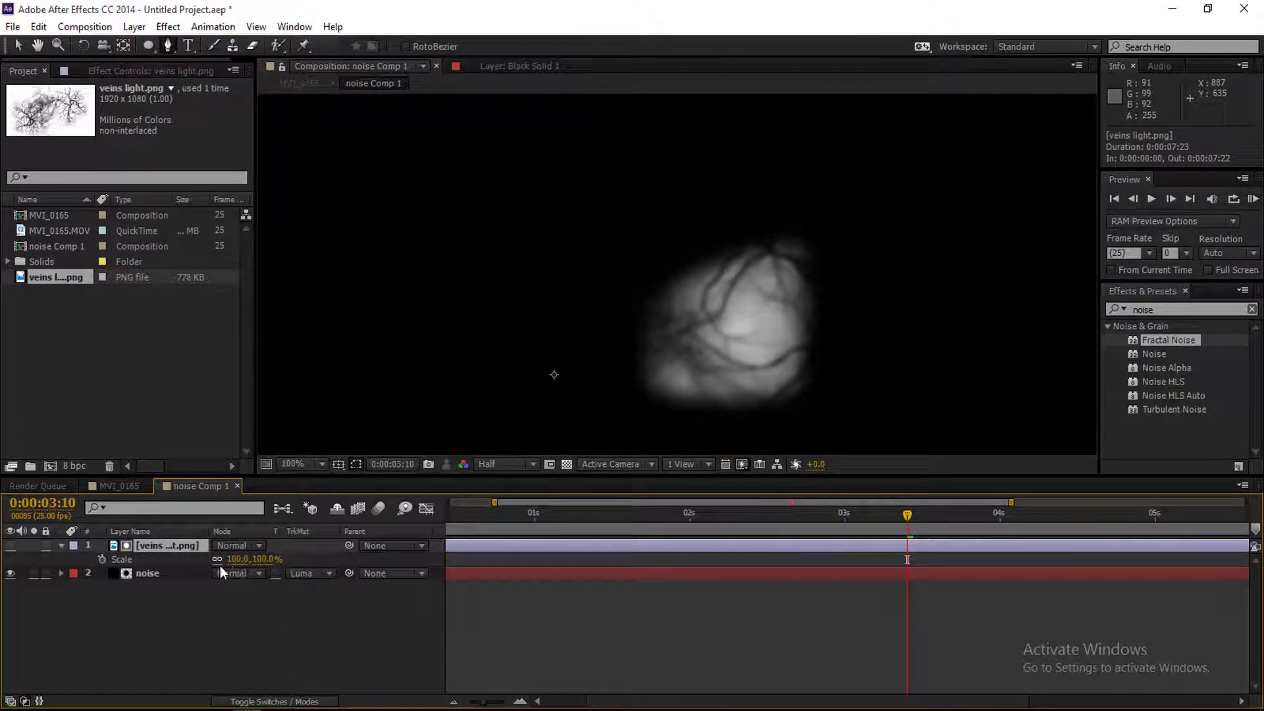
{"action": "left_click_drag", "start_coordinate": [258, 559], "coordinate": [243, 559]}
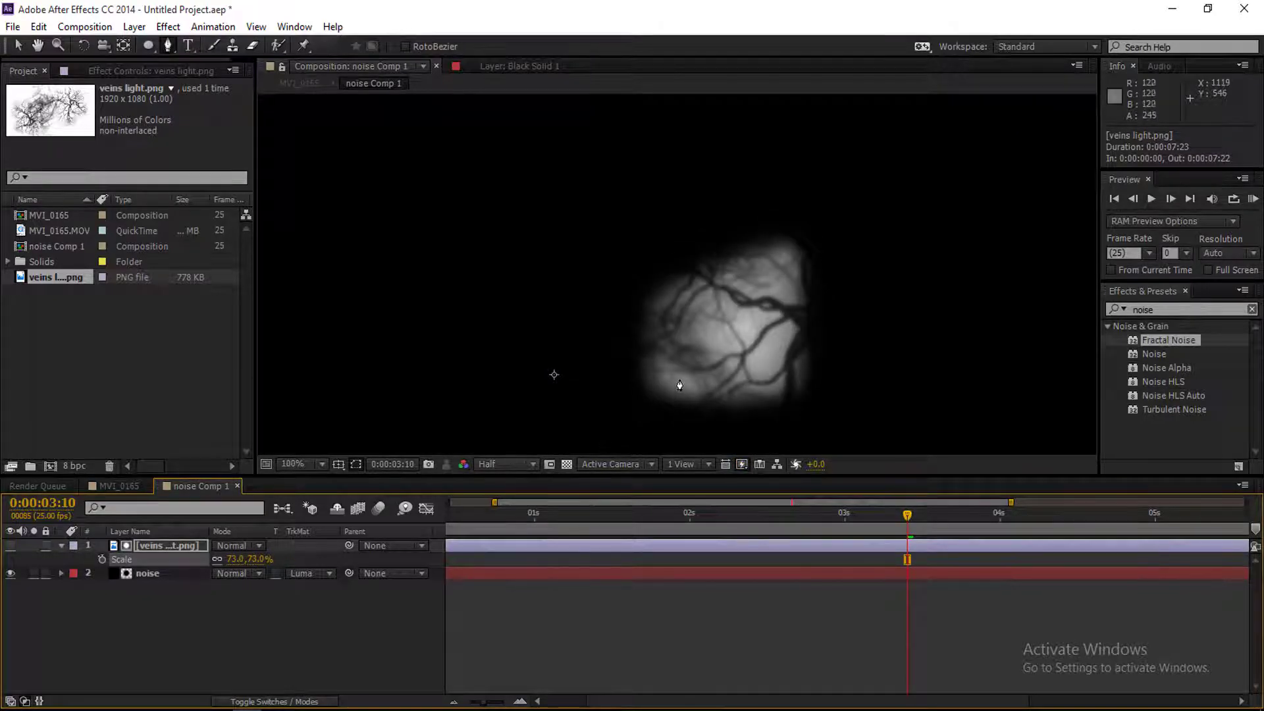
Return to the MVI_0165 composition and set noise Comp 1's blending mode to Color Dodge.
{"action": "left_click", "coordinate": [37, 486]}
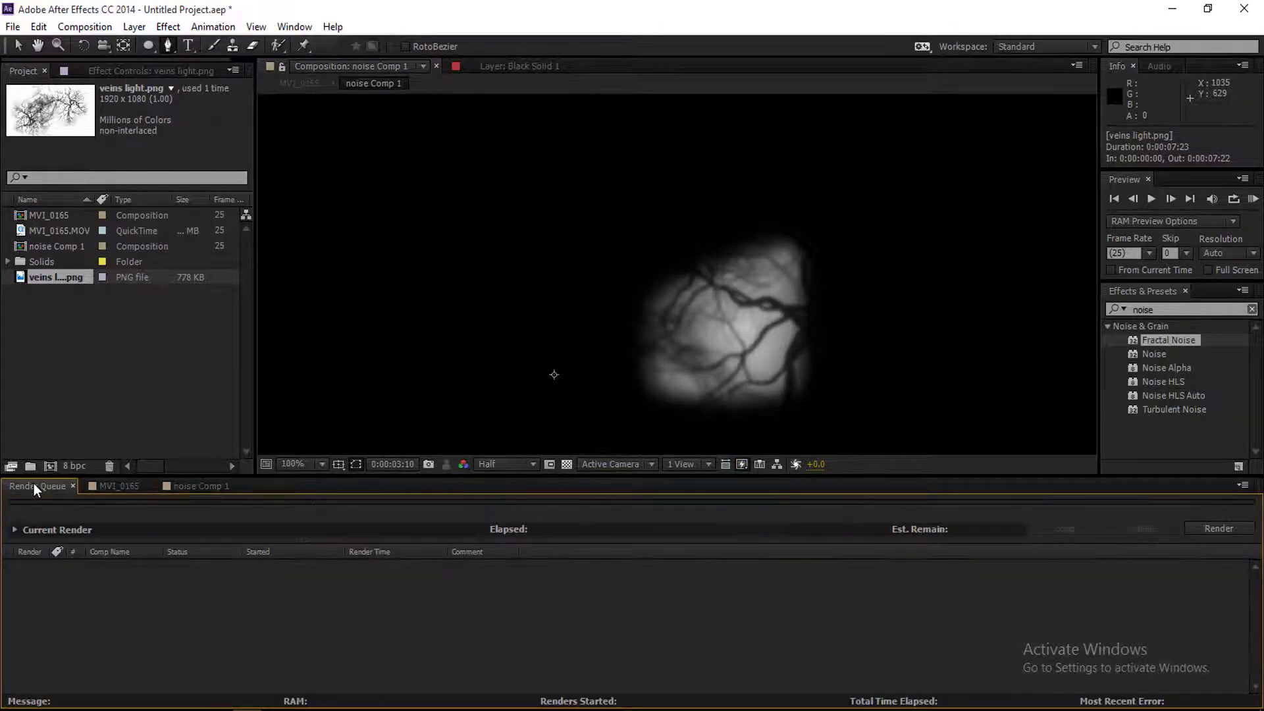
{"action": "left_click", "coordinate": [113, 487]}
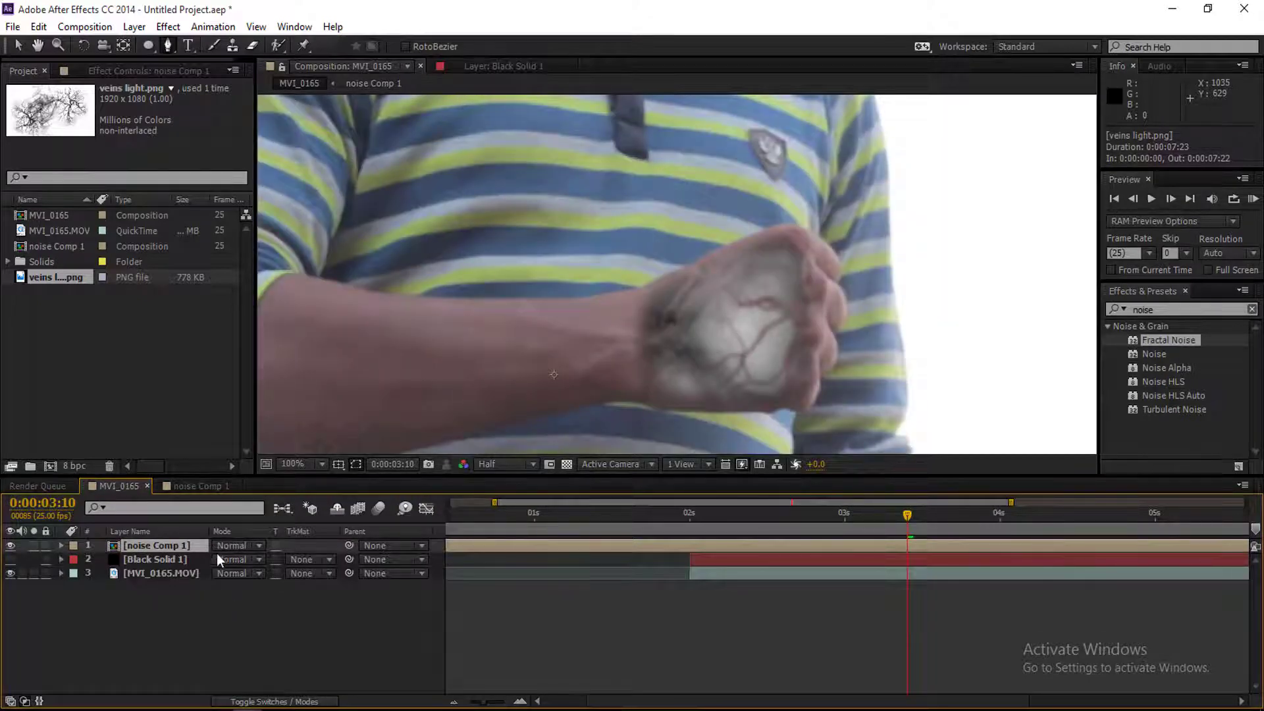
{"action": "left_click", "coordinate": [258, 546]}
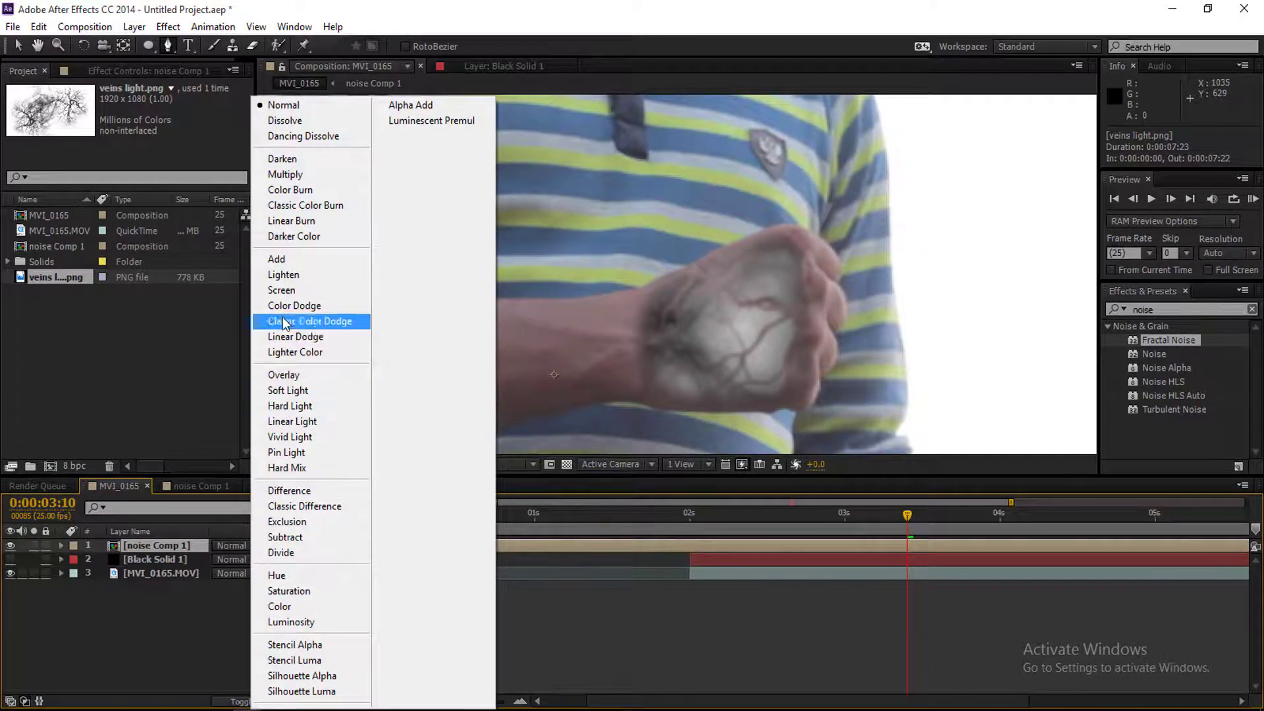
{"action": "left_click", "coordinate": [279, 305]}
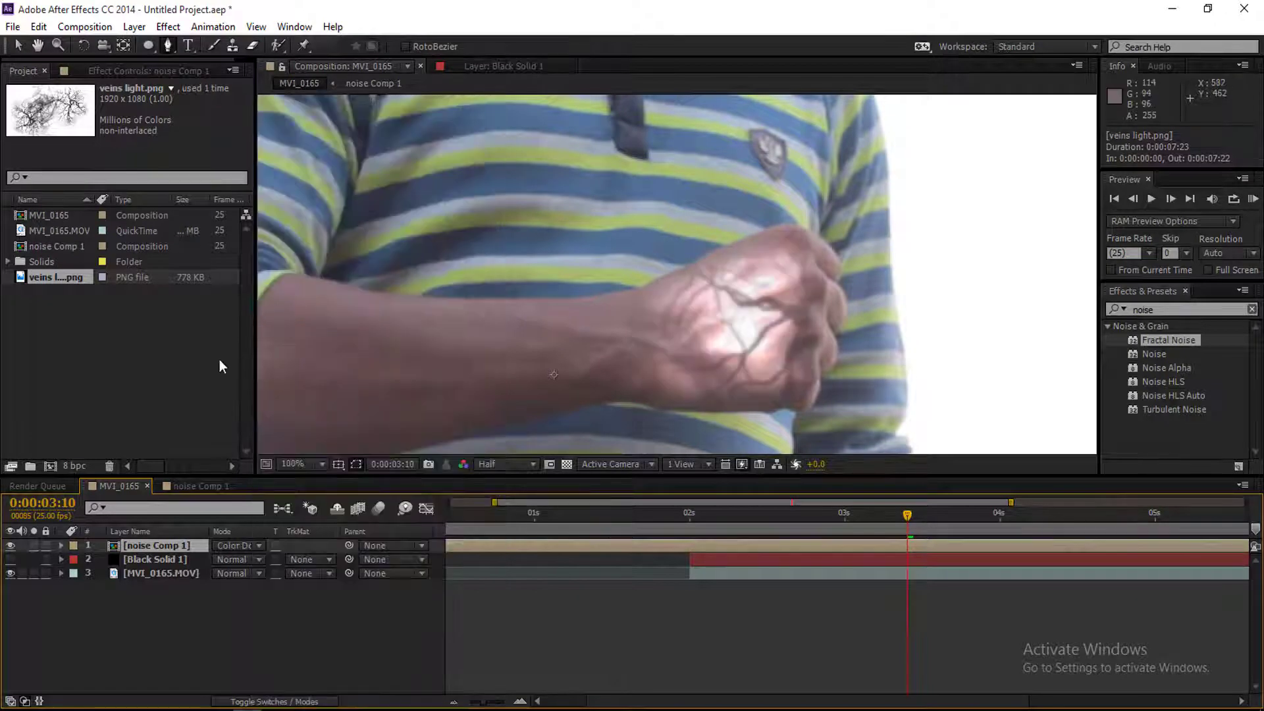
Apply the Curves effect to noise Comp 1 and raise the RGB curve's midtones slightly.
{"action": "left_click", "coordinate": [168, 26]}
{"action": "mouse_move", "coordinate": [263, 200]}
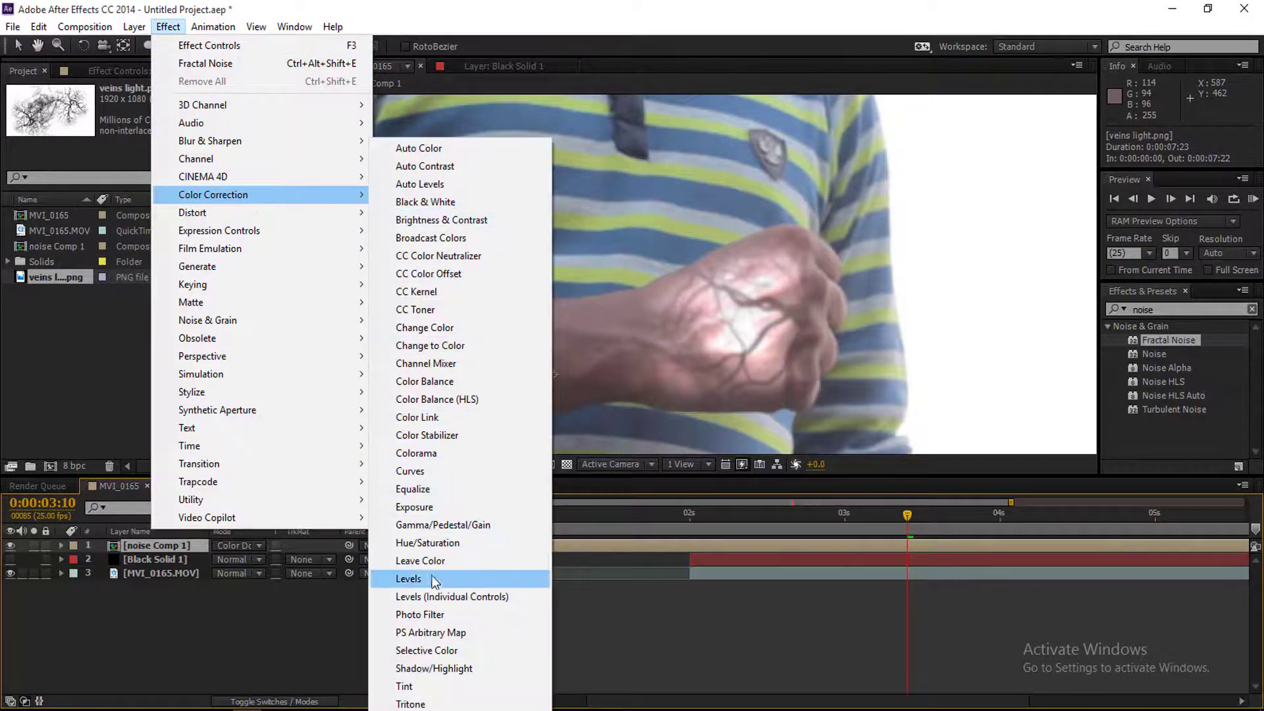
{"action": "left_click", "coordinate": [410, 471]}
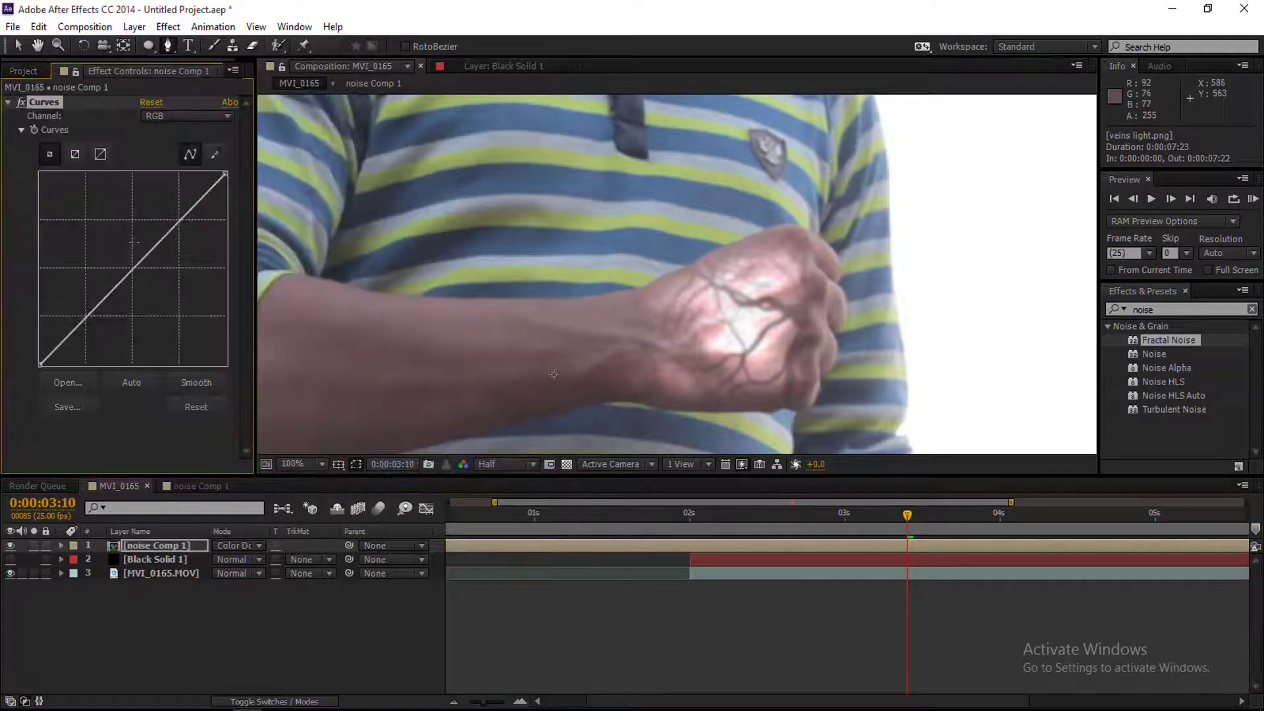
{"action": "key", "text": "v"}
{"action": "left_click_drag", "start_coordinate": [128, 272], "coordinate": [123, 266]}
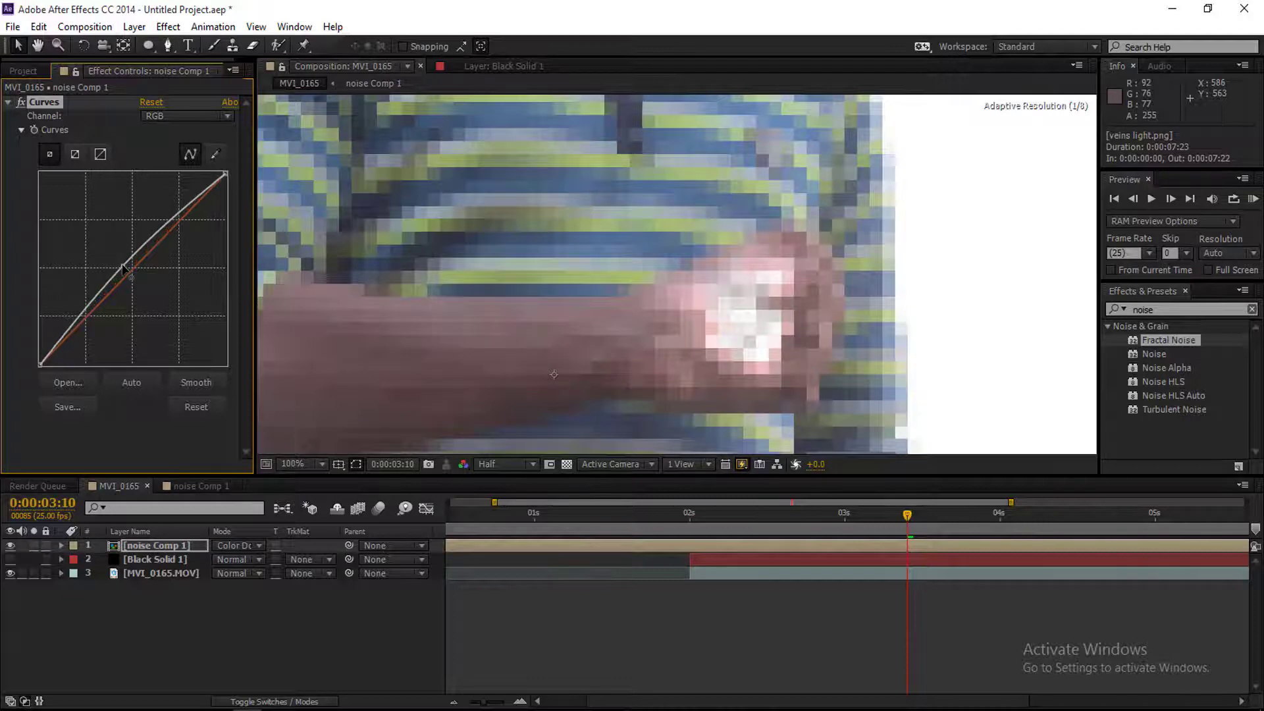
Raise the midtones of the red channel in the Curves effect to strengthen the red glow.
{"action": "left_click", "coordinate": [168, 119]}
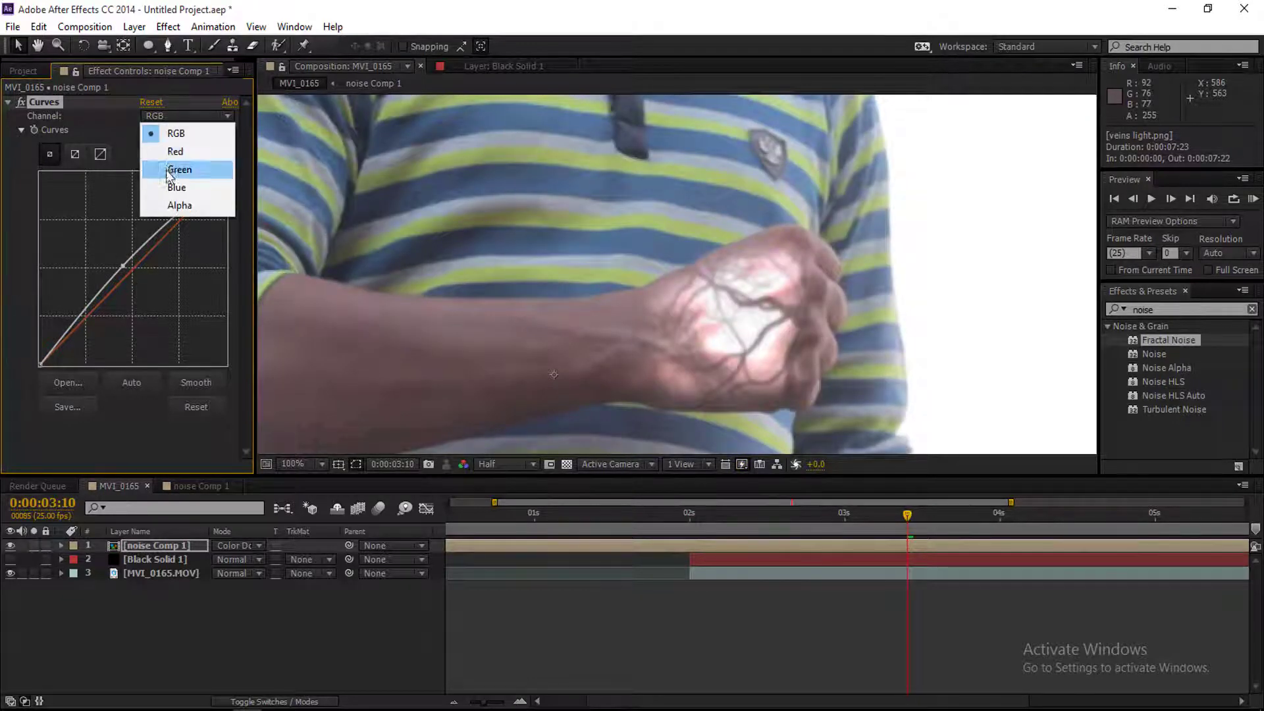
{"action": "left_click", "coordinate": [165, 148]}
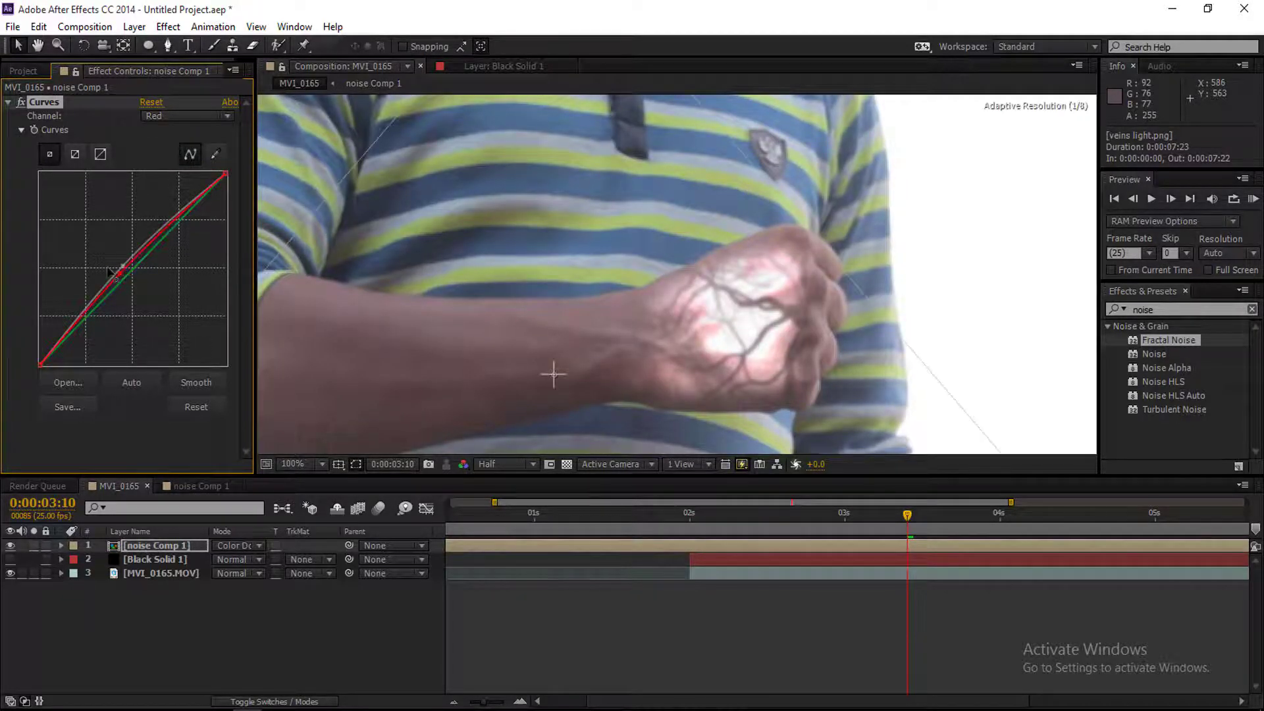
{"action": "left_click_drag", "start_coordinate": [113, 287], "coordinate": [112, 256]}
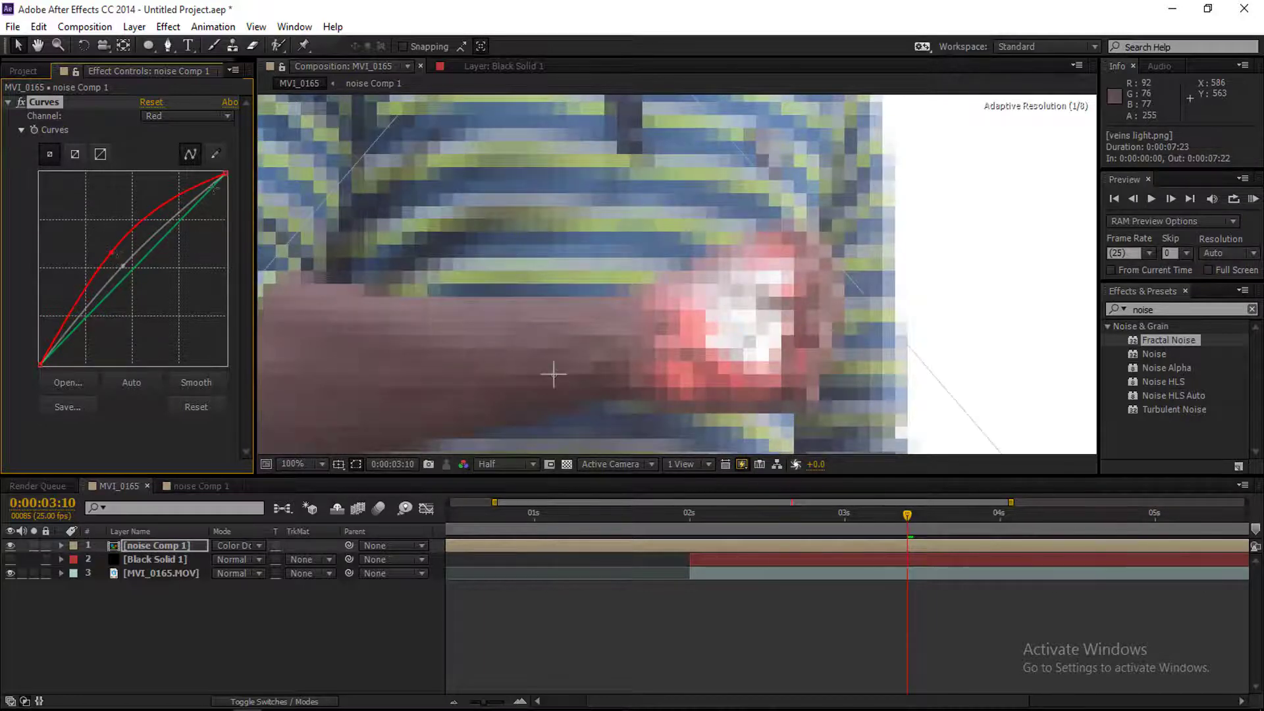
On the green channel's curve, anchor the midpoint and pull the shadows down.
{"action": "left_click", "coordinate": [185, 117]}
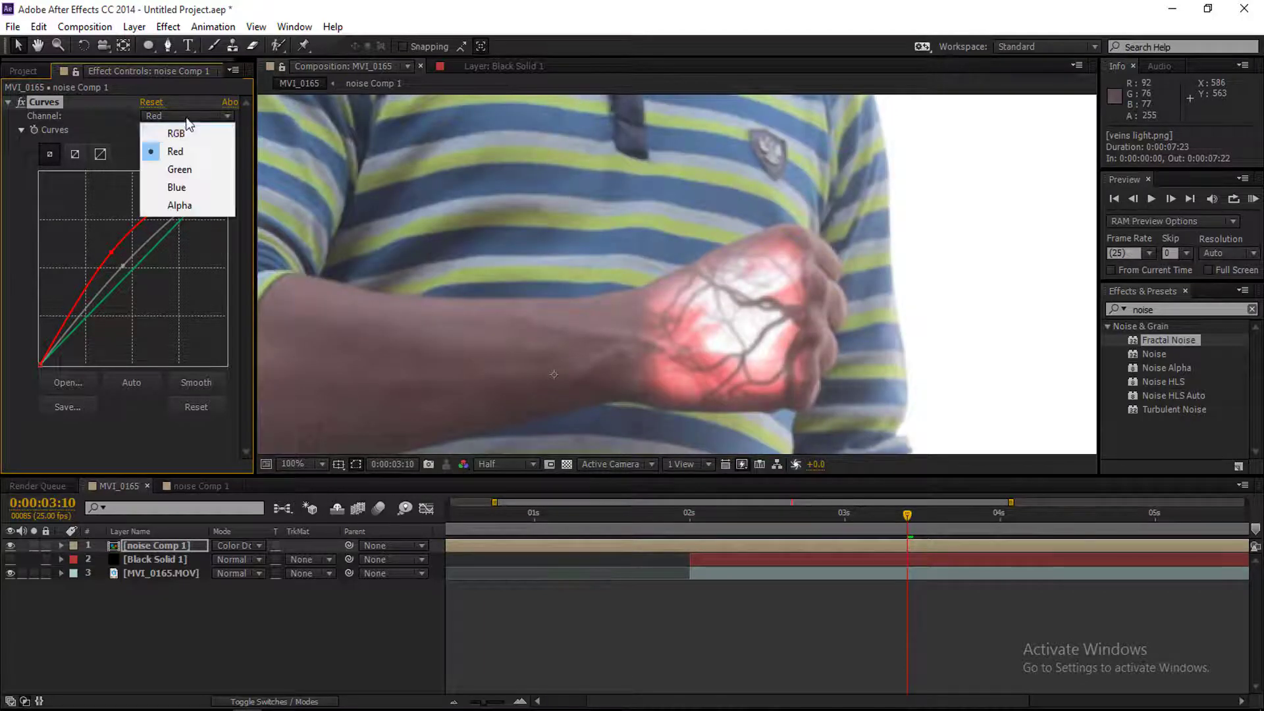
{"action": "left_click", "coordinate": [190, 163]}
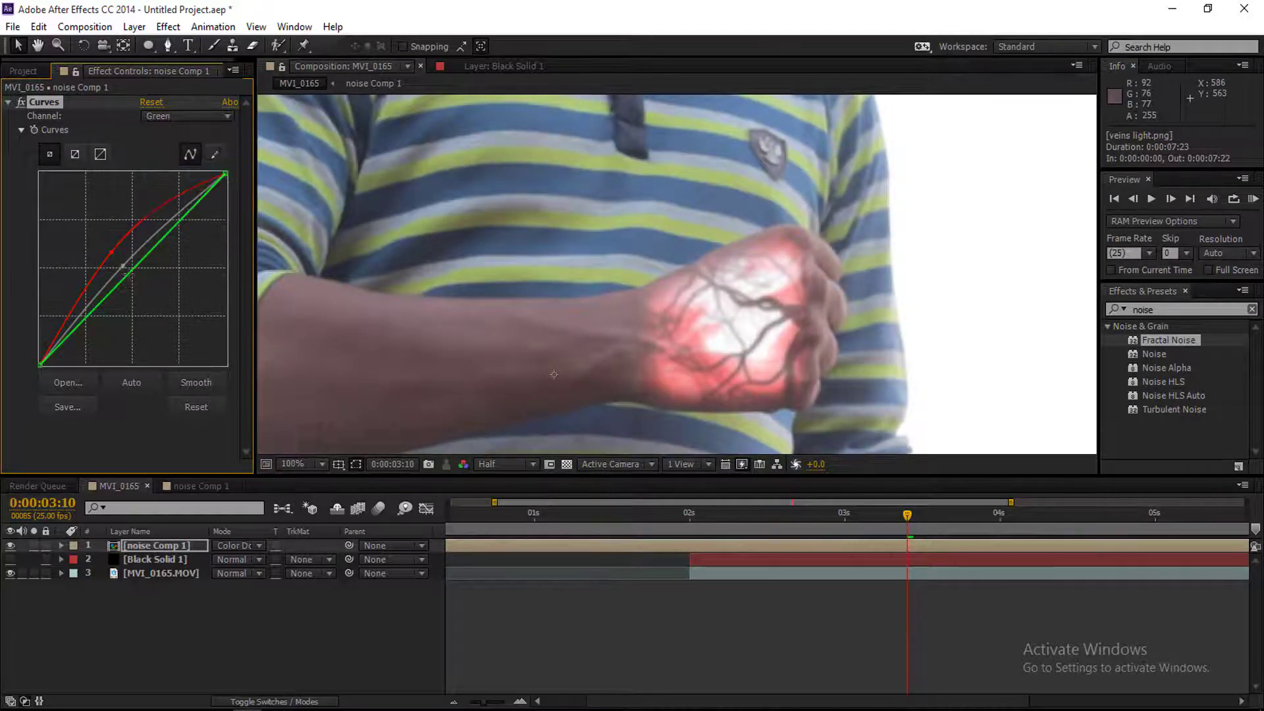
{"action": "left_click", "coordinate": [133, 269]}
{"action": "left_click_drag", "start_coordinate": [81, 323], "coordinate": [95, 335]}
Lower the midtones of the blue channel's curve to turn the glow orange-yellow.
{"action": "left_click", "coordinate": [188, 121]}
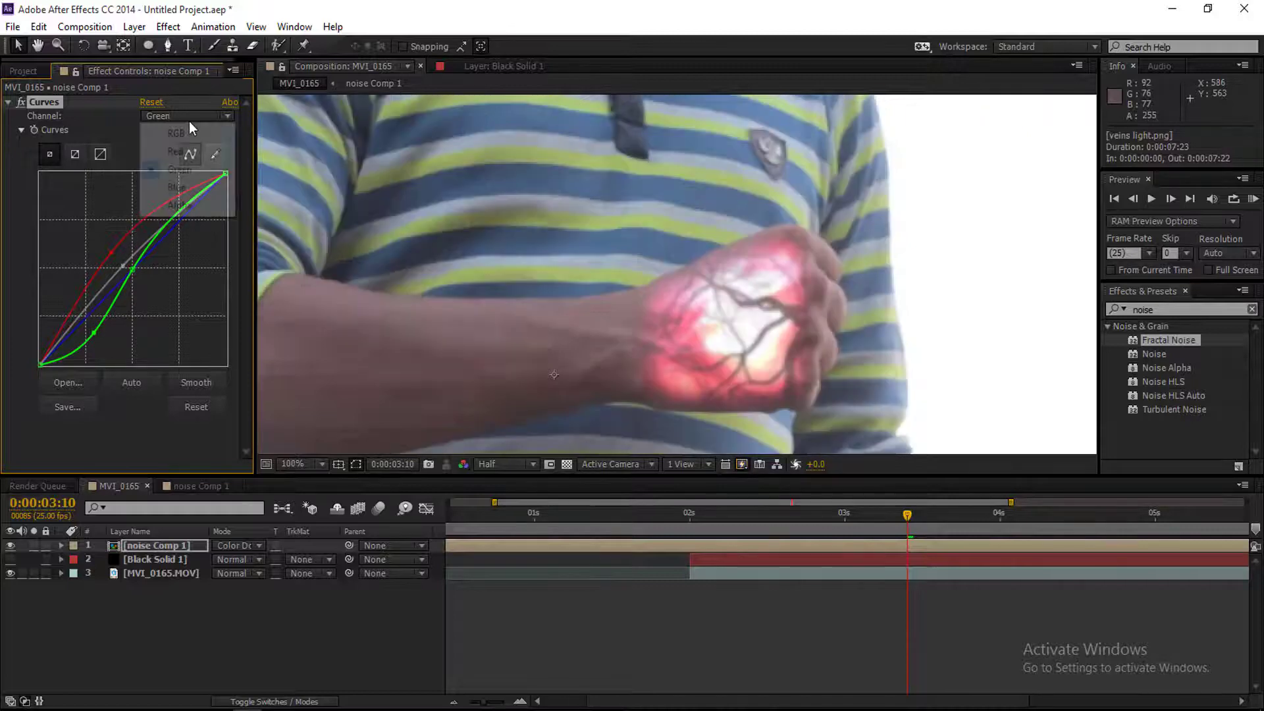
{"action": "left_click", "coordinate": [189, 191]}
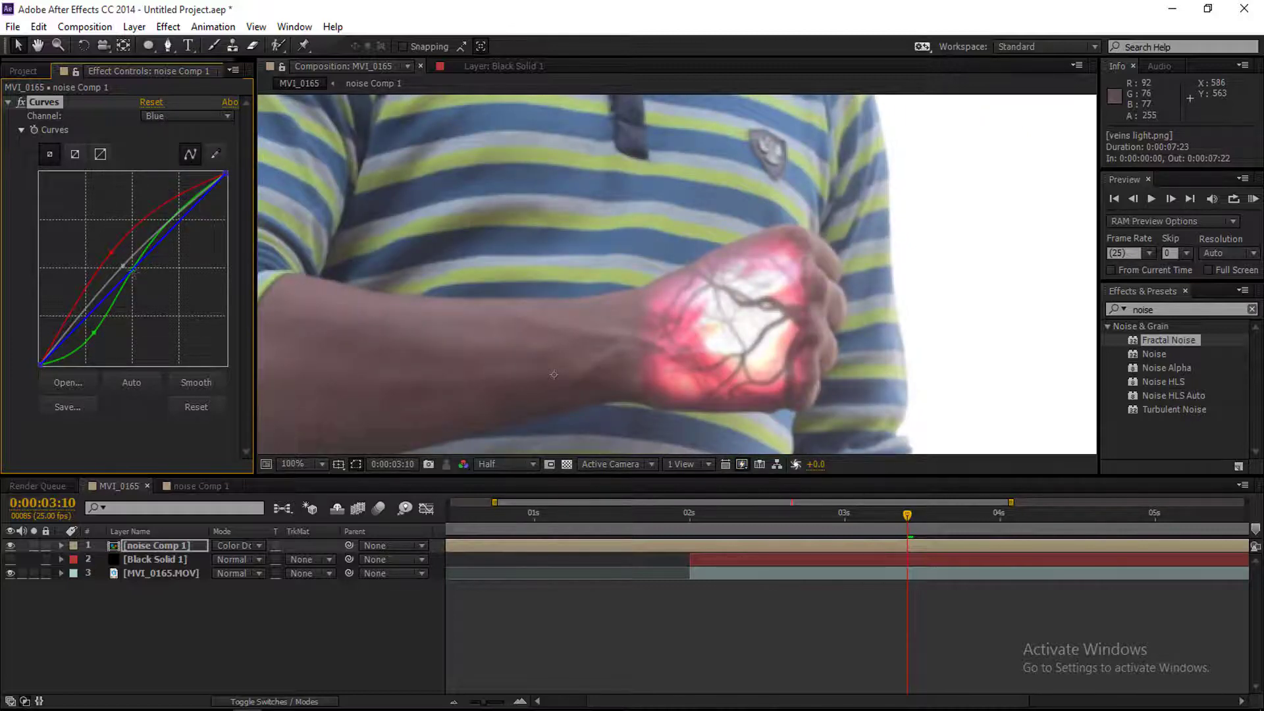
{"action": "left_click_drag", "start_coordinate": [140, 281], "coordinate": [145, 286]}
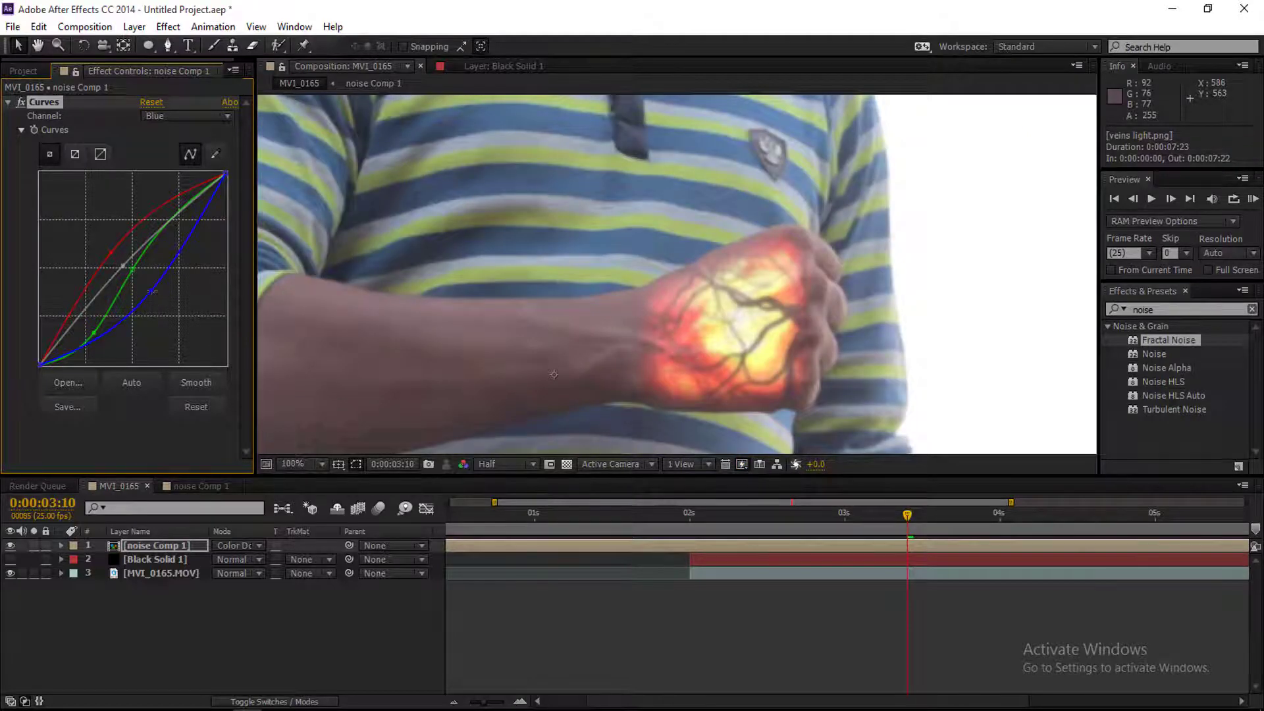
Open noise Comp 1 and add a new shape layer above the veins image.
{"action": "left_click", "coordinate": [268, 650]}
{"action": "left_click", "coordinate": [186, 488]}
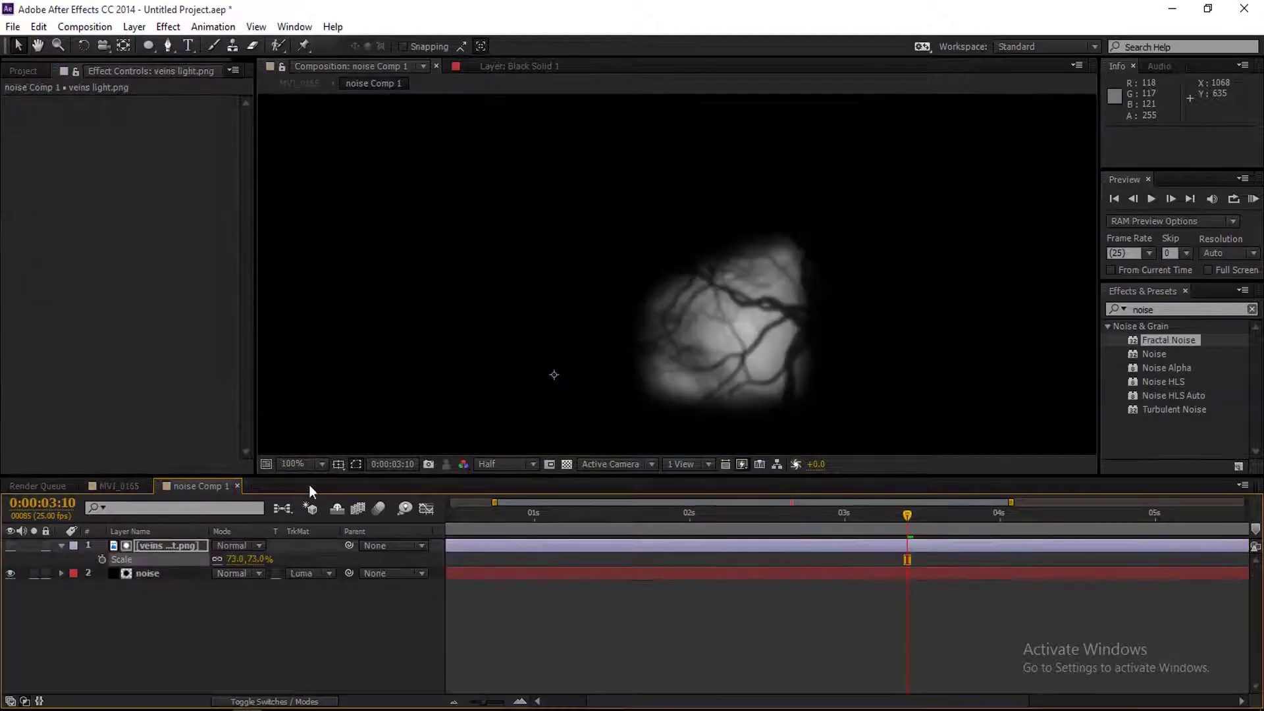
{"action": "left_click", "coordinate": [140, 618]}
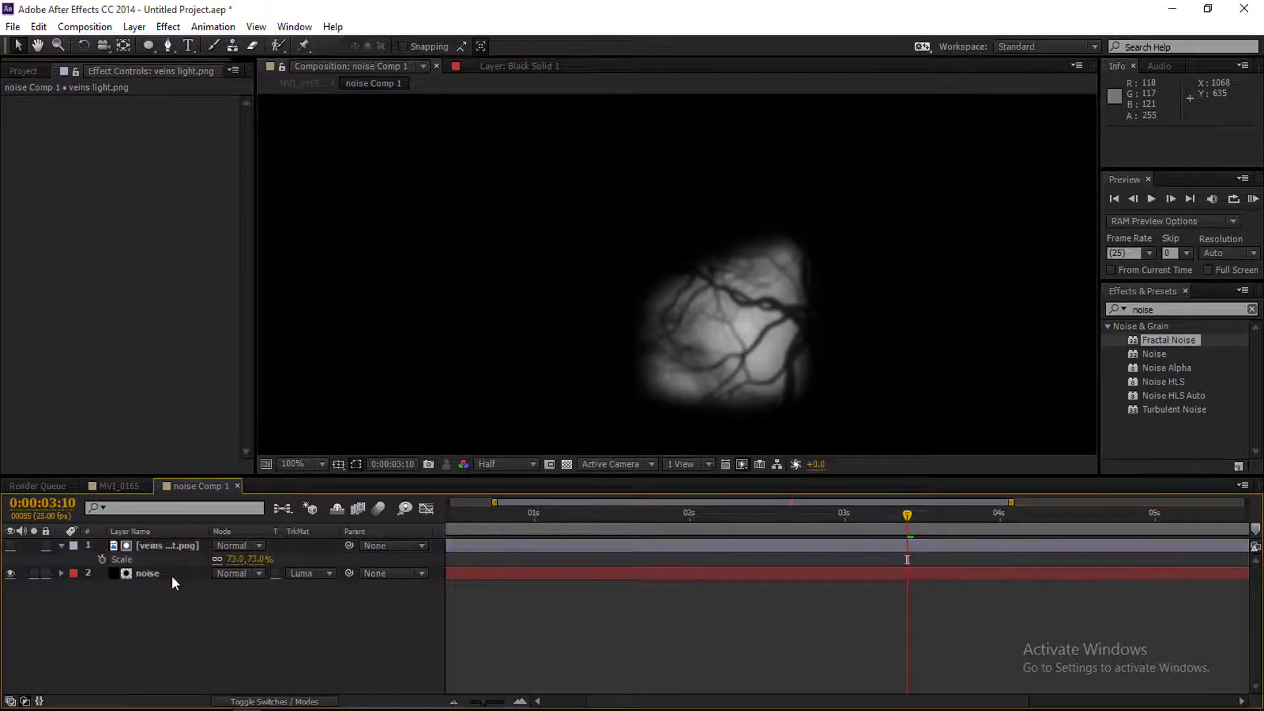
{"action": "right_click", "coordinate": [195, 619]}
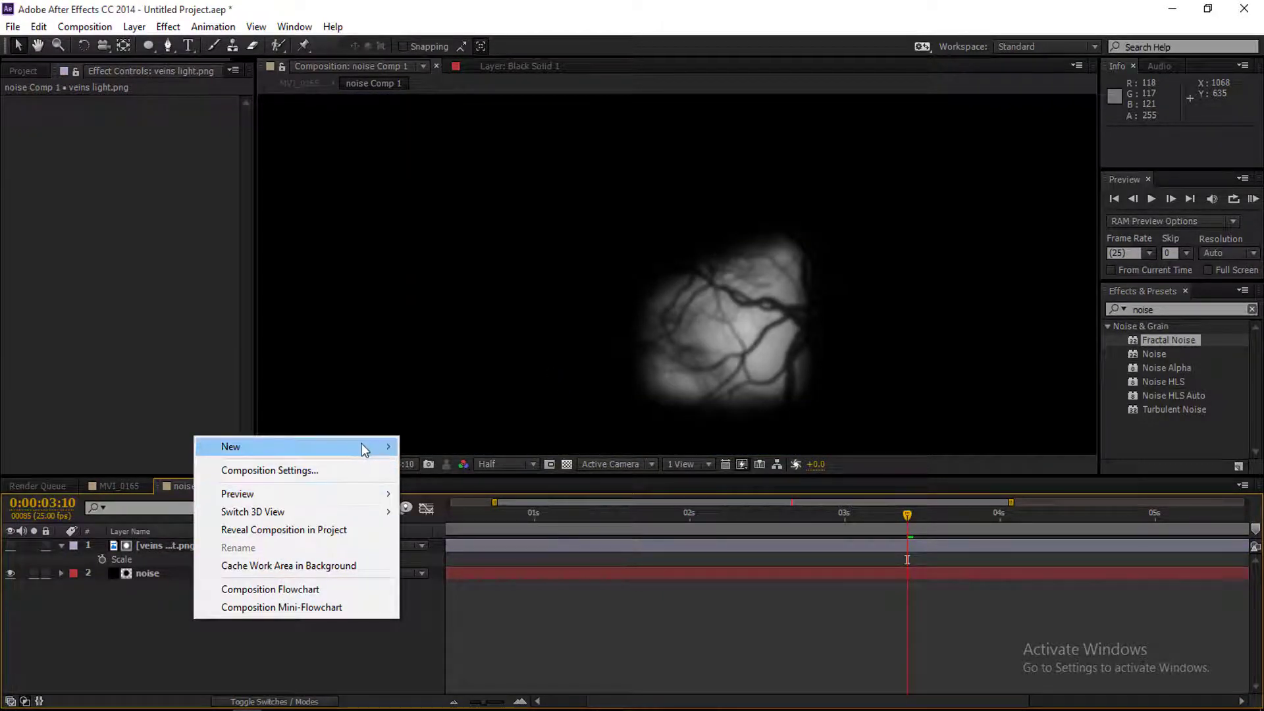
{"action": "mouse_move", "coordinate": [361, 445]}
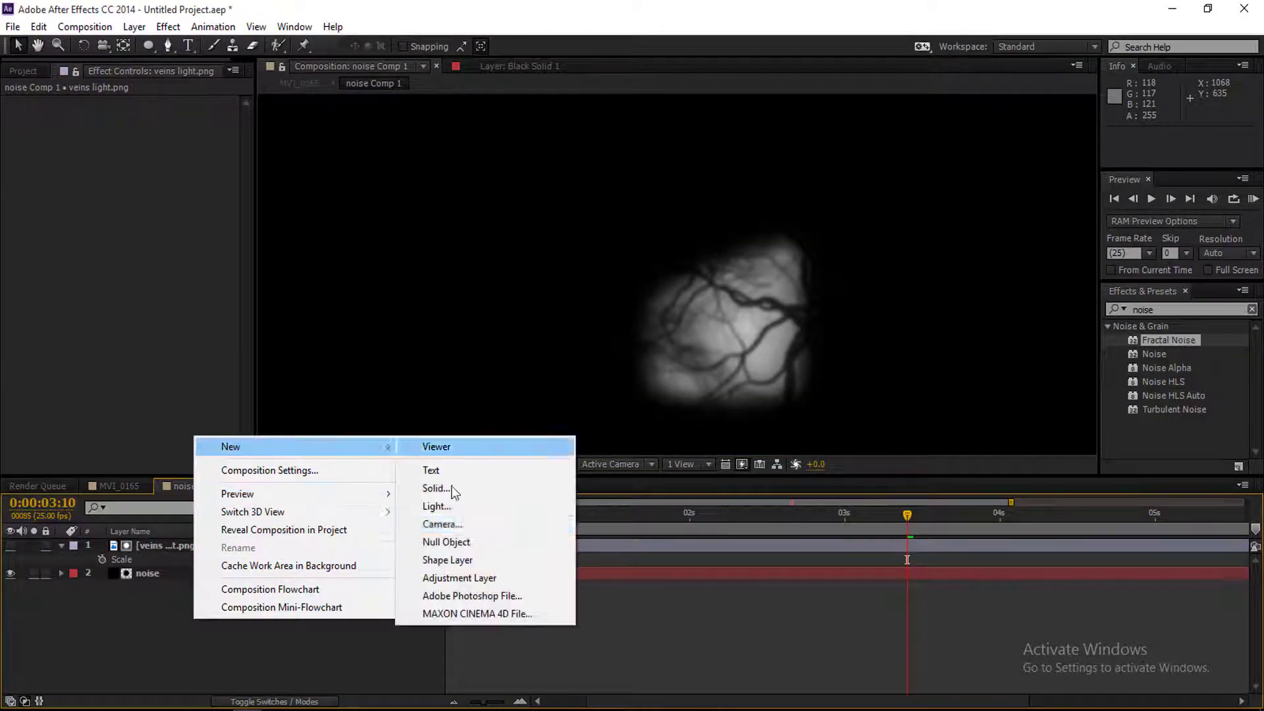
{"action": "left_click", "coordinate": [463, 560]}
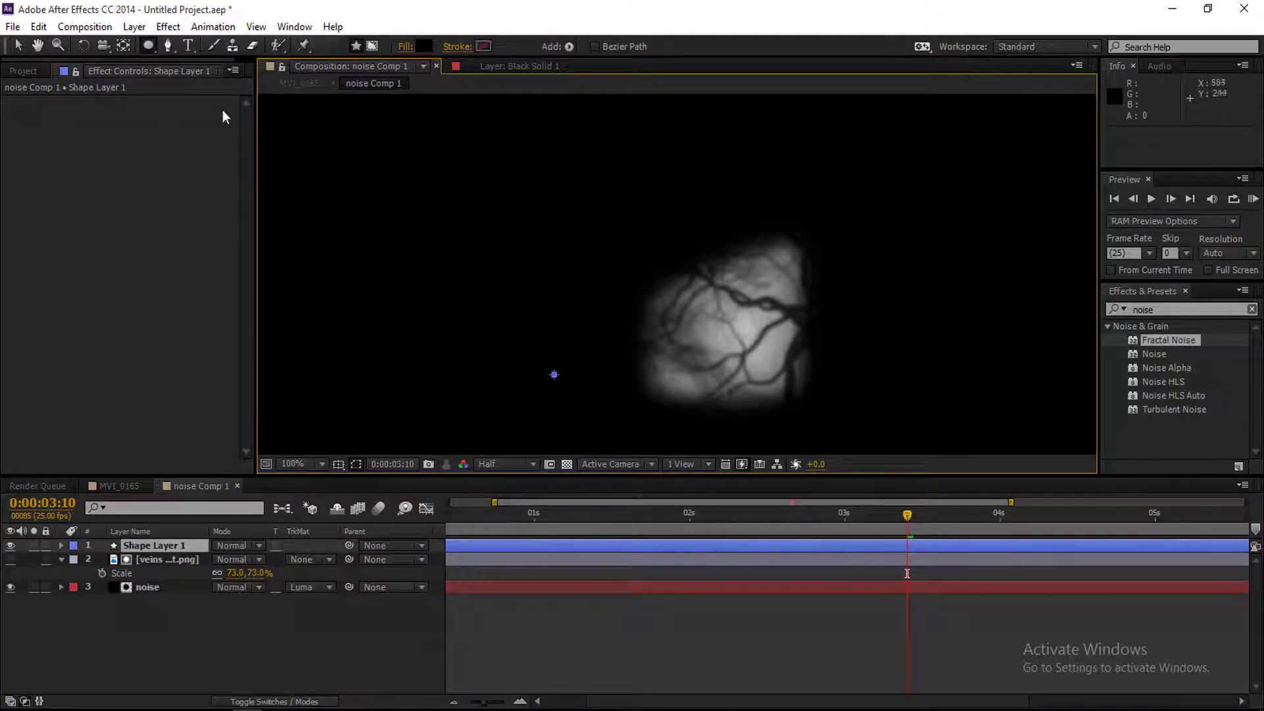
Draw a closed, black-filled triangular wedge with the Pen tool, from the middle of the glow to beyond its outer edge.
{"action": "left_click", "coordinate": [168, 45]}
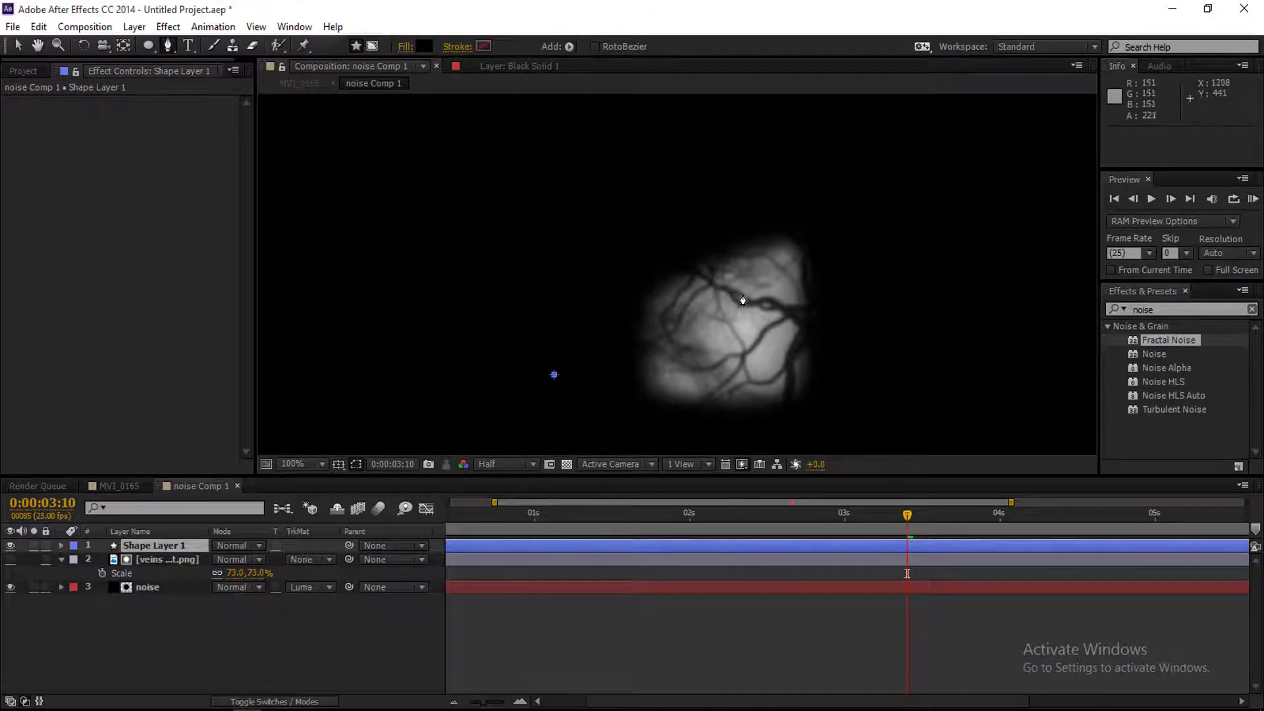
{"action": "left_click", "coordinate": [721, 299]}
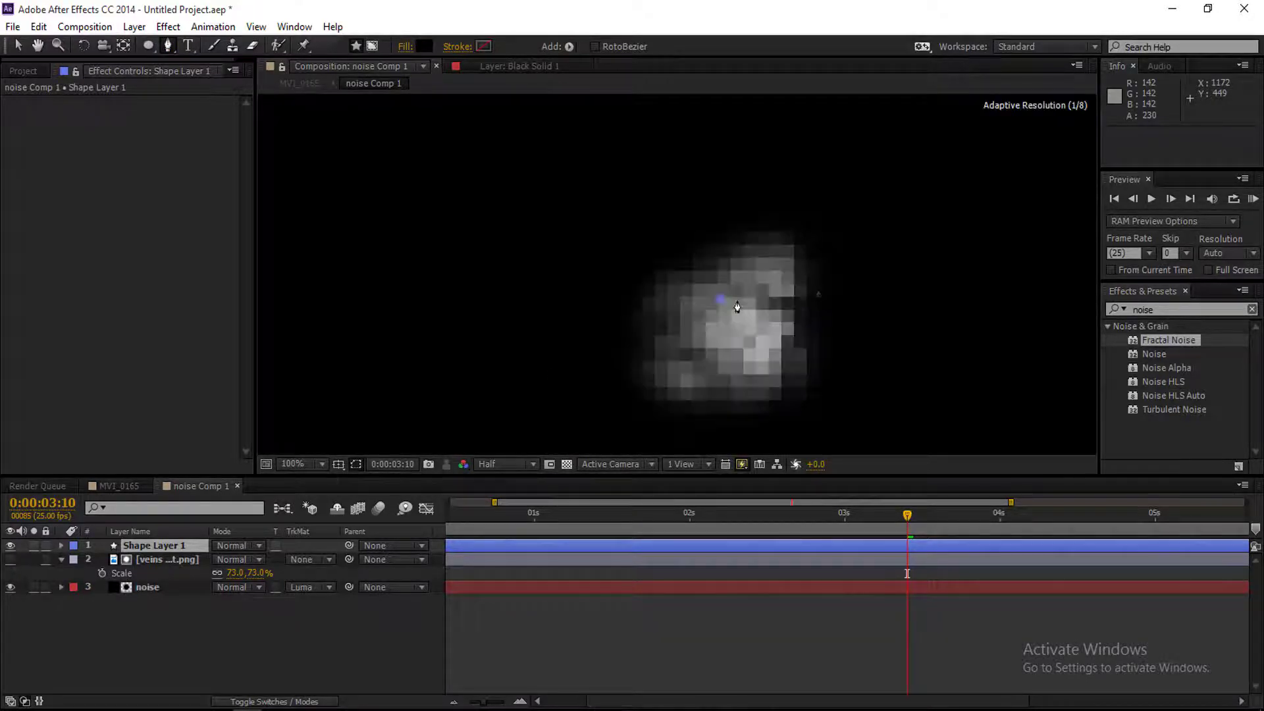
{"action": "left_click", "coordinate": [818, 279]}
{"action": "left_click", "coordinate": [819, 311]}
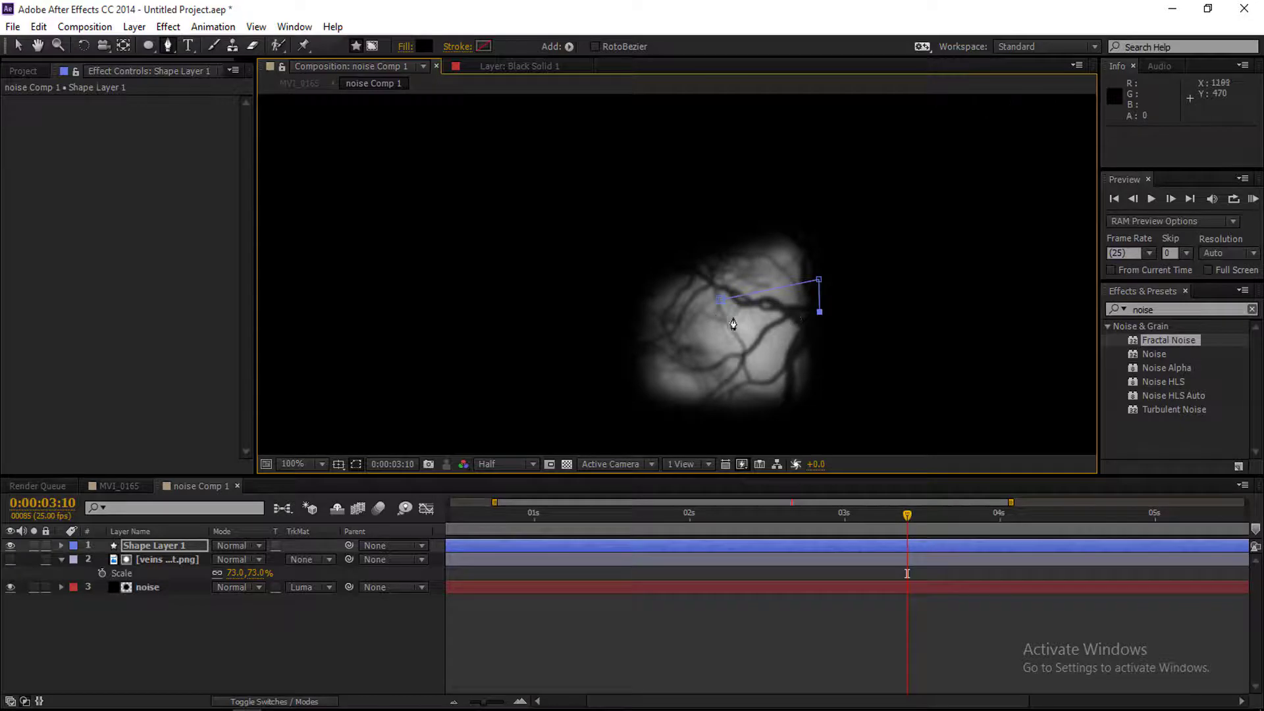
{"action": "left_click", "coordinate": [720, 299]}
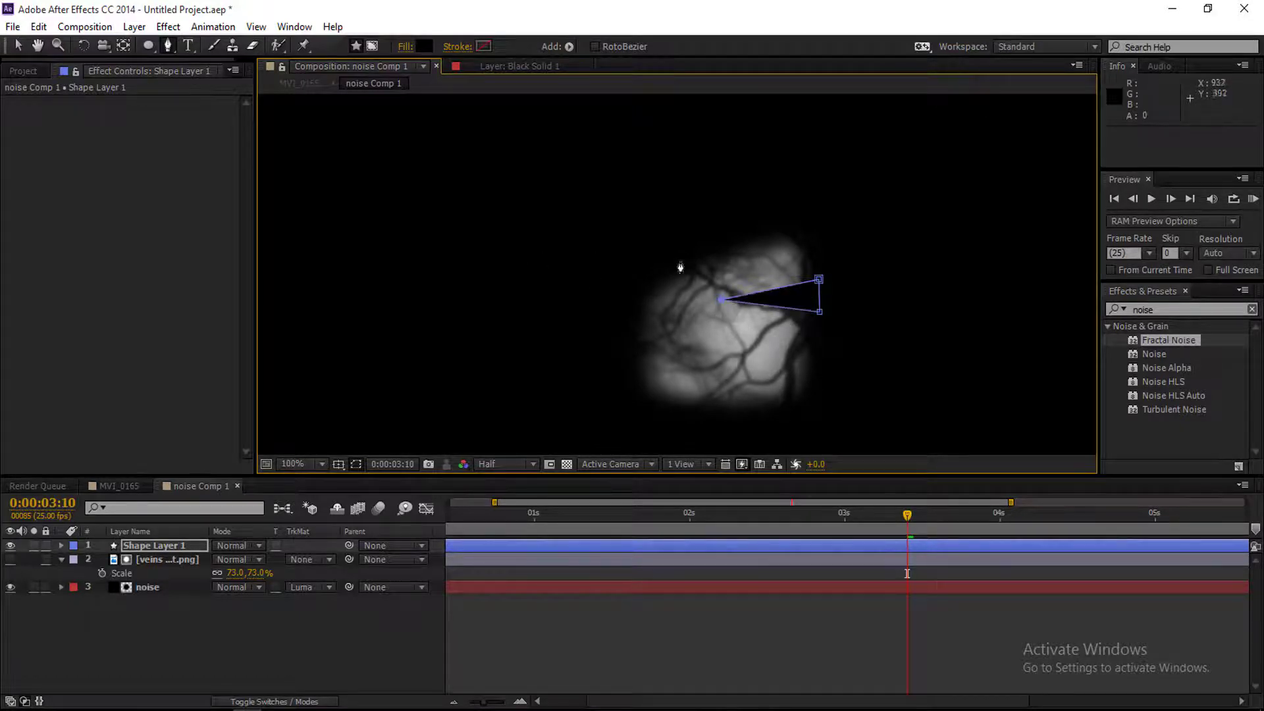
Search the effects for blur and apply Fast Blur to the shape layer.
{"action": "left_click", "coordinate": [1159, 309]}
{"action": "key", "text": "BackSpace"}
{"action": "key", "text": "BackSpace"}
{"action": "key", "text": "BackSpace"}
{"action": "key", "text": "BackSpace"}
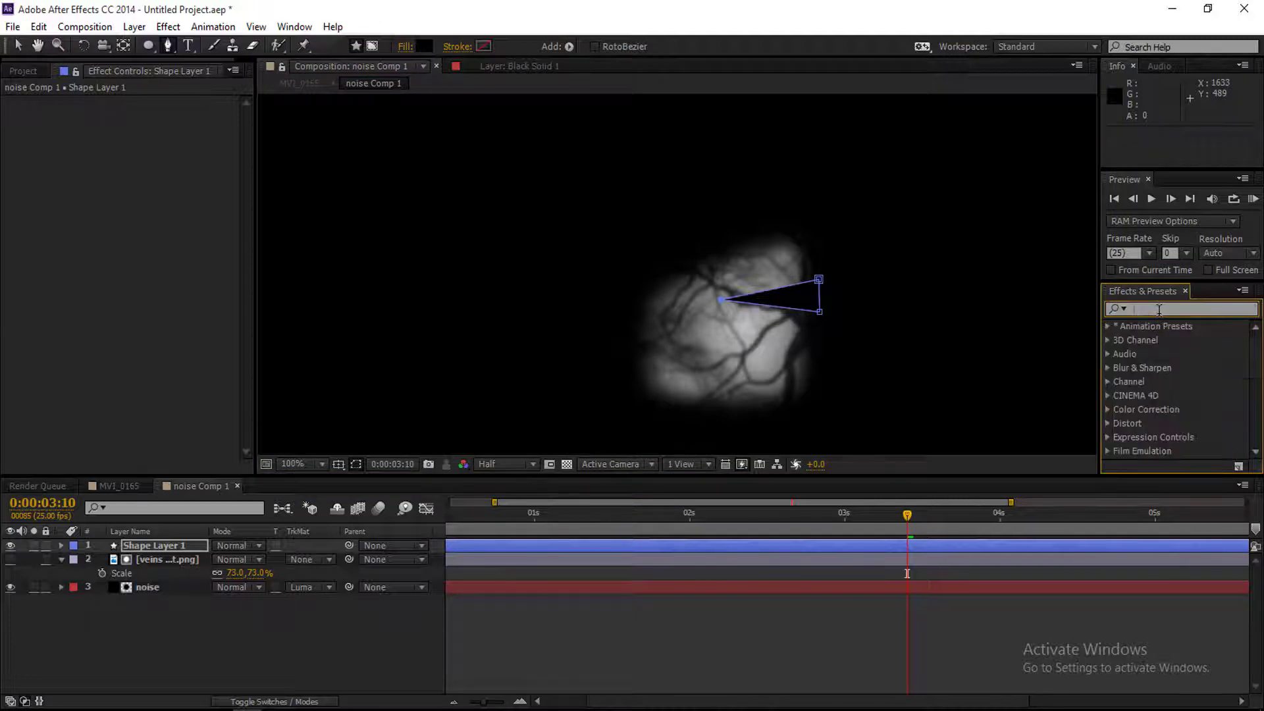
{"action": "type", "text": "blu"}
{"action": "type", "text": "r"}
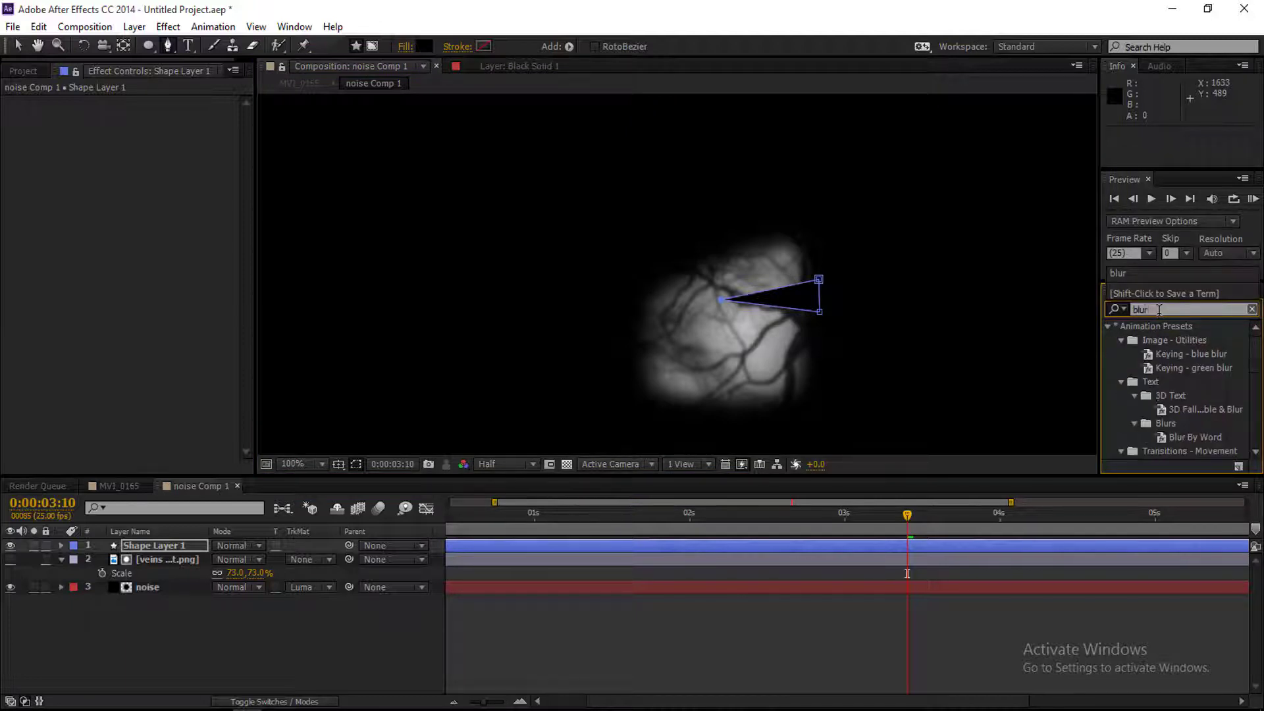
{"action": "scroll", "coordinate": [1182, 386], "scroll_direction": "down", "scroll_amount": 5}
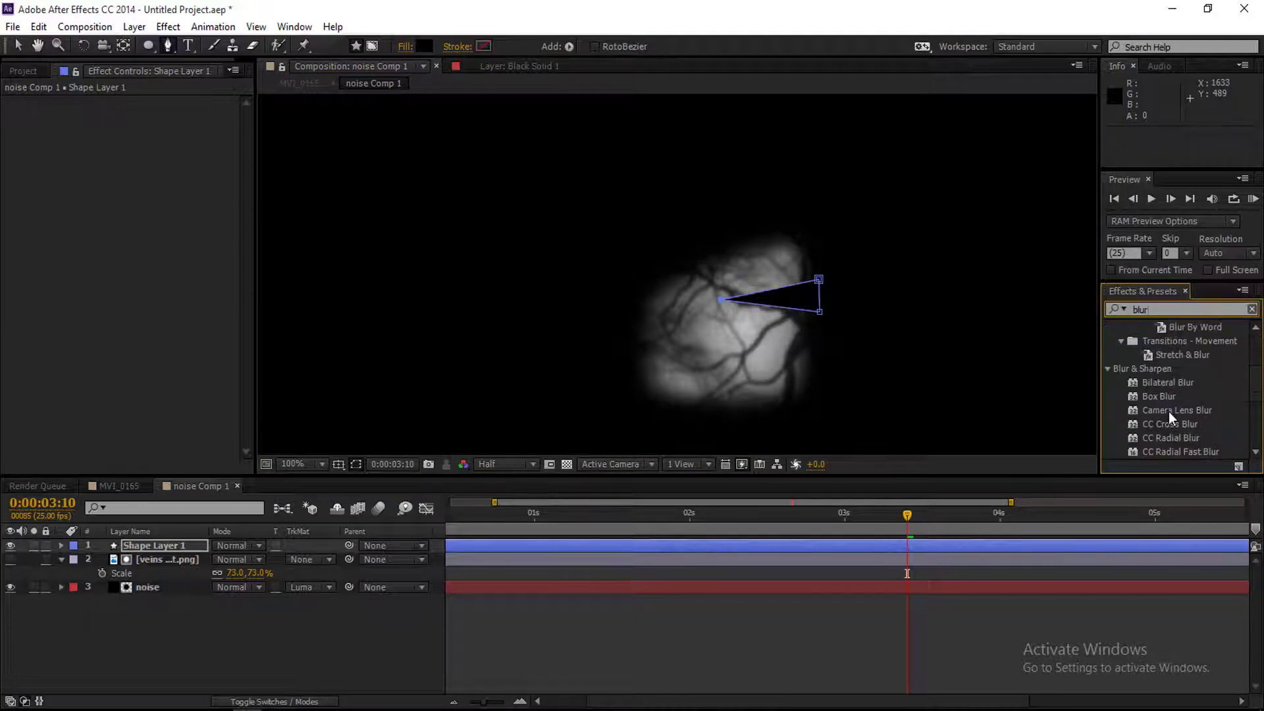
{"action": "scroll", "coordinate": [1168, 417], "scroll_direction": "down", "scroll_amount": 3}
{"action": "left_click_drag", "start_coordinate": [1161, 409], "coordinate": [808, 272]}
Reshape the wedge's Path 1 by moving its tip slightly down and its upper outer corner to about 1296, 416.
{"action": "key", "text": "v"}
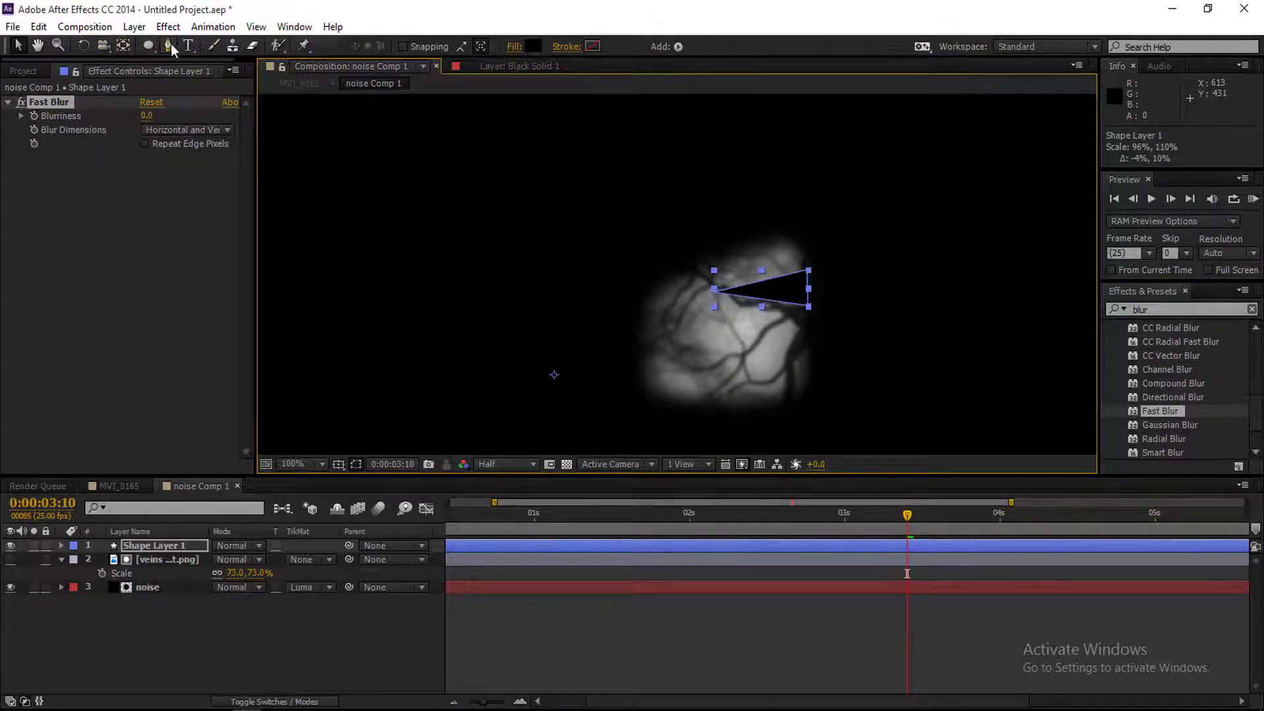
{"action": "left_click", "coordinate": [61, 546]}
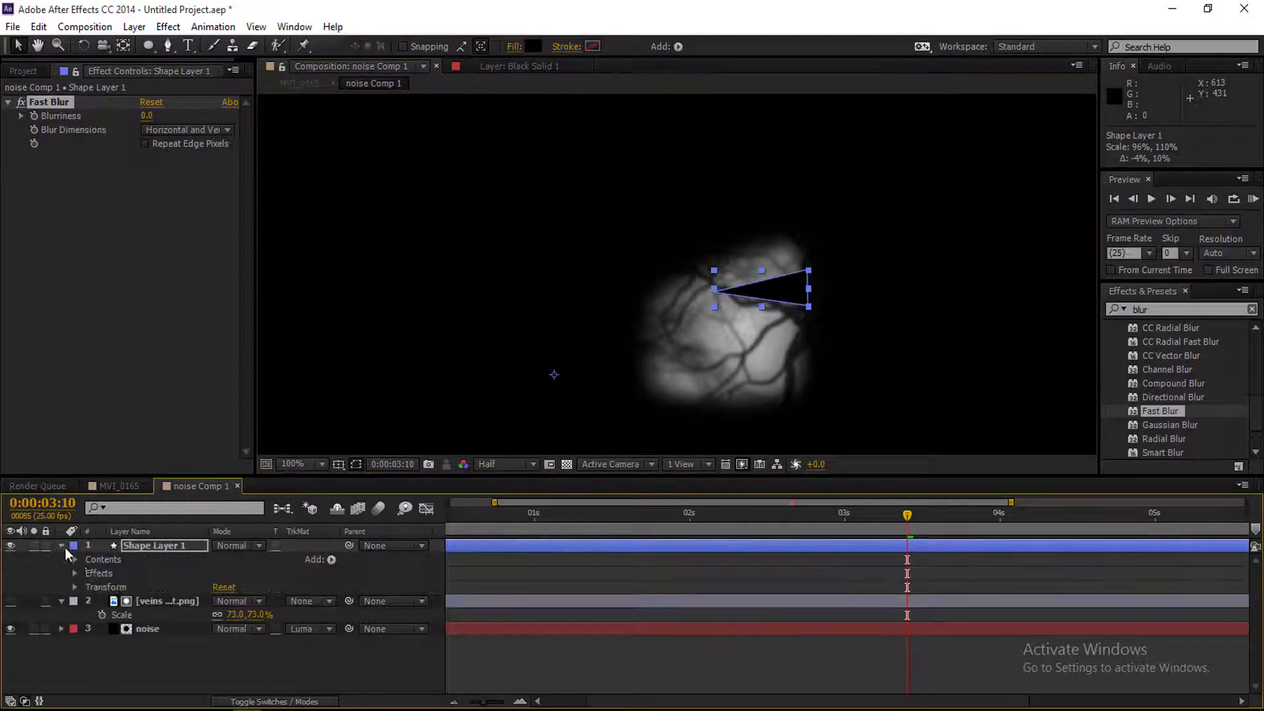
{"action": "left_click", "coordinate": [75, 587]}
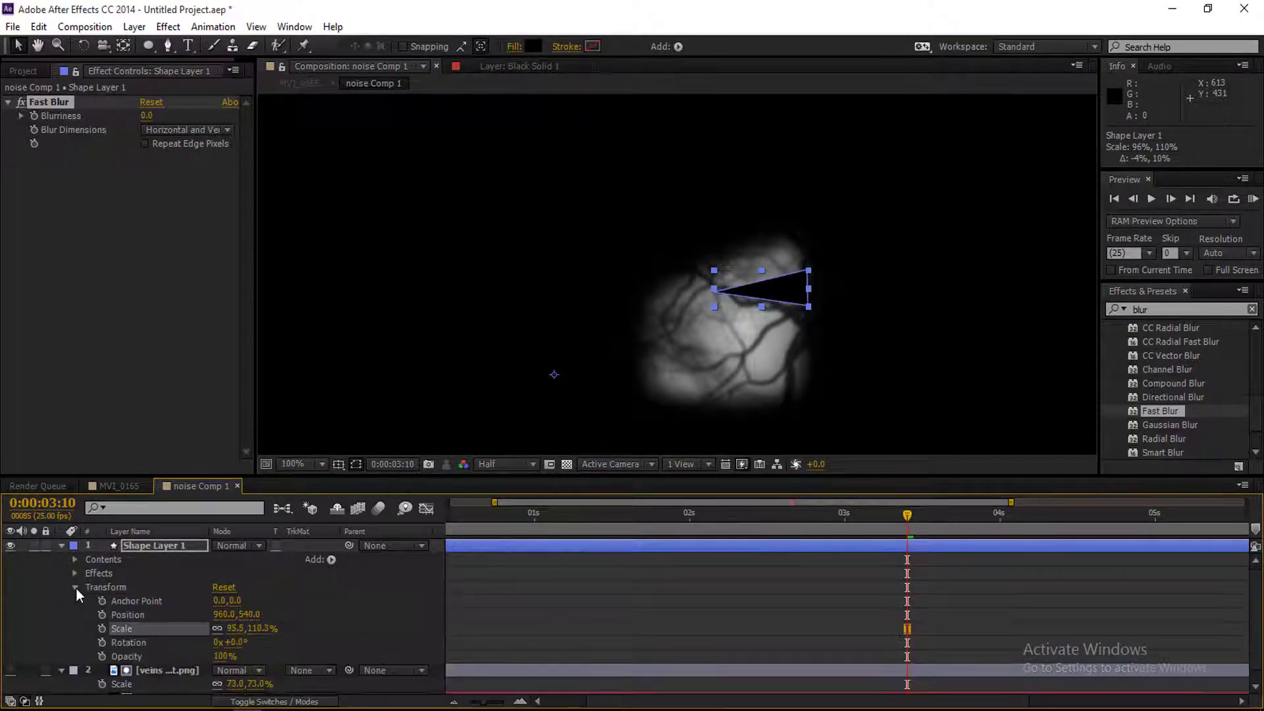
{"action": "left_click", "coordinate": [76, 585]}
{"action": "left_click", "coordinate": [77, 587]}
{"action": "left_click", "coordinate": [122, 603]}
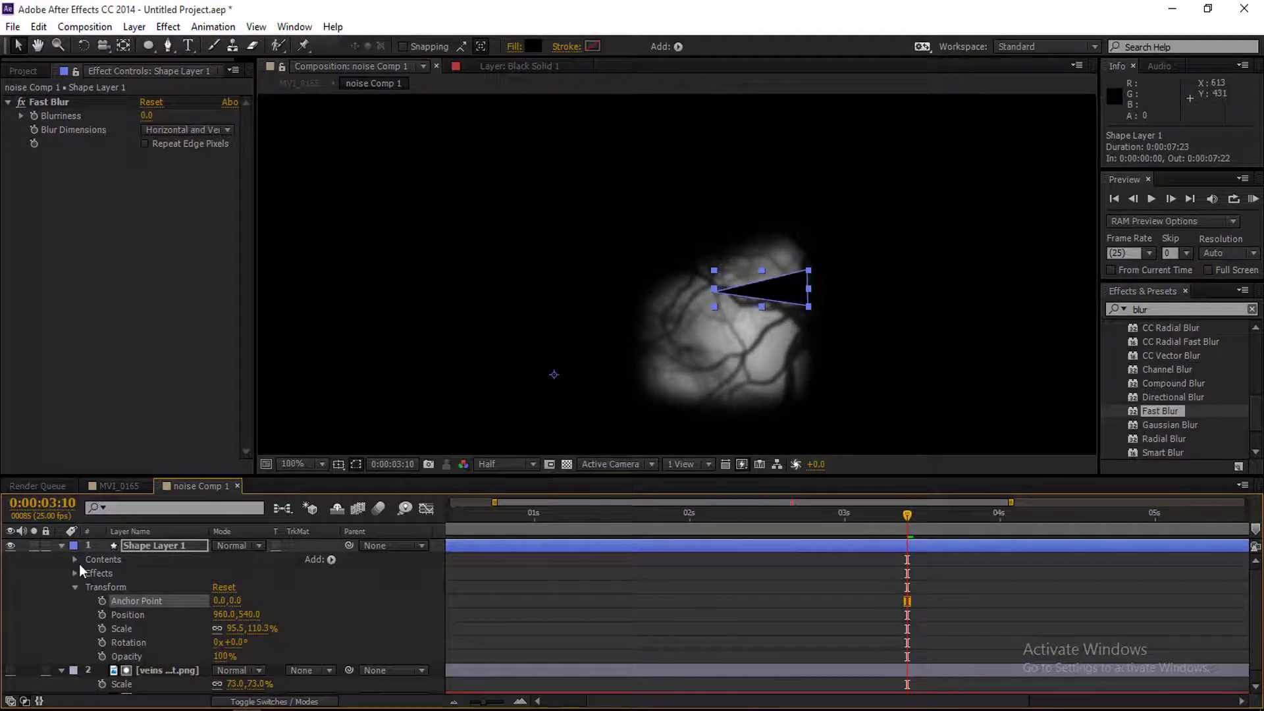
{"action": "left_click", "coordinate": [79, 563]}
{"action": "left_click", "coordinate": [89, 573]}
{"action": "left_click", "coordinate": [127, 587]}
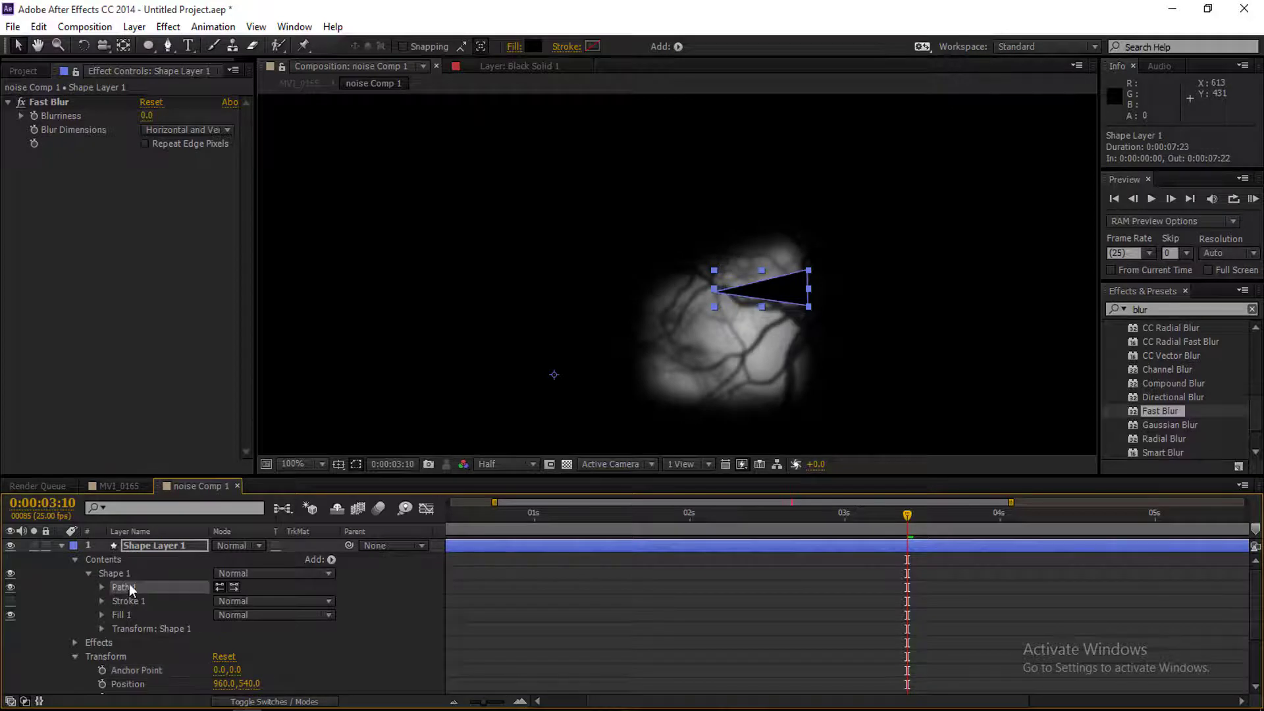
{"action": "left_click_drag", "start_coordinate": [715, 292], "coordinate": [717, 303]}
{"action": "mouse_move", "coordinate": [807, 269]}
{"action": "left_mouse_down"}
{"action": "mouse_move", "coordinate": [794, 273]}
{"action": "mouse_move", "coordinate": [799, 304]}
{"action": "mouse_move", "coordinate": [819, 299]}
{"action": "mouse_move", "coordinate": [804, 276]}
{"action": "mouse_move", "coordinate": [819, 273]}
{"action": "left_mouse_up"}
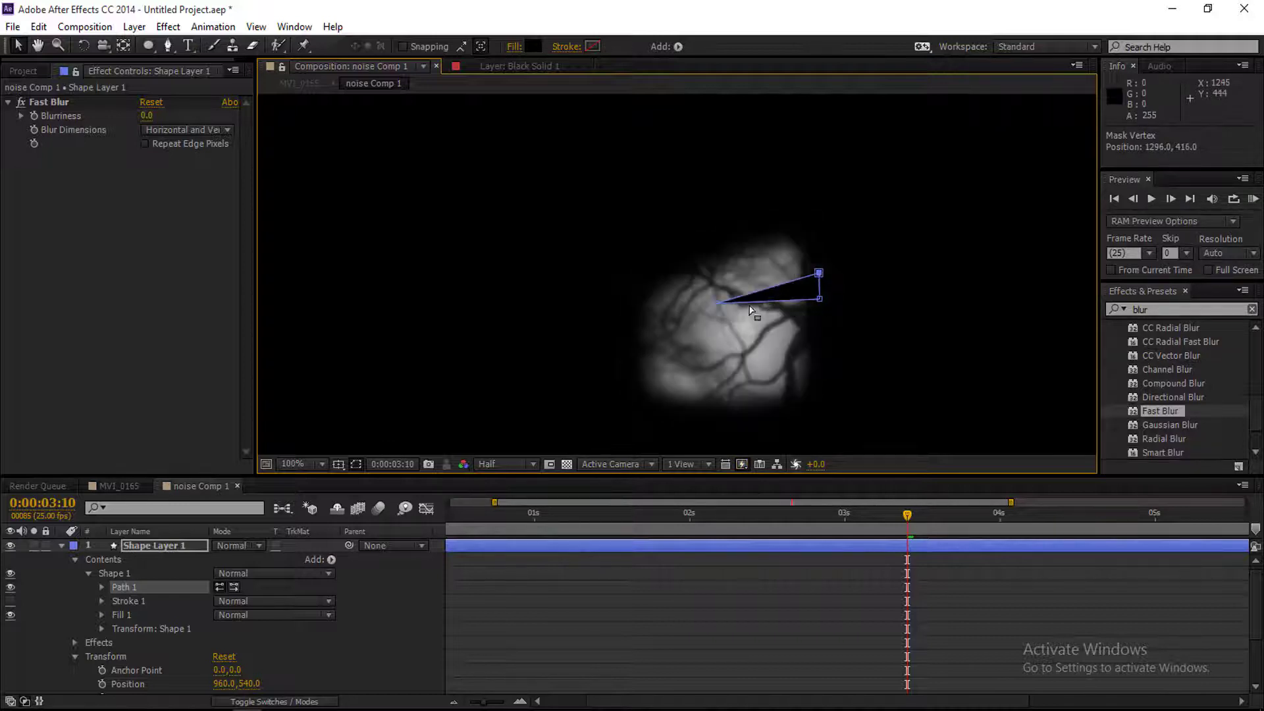
Set the shape layer's Fast Blur blurriness to 15 and check the result in the MVI_0165 composition.
{"action": "left_click", "coordinate": [147, 116]}
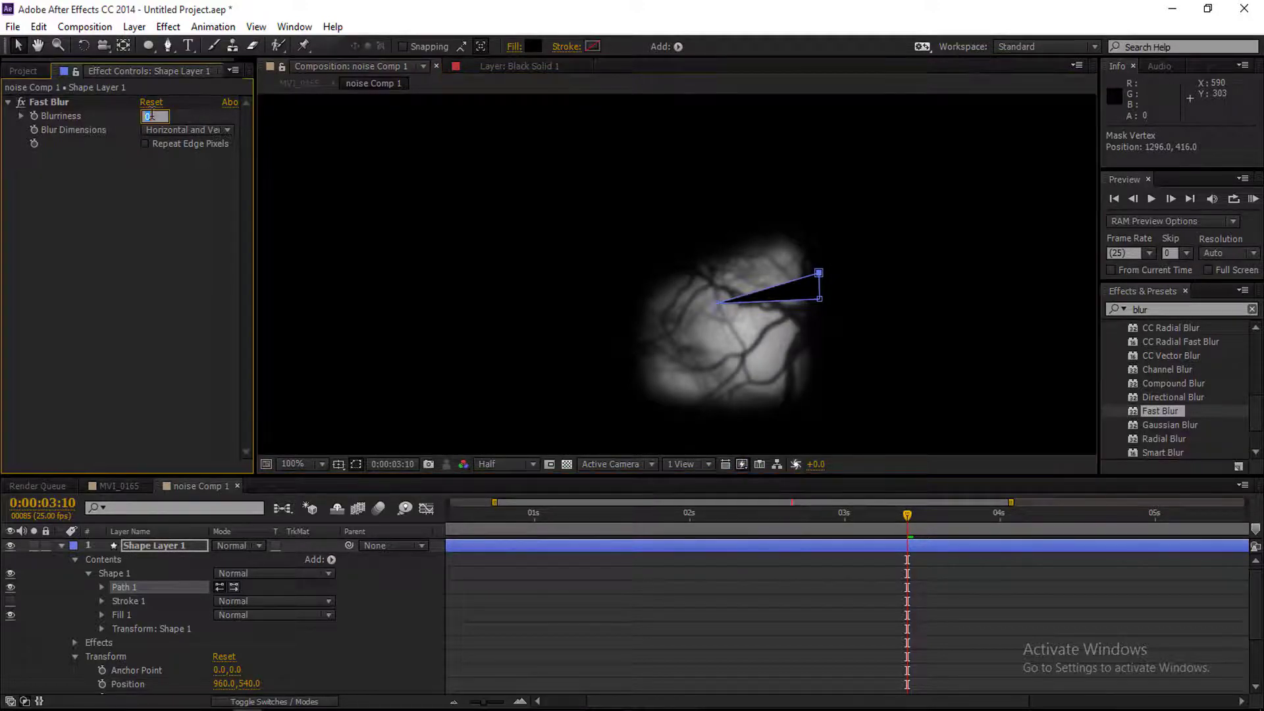
{"action": "type", "text": "15"}
{"action": "left_click", "coordinate": [149, 233]}
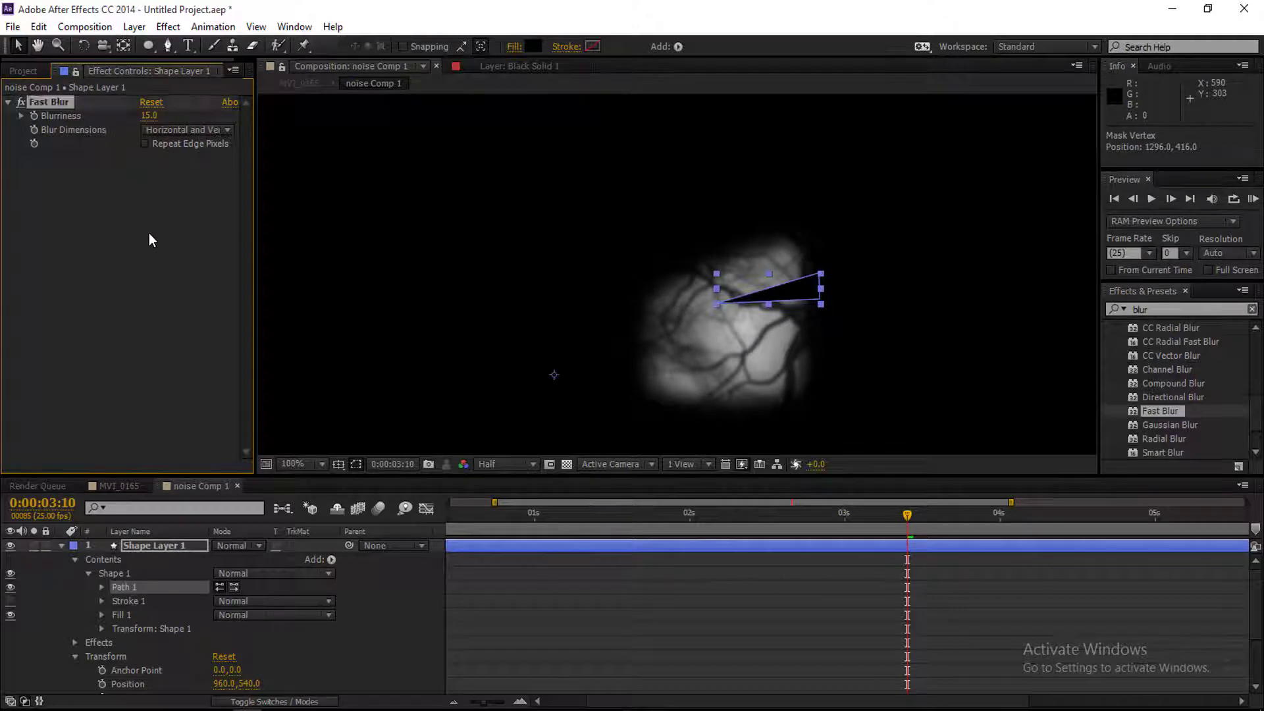
{"action": "left_click", "coordinate": [37, 486]}
{"action": "left_click", "coordinate": [101, 489]}
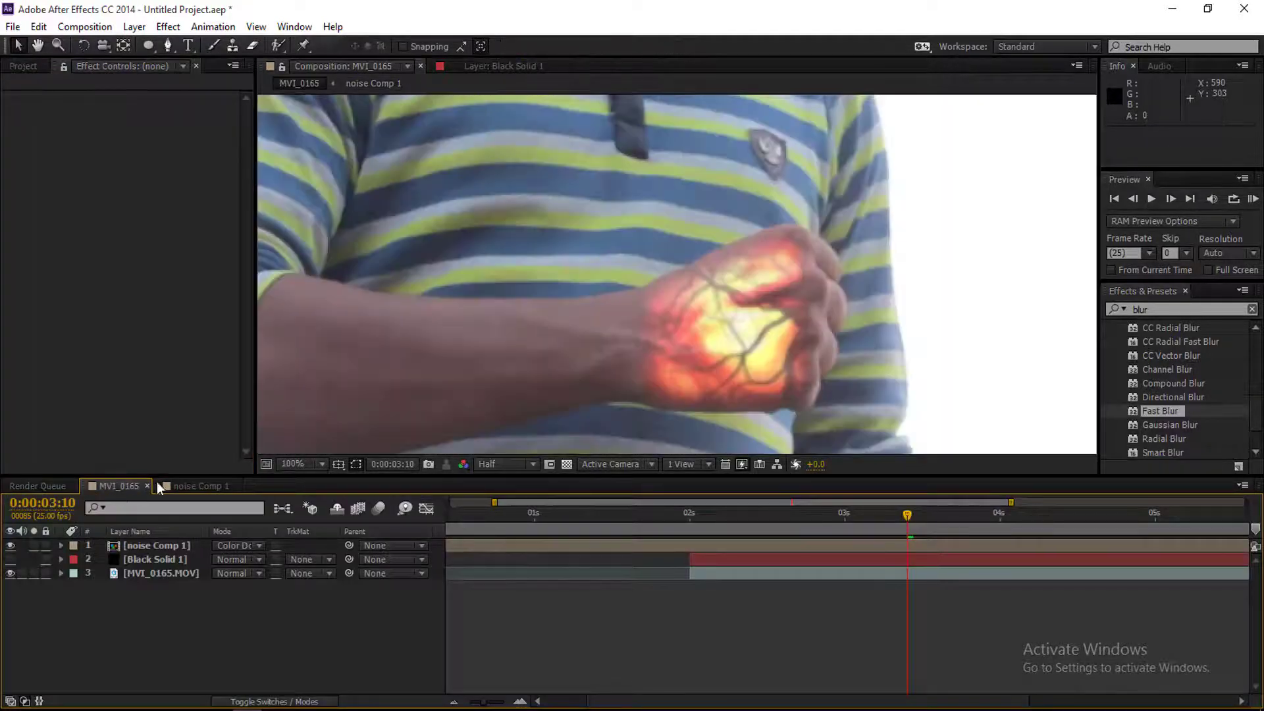
In noise Comp 1, scale the shape layer to about 93% by 122%, and return to the MVI_0165 composition.
{"action": "left_click", "coordinate": [201, 486]}
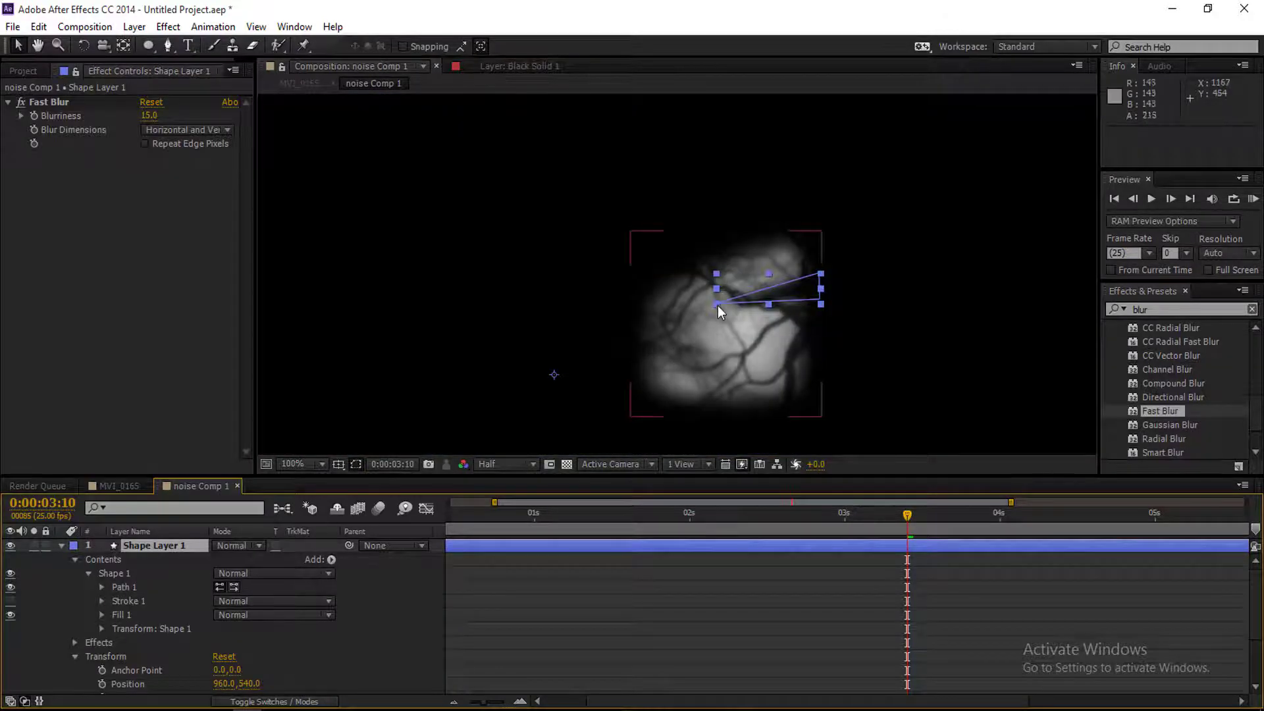
{"action": "left_click_drag", "start_coordinate": [717, 303], "coordinate": [698, 316]}
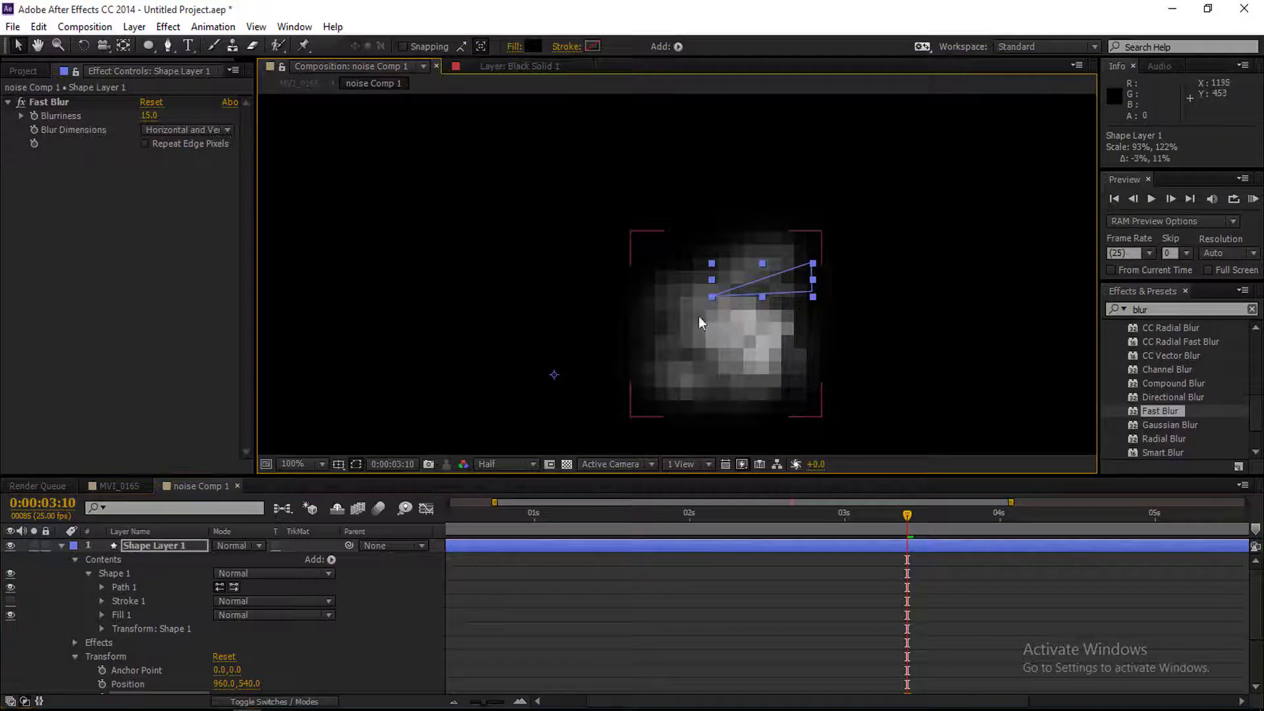
{"action": "left_click", "coordinate": [125, 486]}
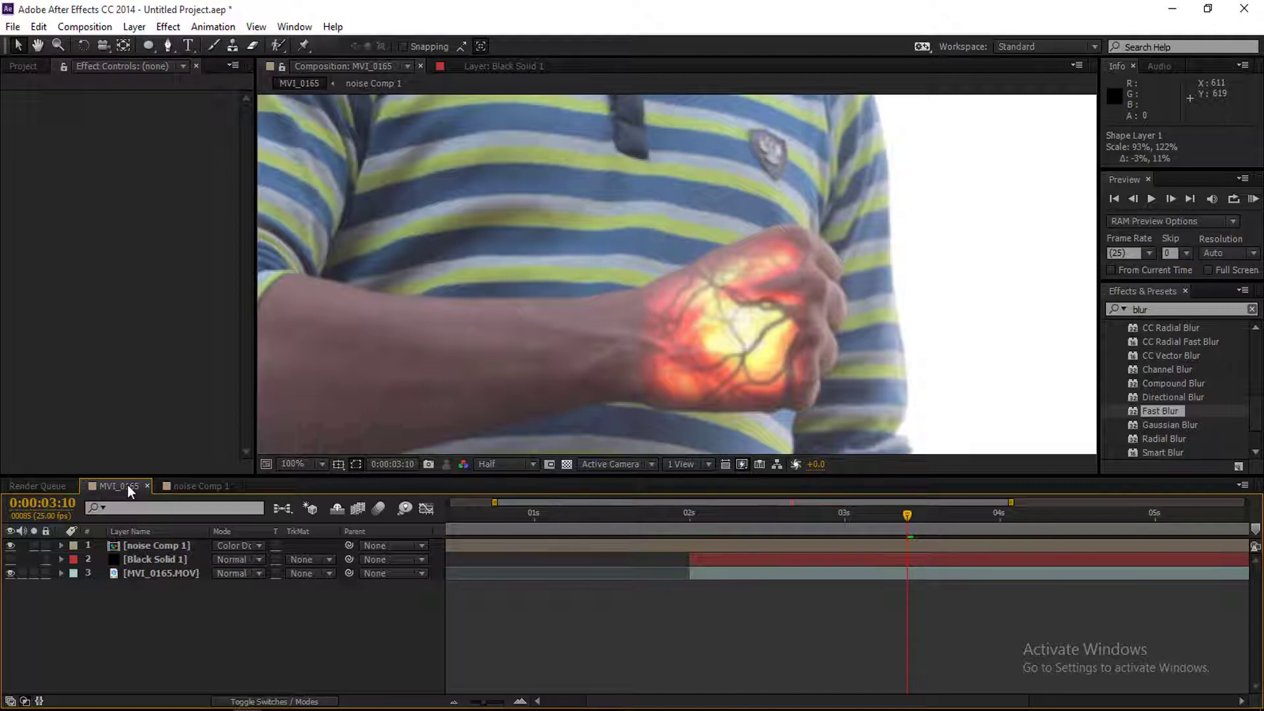
In noise Comp 1, extend the wedge's Path 1 by moving its outer corners to about 1322, 407 and 1328, 442, checking the result in MVI_0165.
{"action": "left_click", "coordinate": [196, 484]}
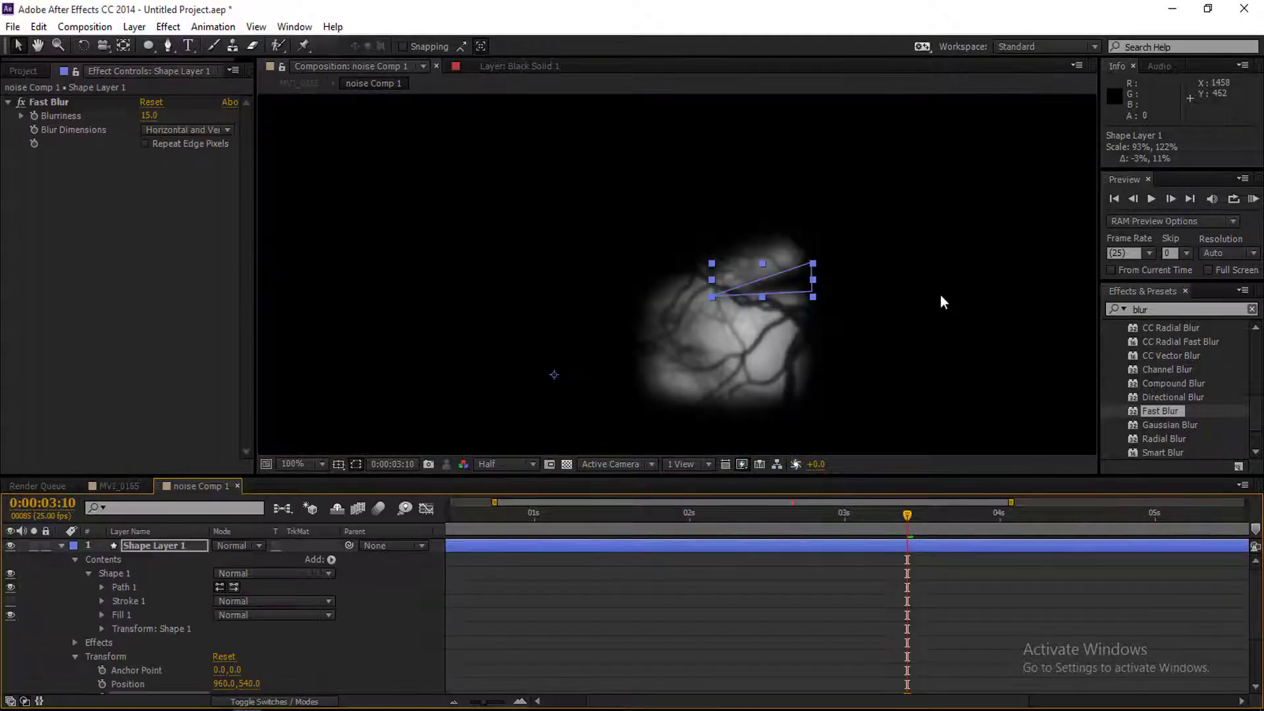
{"action": "left_click", "coordinate": [815, 280]}
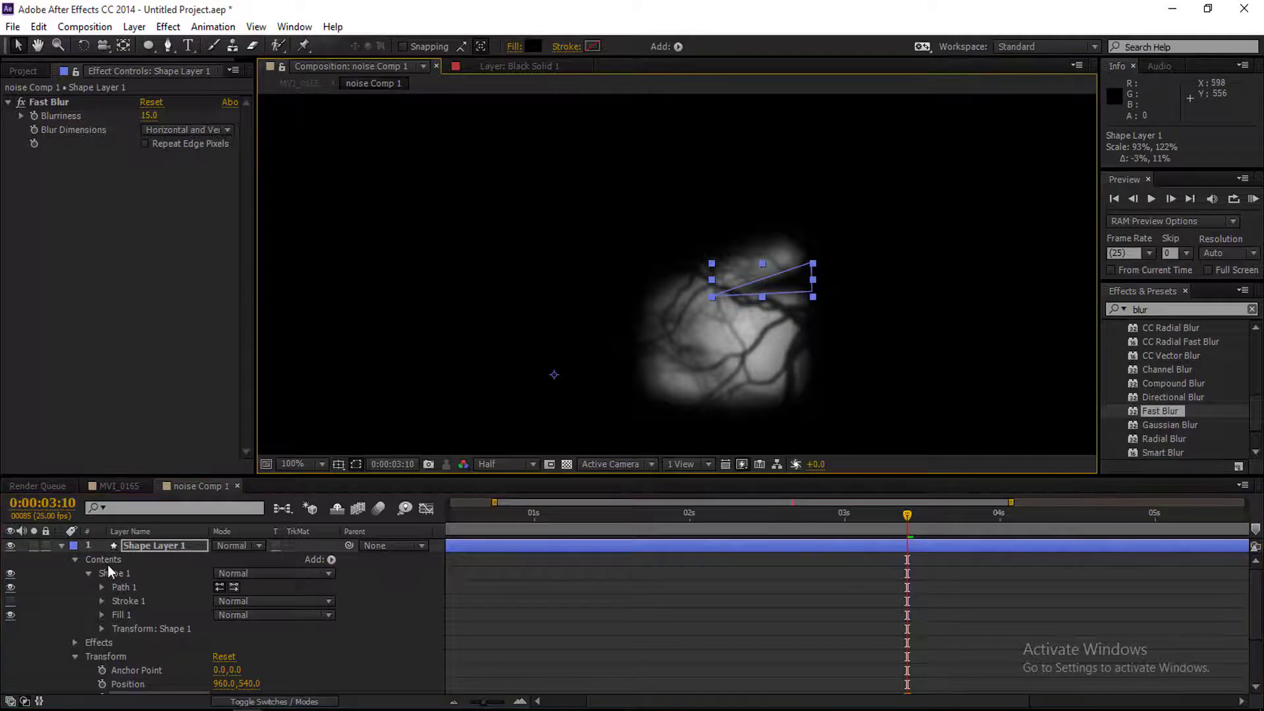
{"action": "left_click", "coordinate": [124, 587]}
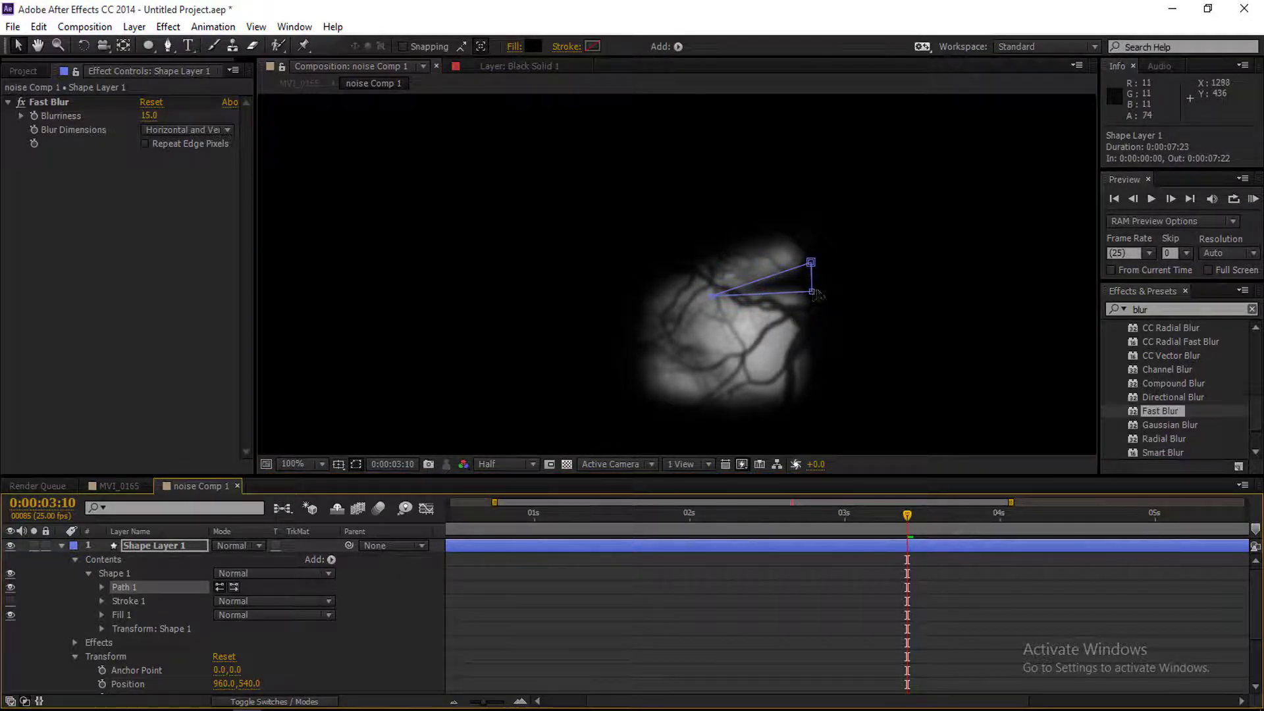
{"action": "left_click", "coordinate": [848, 282]}
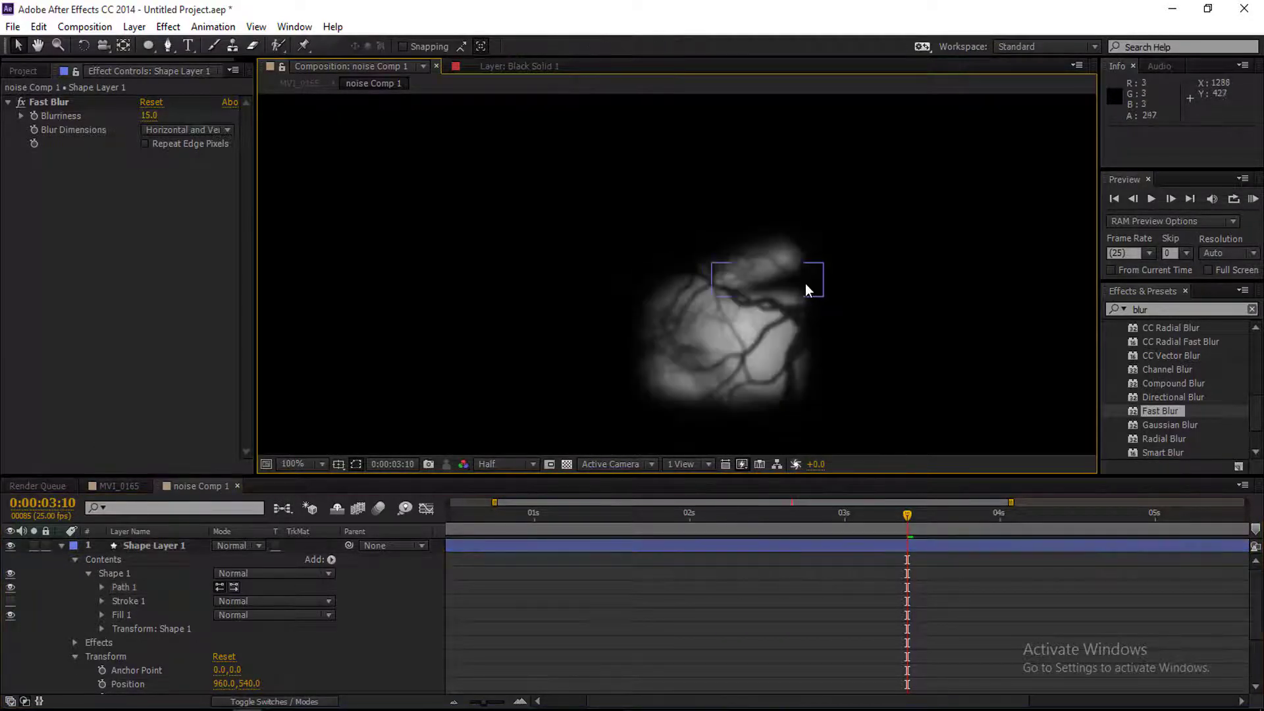
{"action": "left_click", "coordinate": [803, 284]}
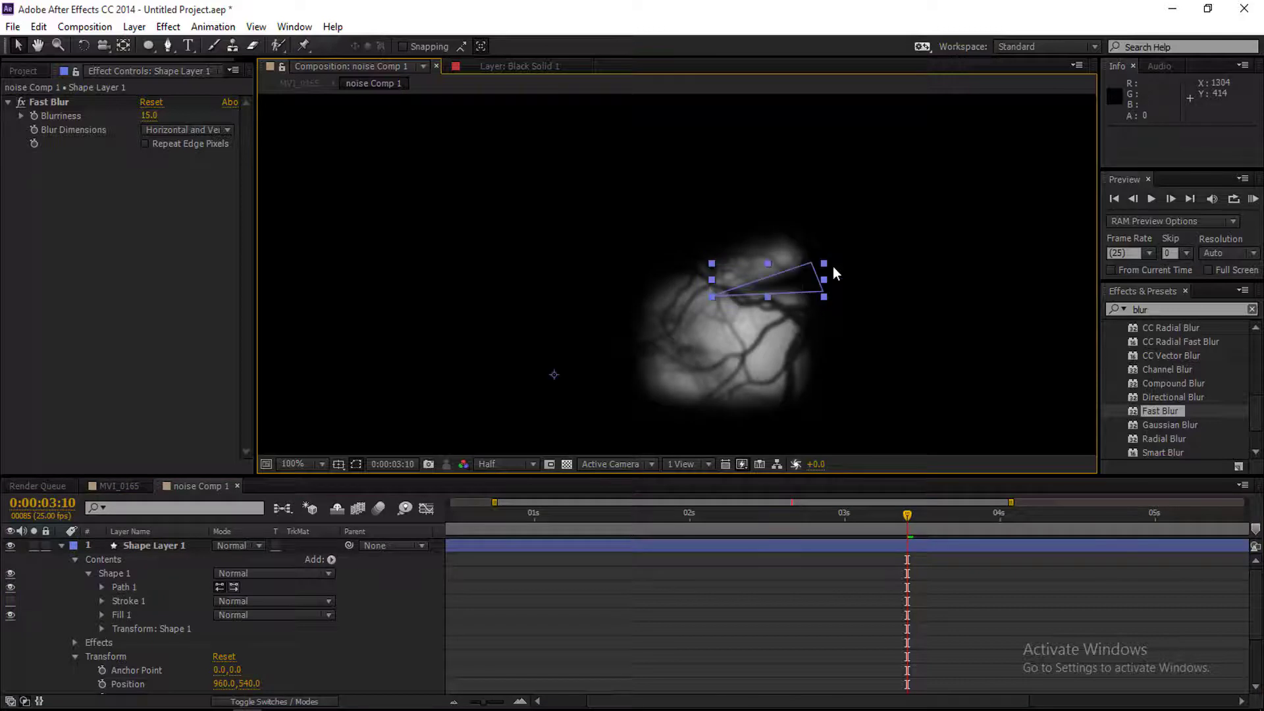
{"action": "left_click", "coordinate": [128, 588]}
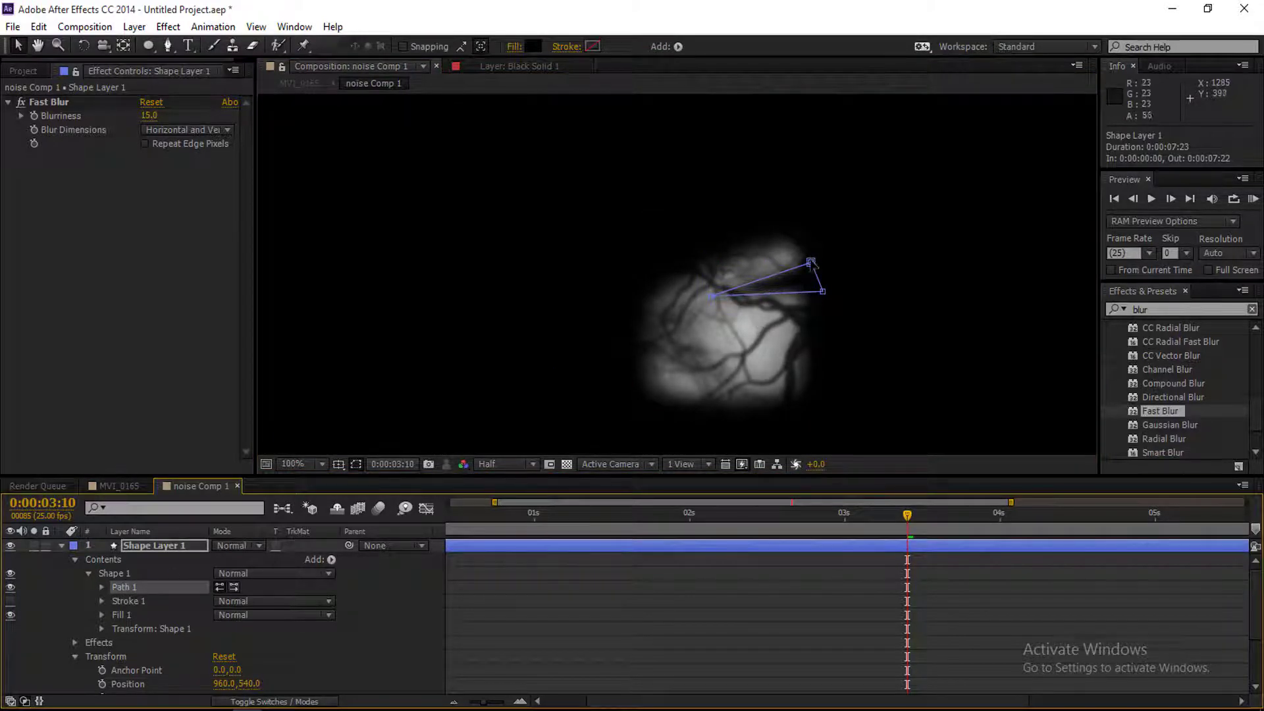
{"action": "left_click_drag", "start_coordinate": [819, 262], "coordinate": [843, 287]}
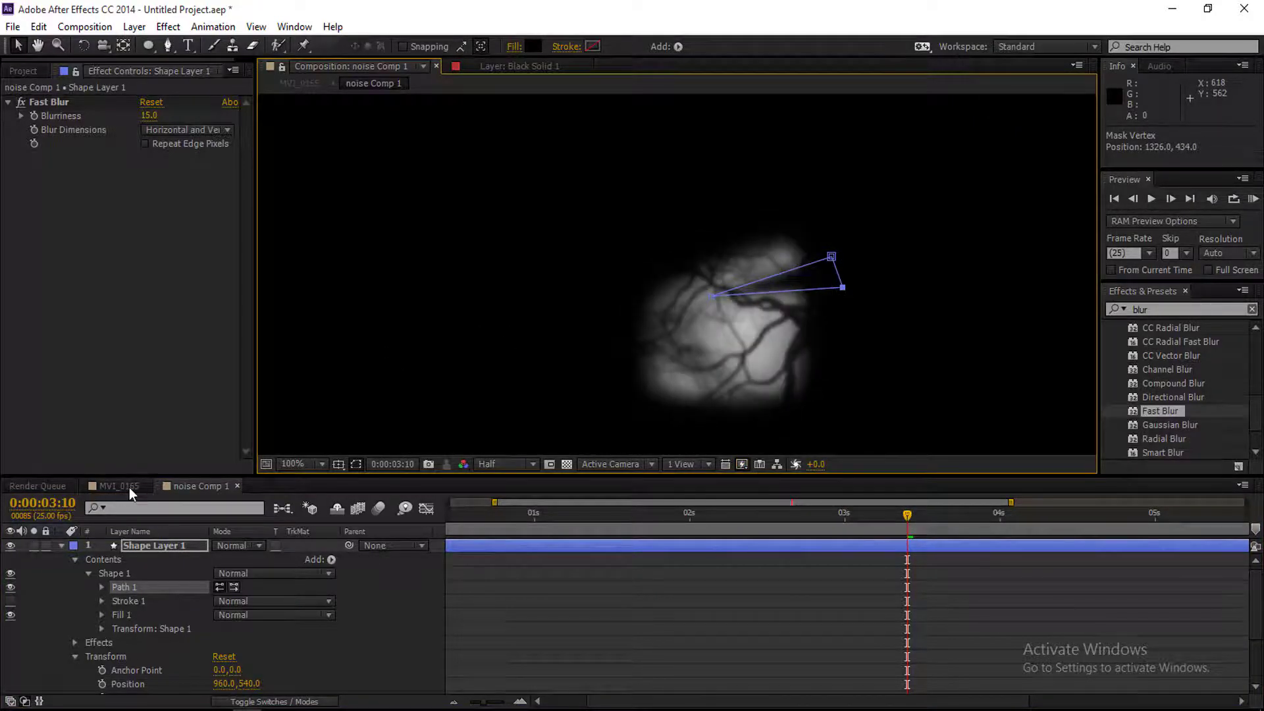
{"action": "left_click", "coordinate": [122, 486]}
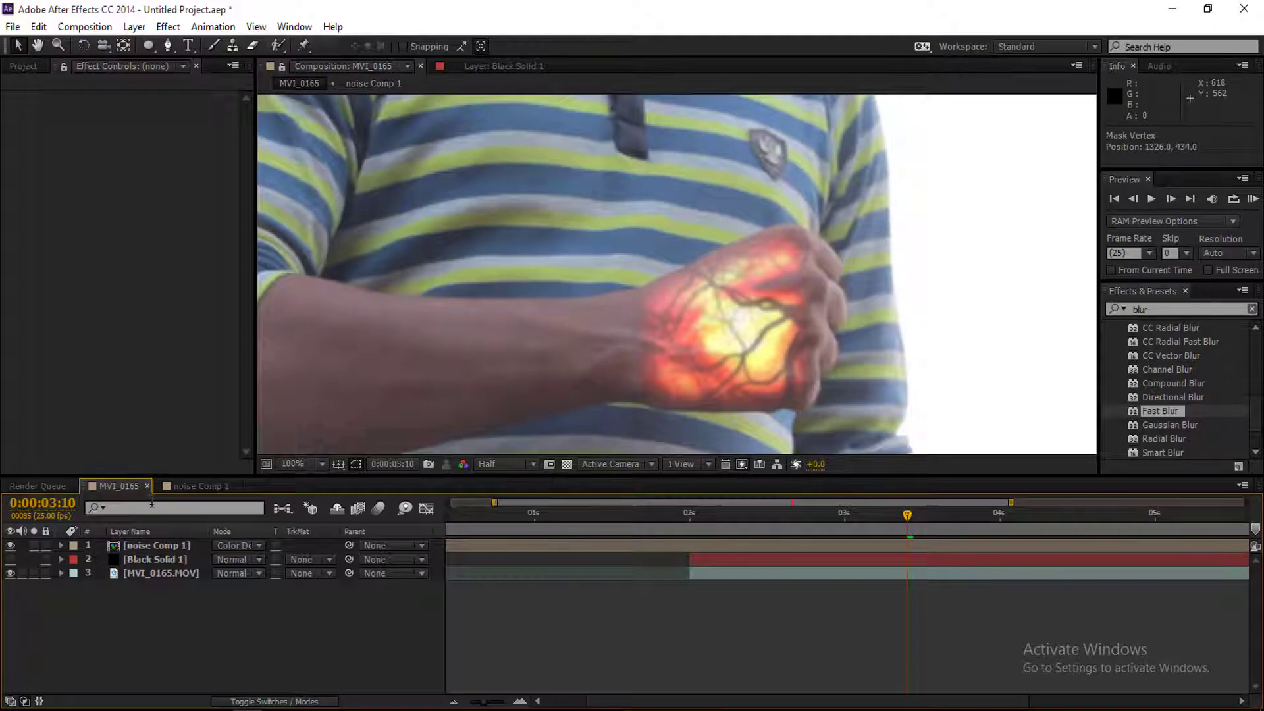
{"action": "left_click", "coordinate": [194, 486]}
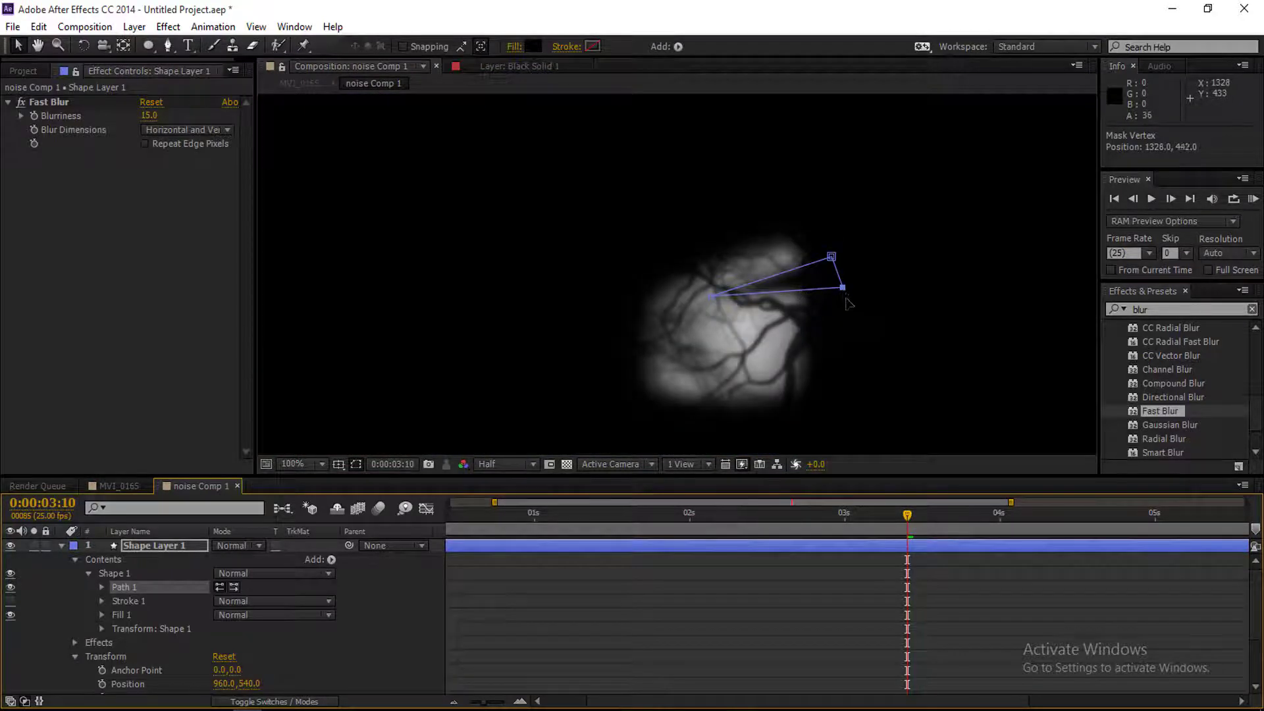
{"action": "left_click_drag", "start_coordinate": [843, 289], "coordinate": [844, 301]}
{"action": "left_click_drag", "start_coordinate": [832, 259], "coordinate": [844, 270]}
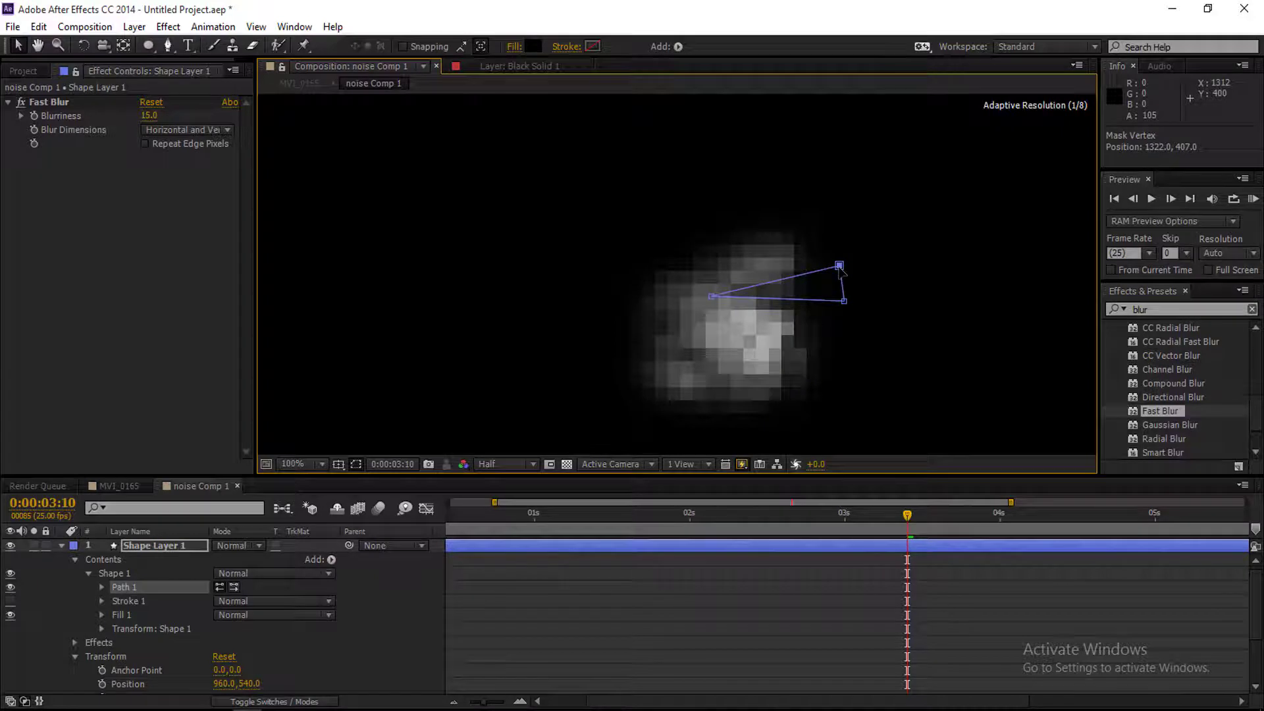
{"action": "left_click", "coordinate": [128, 485]}
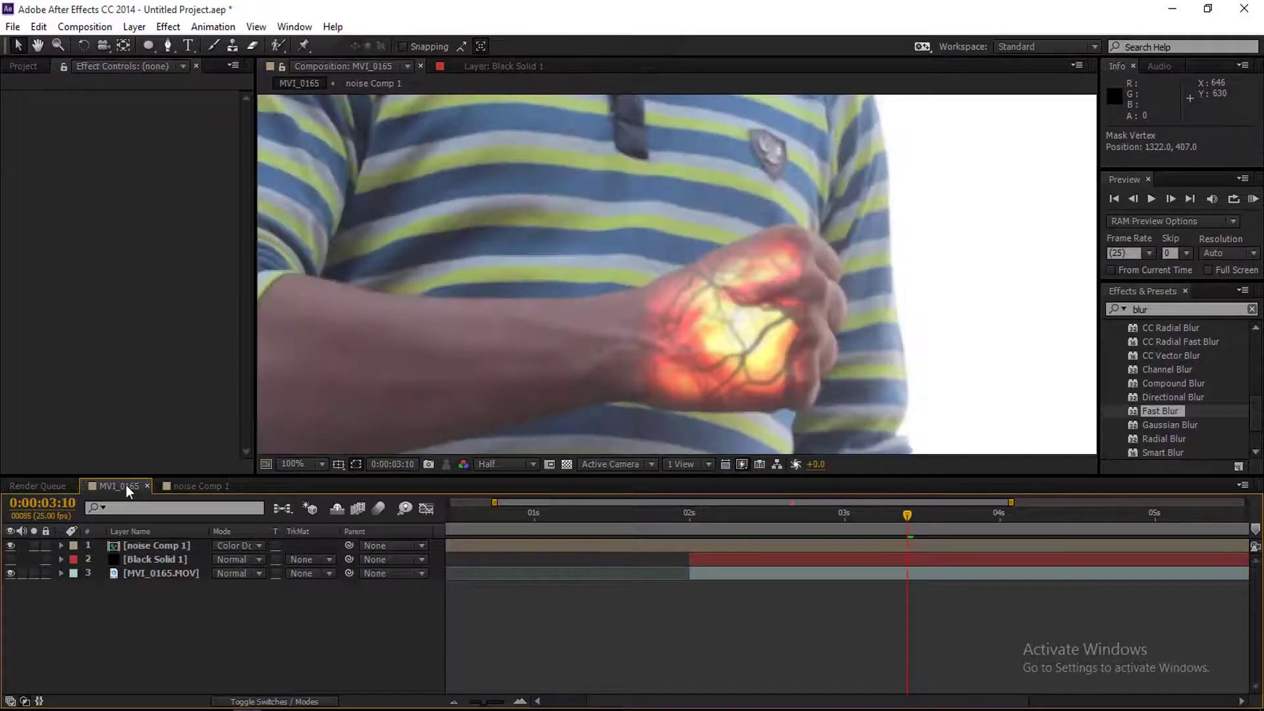
Draw a second closed three-point wedge below the first on noise Comp 1's shape layer with the Pen tool, and check it in MVI_0165.
{"action": "left_click", "coordinate": [137, 545]}
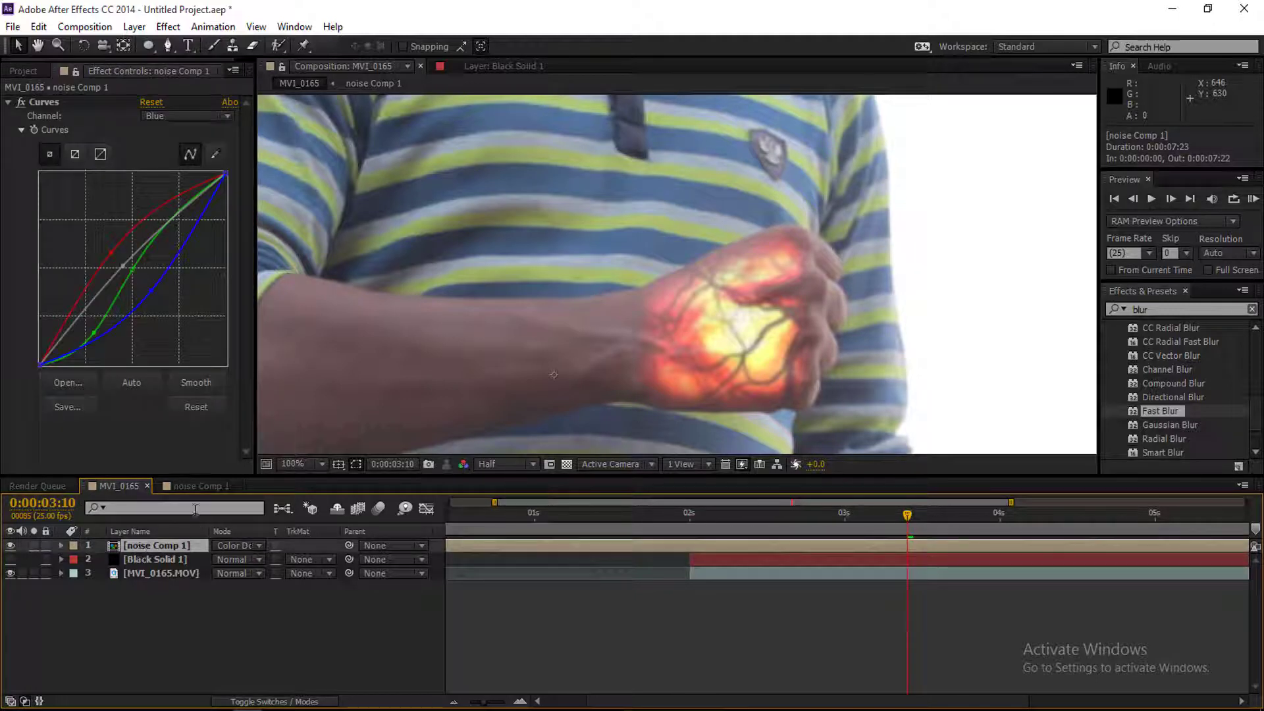
{"action": "left_click", "coordinate": [203, 487]}
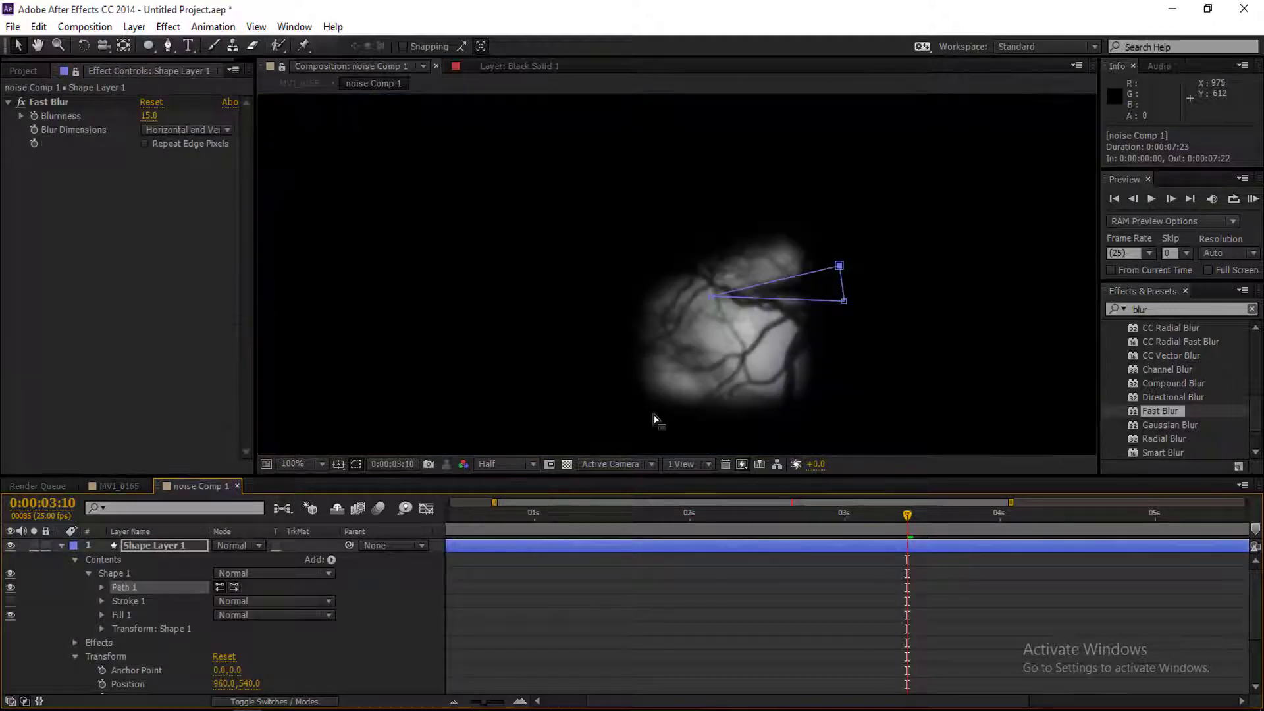
{"action": "left_click", "coordinate": [168, 45]}
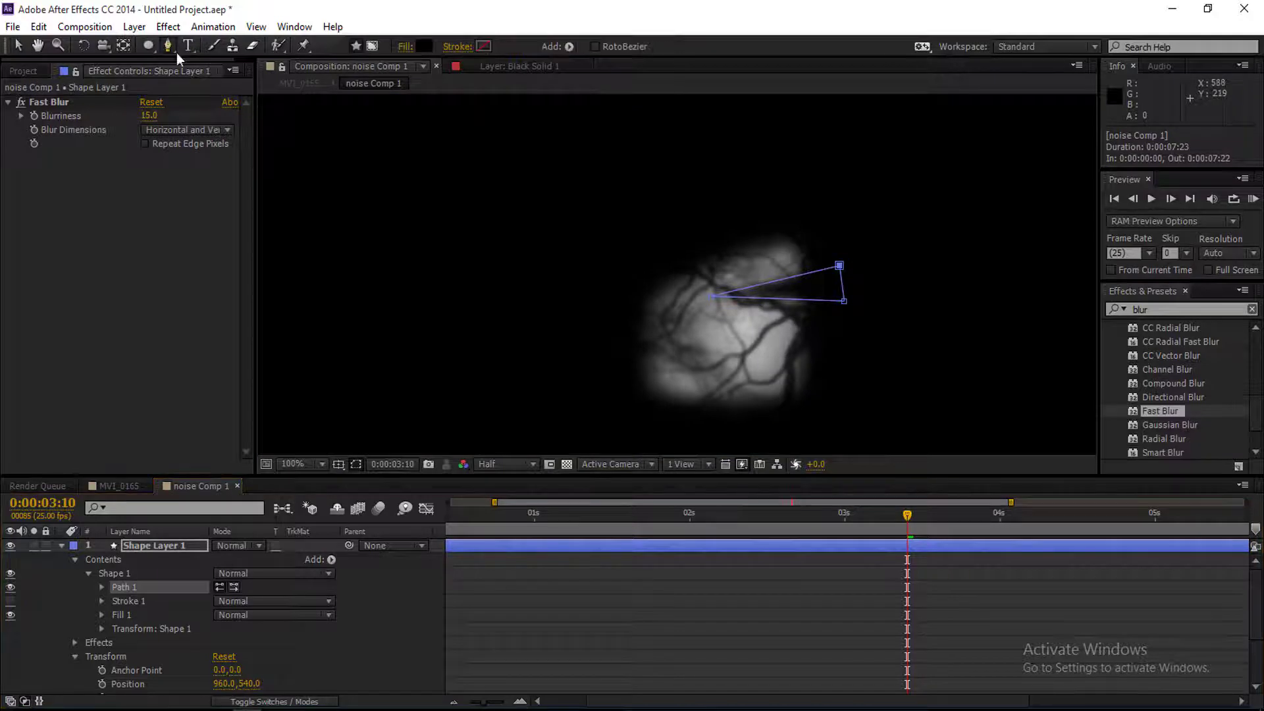
{"action": "left_click", "coordinate": [748, 331]}
{"action": "left_click", "coordinate": [848, 334]}
{"action": "left_click", "coordinate": [839, 352]}
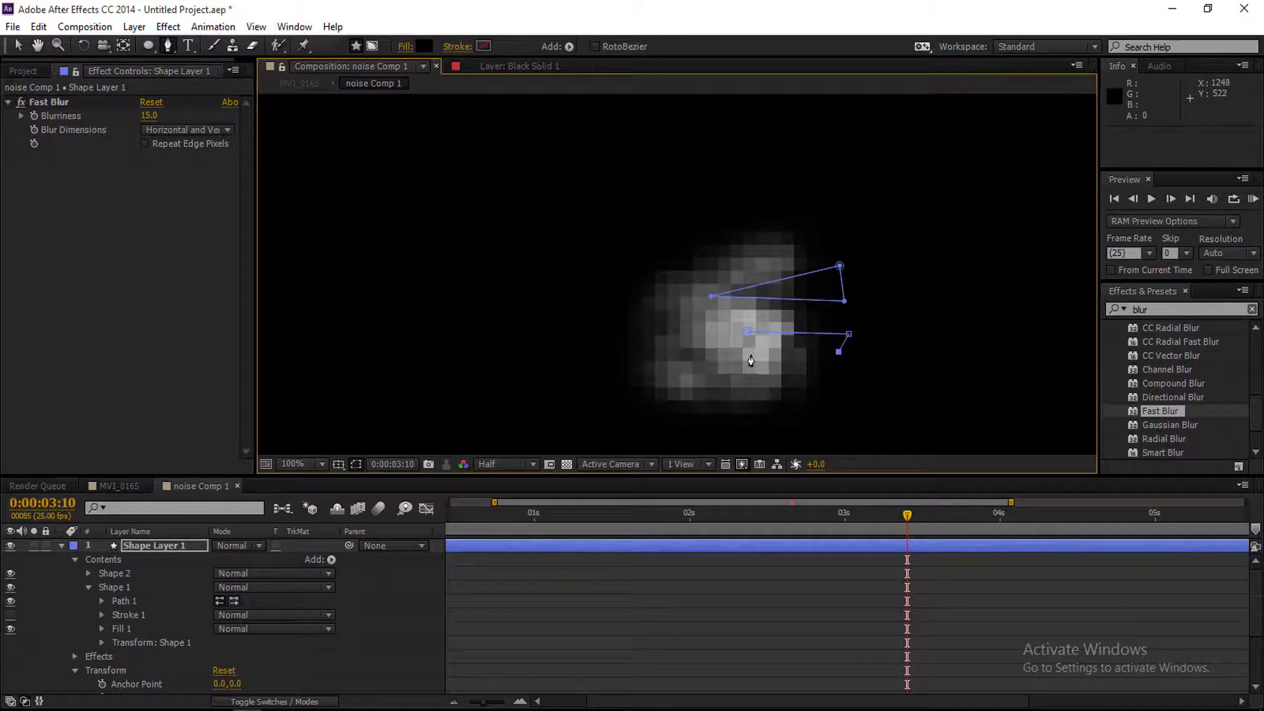
{"action": "left_click", "coordinate": [748, 332]}
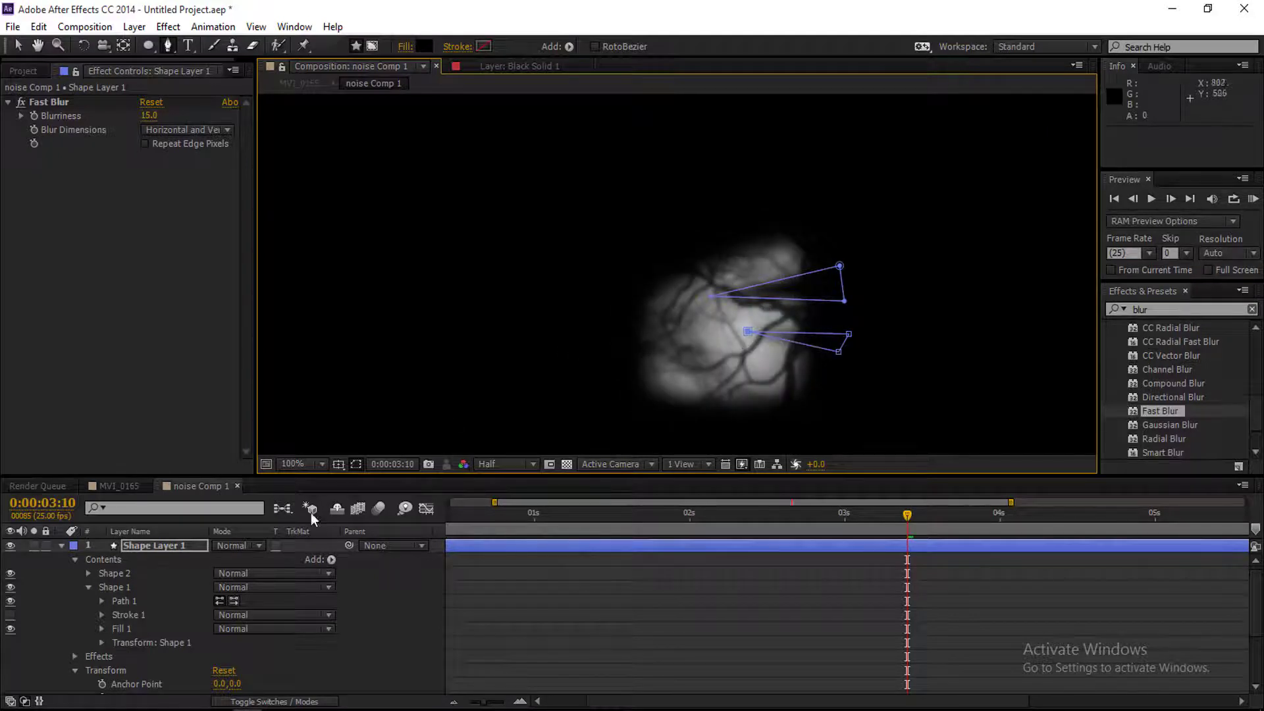
{"action": "left_click", "coordinate": [117, 488]}
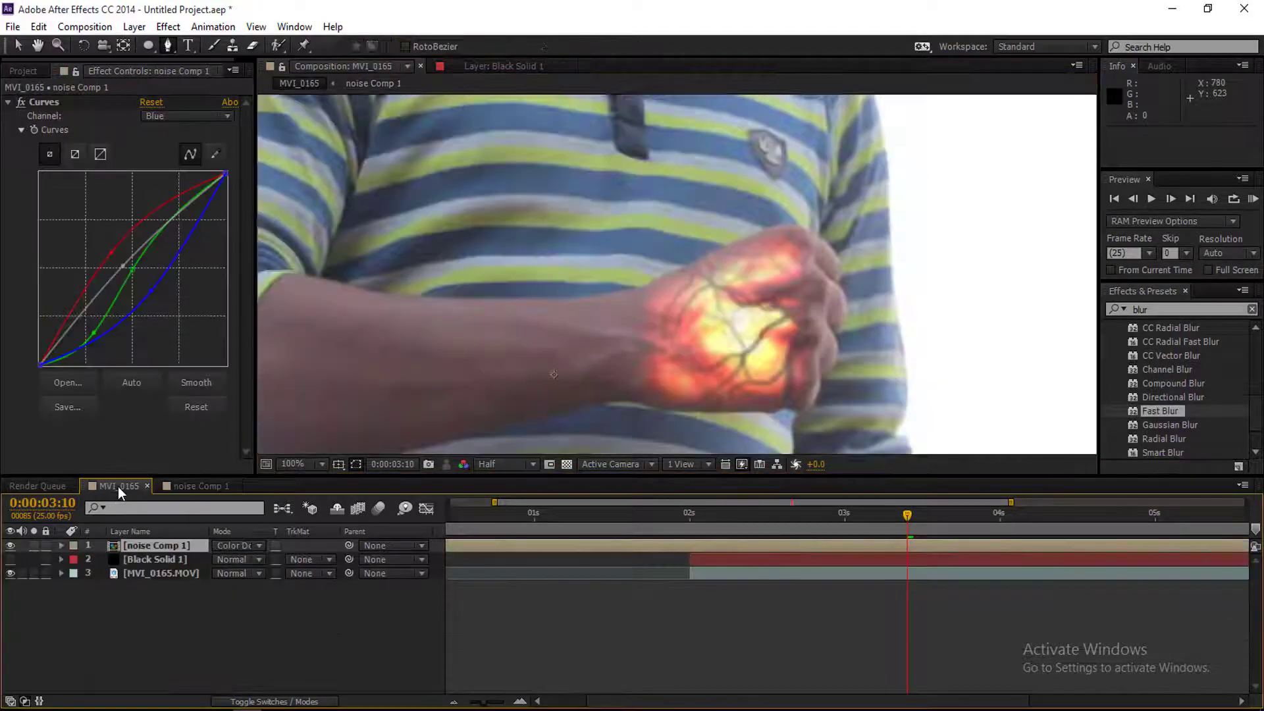
Reshape the second wedge by moving its tip to about 1168, 485 and its outer corners inward, the lower to about 1312, 510, and check MVI_0165.
{"action": "left_click", "coordinate": [204, 485]}
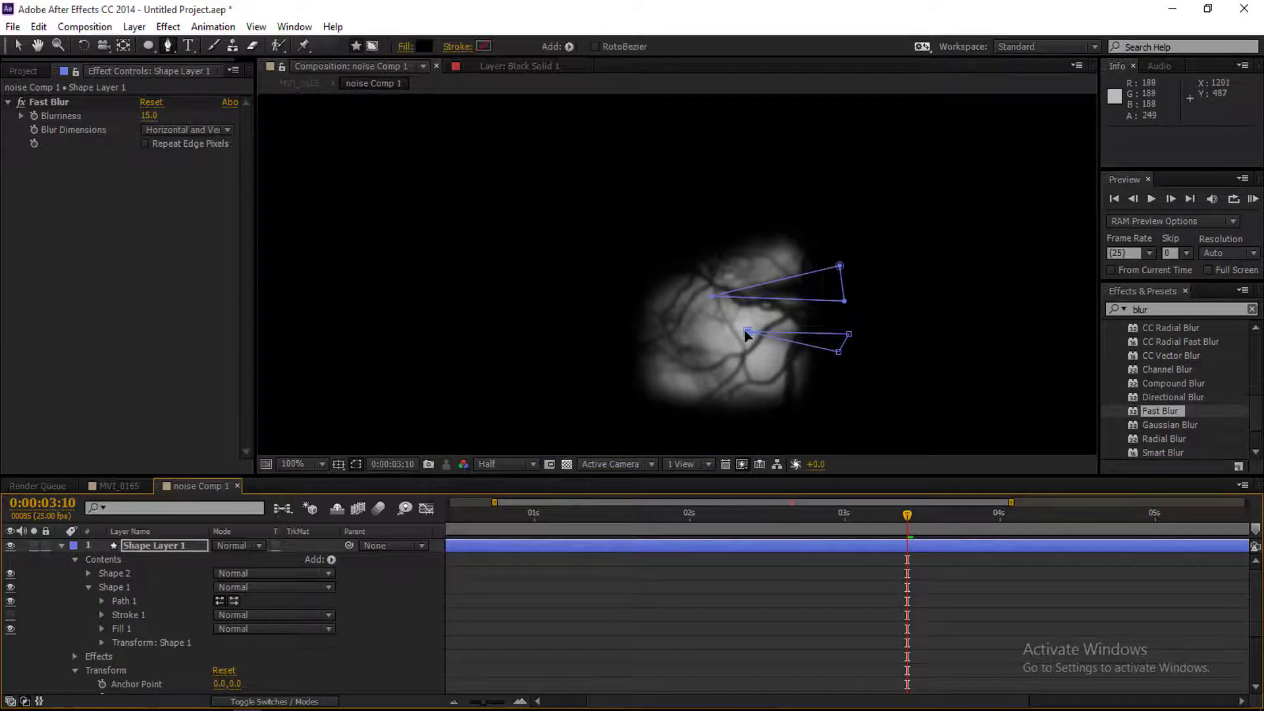
{"action": "left_click_drag", "start_coordinate": [748, 332], "coordinate": [713, 326]}
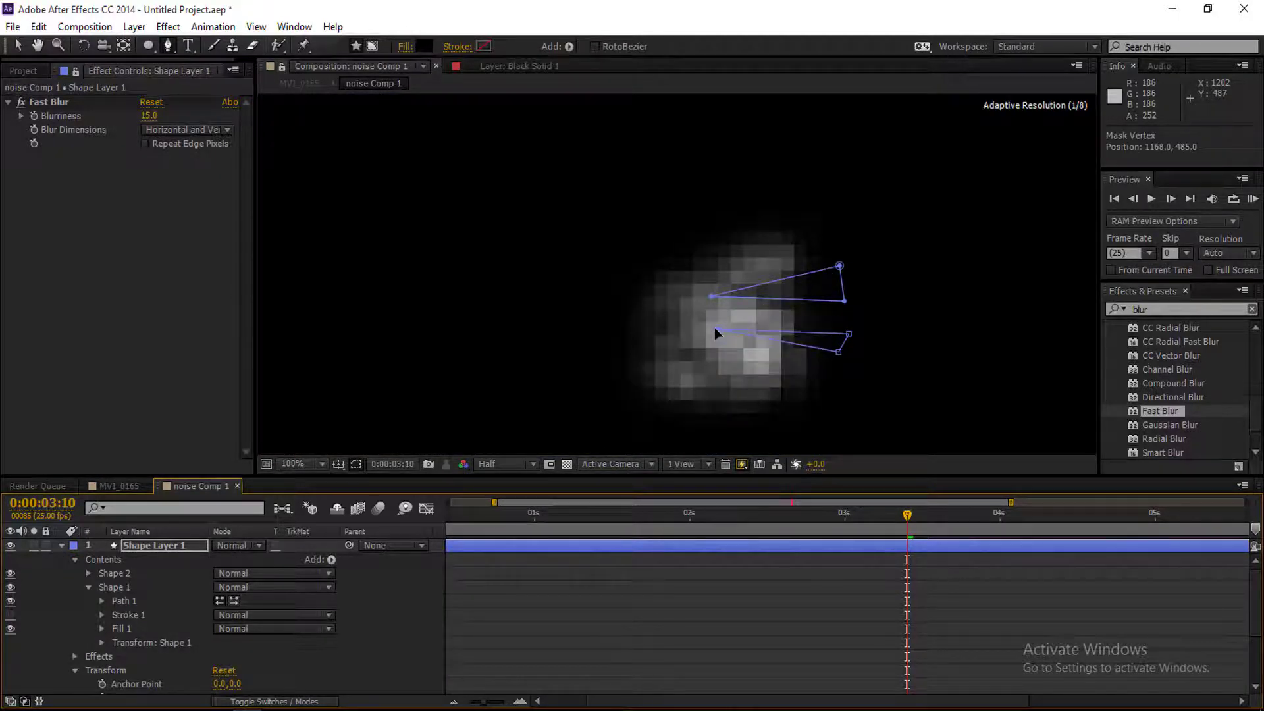
{"action": "mouse_move", "coordinate": [848, 333]}
{"action": "left_mouse_down"}
{"action": "mouse_move", "coordinate": [832, 330]}
{"action": "mouse_move", "coordinate": [832, 349]}
{"action": "left_mouse_up"}
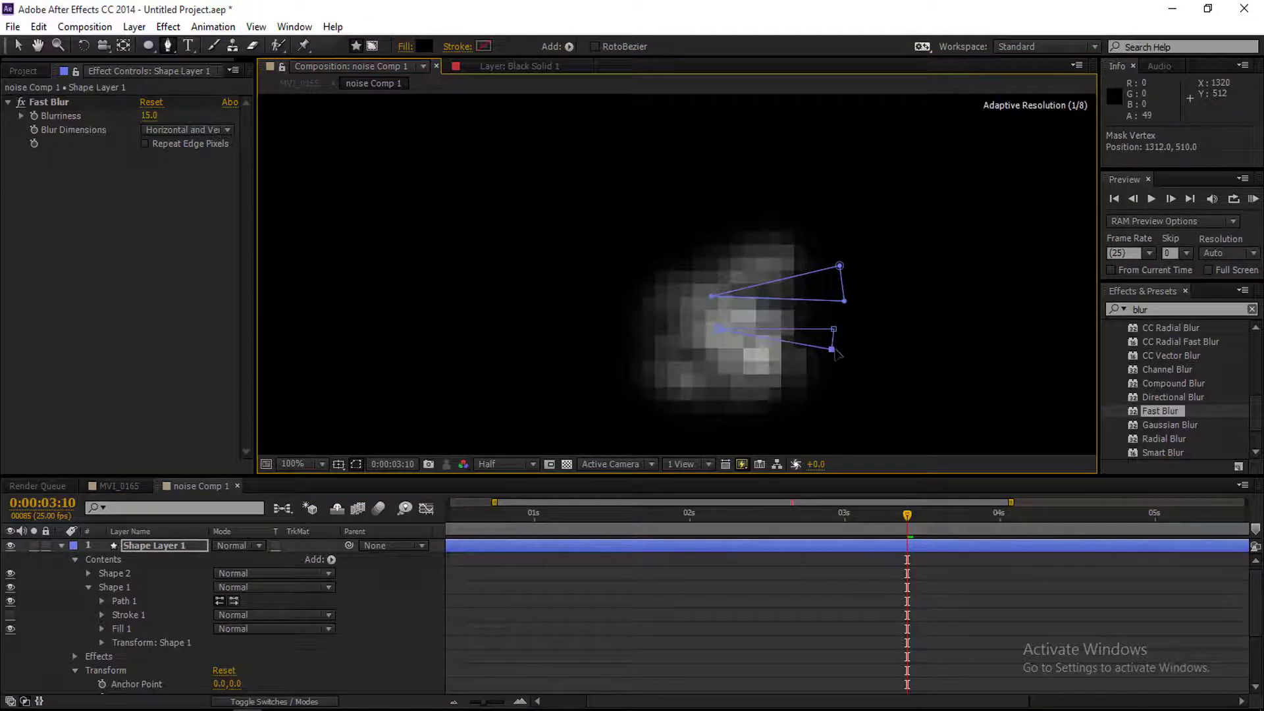
{"action": "left_click", "coordinate": [122, 491]}
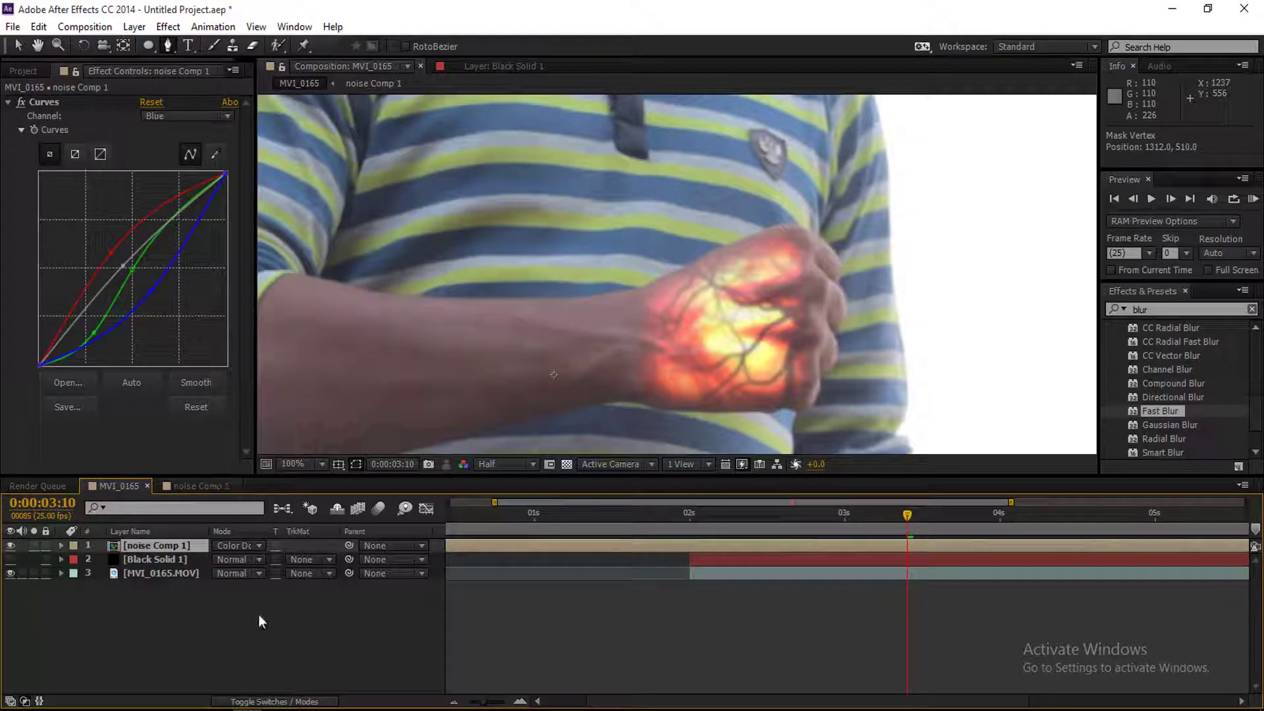
Reveal the keyframed properties of Black Solid 1 and copy its Position, Scale and Rotation keyframes.
{"action": "left_click", "coordinate": [224, 627]}
{"action": "left_click", "coordinate": [164, 548]}
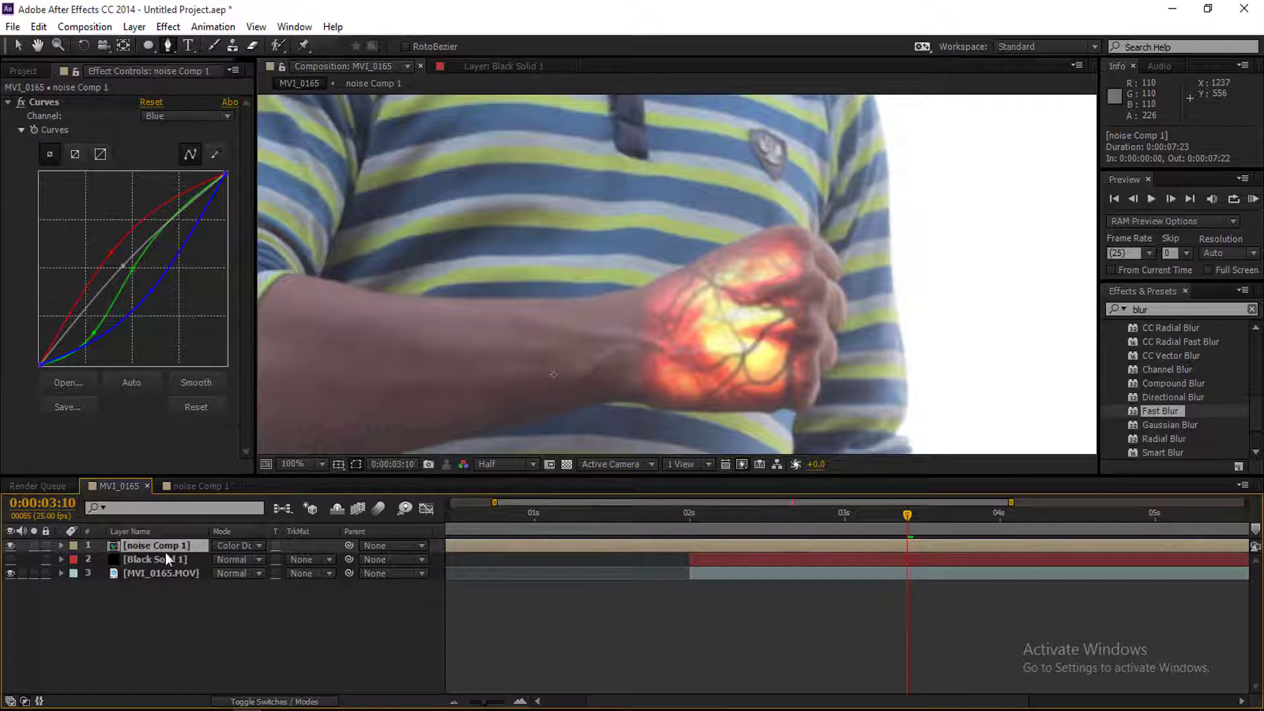
{"action": "left_click", "coordinate": [169, 565]}
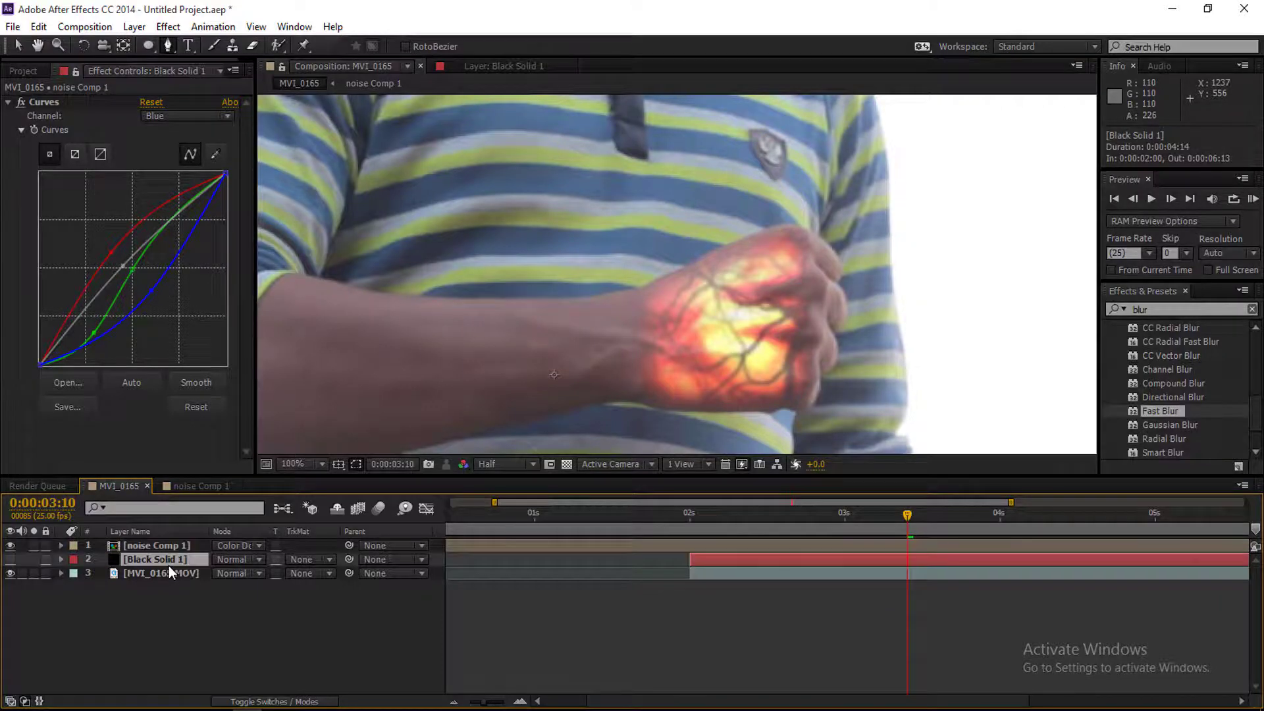
{"action": "key", "text": "u"}
{"action": "left_click", "coordinate": [130, 576]}
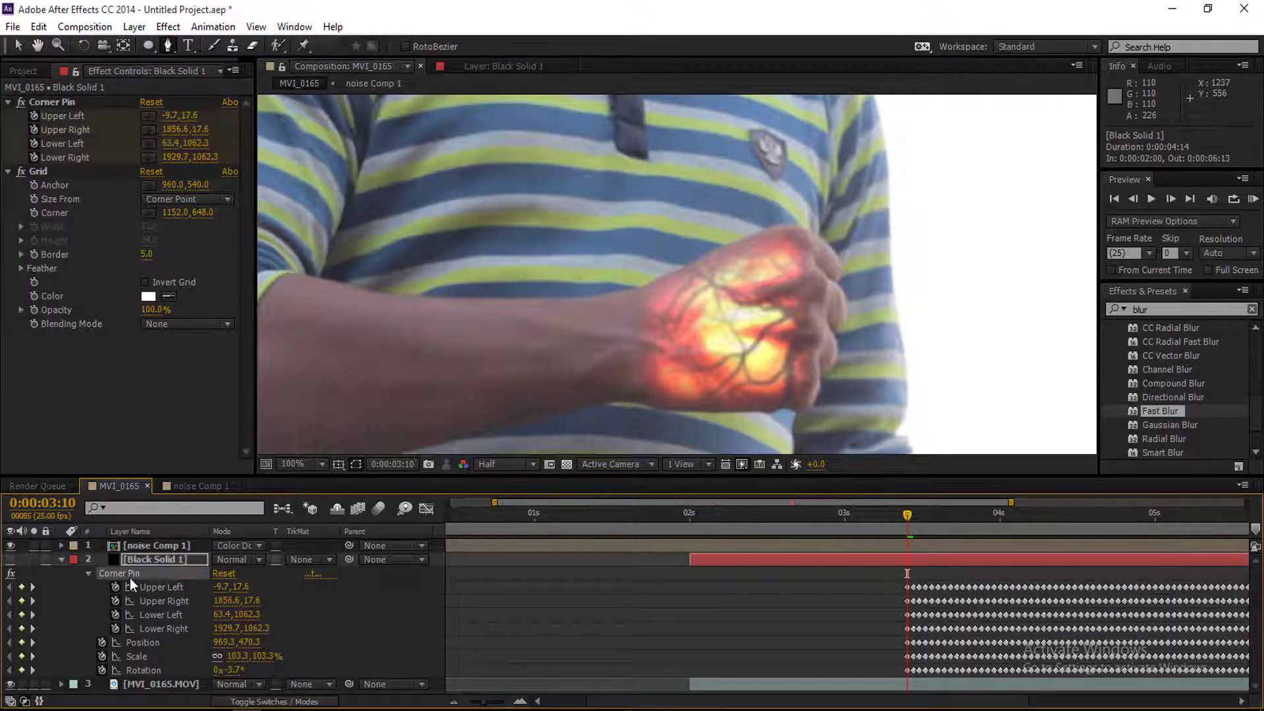
{"action": "left_click", "coordinate": [131, 641]}
{"action": "left_click", "coordinate": [137, 656], "text": "shift"}
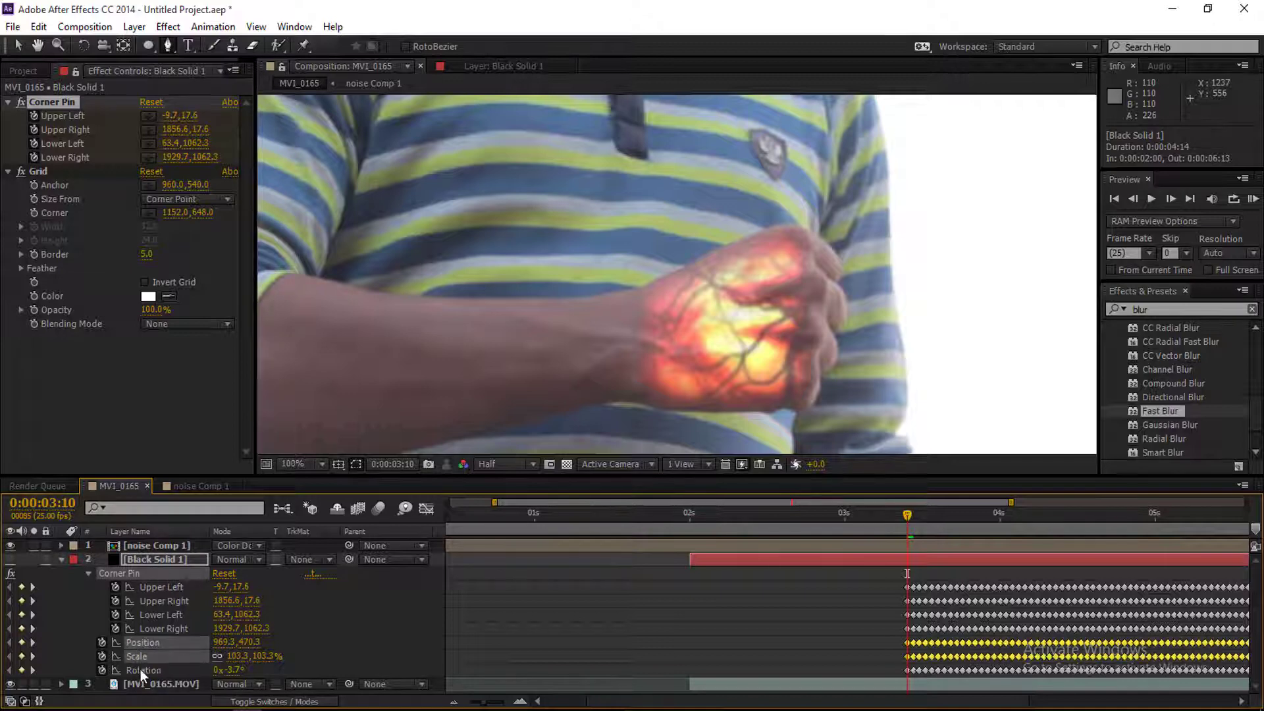
{"action": "left_click", "coordinate": [140, 671], "text": "shift"}
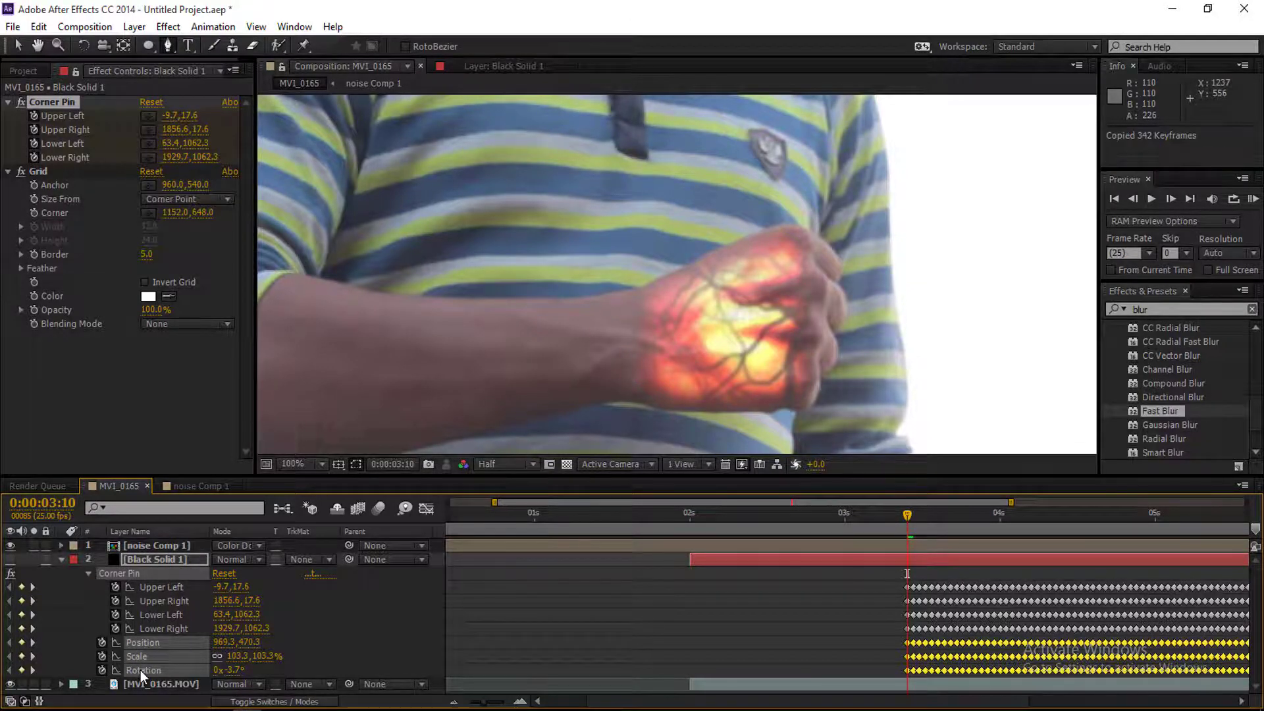
Parent the noise Comp 1 layer to Black Solid 1 and preview how the glow follows the fist.
{"action": "left_click", "coordinate": [142, 547]}
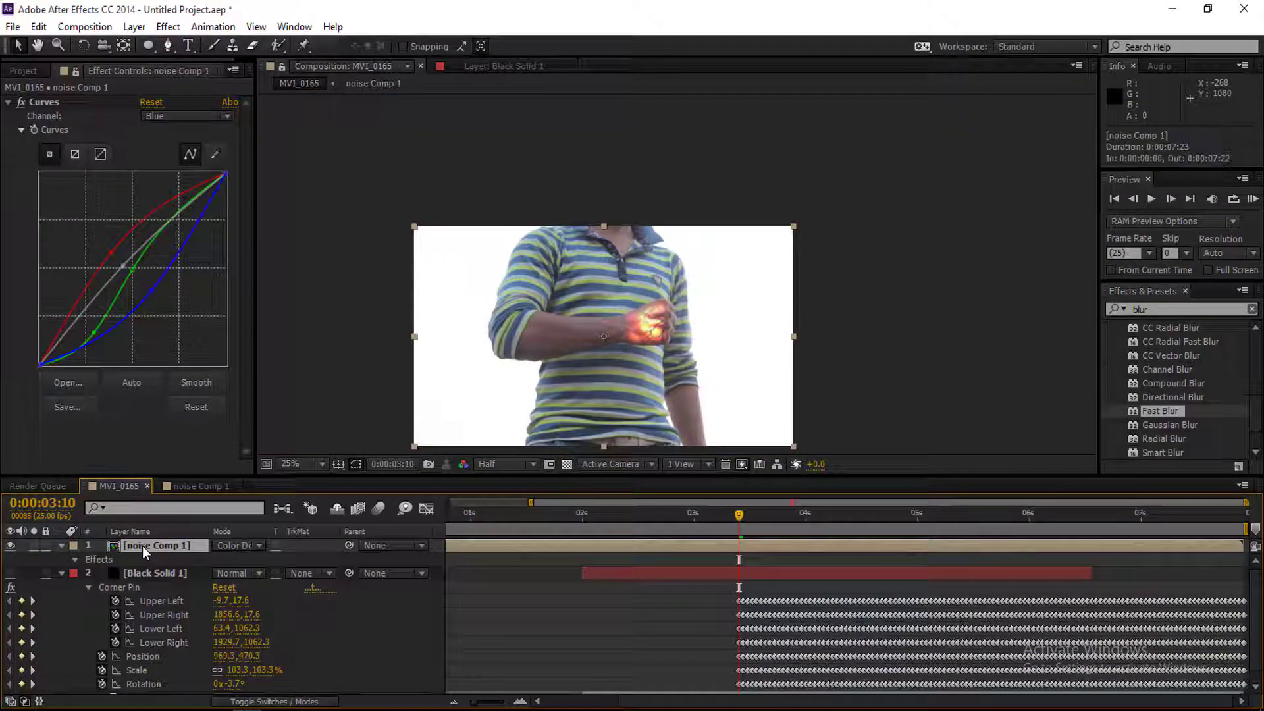
{"action": "left_click_drag", "start_coordinate": [349, 545], "coordinate": [162, 575]}
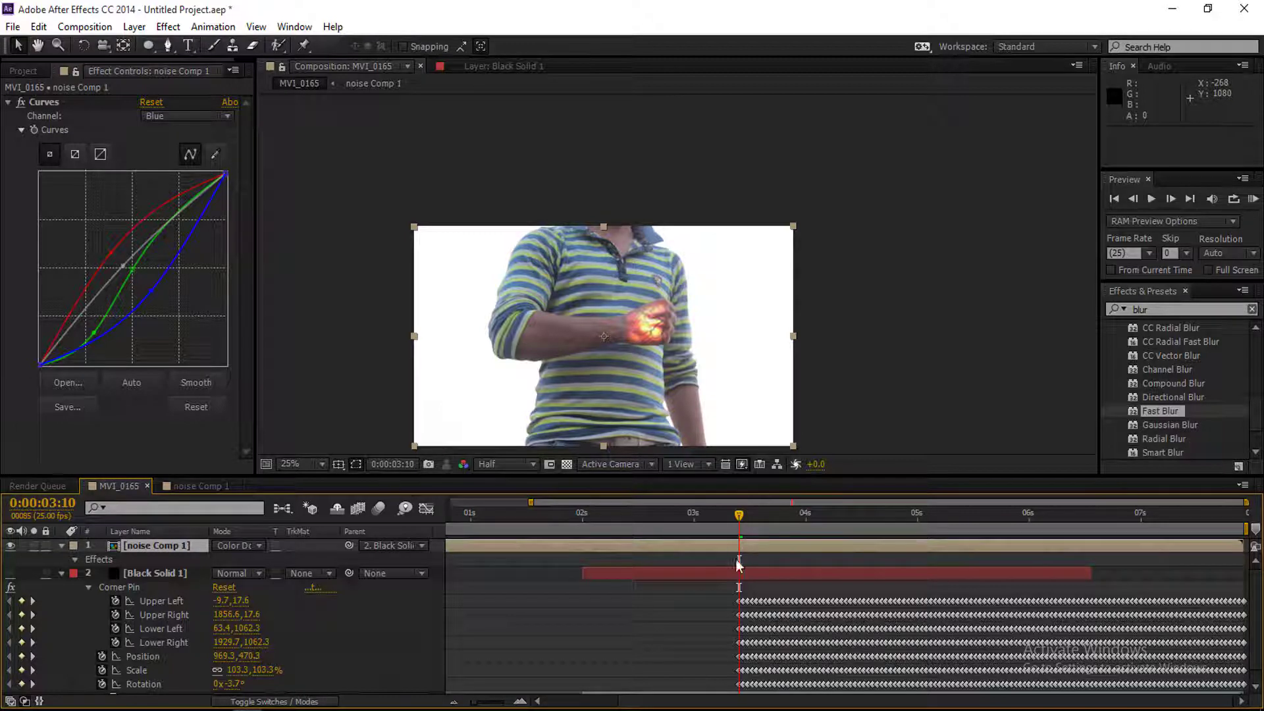
{"action": "key", "text": "KP_0"}
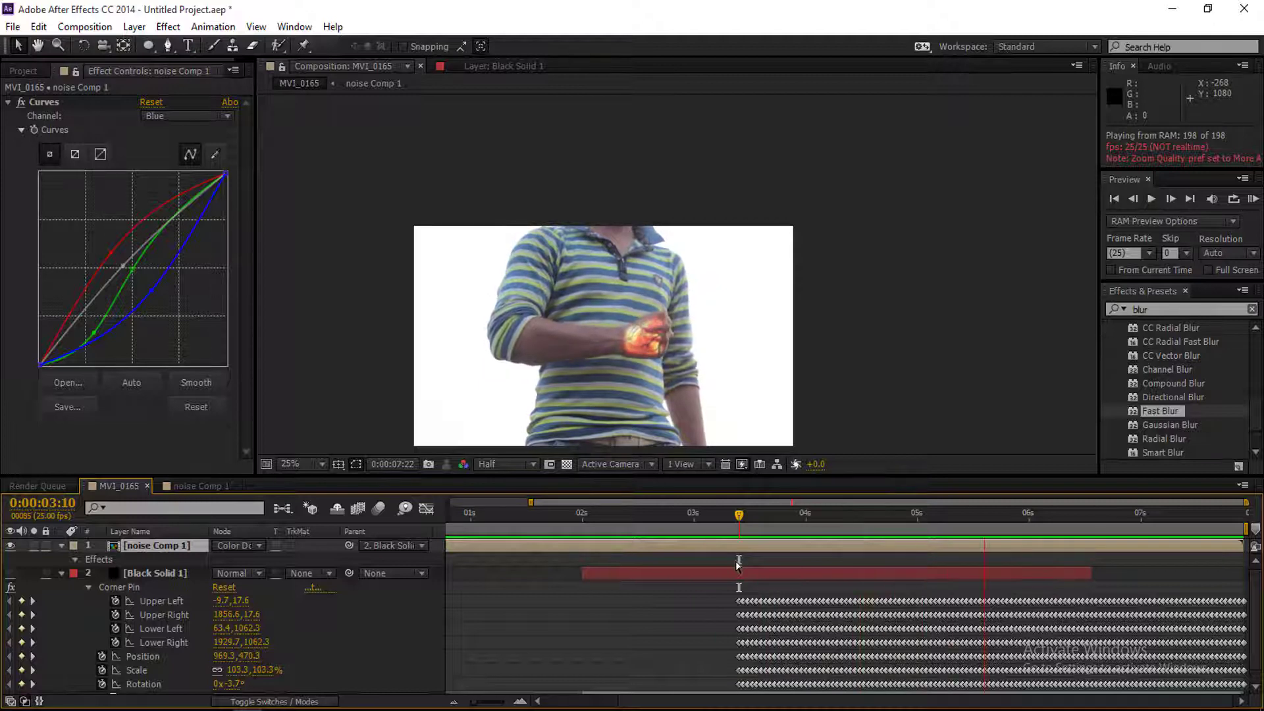
{"action": "key", "text": "space"}
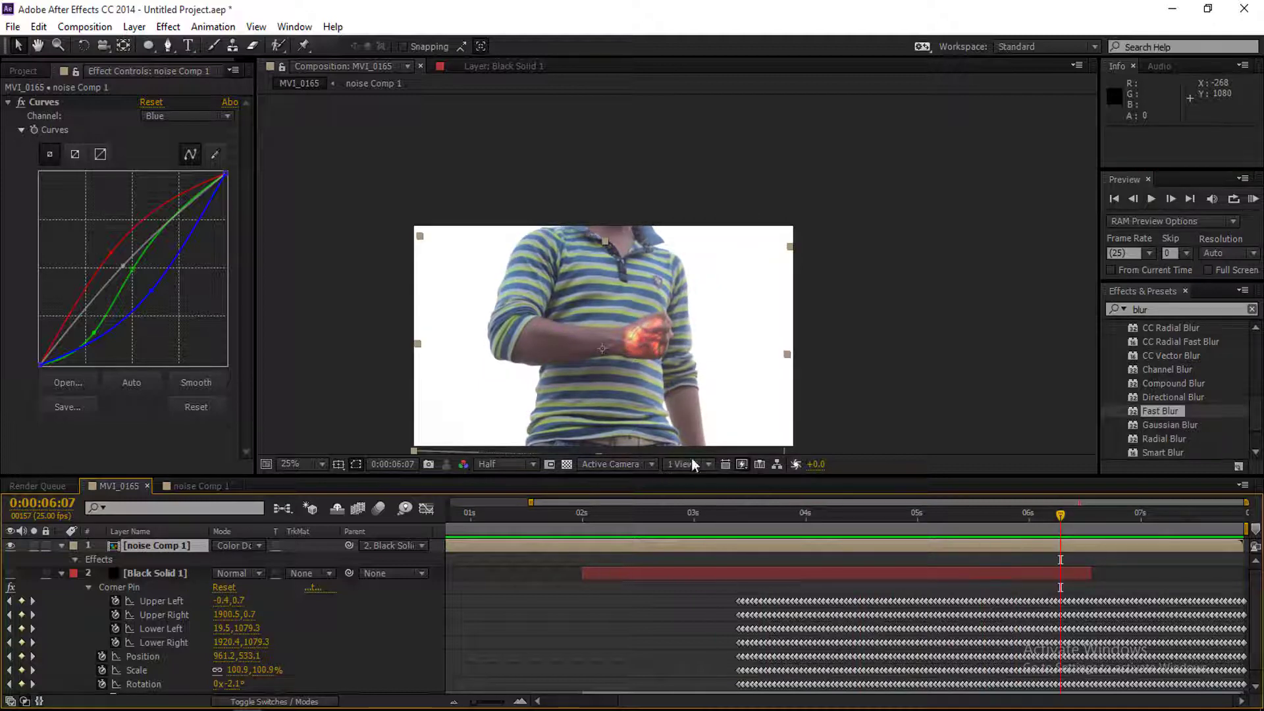
{"action": "scroll", "coordinate": [638, 371], "scroll_direction": "up", "scroll_amount": 1}
{"action": "scroll", "coordinate": [636, 355], "scroll_direction": "up", "scroll_amount": 1}
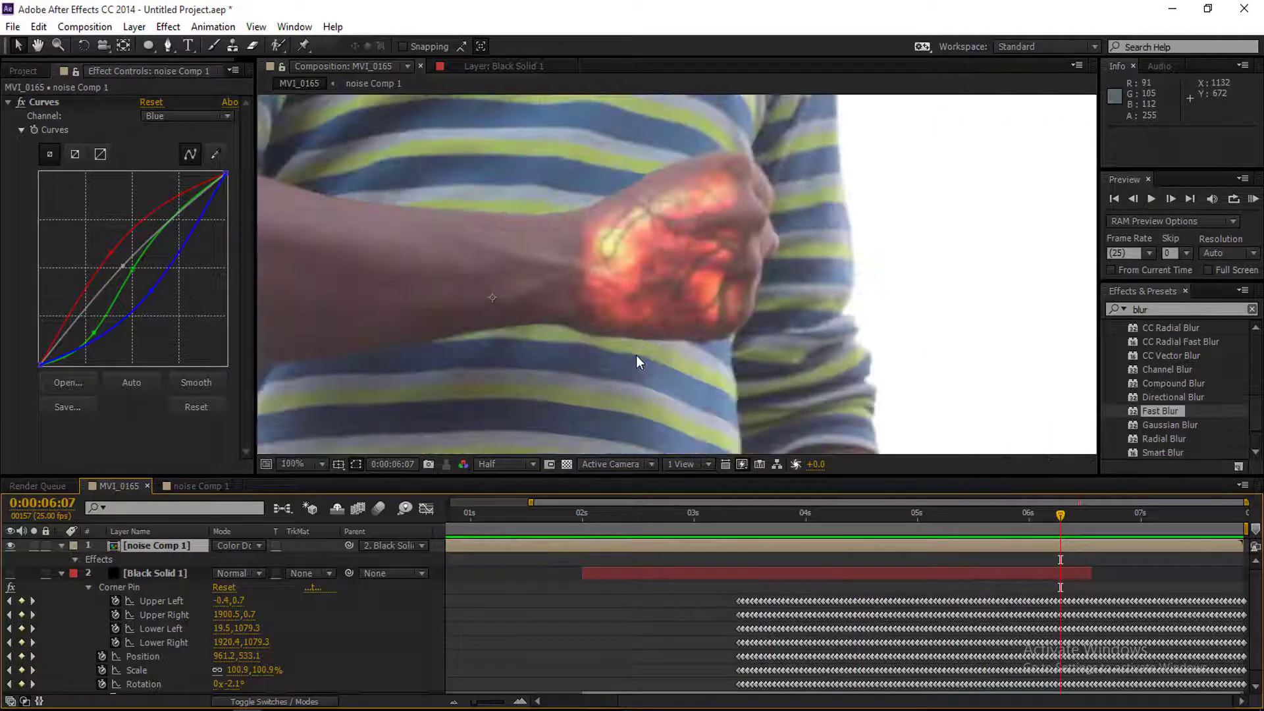
{"action": "scroll", "coordinate": [636, 356], "scroll_direction": "down", "scroll_amount": 2}
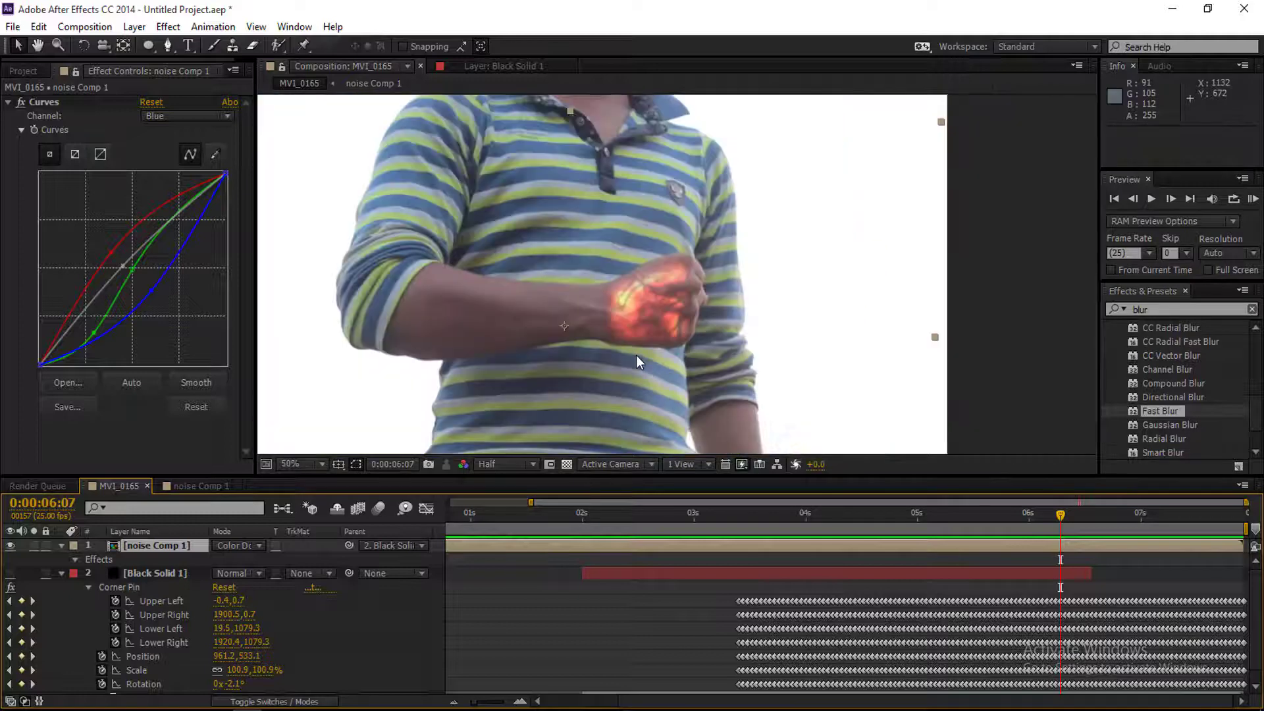
Duplicate the noise Comp 1 layer in MVI_0165 and apply Fast Blur to the upper copy.
{"action": "left_click", "coordinate": [61, 573]}
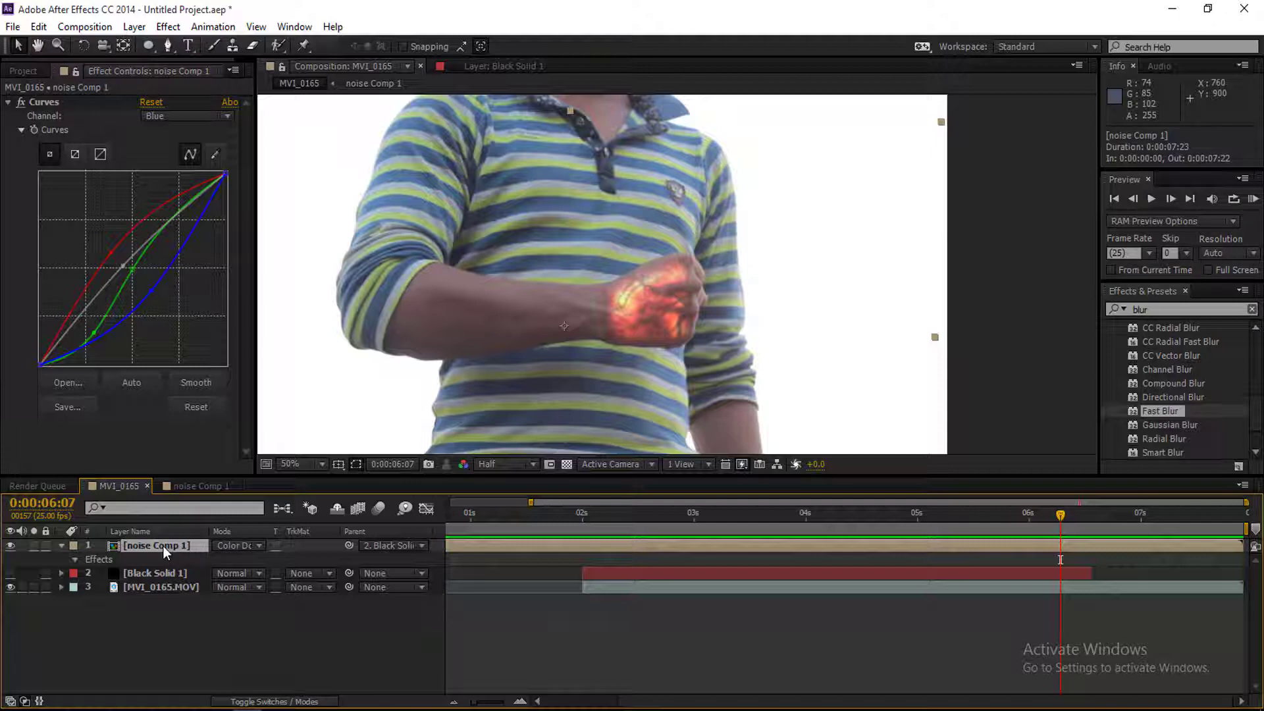
{"action": "key", "text": "ctrl+d"}
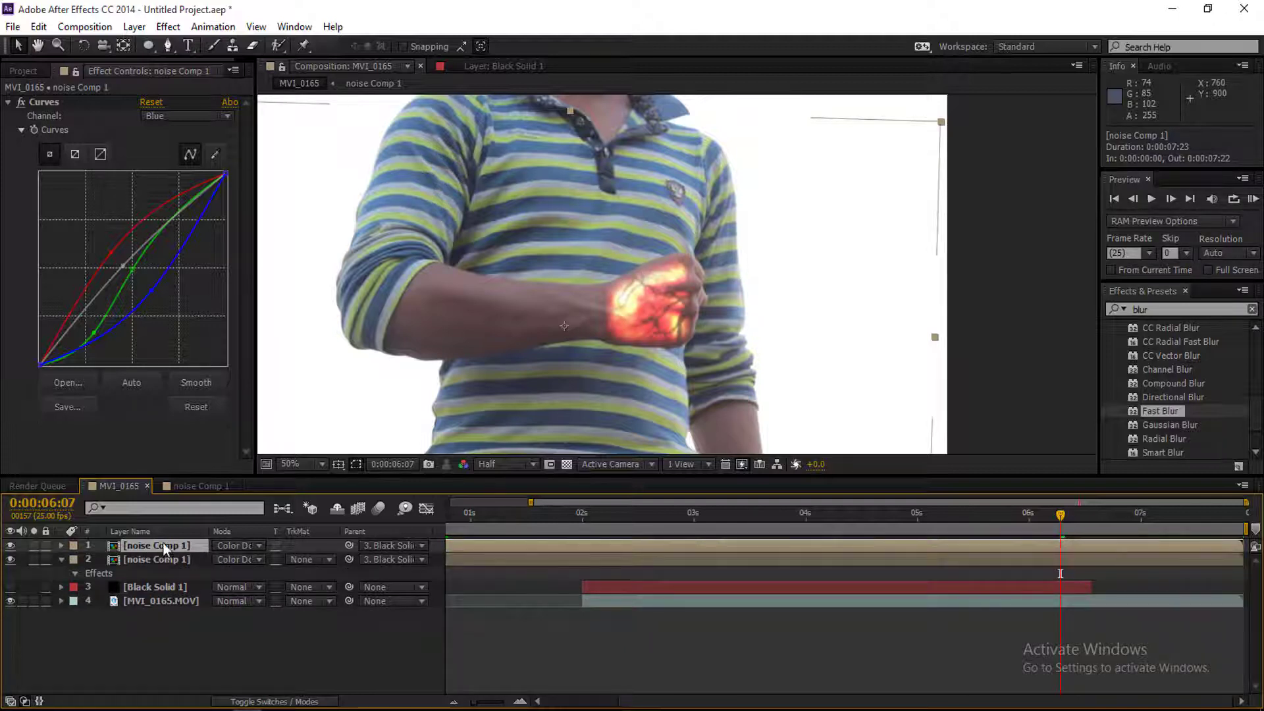
{"action": "left_click_drag", "start_coordinate": [1149, 412], "coordinate": [969, 546]}
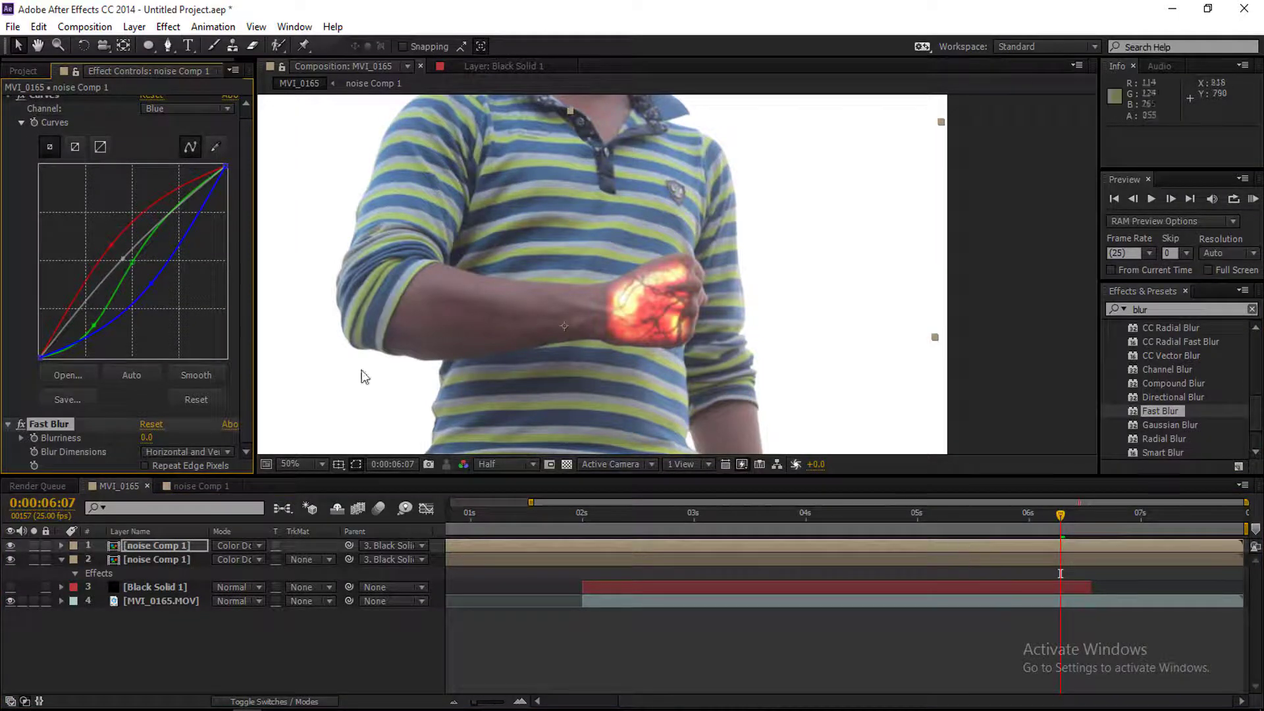
Set the Fast Blur Blurriness of the upper noise Comp 1 layer to 20.
{"action": "left_click", "coordinate": [146, 438]}
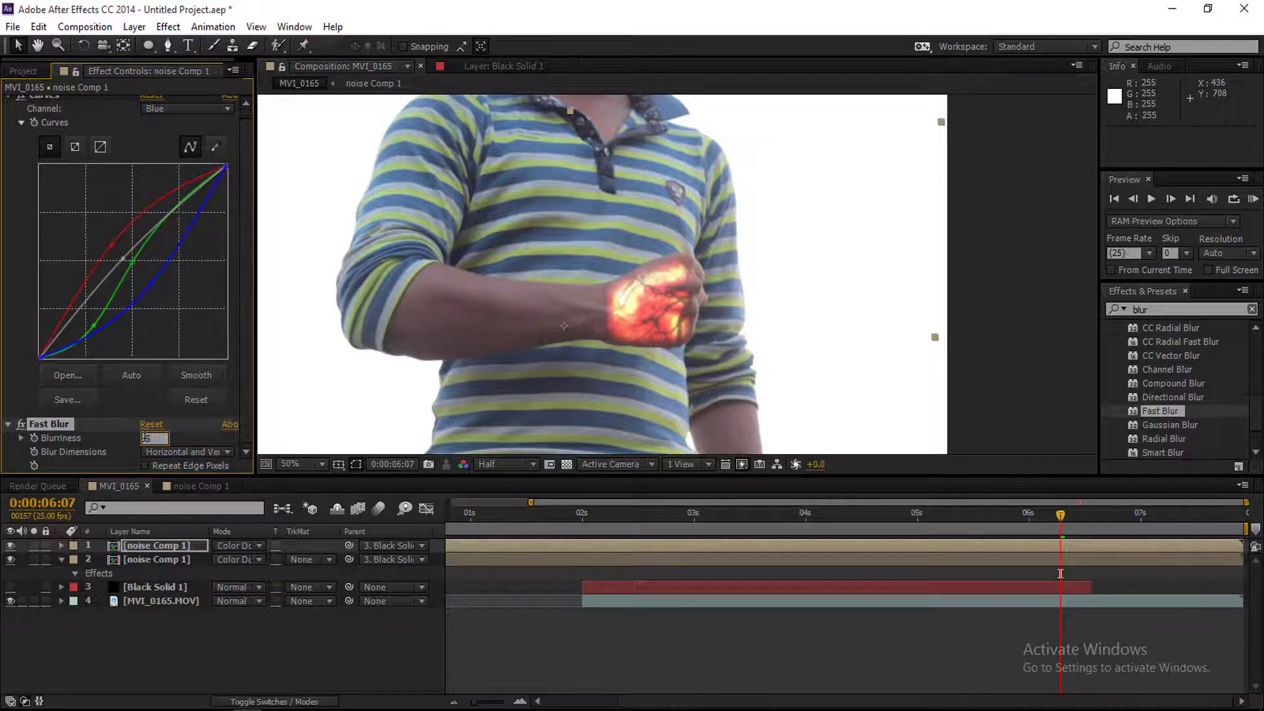
{"action": "type", "text": "23"}
{"action": "key", "text": "Return"}
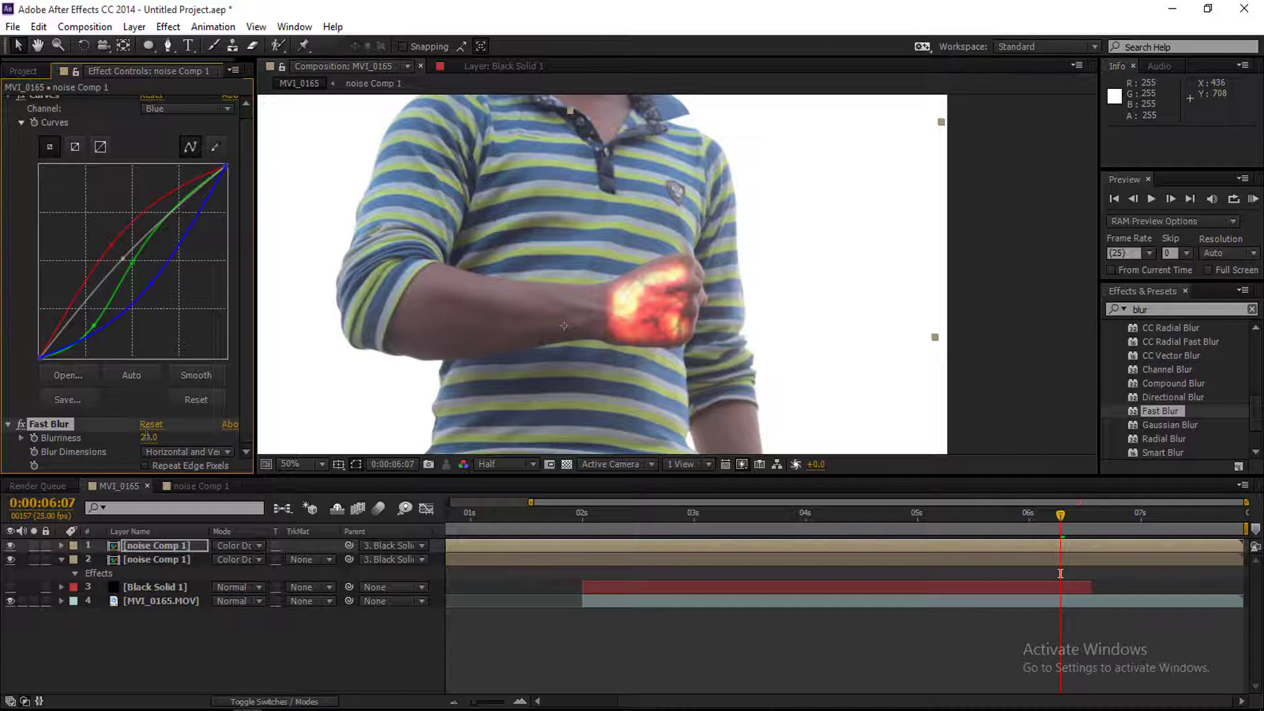
{"action": "left_click_drag", "start_coordinate": [148, 437], "coordinate": [146, 445]}
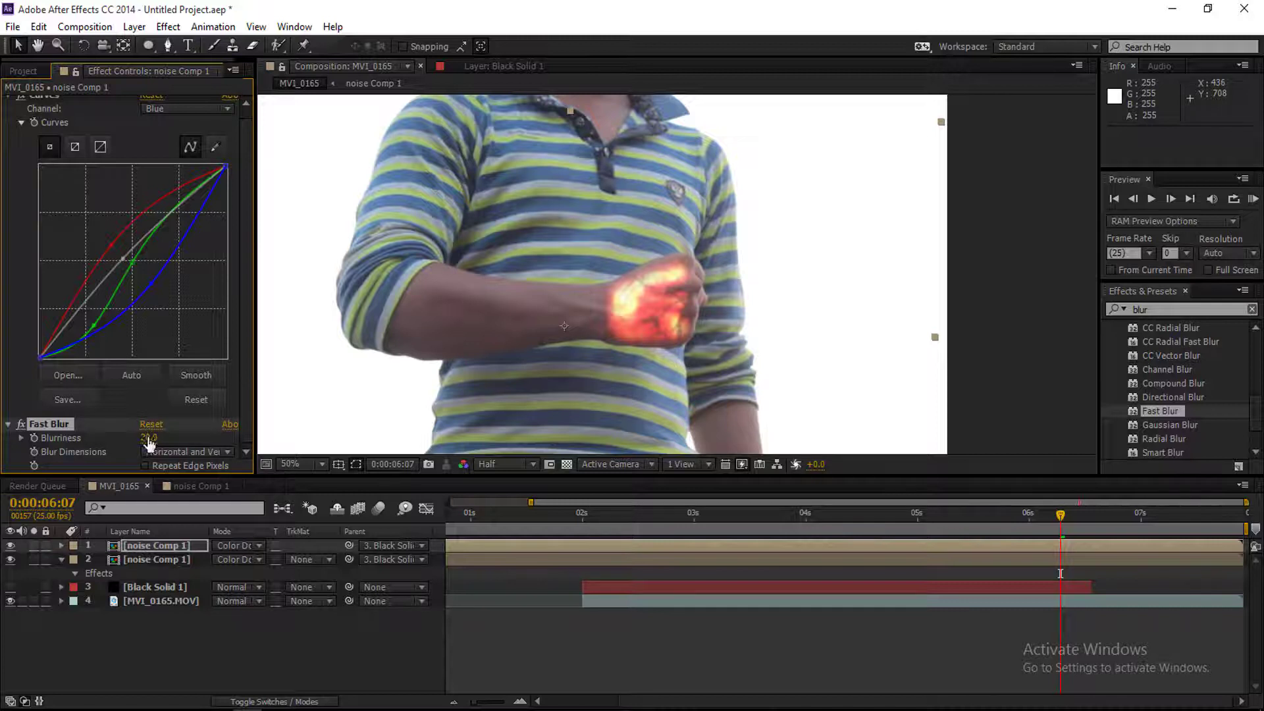
Reveal the upper noise Comp 1 layer's Opacity and set it to 70%.
{"action": "left_click", "coordinate": [153, 546]}
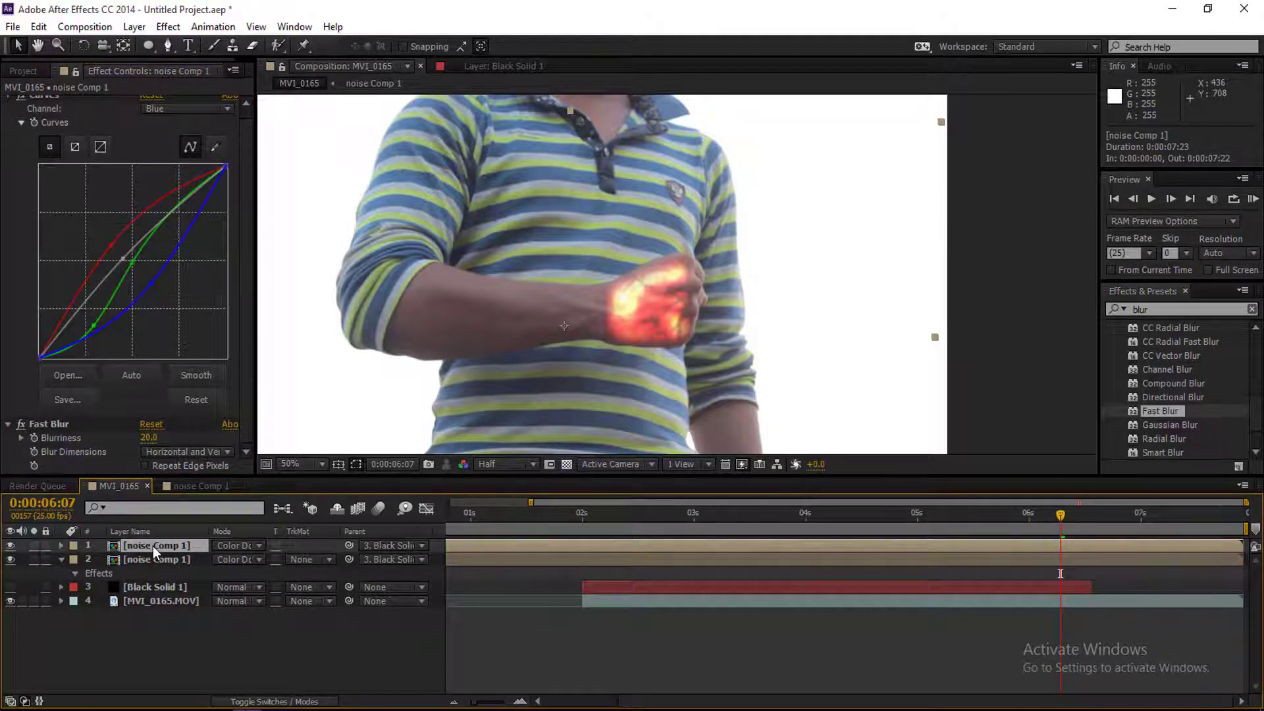
{"action": "key", "text": "t"}
{"action": "left_click", "coordinate": [225, 559]}
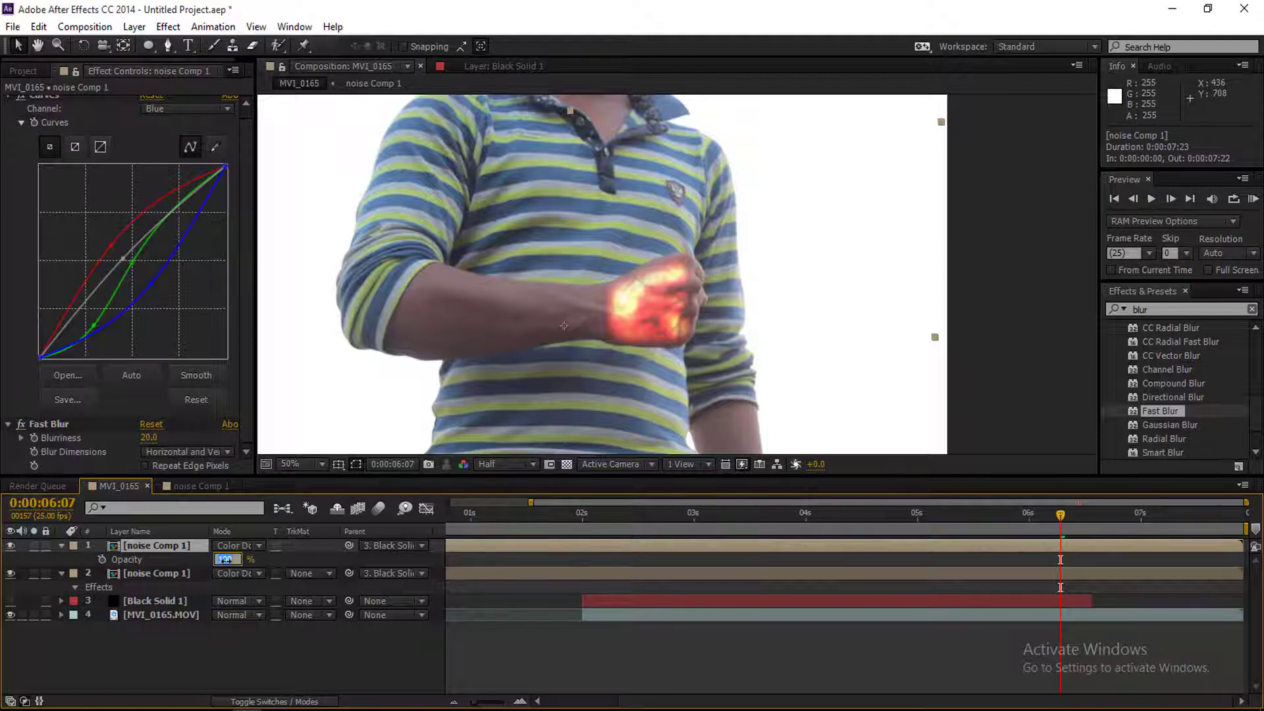
{"action": "type", "text": "70"}
{"action": "key", "text": "Return"}
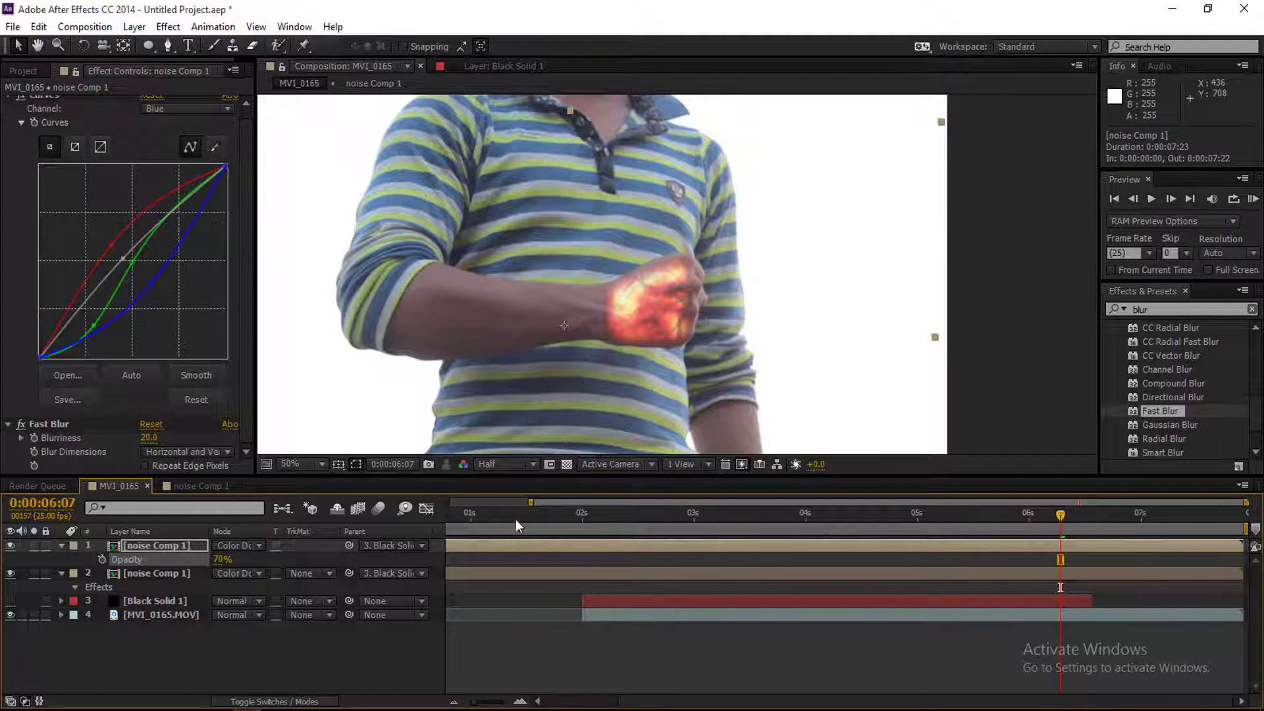
Start the work area at 0:00:02:00, where the MVI_0165.MOV footage begins, and trim the composition to the work area.
{"action": "left_click", "coordinate": [573, 516]}
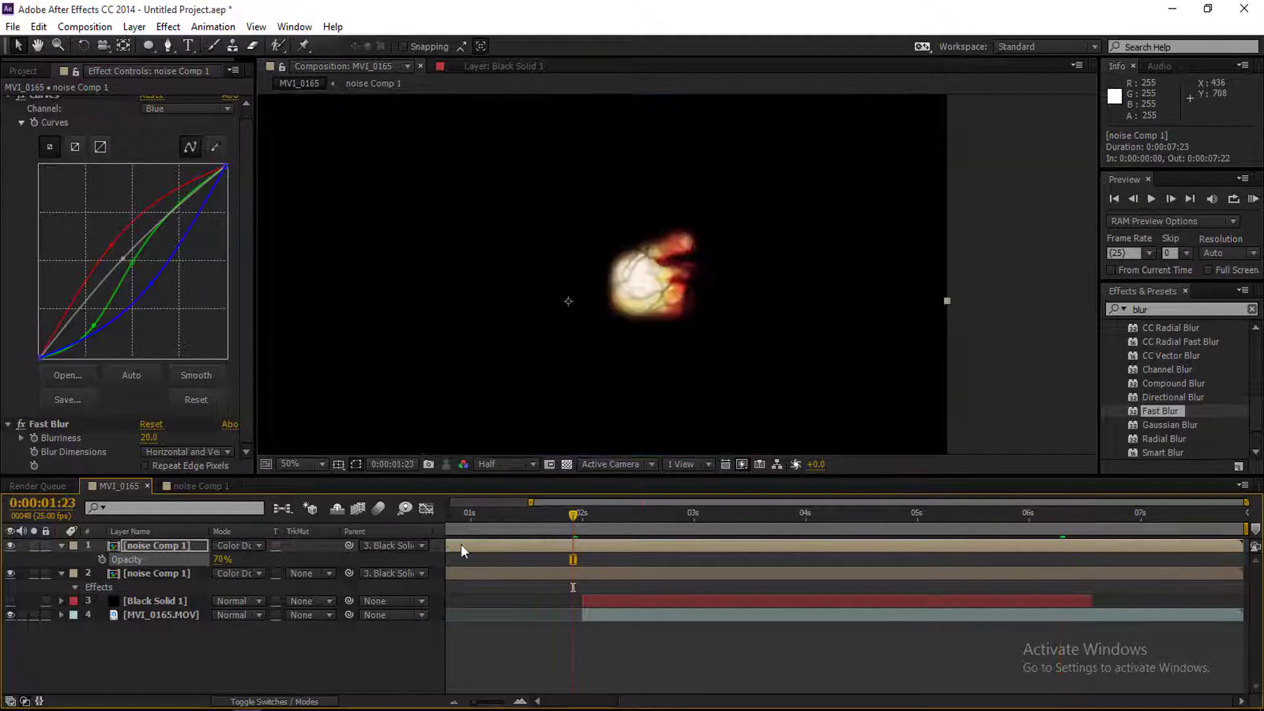
{"action": "left_click", "coordinate": [582, 515]}
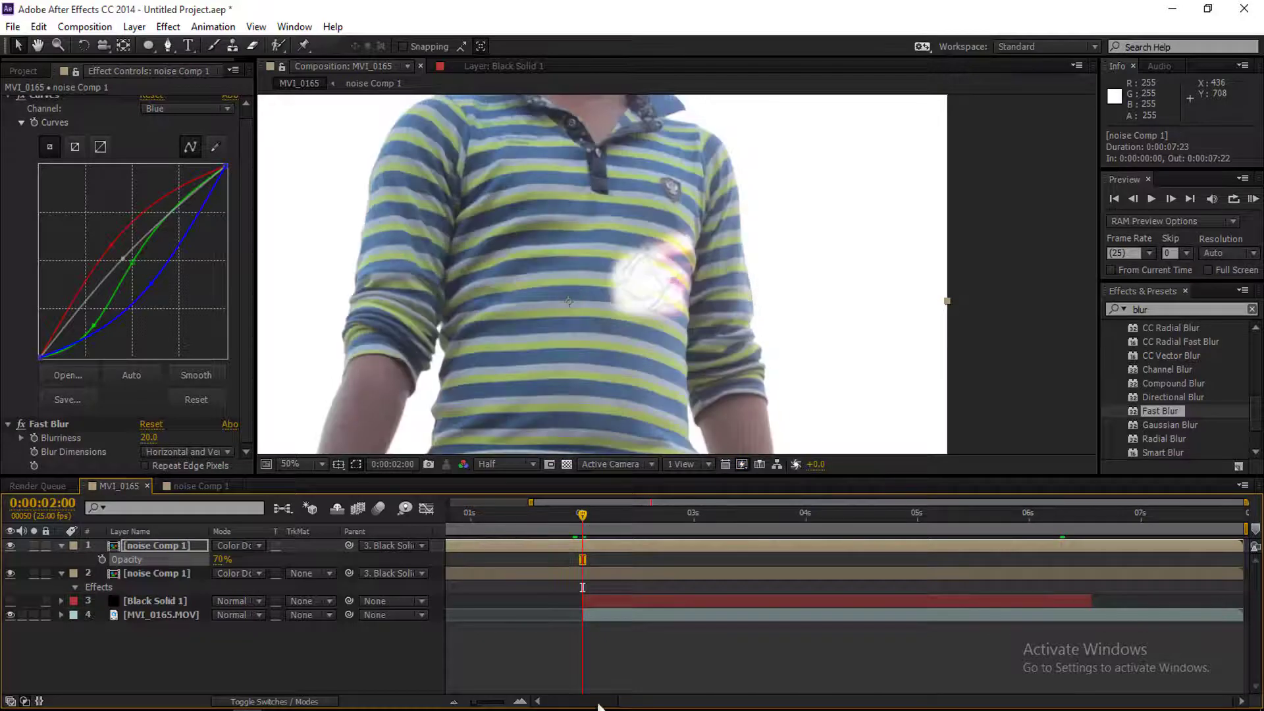
{"action": "left_click_drag", "start_coordinate": [475, 704], "coordinate": [451, 704]}
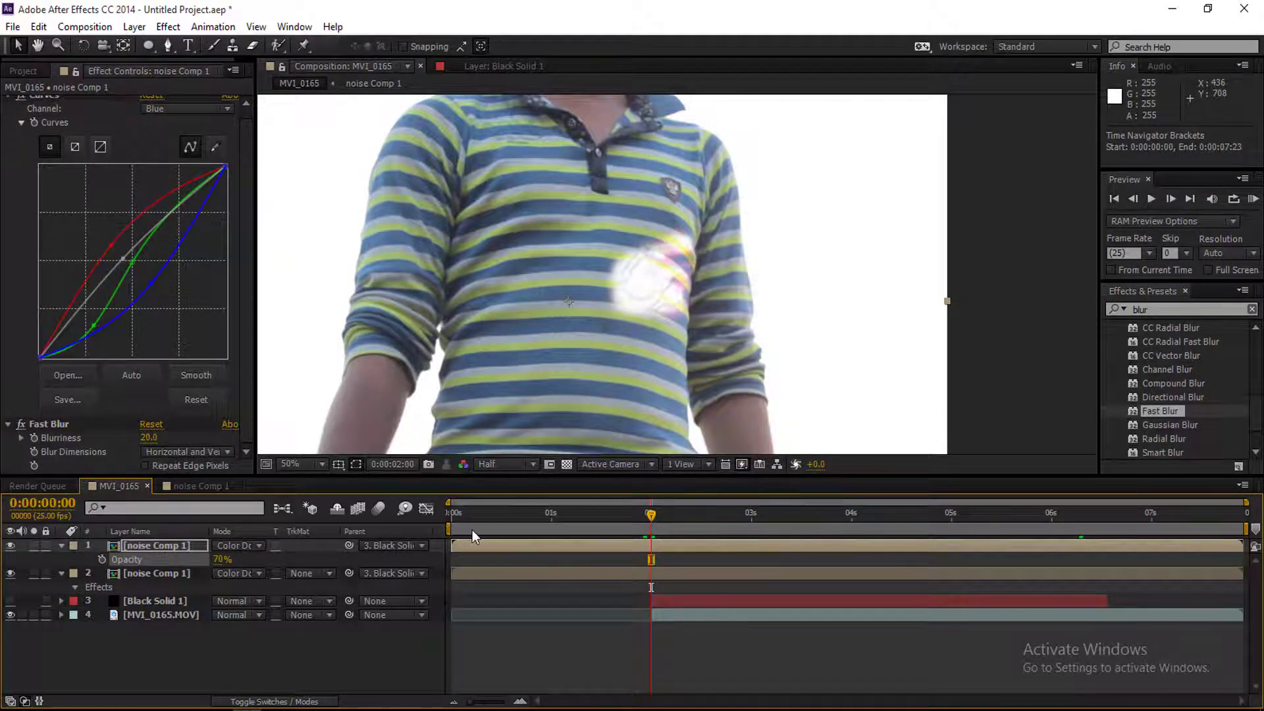
{"action": "left_click_drag", "start_coordinate": [472, 531], "coordinate": [626, 531]}
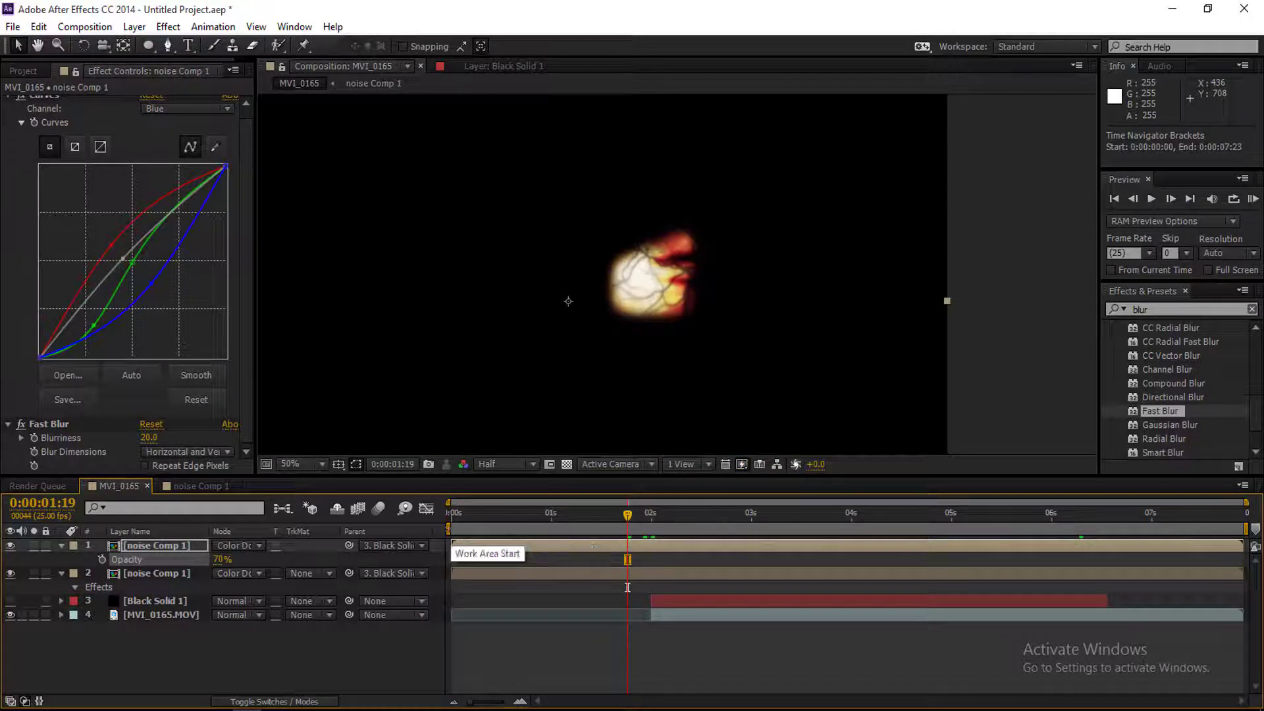
{"action": "left_click_drag", "start_coordinate": [450, 530], "coordinate": [648, 530]}
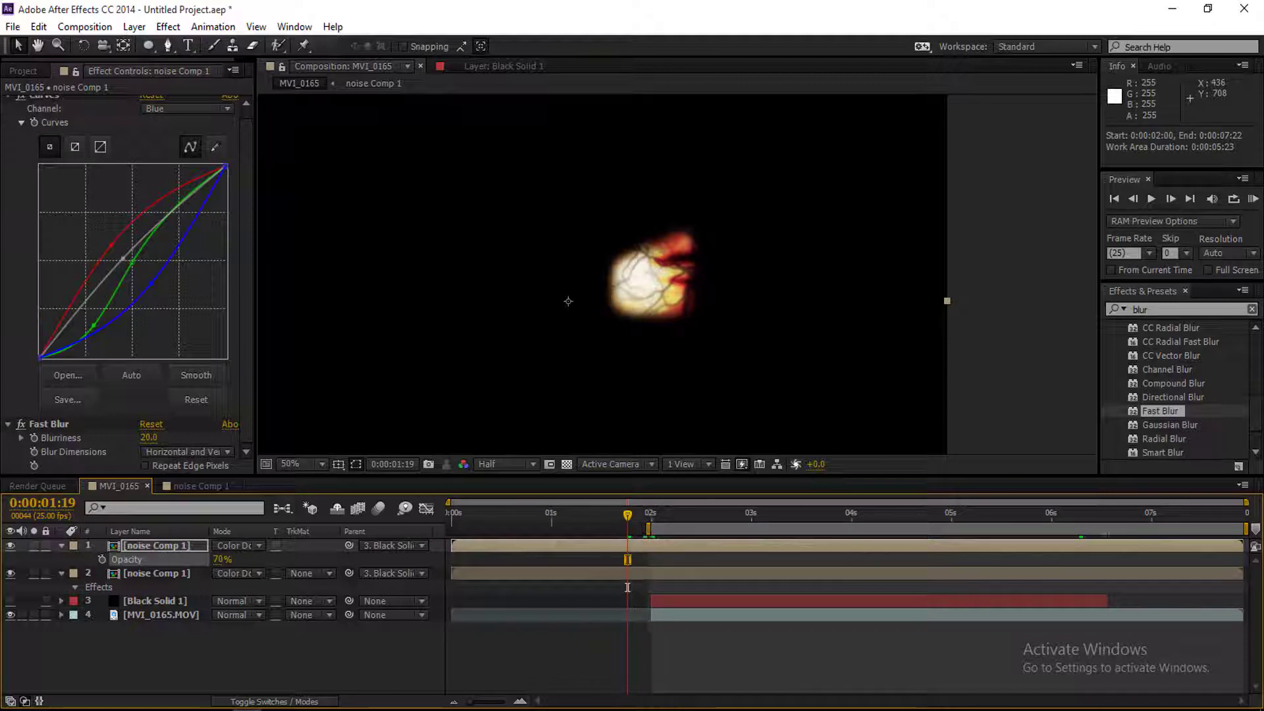
{"action": "right_click", "coordinate": [1089, 530]}
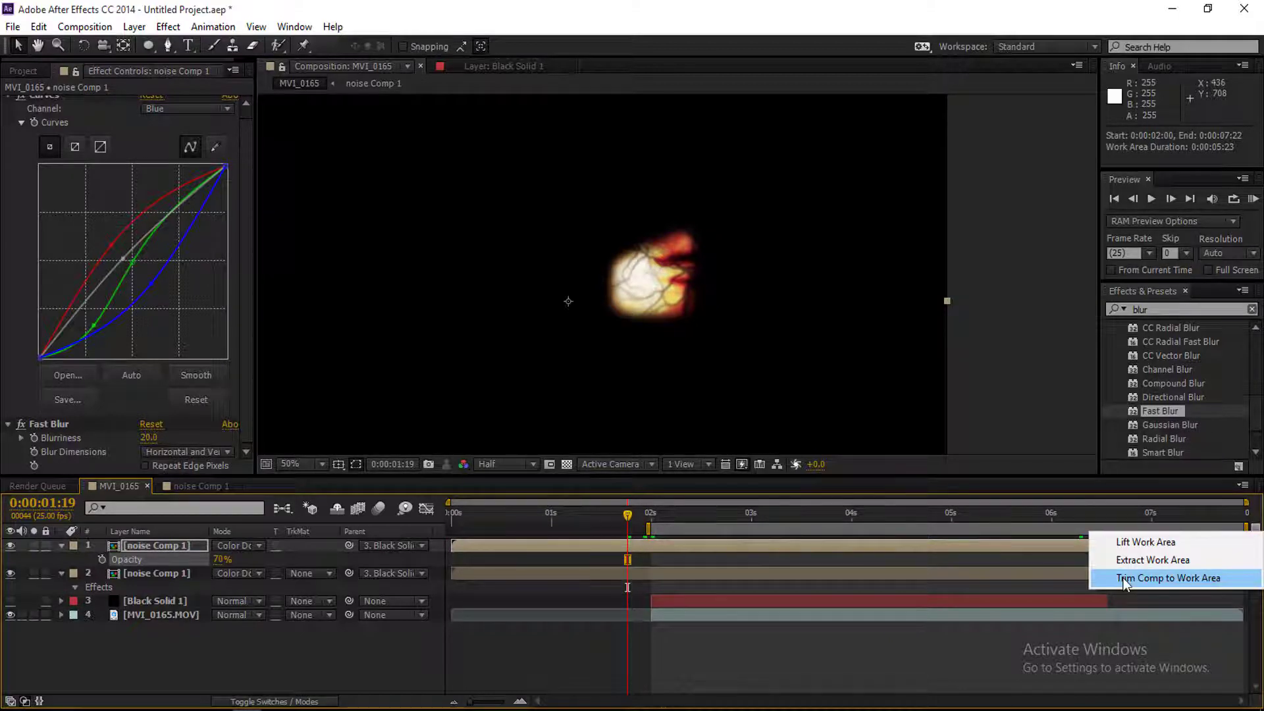
{"action": "left_click", "coordinate": [1123, 578]}
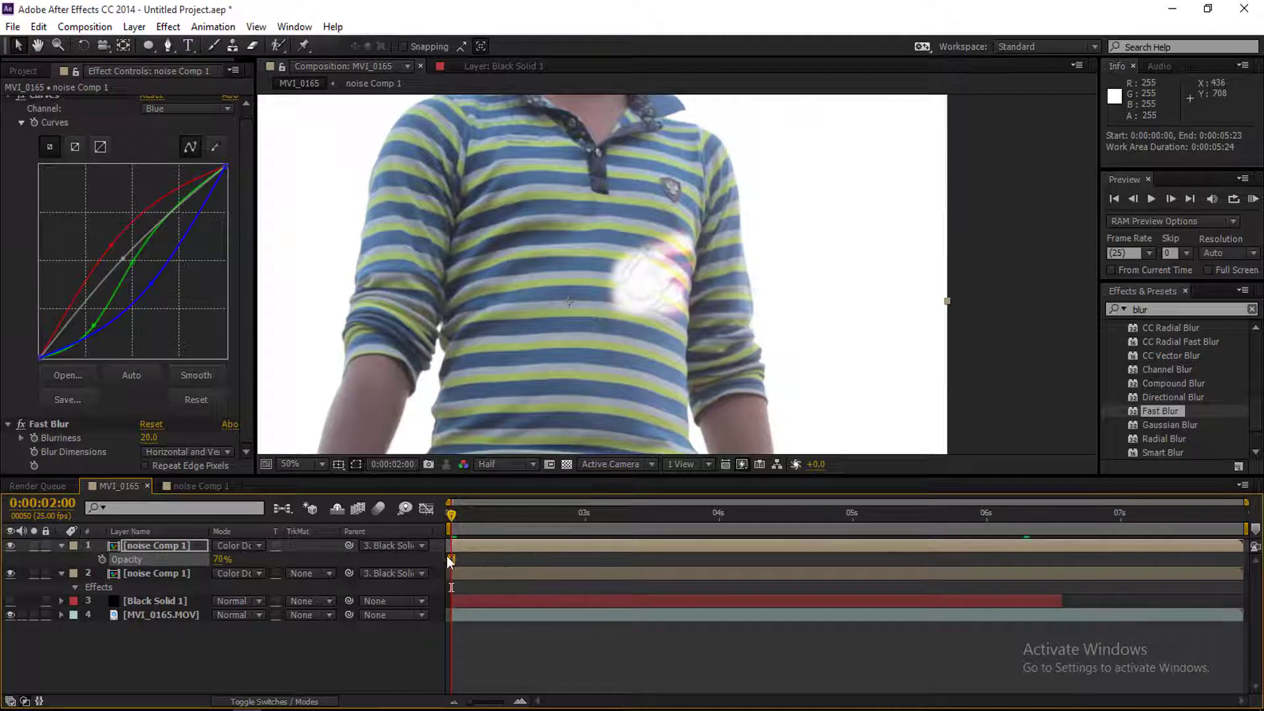
Reveal the keyframed properties of Black Solid 1 and move the current time to its first tracking keyframes at 0:00:03:10.
{"action": "left_click", "coordinate": [467, 544]}
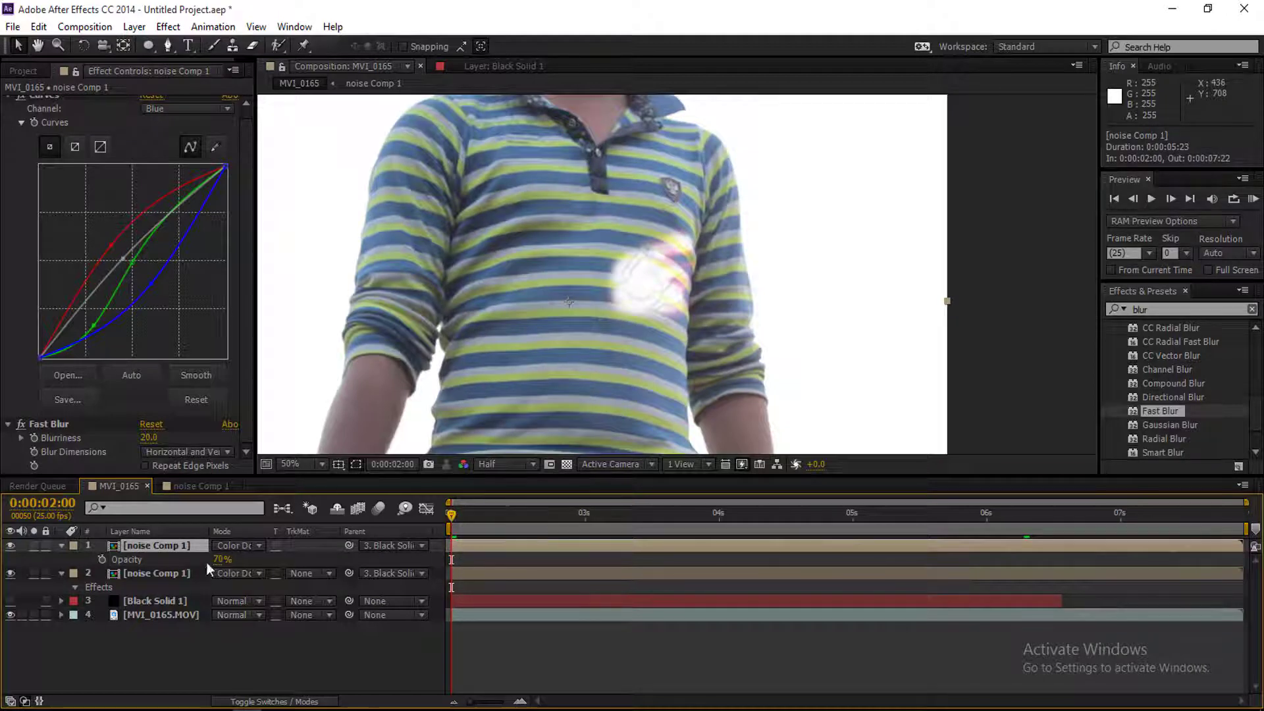
{"action": "left_click", "coordinate": [152, 575], "text": "ctrl"}
{"action": "key", "text": "u"}
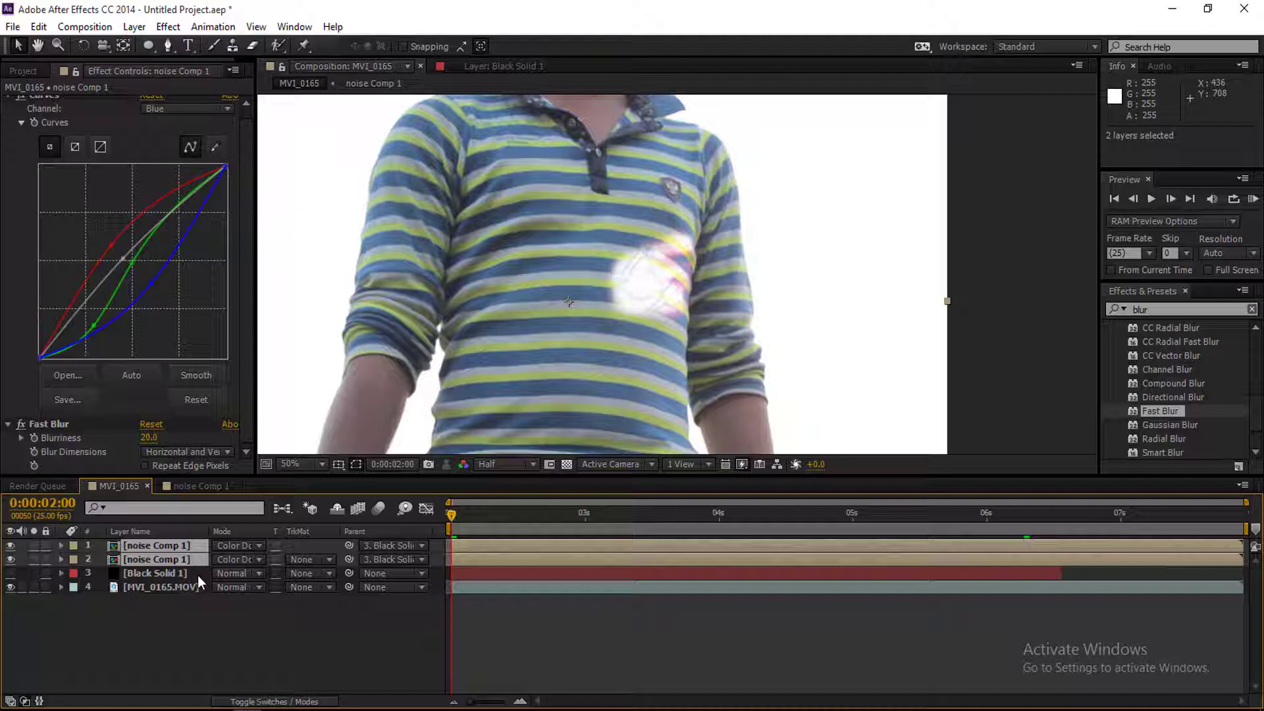
{"action": "left_click", "coordinate": [175, 579]}
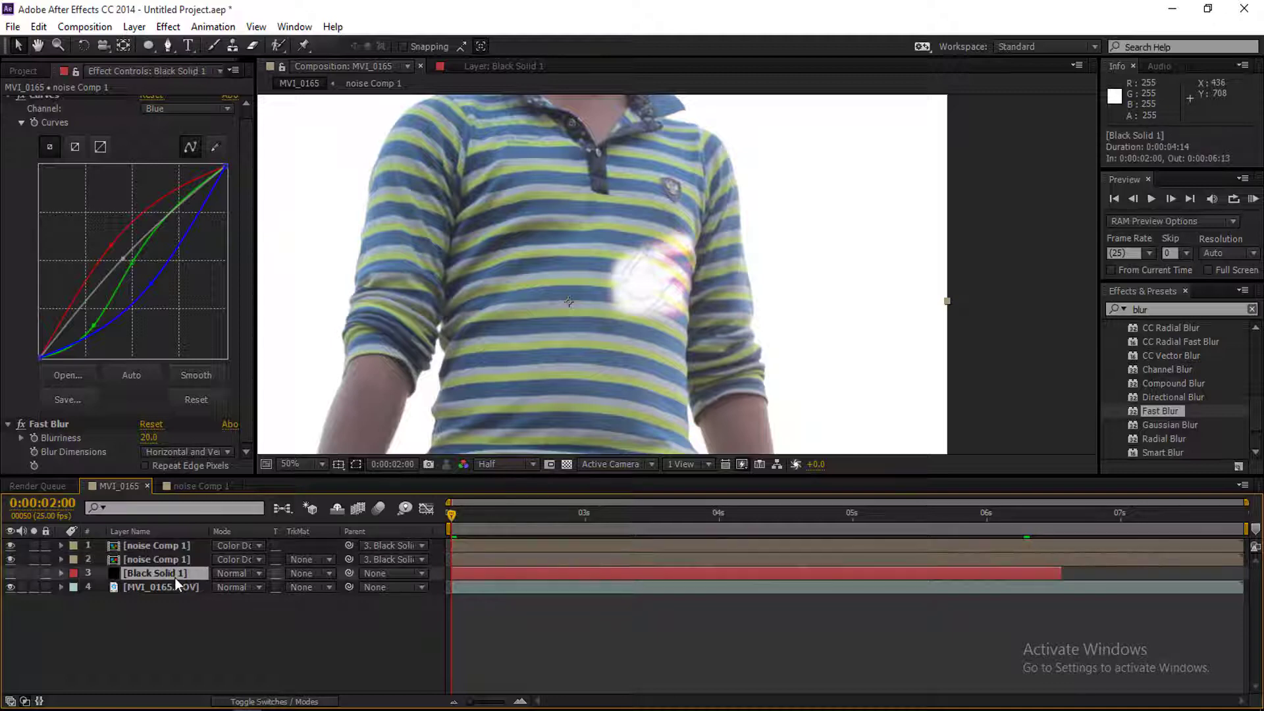
{"action": "key", "text": "u"}
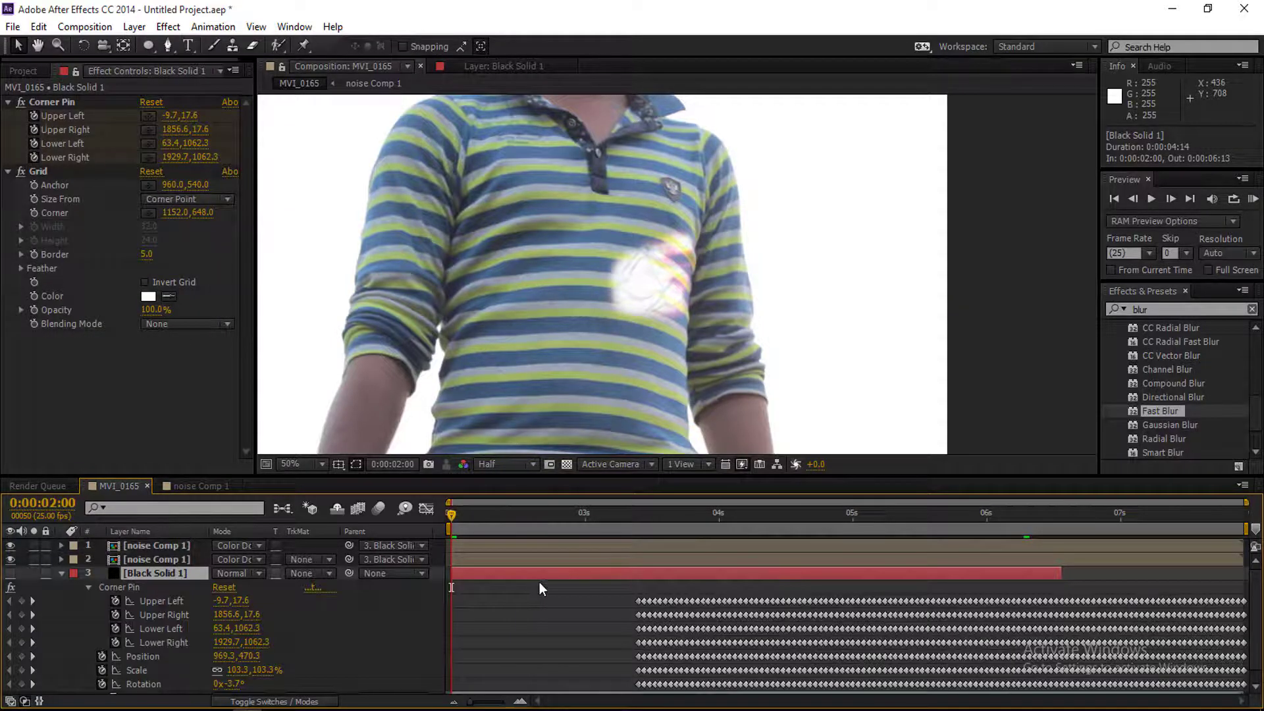
{"action": "left_click_drag", "start_coordinate": [616, 511], "coordinate": [638, 520]}
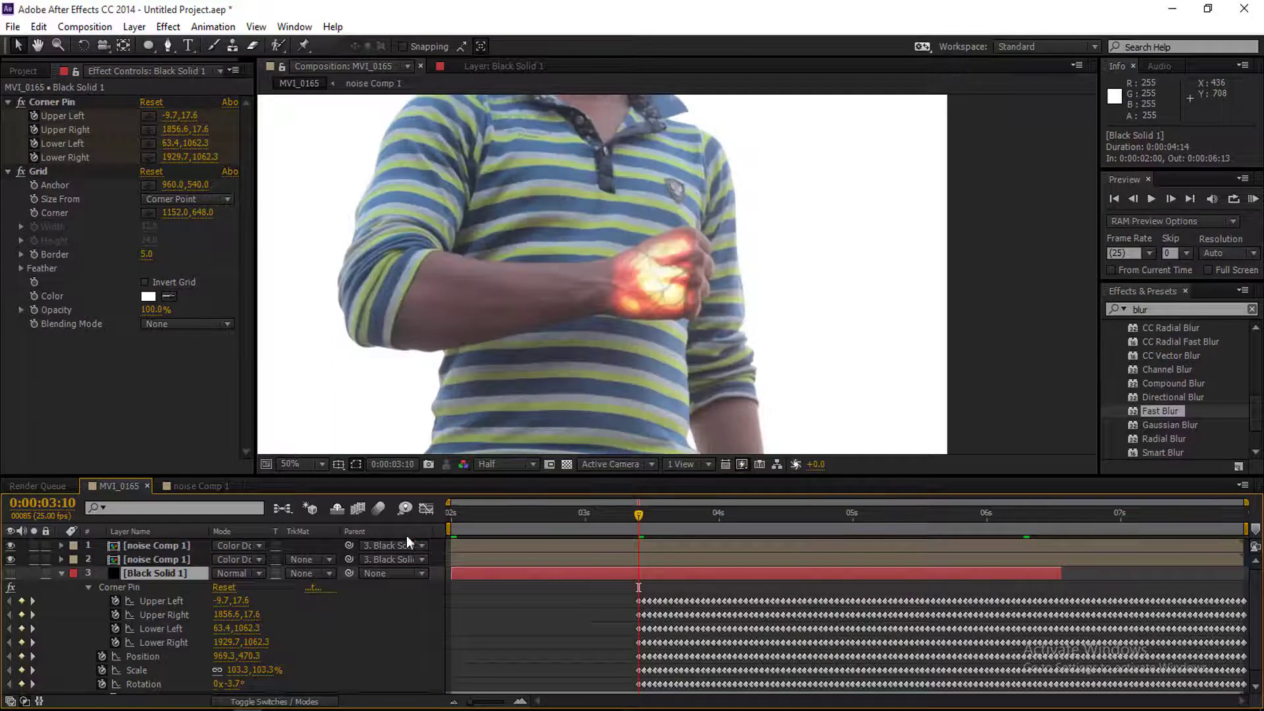
Add Opacity keyframes to both noise Comp 1 layers at 0:00:03:10 and 0:00:03:16, keeping 70% on the upper and 100% on the lower.
{"action": "left_click", "coordinate": [166, 550]}
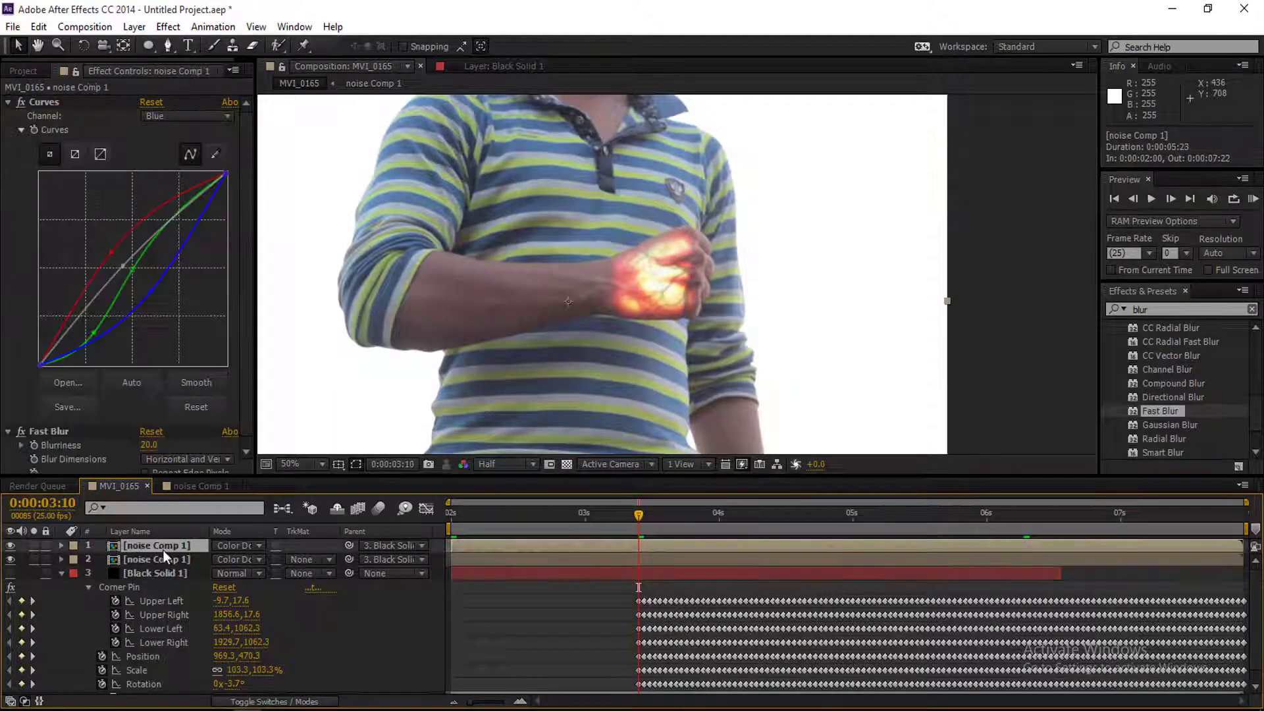
{"action": "left_click", "coordinate": [161, 563], "text": "shift"}
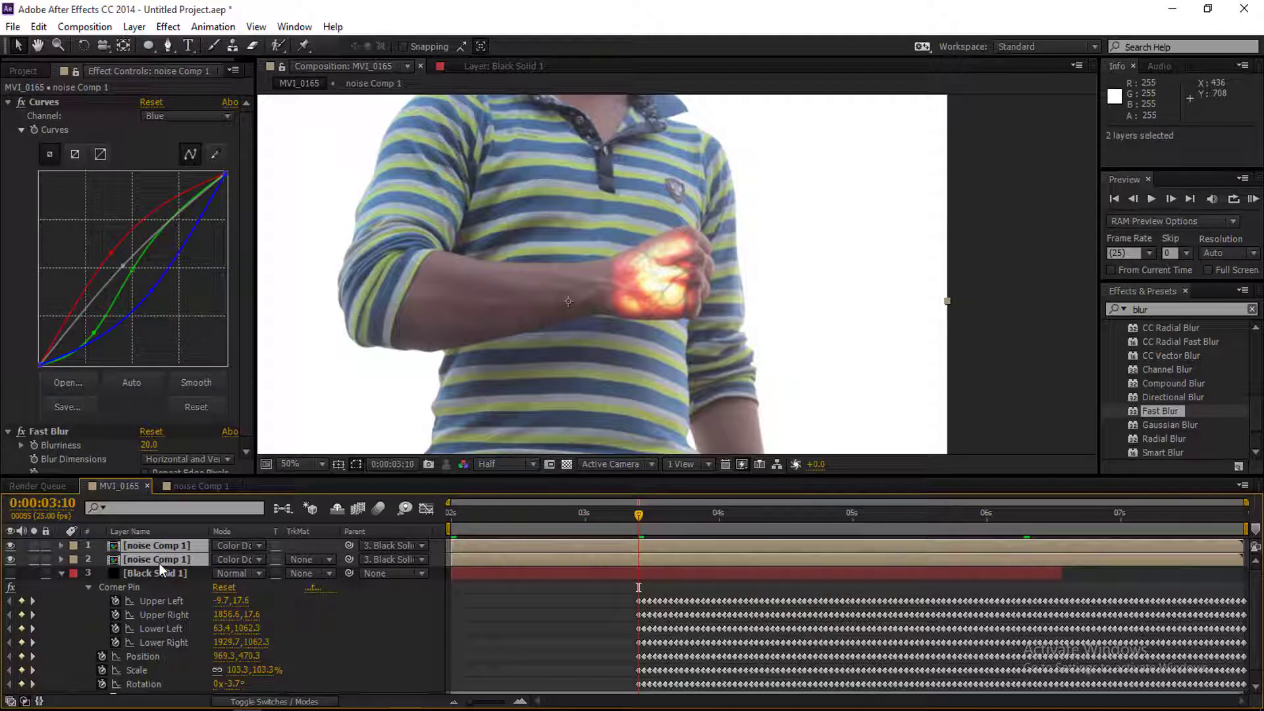
{"action": "key", "text": "t"}
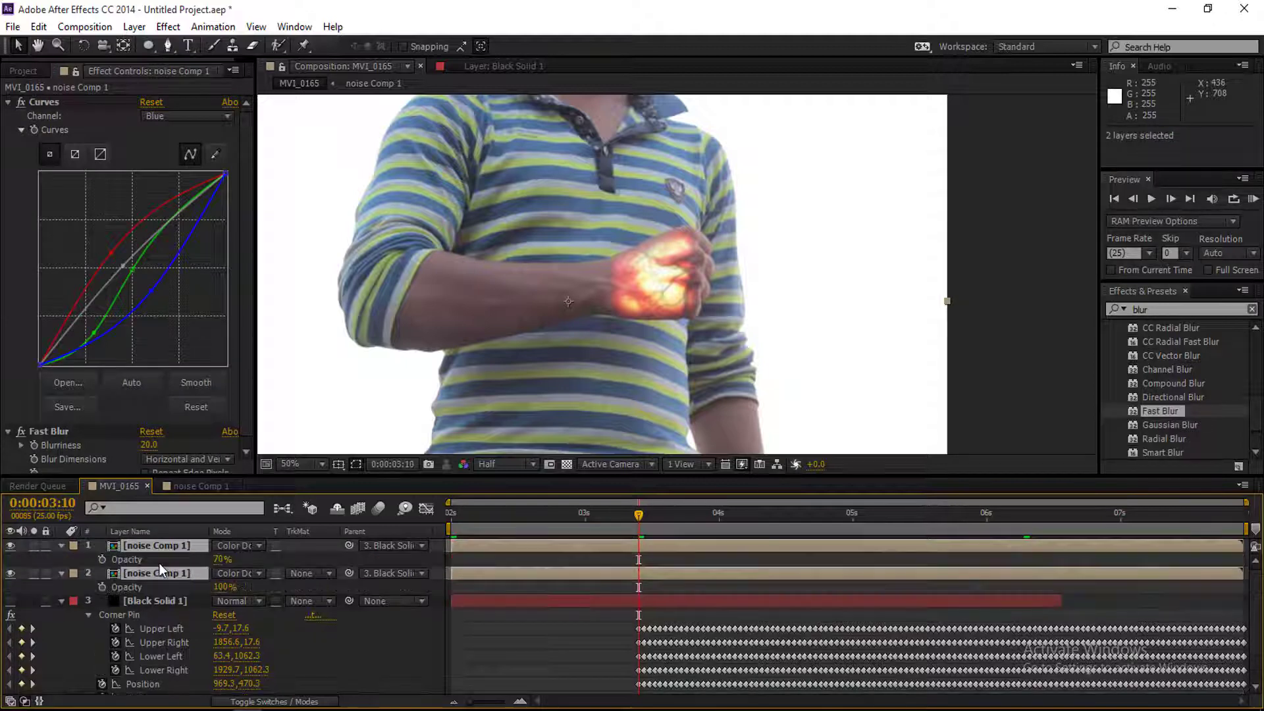
{"action": "left_click", "coordinate": [103, 560]}
{"action": "left_click", "coordinate": [104, 587]}
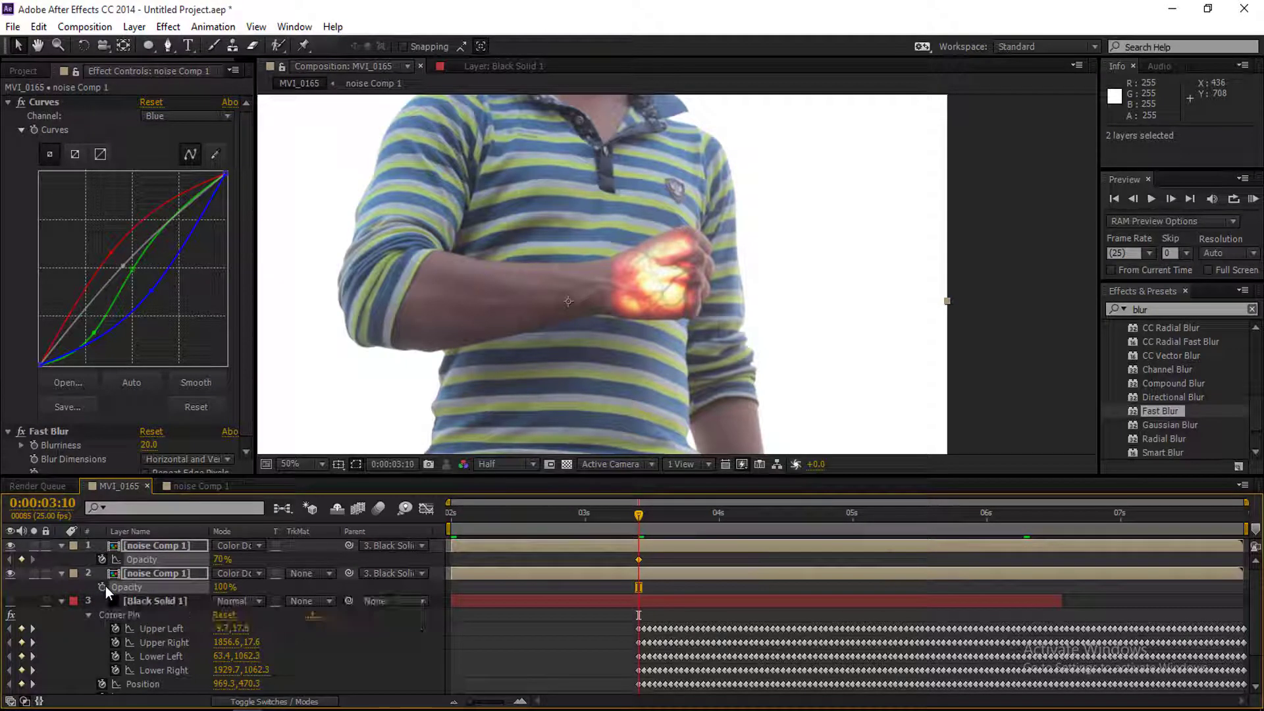
{"action": "left_click", "coordinate": [112, 565]}
{"action": "left_click", "coordinate": [671, 520]}
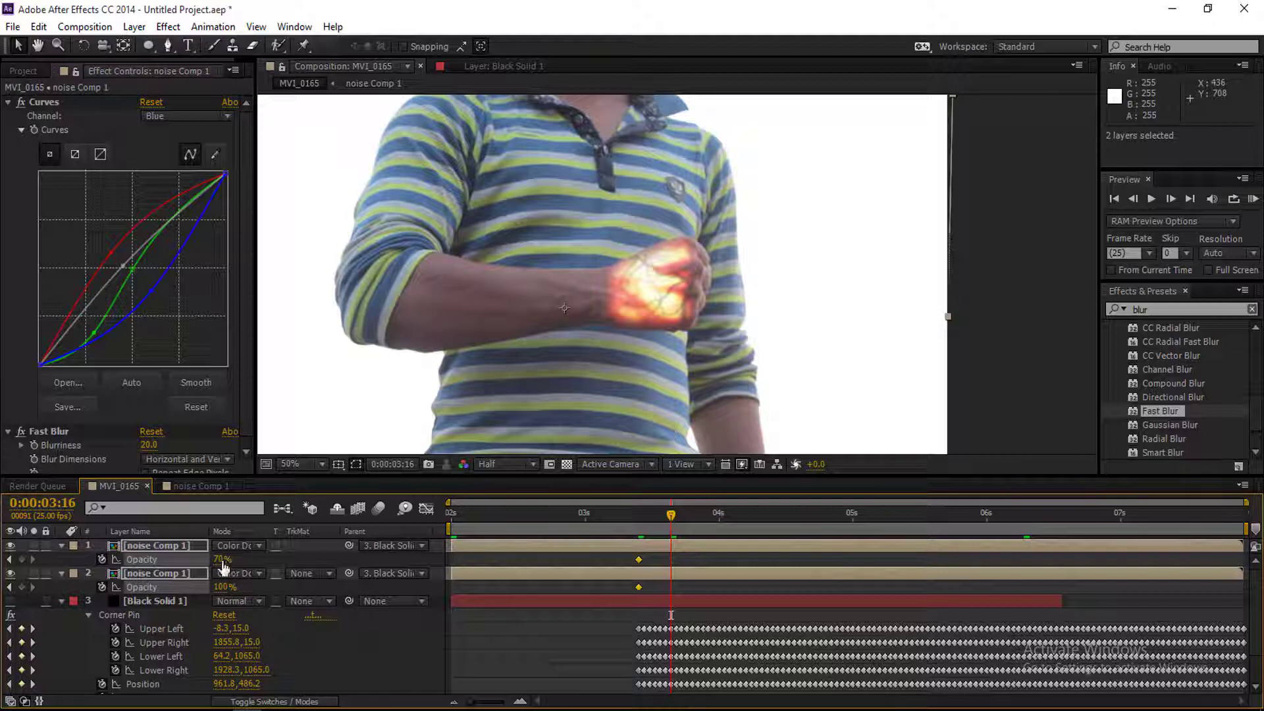
{"action": "left_click", "coordinate": [21, 559]}
{"action": "left_click", "coordinate": [21, 586]}
Set the Opacity of both noise Comp 1 layers to 0% at 0:00:03:10.
{"action": "left_click", "coordinate": [640, 515]}
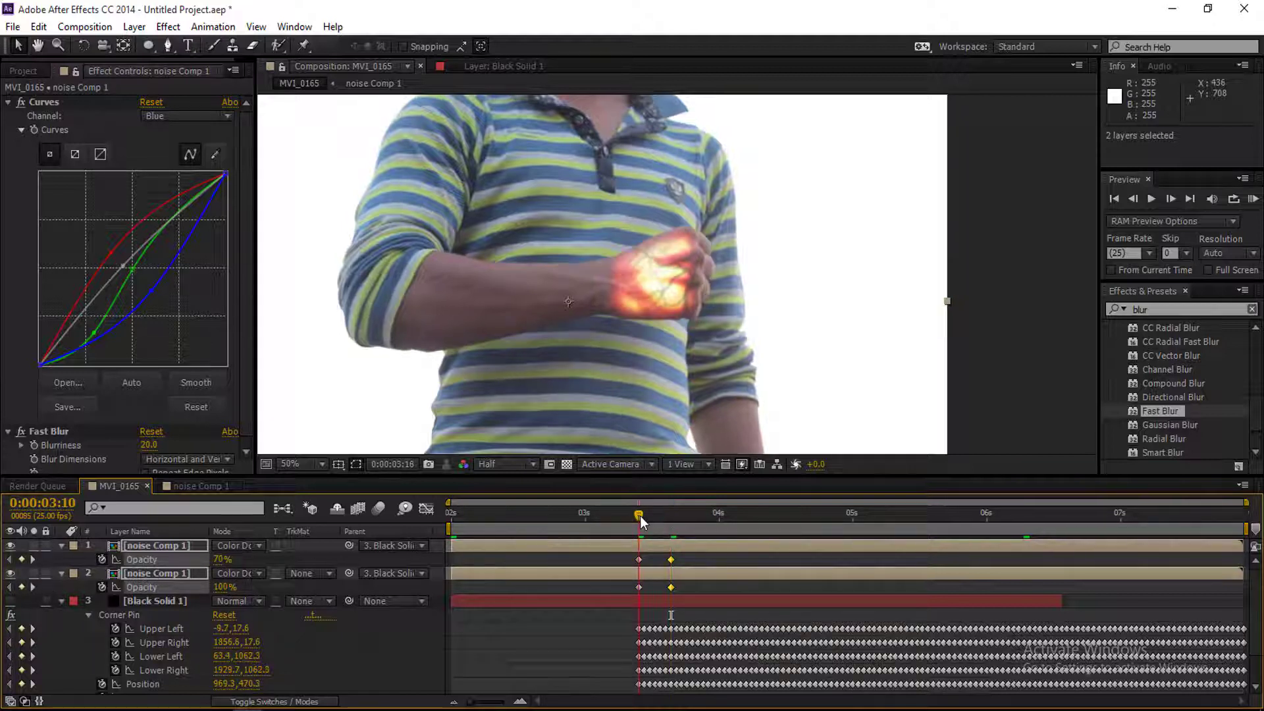
{"action": "left_click", "coordinate": [225, 561]}
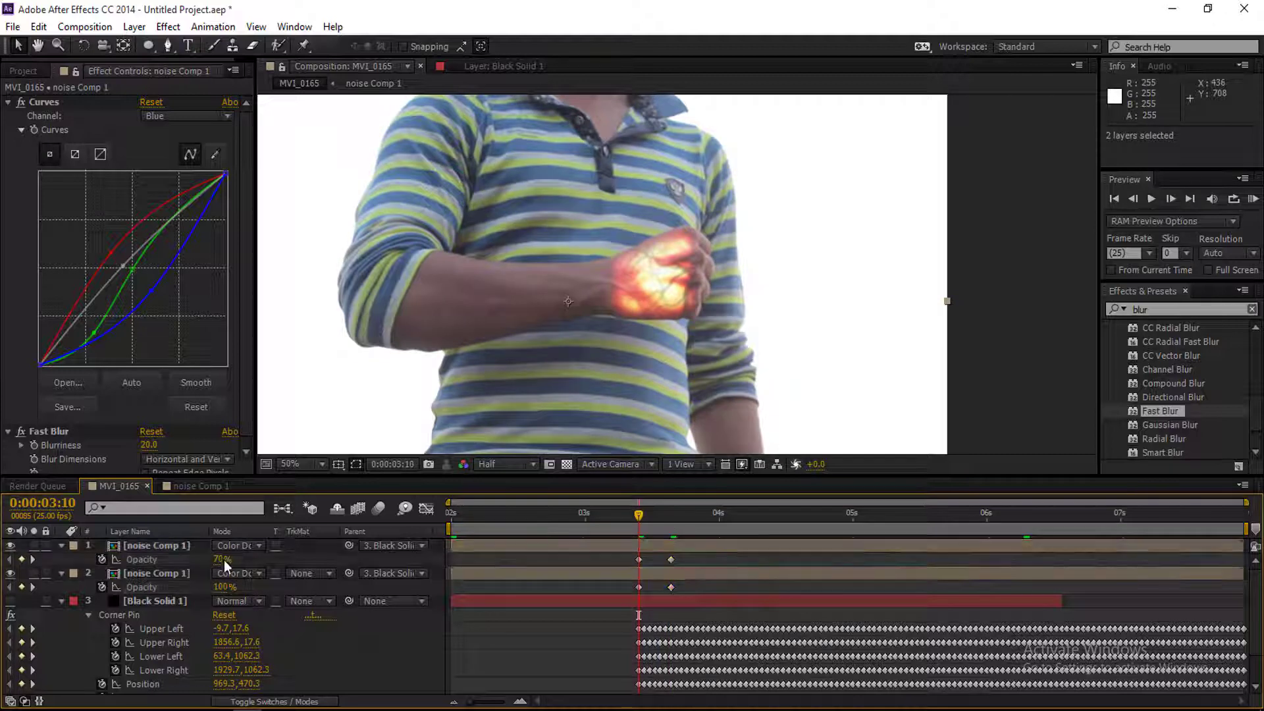
{"action": "left_click", "coordinate": [222, 560]}
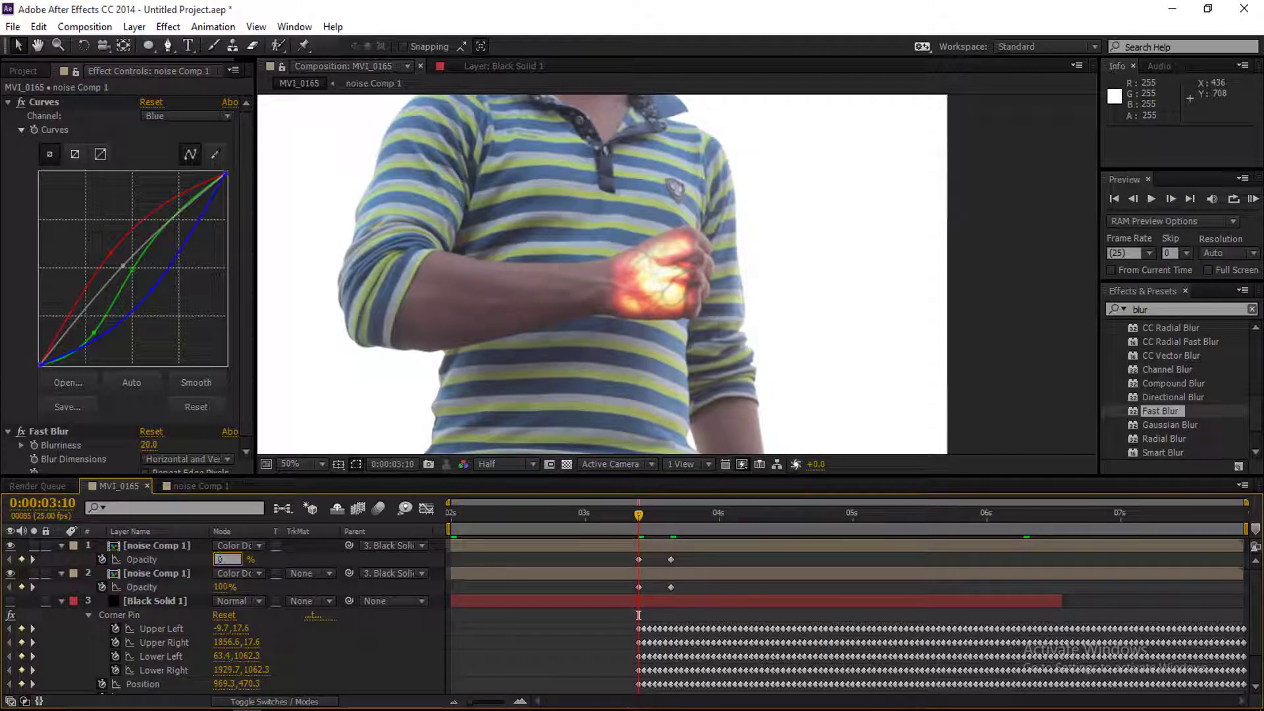
{"action": "key", "text": "Return"}
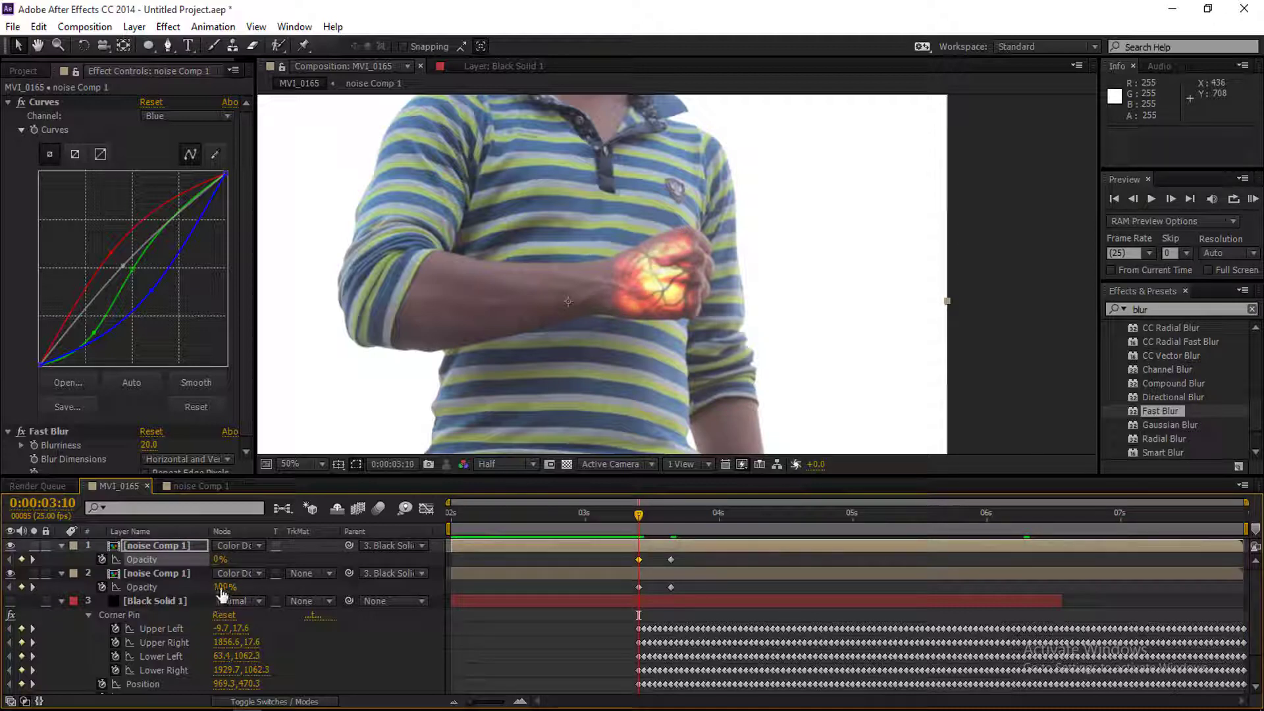
{"action": "left_click", "coordinate": [222, 587]}
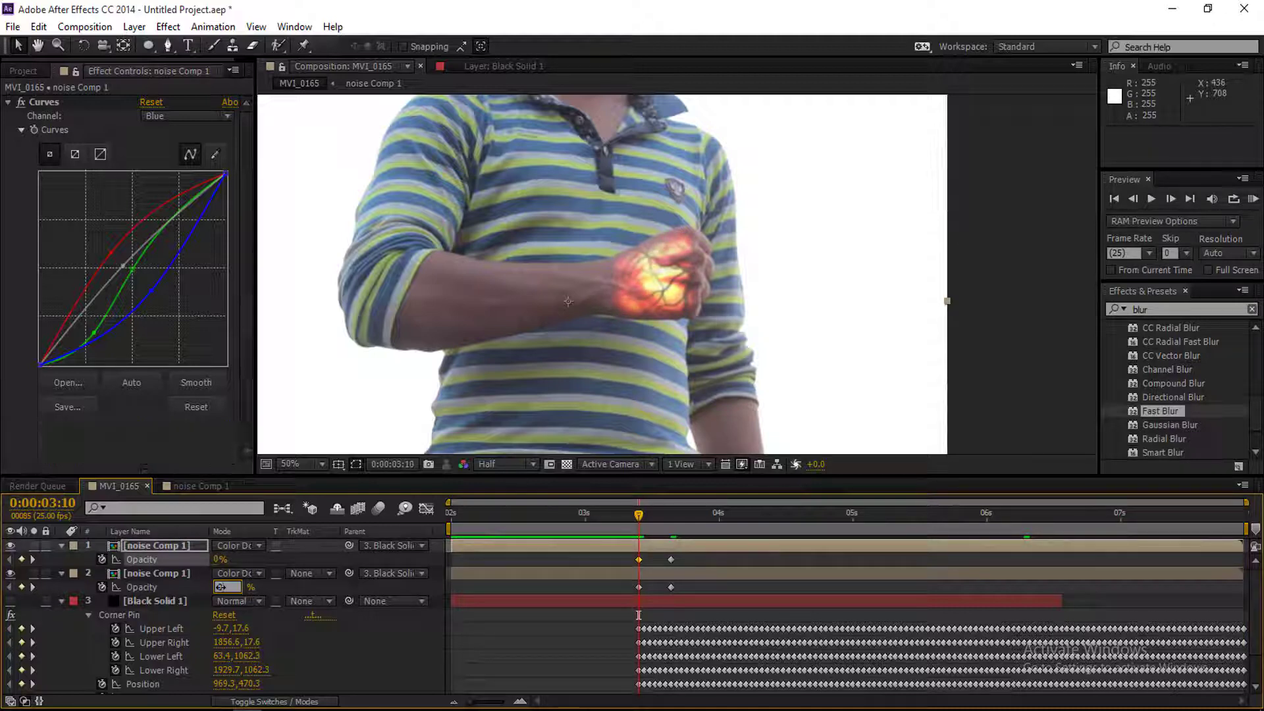
{"action": "type", "text": "0"}
{"action": "key", "text": "Return"}
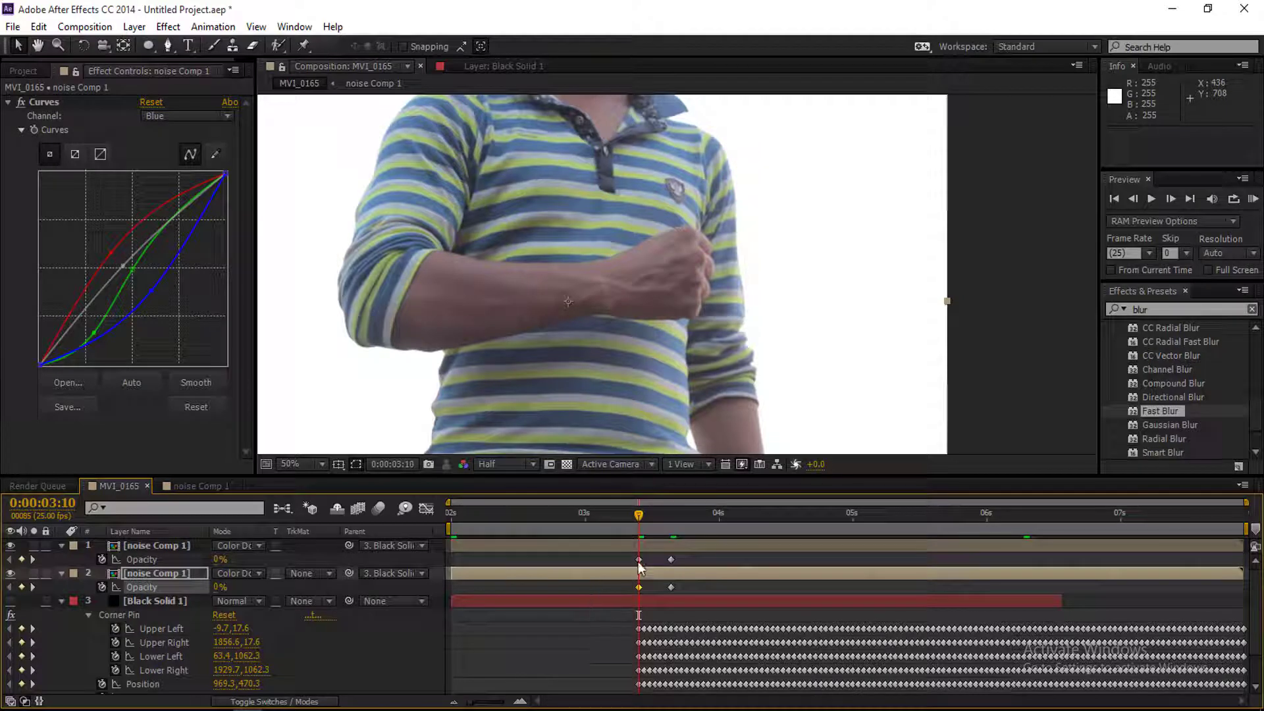
Apply Easy Ease to all Opacity keyframes of the two noise Comp 1 layers.
{"action": "left_click_drag", "start_coordinate": [628, 559], "coordinate": [685, 583]}
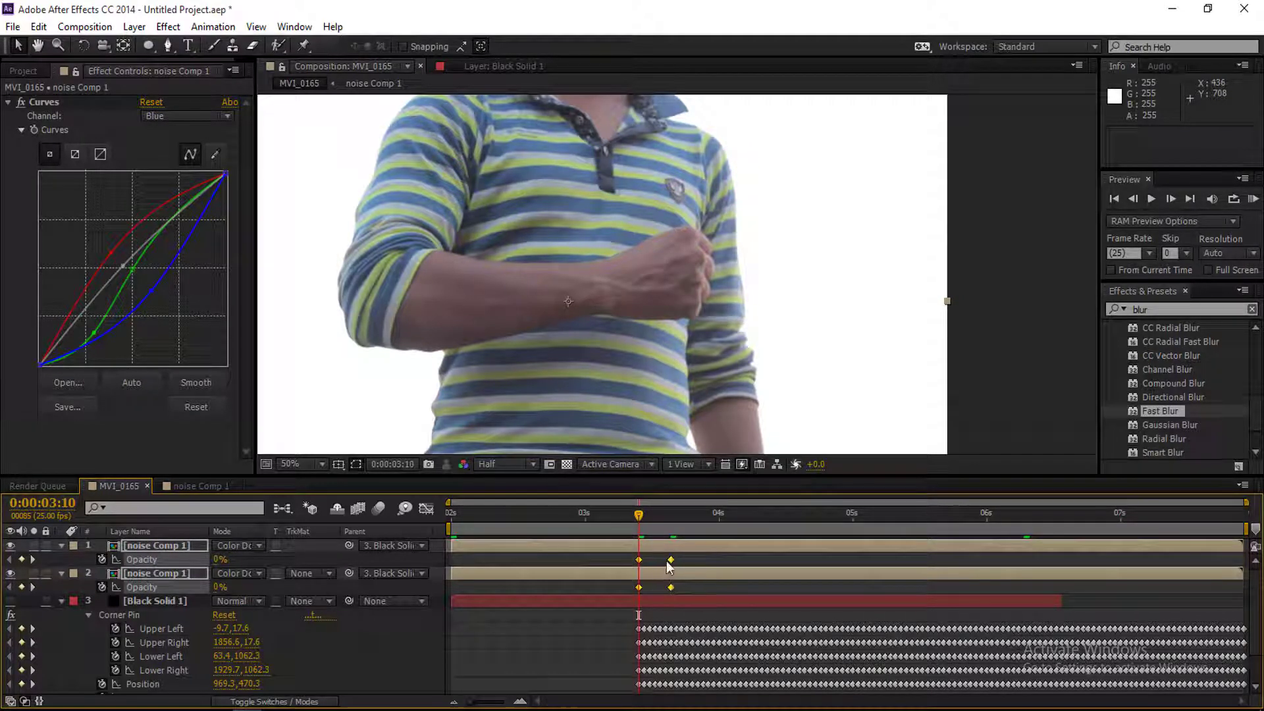
{"action": "right_click", "coordinate": [671, 561]}
{"action": "mouse_move", "coordinate": [833, 555]}
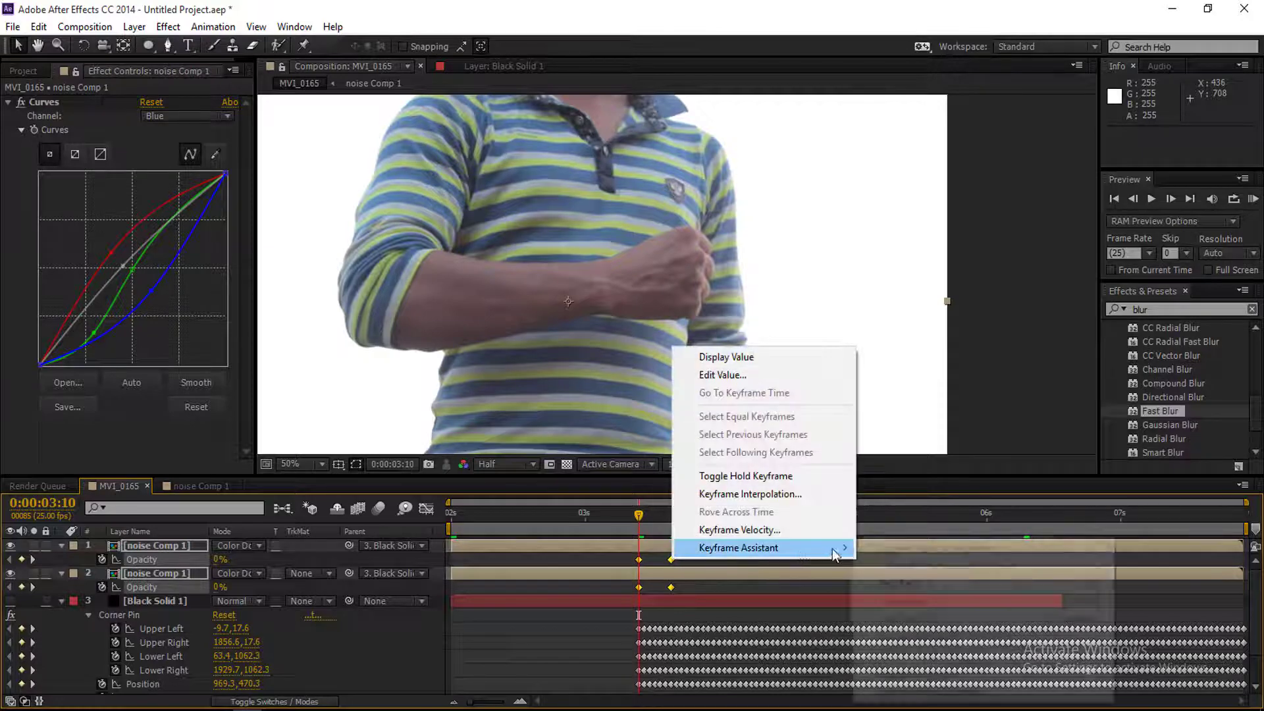
{"action": "left_click", "coordinate": [890, 585]}
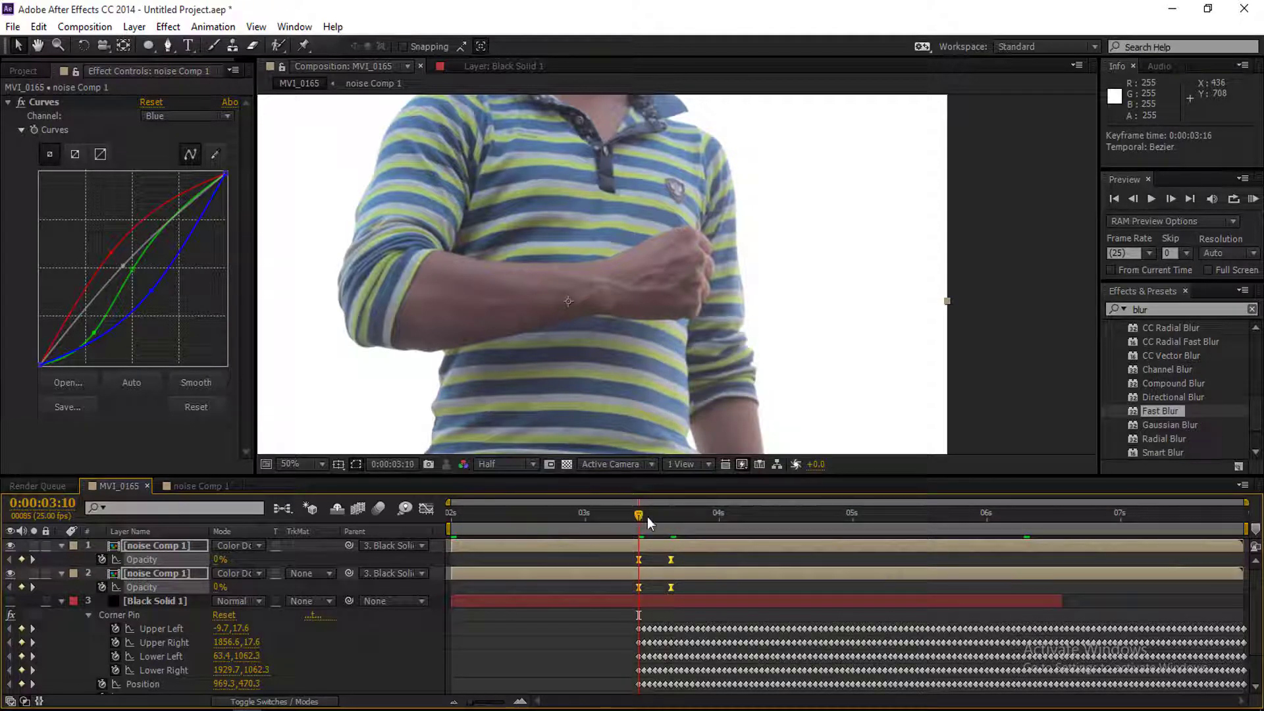
Return the current time to 0:00:02:00 and collapse the open properties of both noise Comp 1 layers and Black Solid 1.
{"action": "left_click_drag", "start_coordinate": [639, 517], "coordinate": [378, 532]}
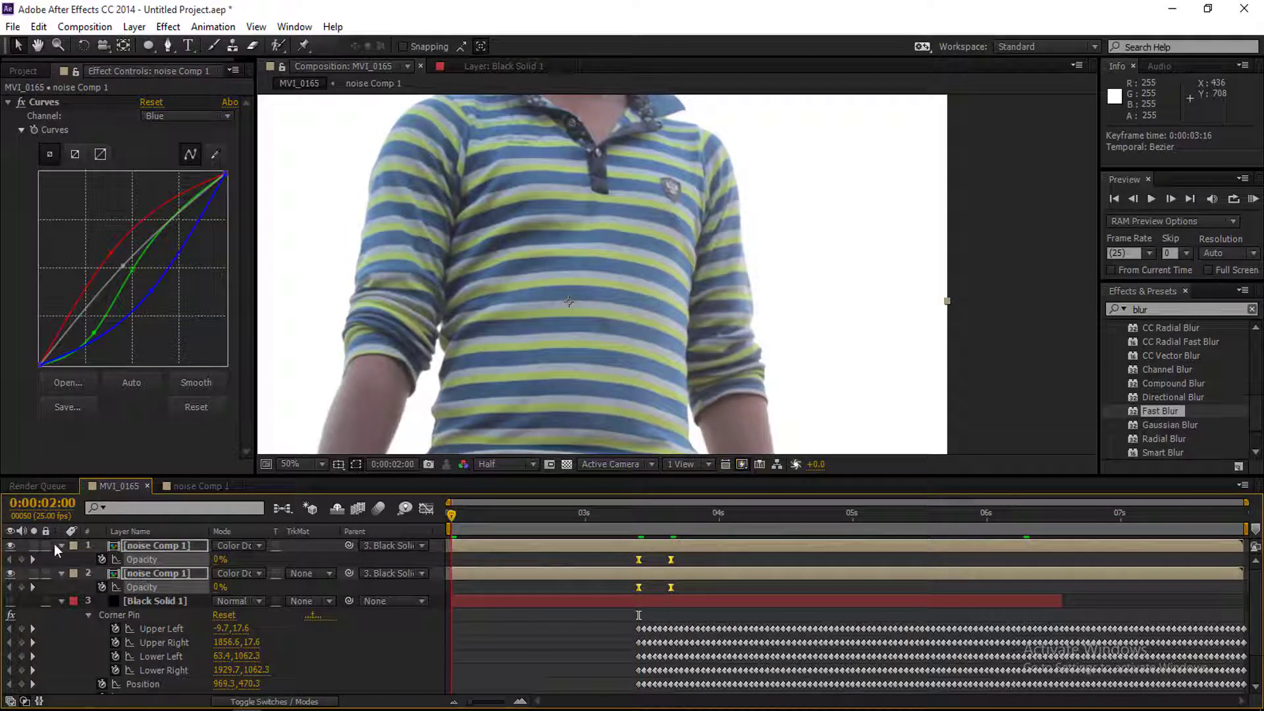
{"action": "left_click", "coordinate": [62, 570]}
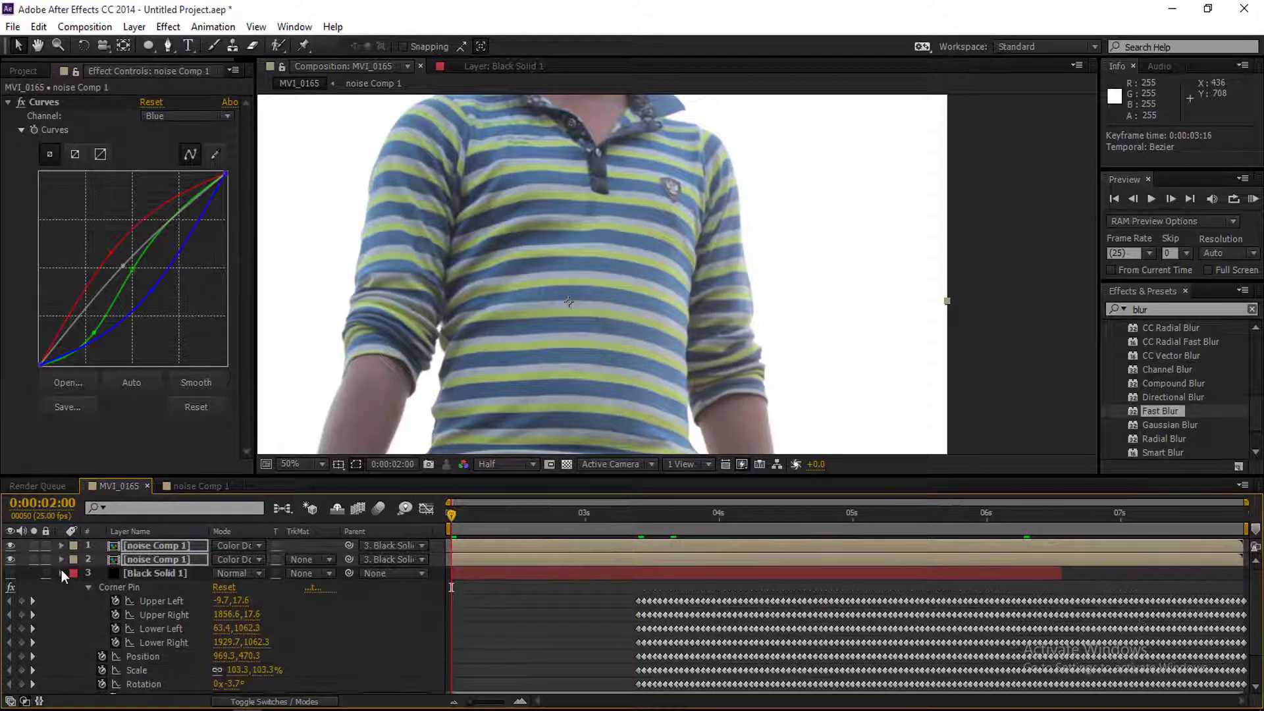
{"action": "left_click", "coordinate": [61, 571]}
{"action": "right_click", "coordinate": [139, 629]}
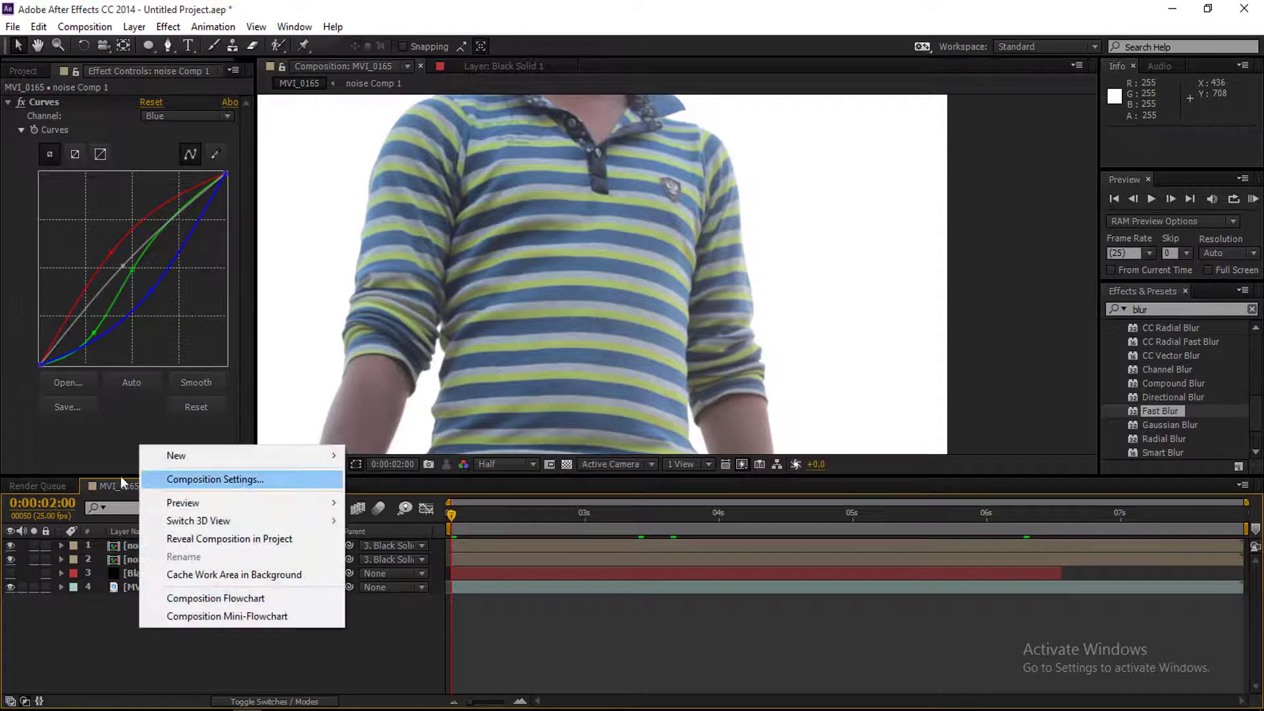
Import the 2.35 Anamorphic image from the IronFistVideoAndImages folder into the project.
{"action": "left_click", "coordinate": [22, 66]}
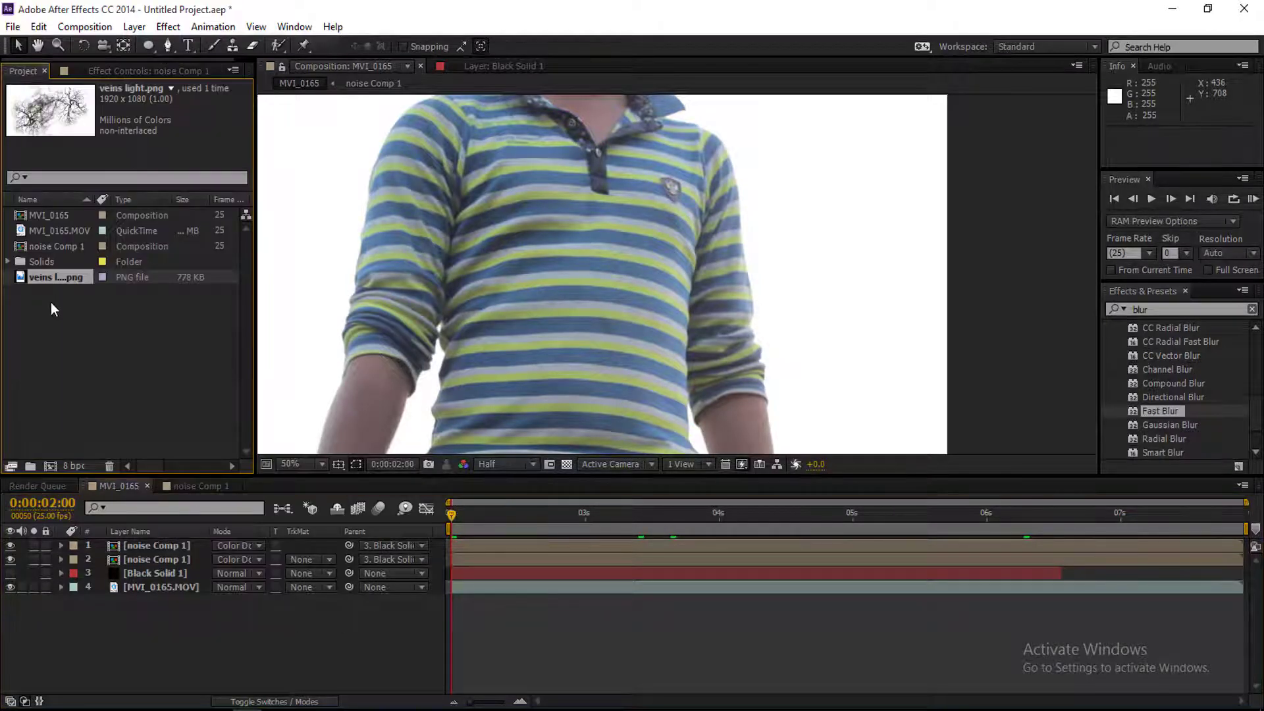
{"action": "right_click", "coordinate": [58, 326]}
{"action": "left_click", "coordinate": [38, 333]}
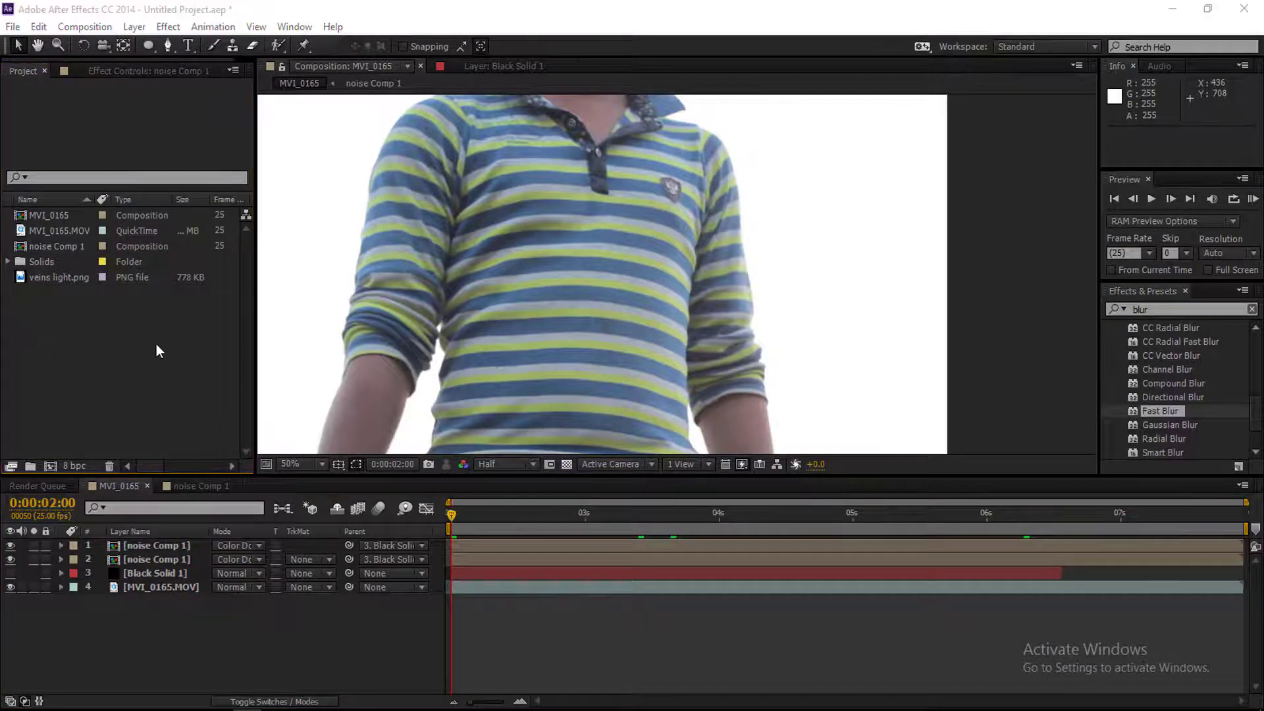
{"action": "double_click", "coordinate": [171, 283]}
{"action": "left_click", "coordinate": [283, 183]}
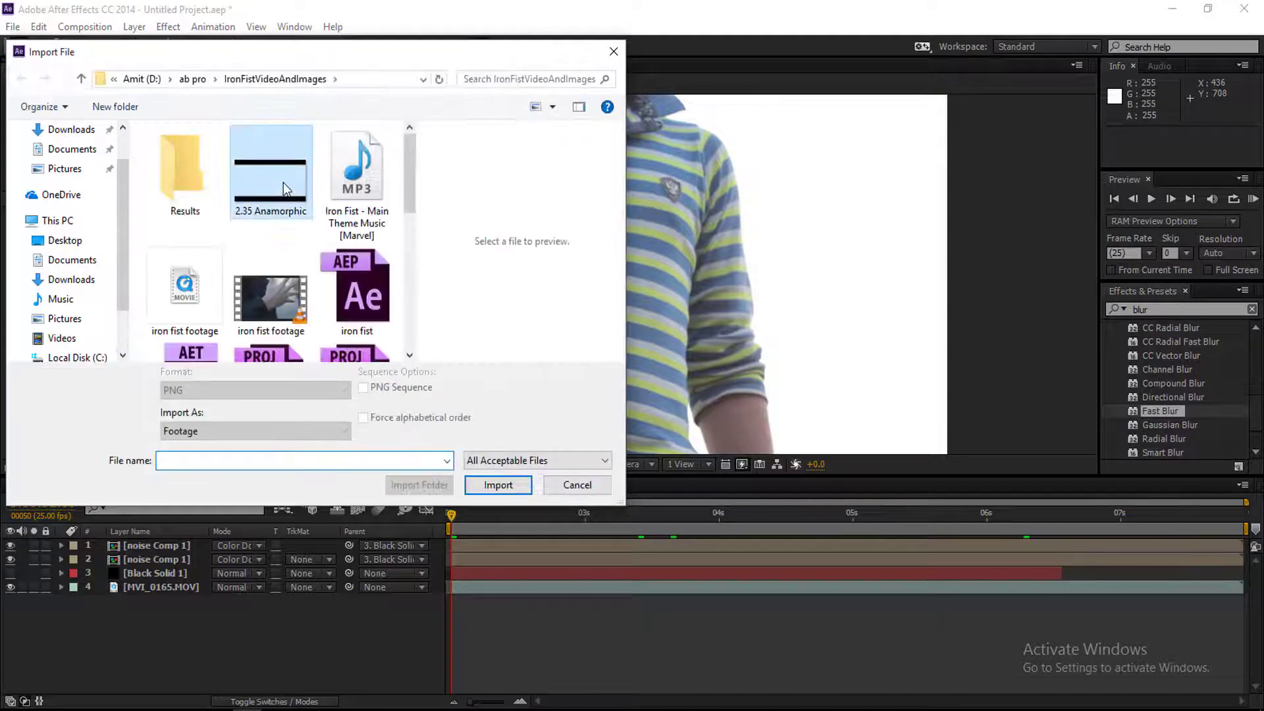
{"action": "left_click", "coordinate": [508, 492]}
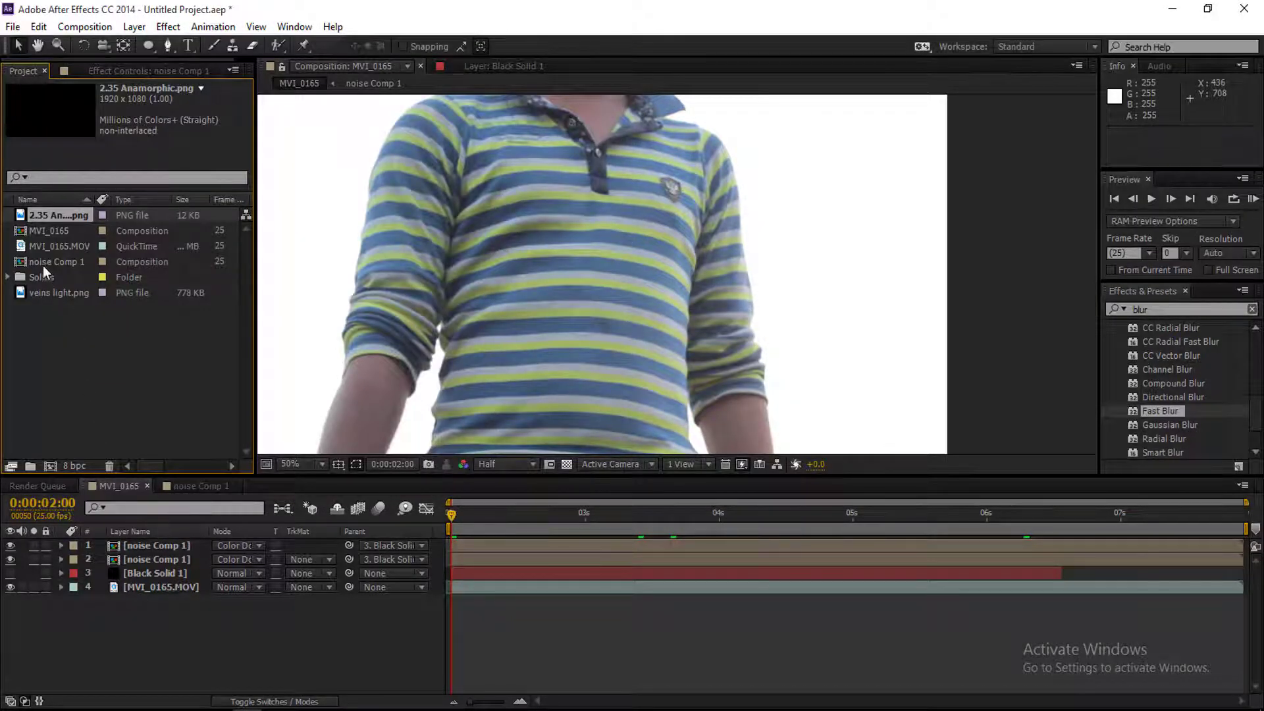
{"action": "left_click_drag", "start_coordinate": [54, 295], "coordinate": [144, 538]}
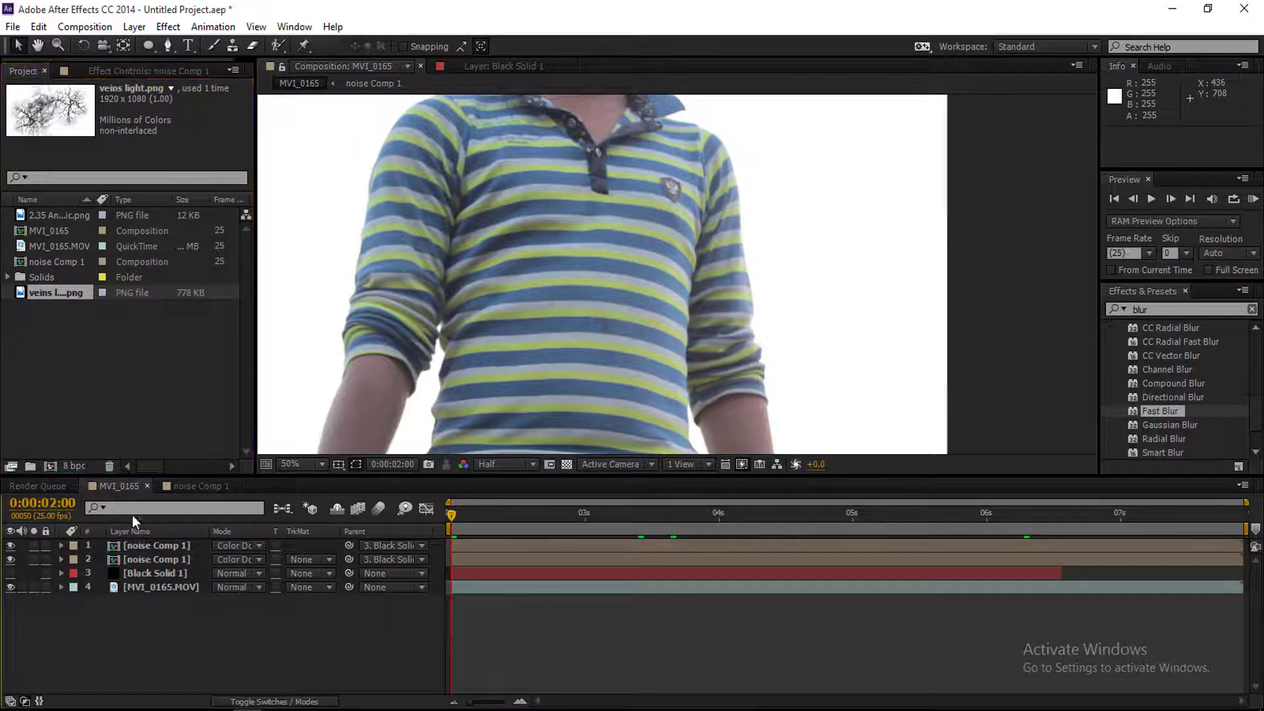
{"action": "left_click_drag", "start_coordinate": [56, 293], "coordinate": [141, 543]}
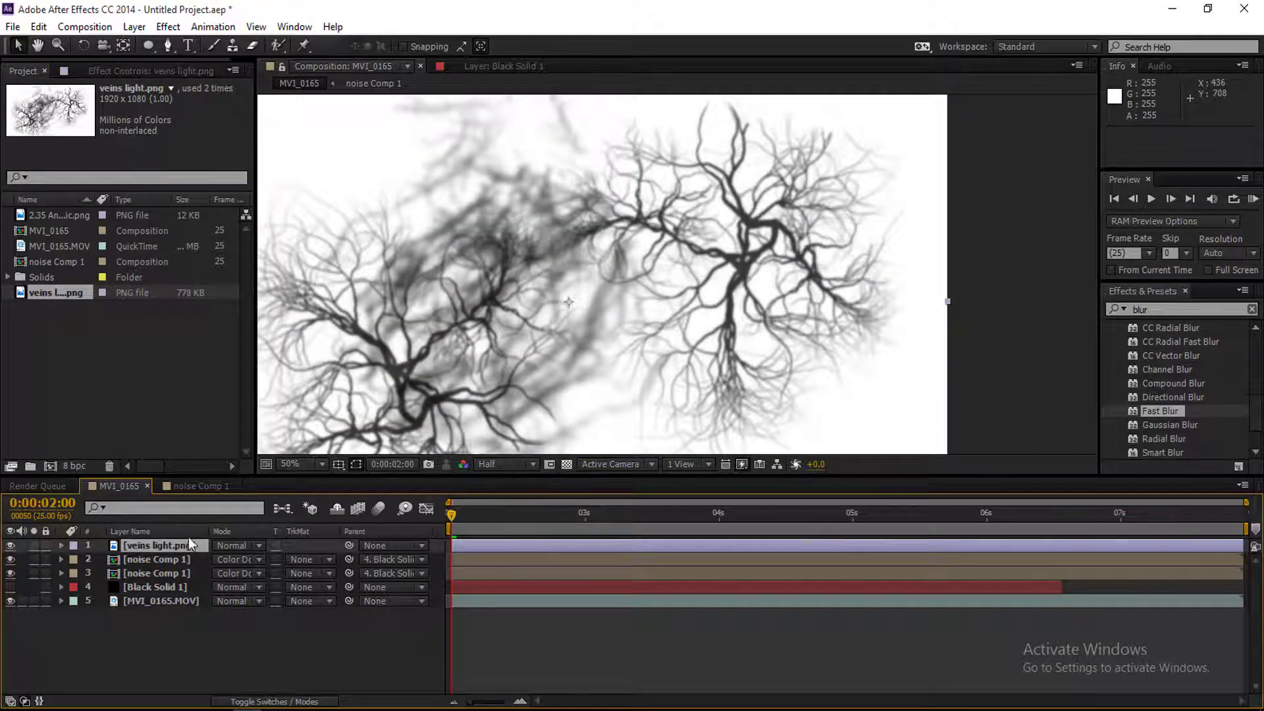
{"action": "key", "text": "Delete"}
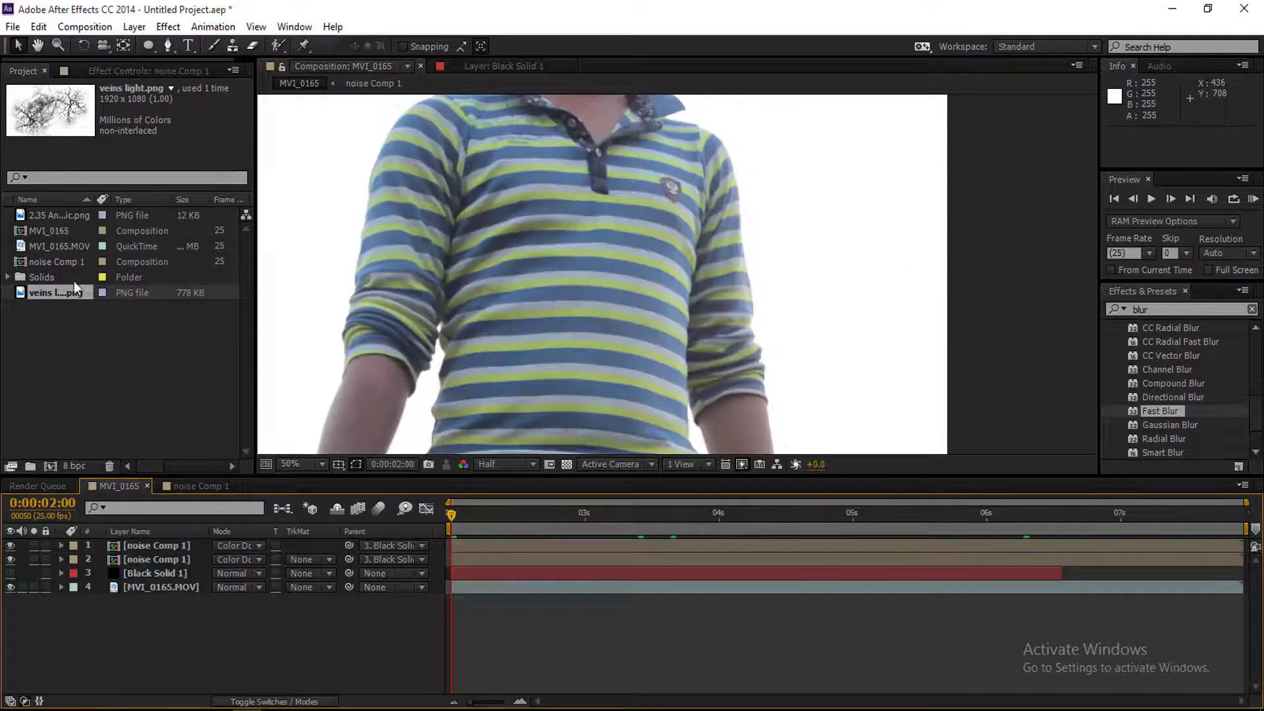
Add 2.35 Anamorphic.png as the top layer of MVI_0165 and create an adjustment layer directly beneath it.
{"action": "left_click_drag", "start_coordinate": [58, 215], "coordinate": [128, 540]}
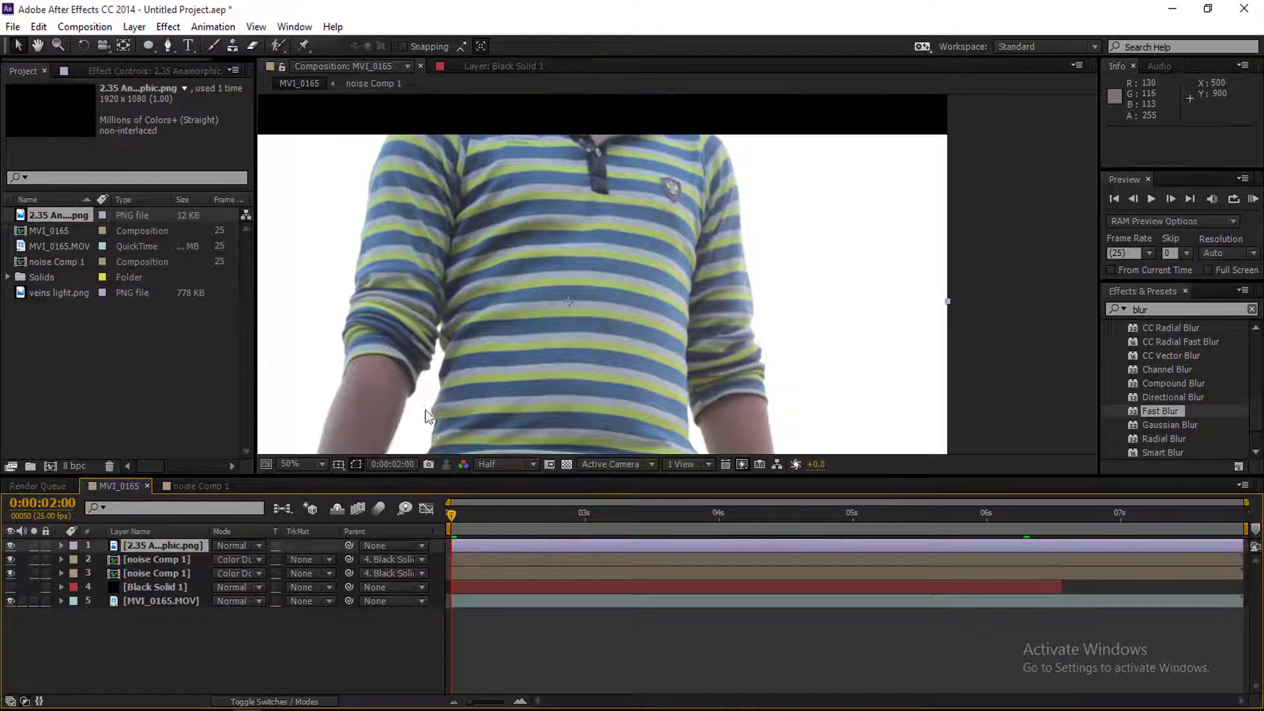
{"action": "scroll", "coordinate": [678, 318], "scroll_direction": "down", "scroll_amount": 2}
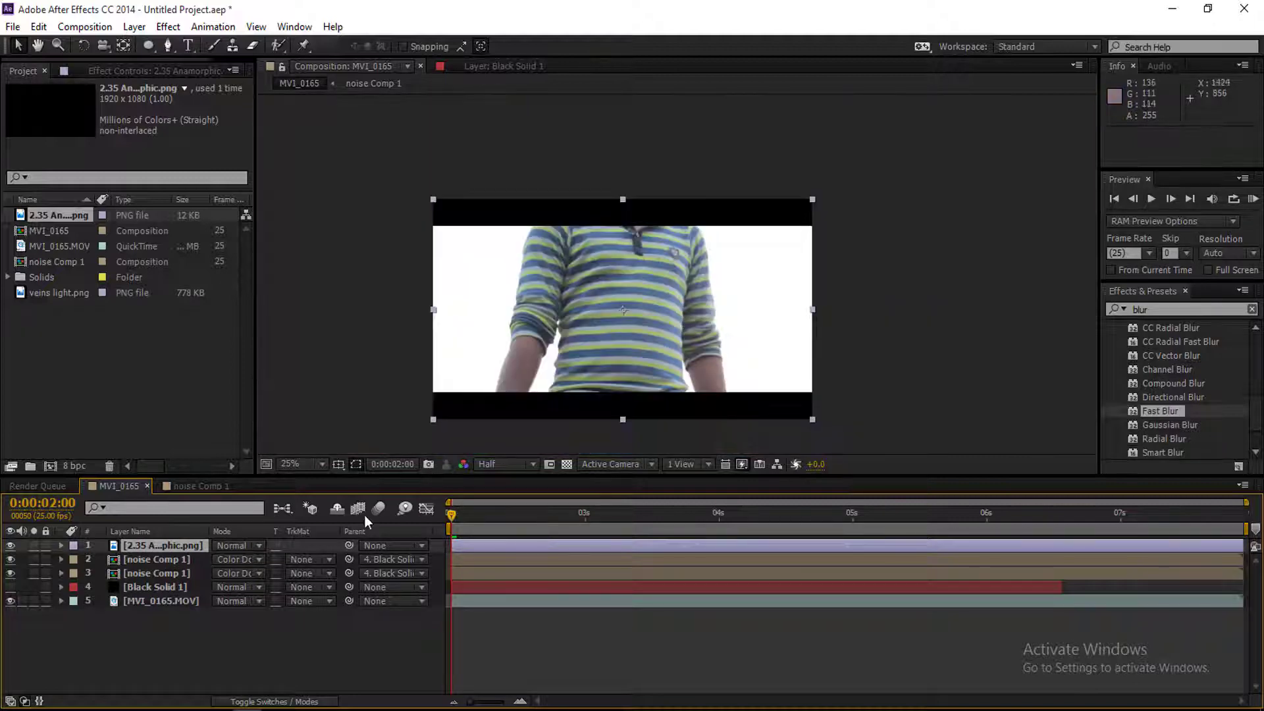
{"action": "right_click", "coordinate": [153, 638]}
{"action": "mouse_move", "coordinate": [273, 467]}
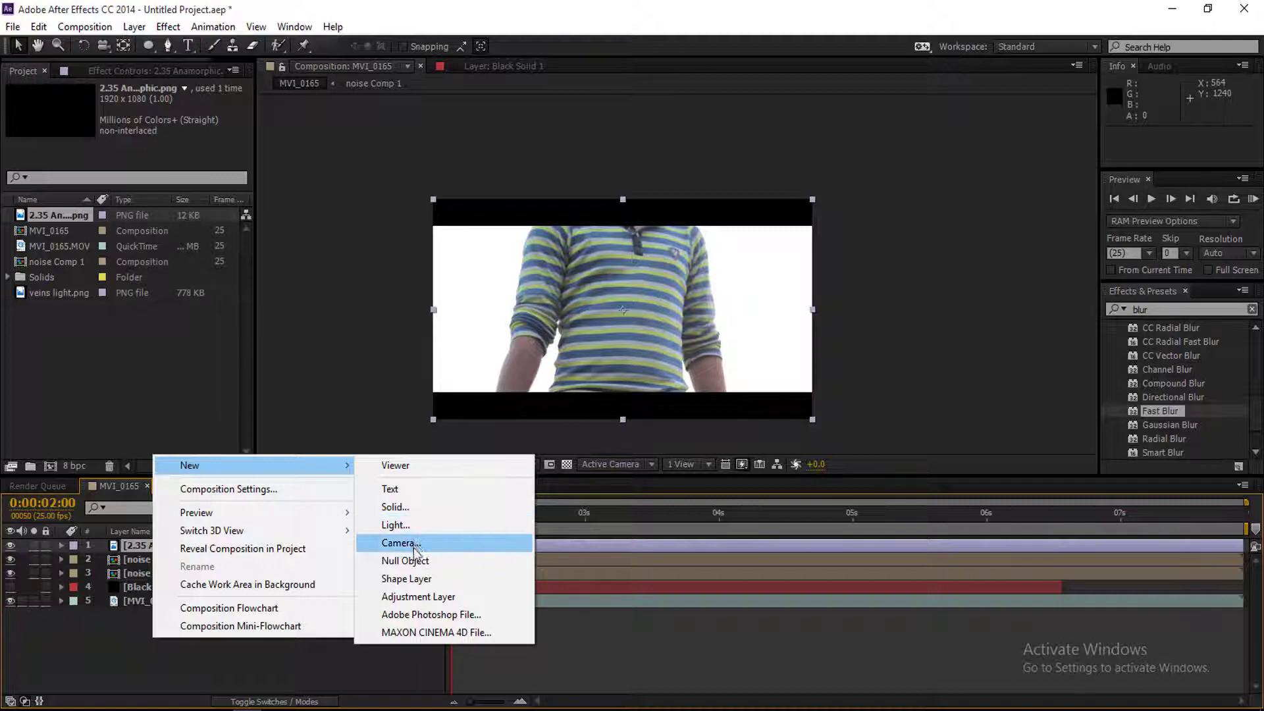
{"action": "left_click", "coordinate": [425, 596]}
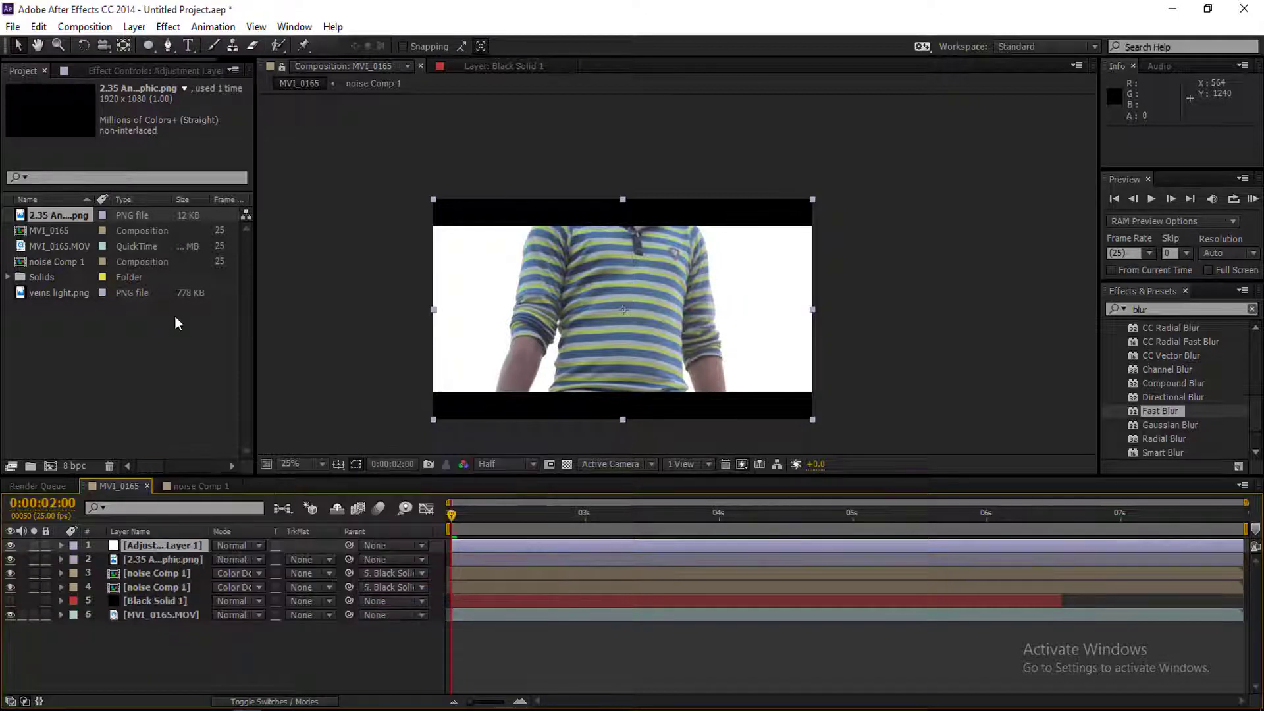
{"action": "left_click_drag", "start_coordinate": [142, 547], "coordinate": [145, 557]}
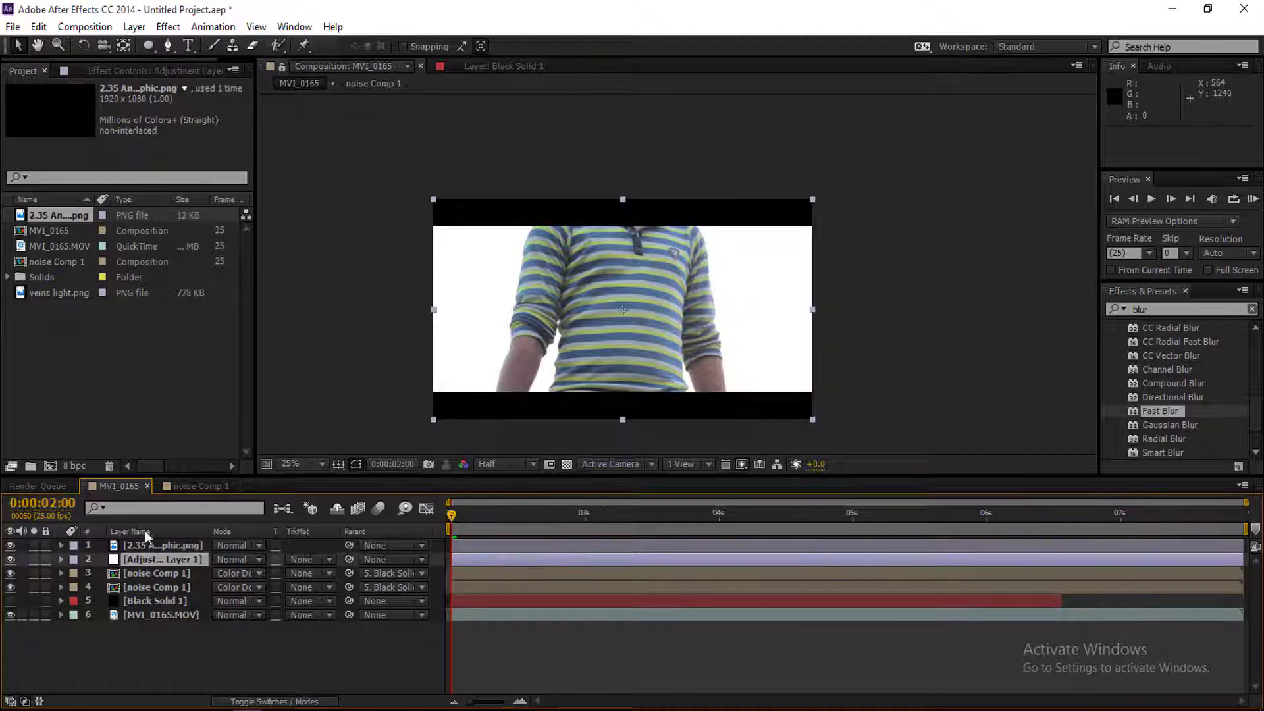
Apply the Levels effect to the adjustment layer and raise Input Black to 77.
{"action": "left_click", "coordinate": [168, 28]}
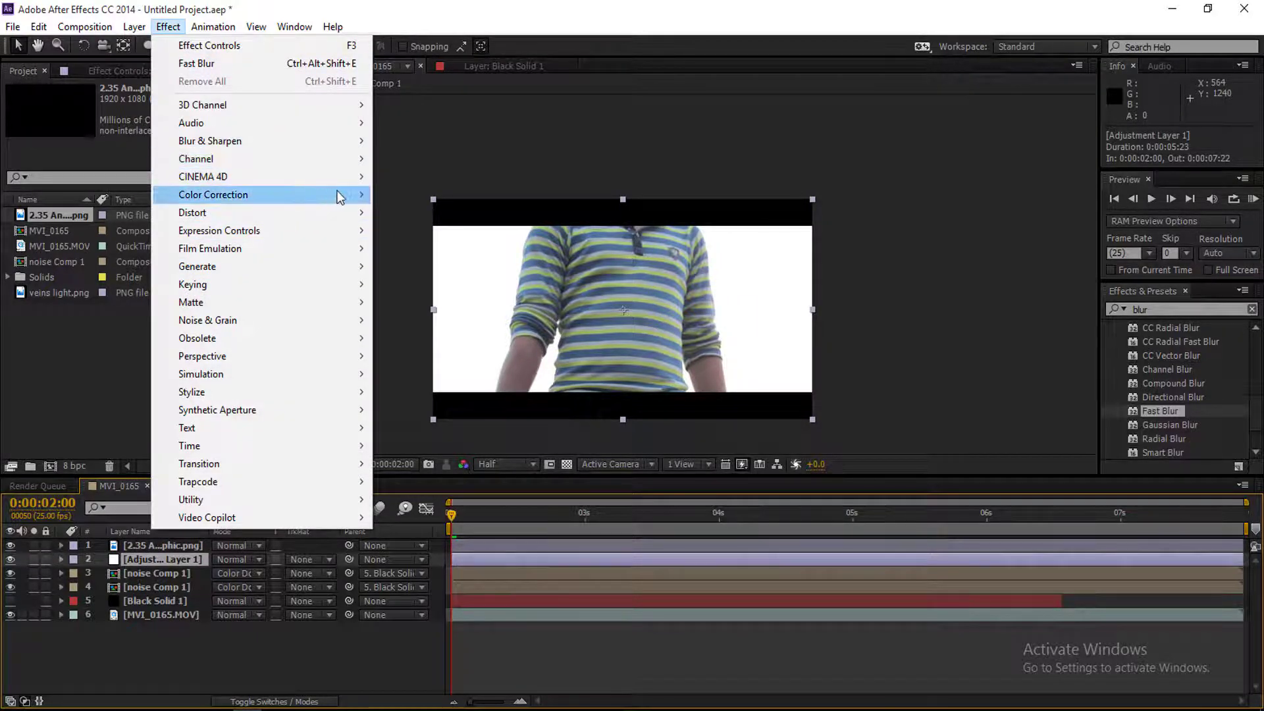
{"action": "mouse_move", "coordinate": [342, 195]}
{"action": "left_click", "coordinate": [408, 577]}
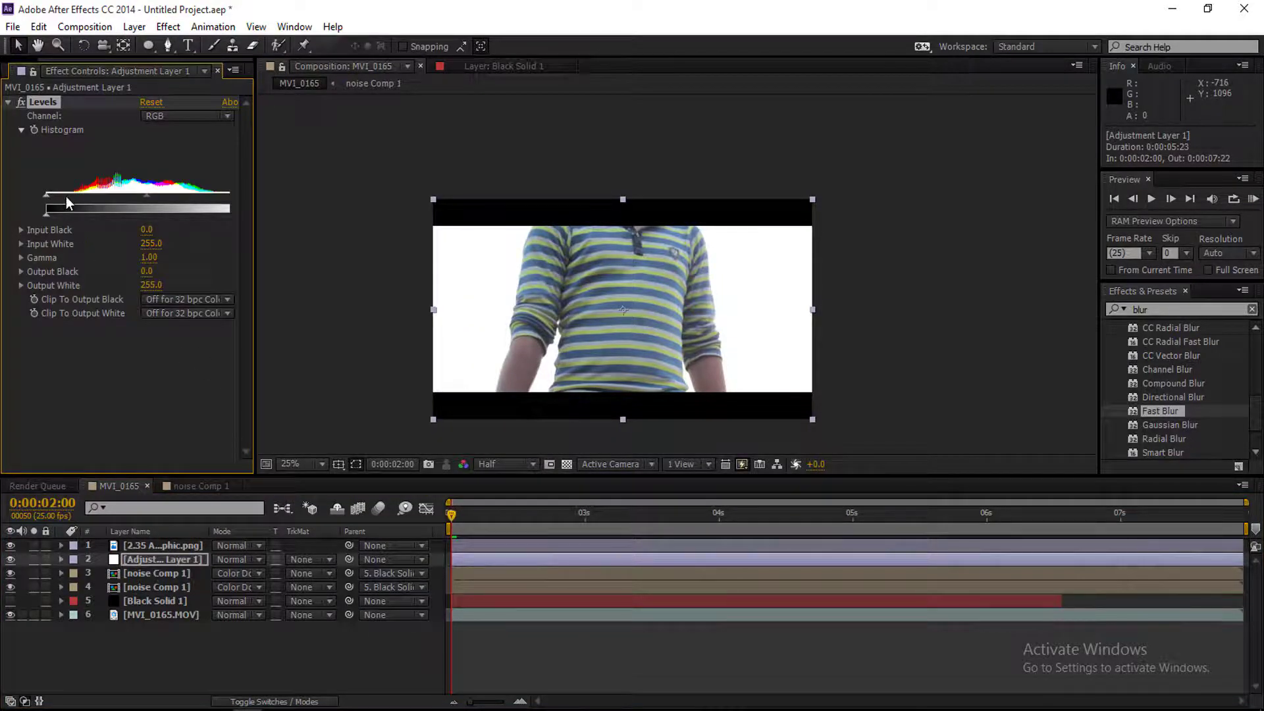
{"action": "left_click_drag", "start_coordinate": [46, 196], "coordinate": [74, 197]}
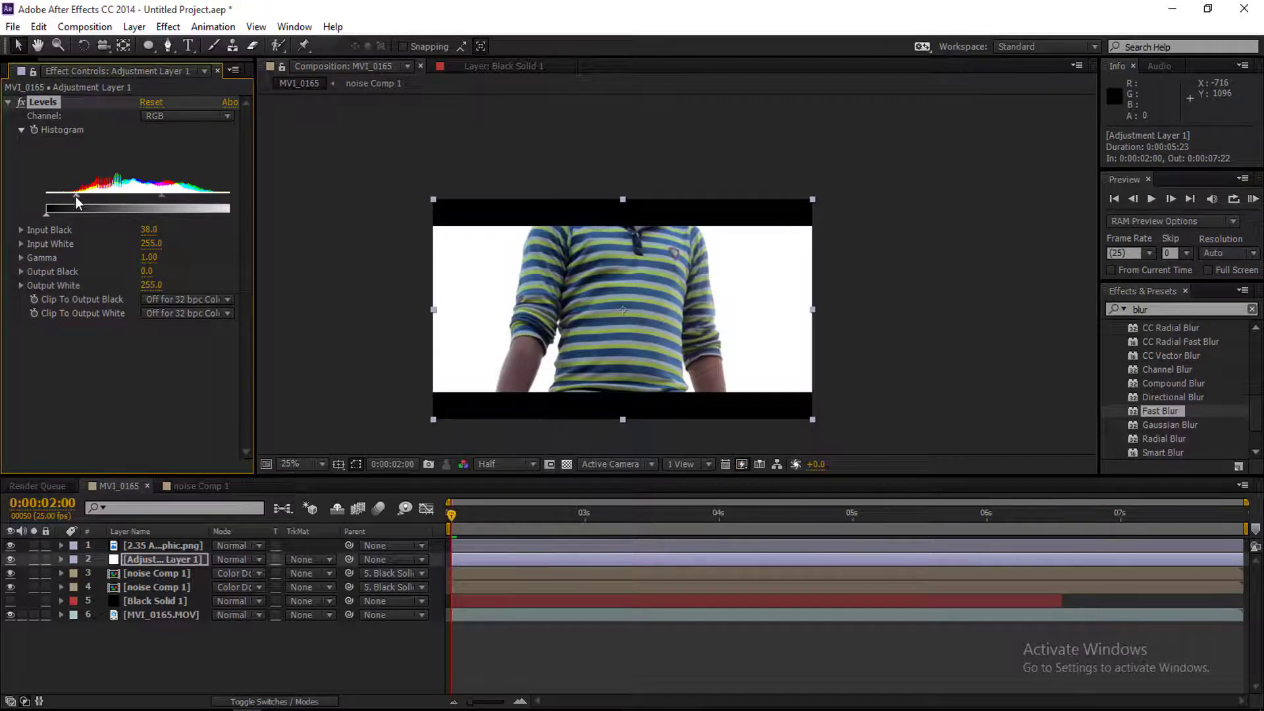
{"action": "left_click_drag", "start_coordinate": [75, 196], "coordinate": [87, 199]}
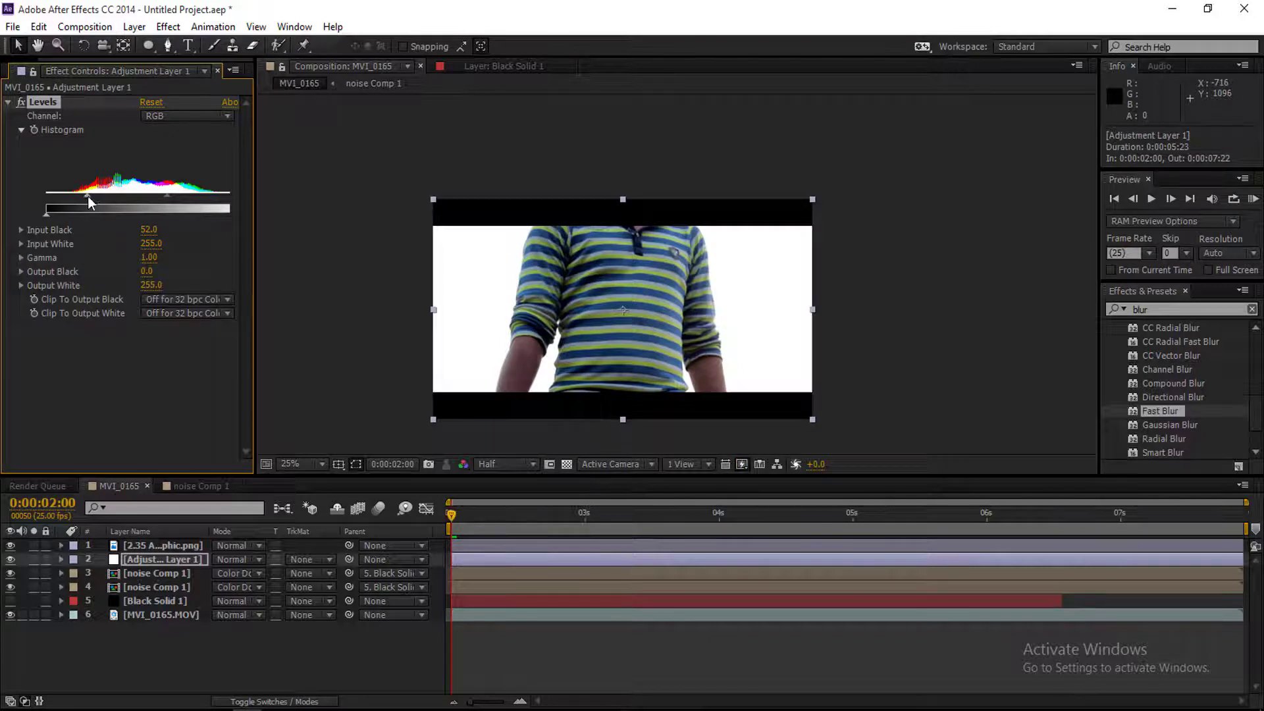
{"action": "left_click_drag", "start_coordinate": [87, 199], "coordinate": [104, 204]}
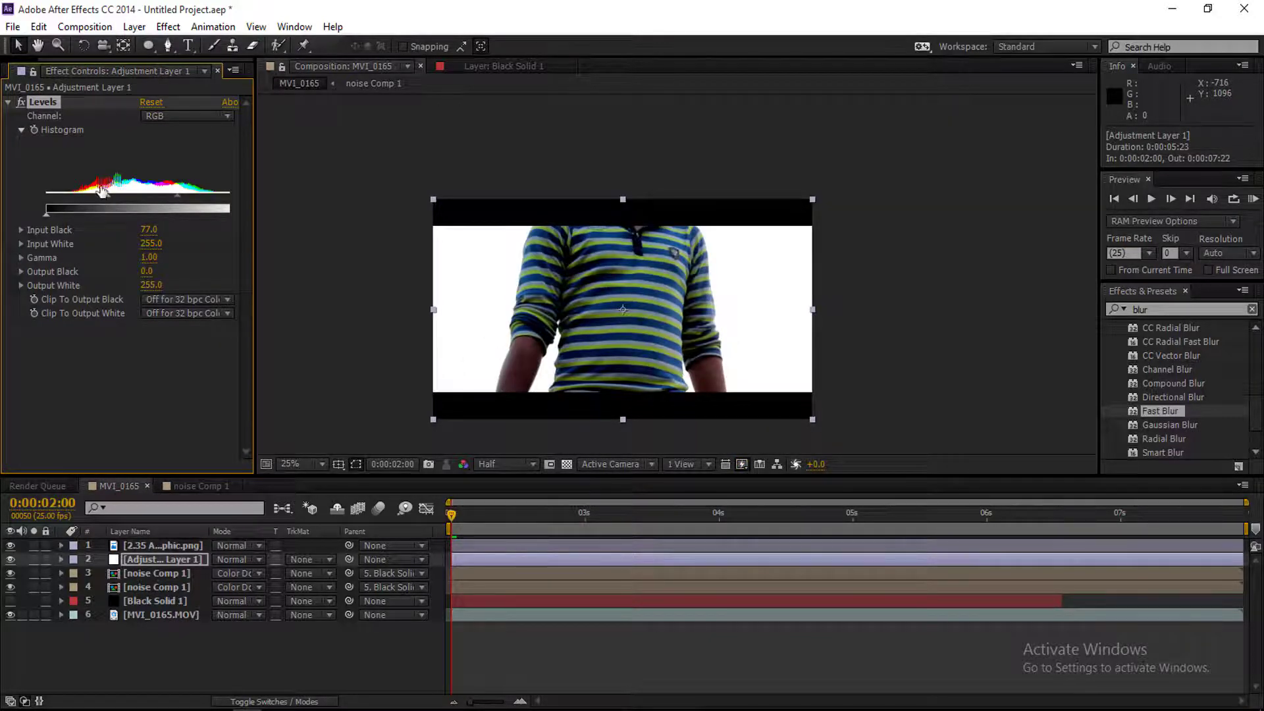
Add a Curves effect to the adjustment layer and pull the RGB curve moderately down in the midtones.
{"action": "left_click", "coordinate": [152, 560]}
{"action": "left_click", "coordinate": [169, 26]}
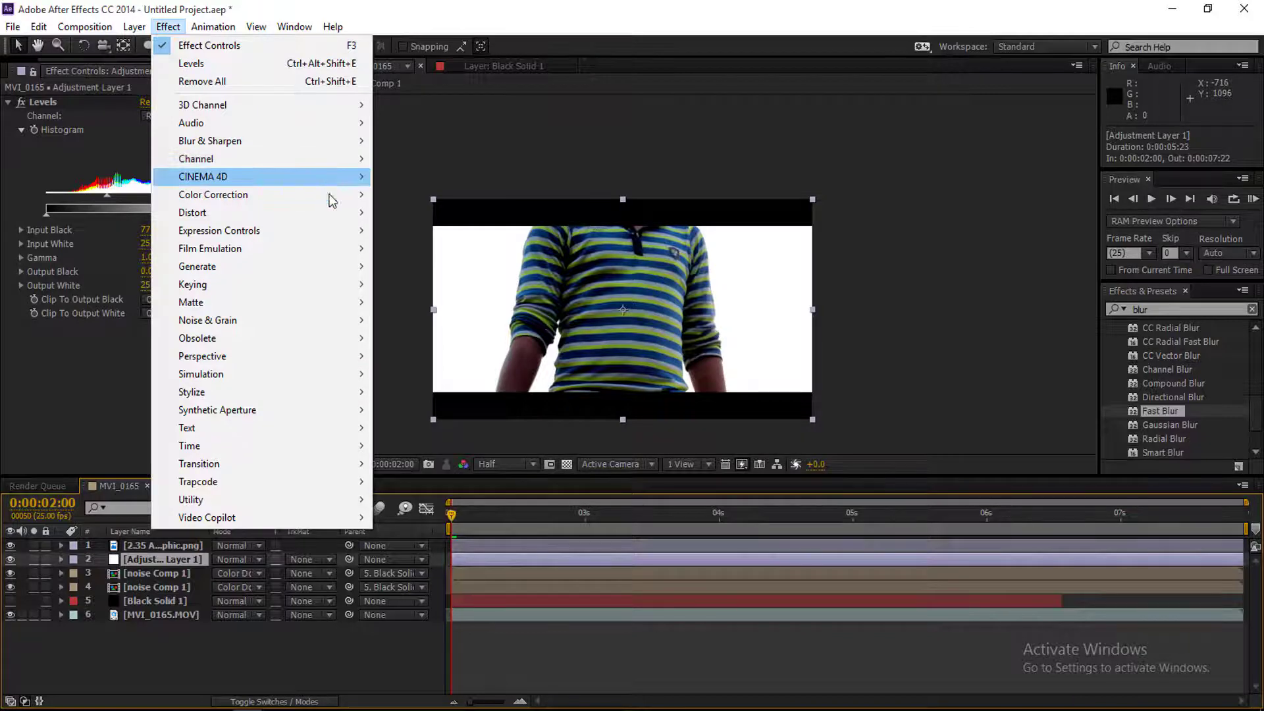
{"action": "mouse_move", "coordinate": [333, 196]}
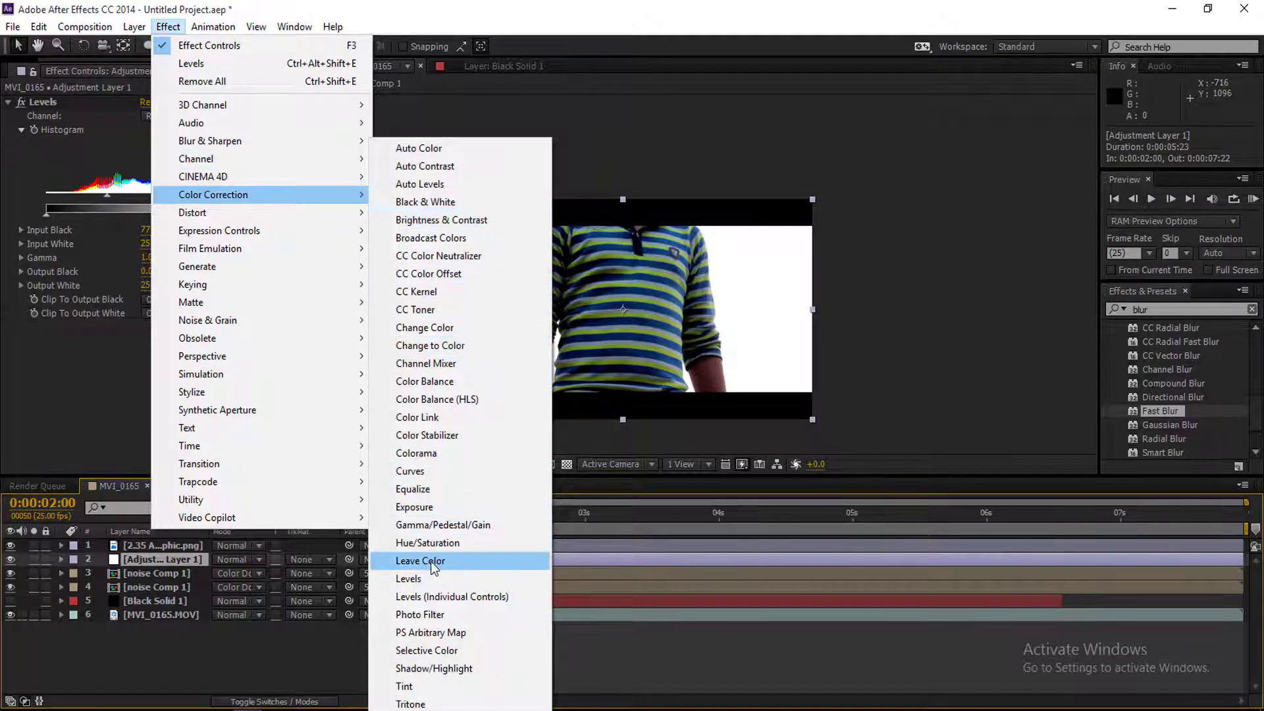
{"action": "left_click", "coordinate": [410, 472]}
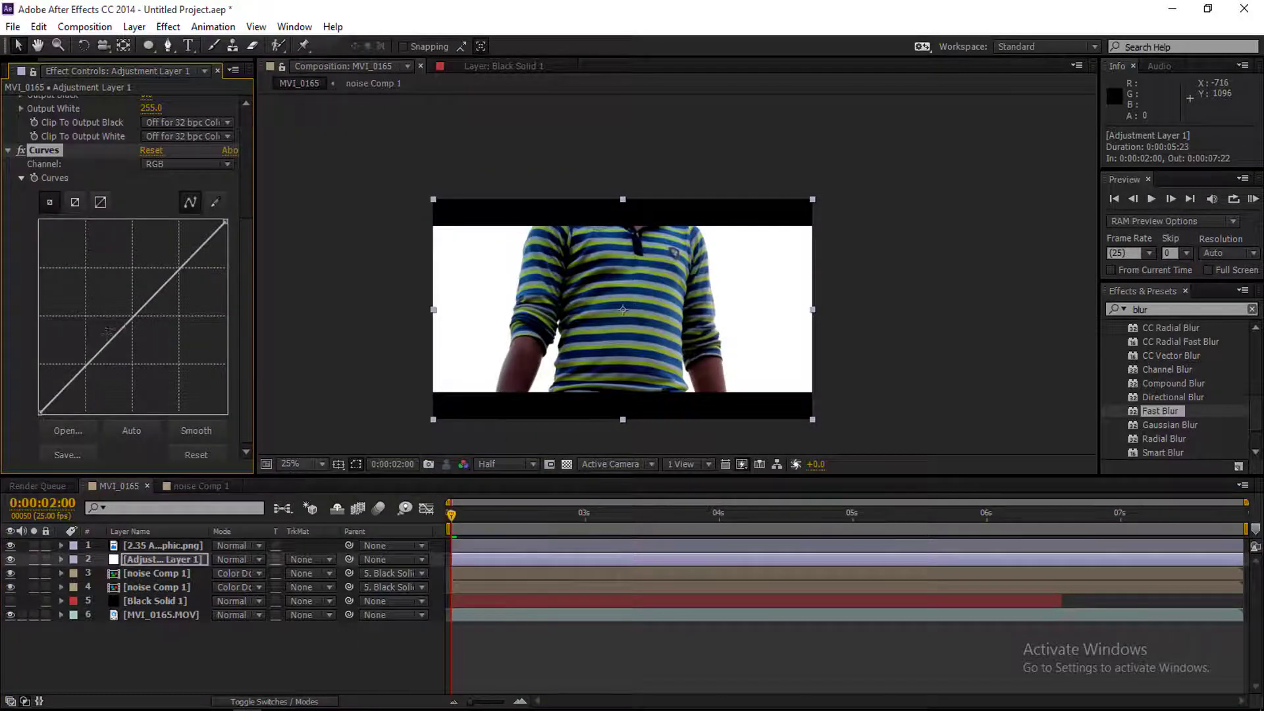
{"action": "left_click_drag", "start_coordinate": [132, 318], "coordinate": [144, 335]}
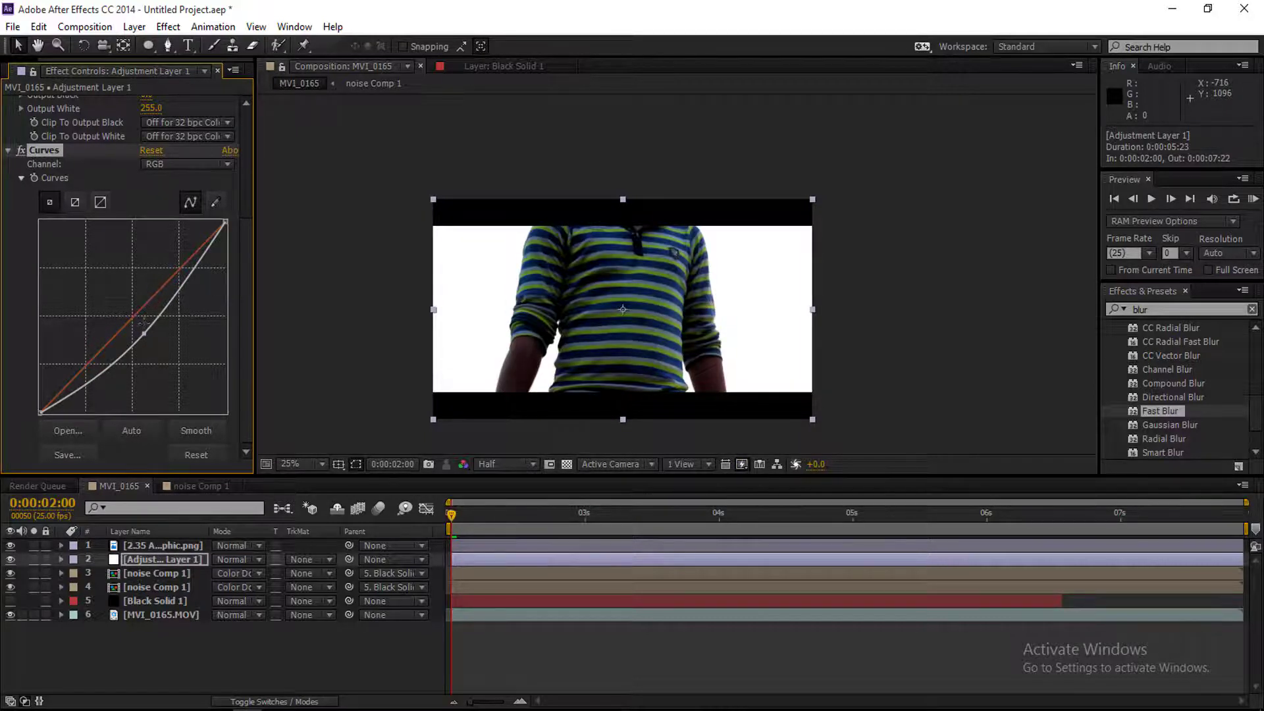
{"action": "left_click_drag", "start_coordinate": [143, 334], "coordinate": [140, 332]}
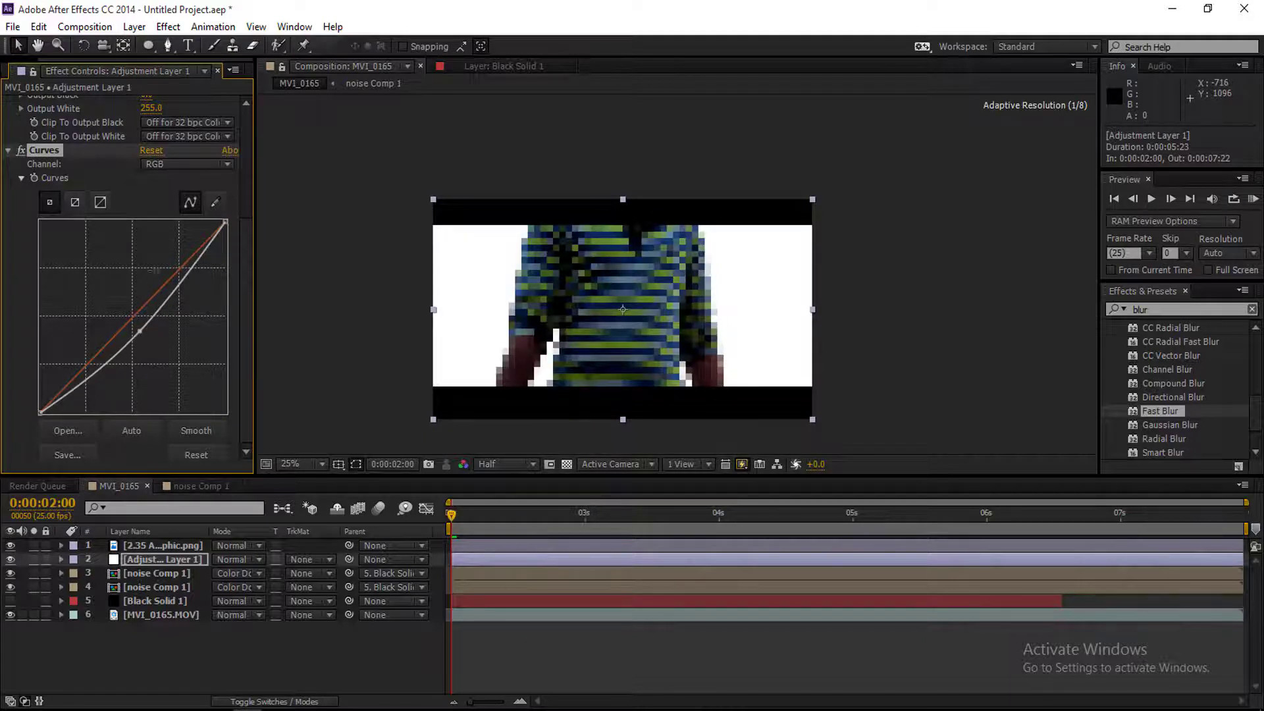
Raise the midtones of the Red channel in the adjustment layer's Curves effect.
{"action": "left_click", "coordinate": [200, 169]}
{"action": "left_click", "coordinate": [198, 201]}
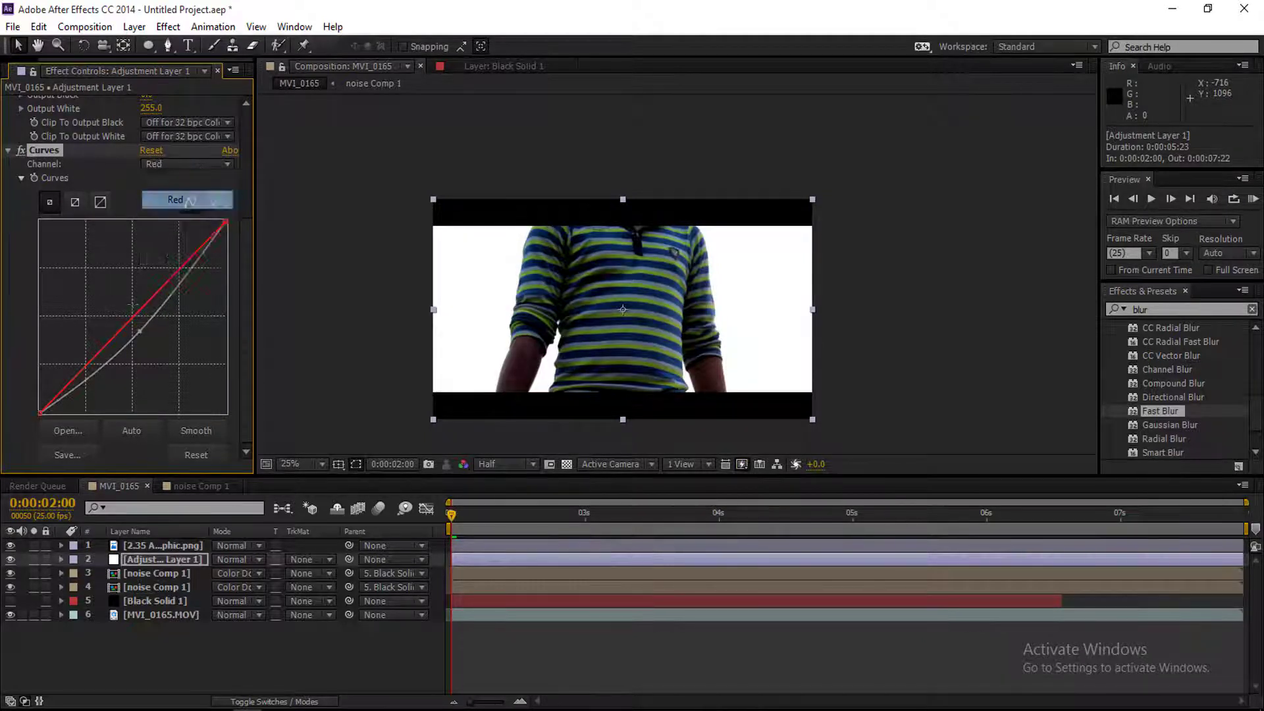
{"action": "left_click_drag", "start_coordinate": [128, 324], "coordinate": [116, 302]}
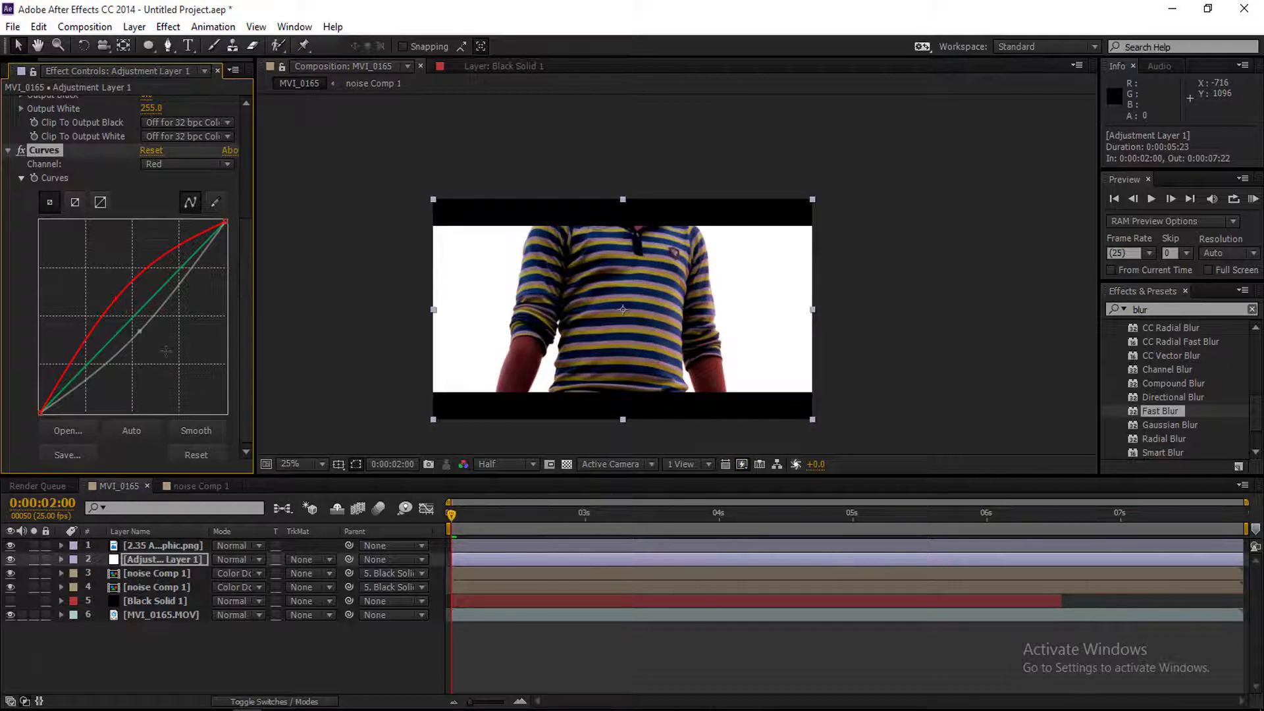
Lower the shadows of the Green curve on the adjustment layer while holding its midpoint near the diagonal.
{"action": "left_click", "coordinate": [184, 169]}
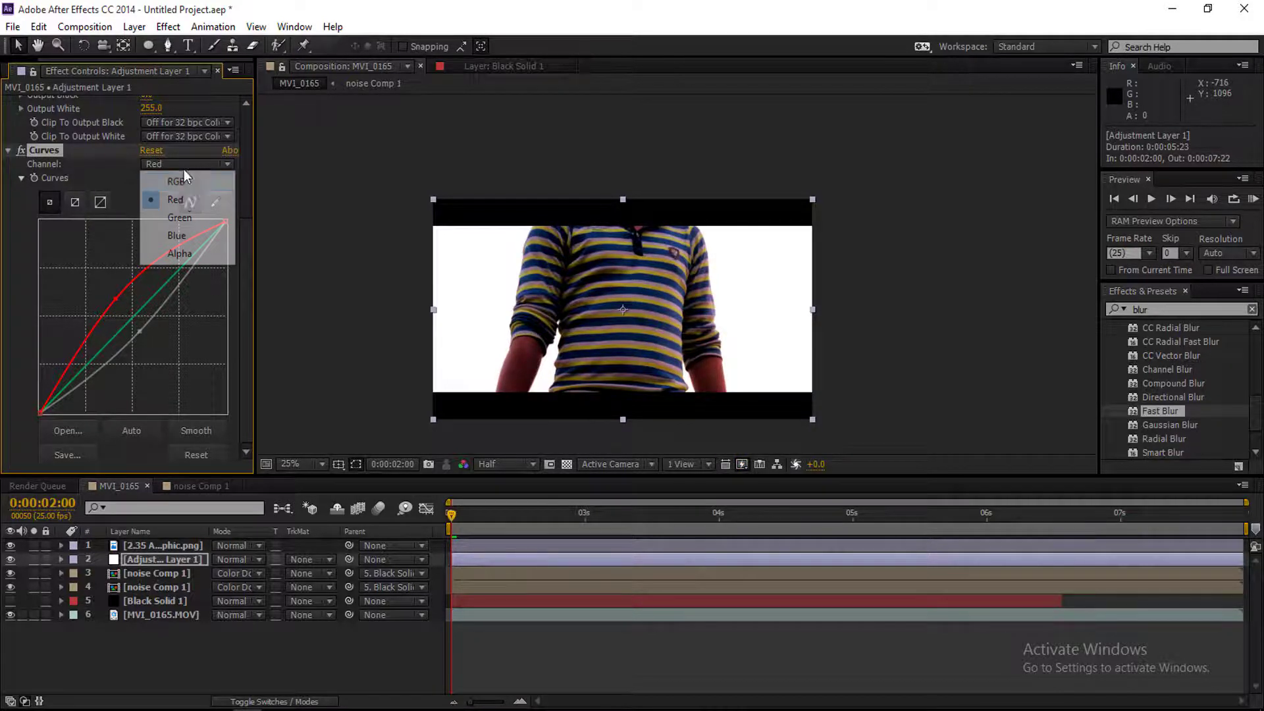
{"action": "left_click", "coordinate": [181, 217]}
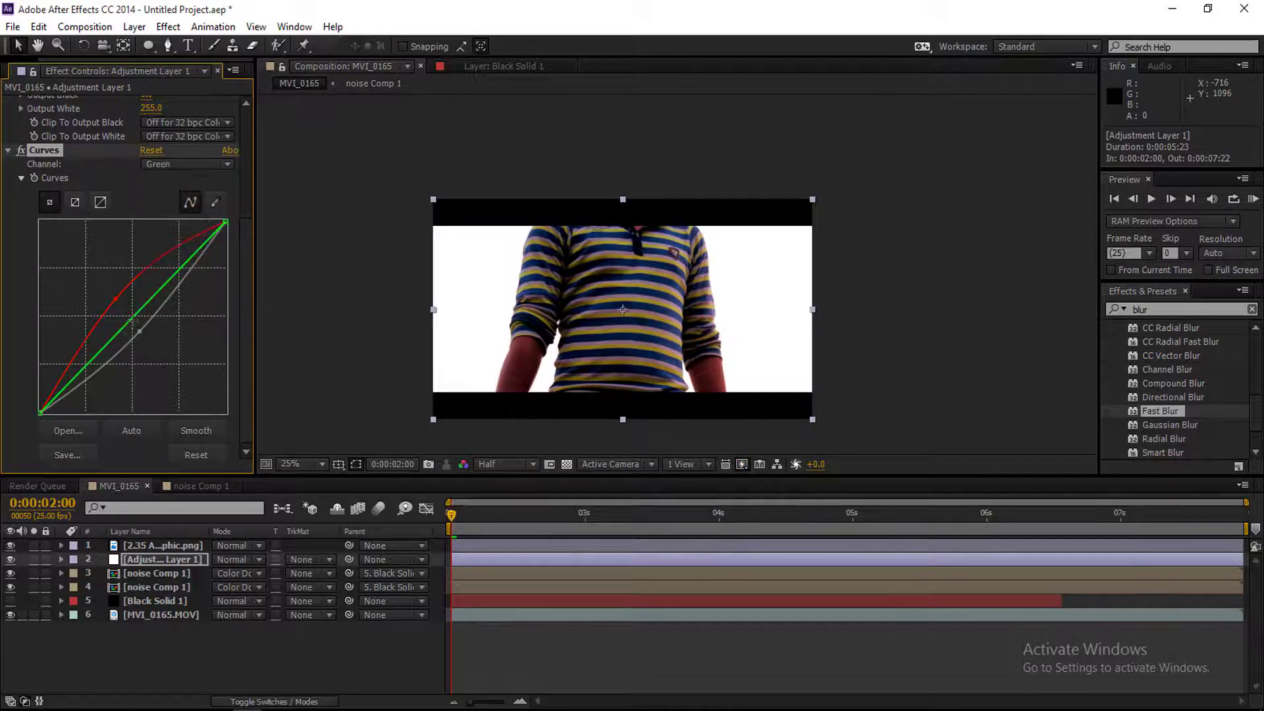
{"action": "left_click_drag", "start_coordinate": [117, 361], "coordinate": [90, 374]}
{"action": "key", "text": "ctrl+z"}
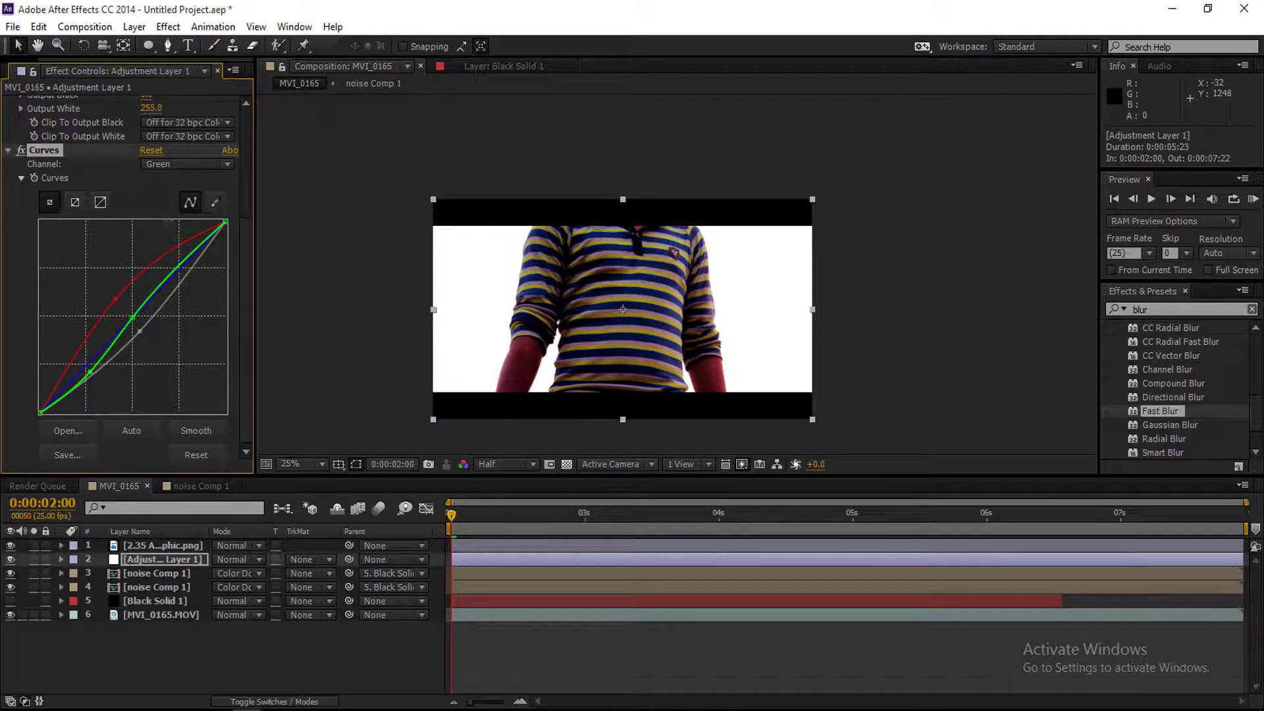
Raise the Blue curve slightly in the midtones of the adjustment layer's Curves effect, keeping that layer selected.
{"action": "left_click", "coordinate": [167, 165]}
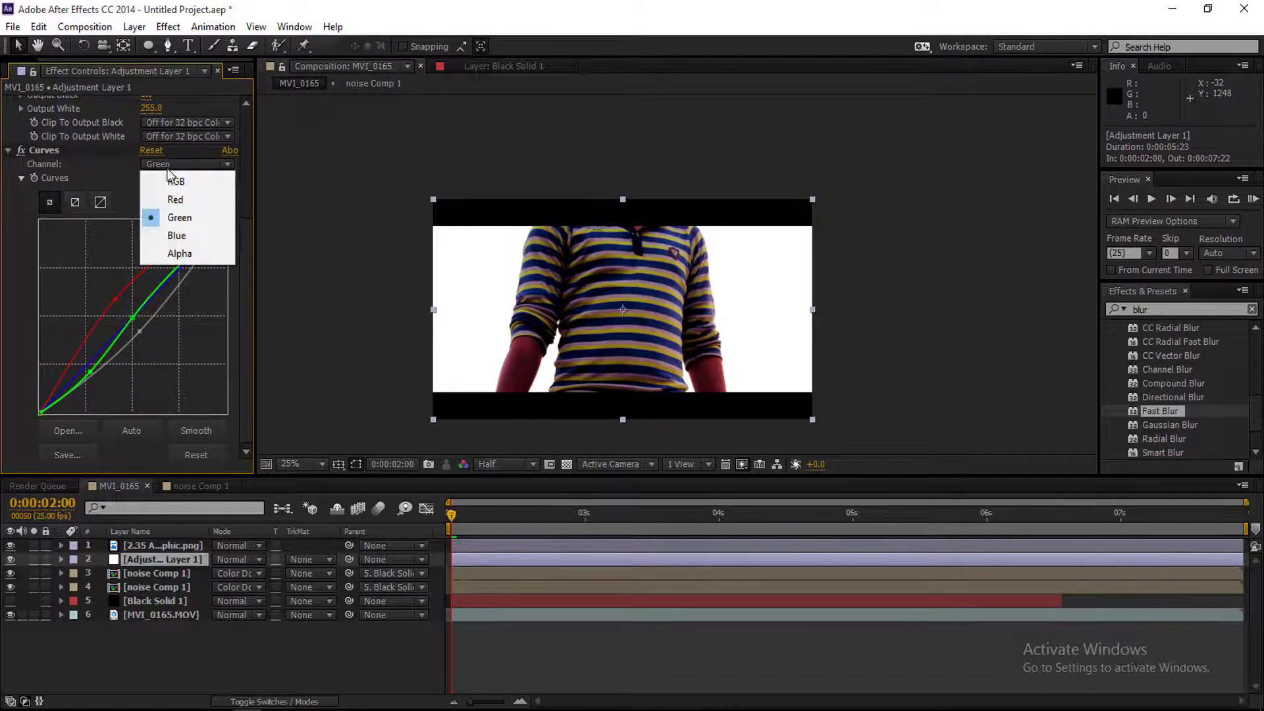
{"action": "left_click", "coordinate": [178, 238]}
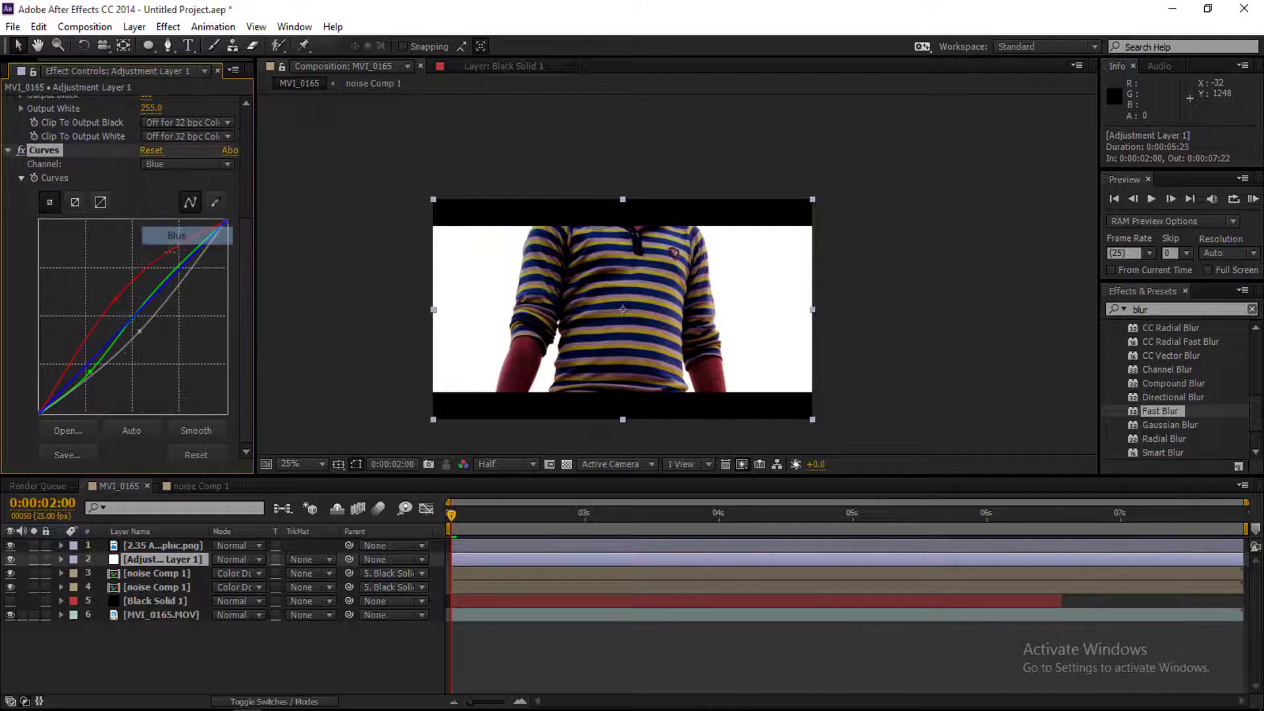
{"action": "left_click_drag", "start_coordinate": [128, 334], "coordinate": [144, 349]}
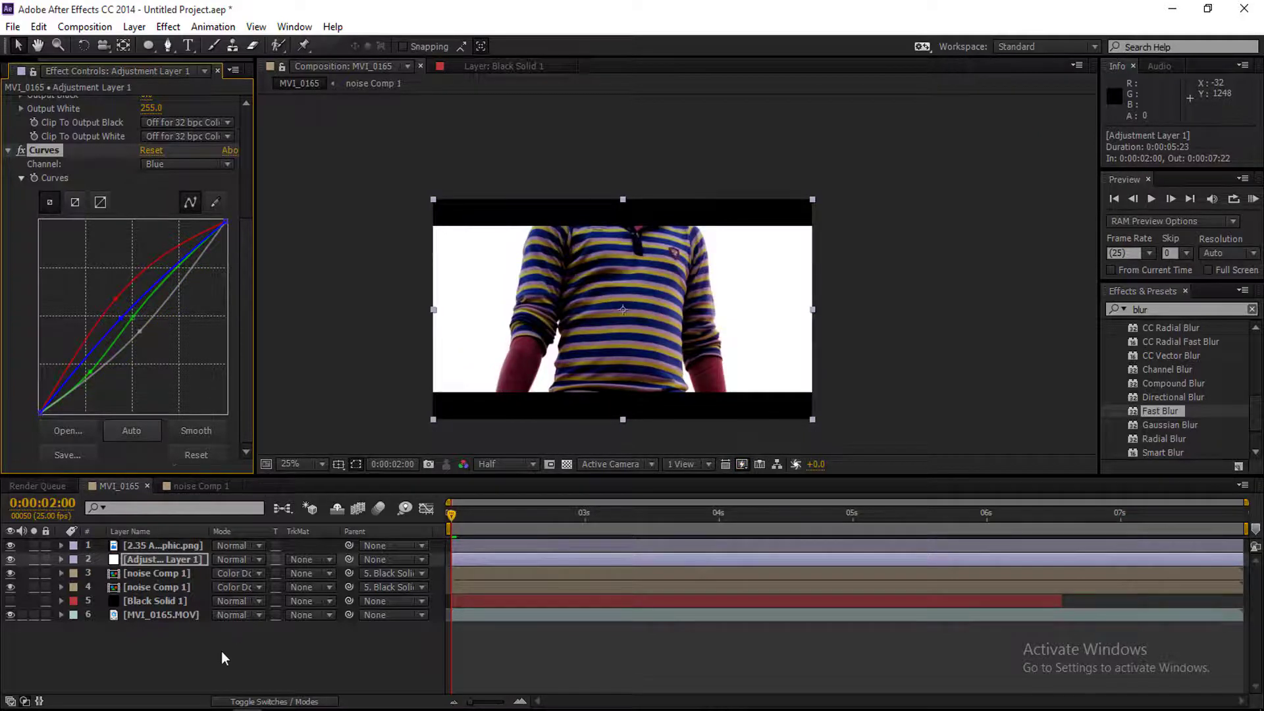
{"action": "left_click", "coordinate": [164, 642]}
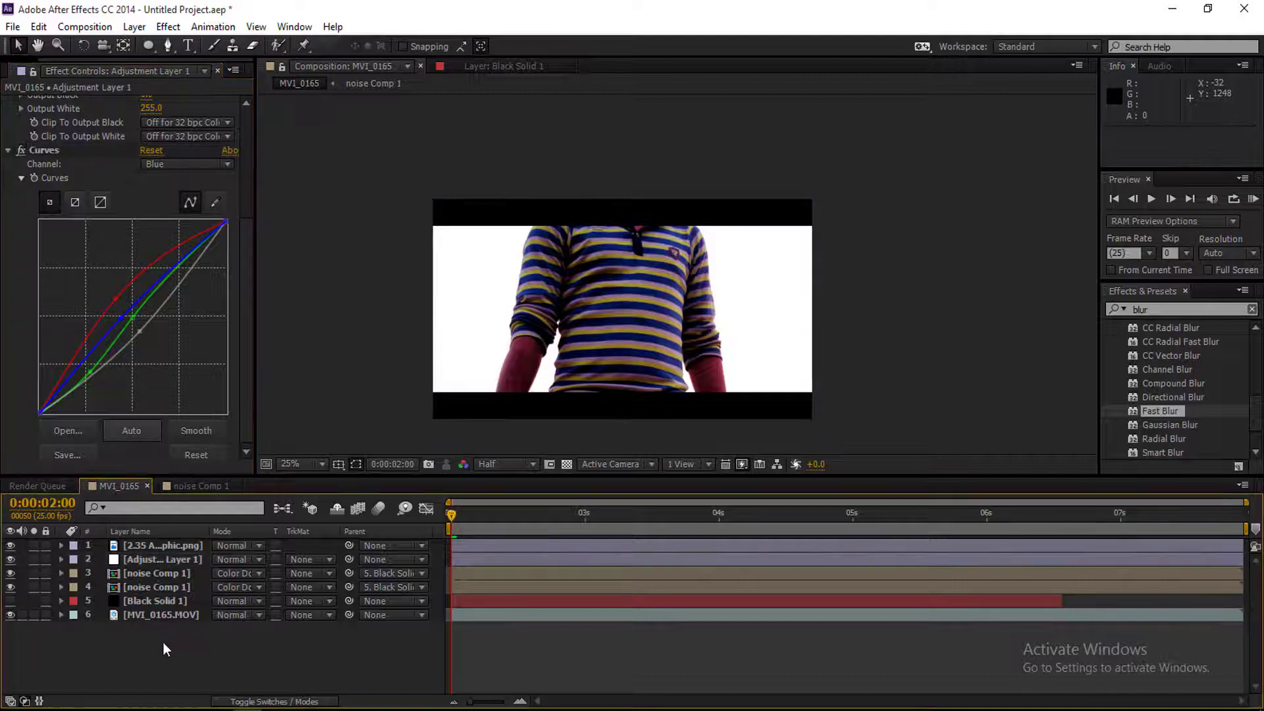
{"action": "left_click", "coordinate": [154, 560]}
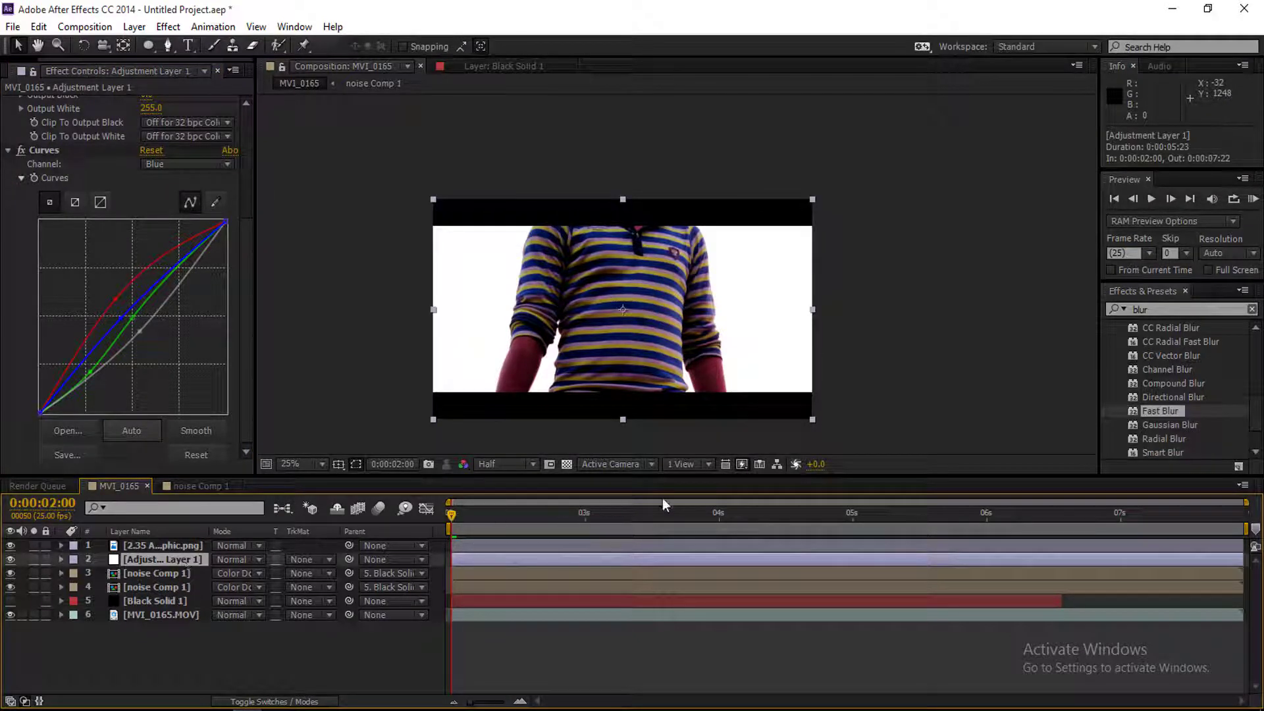
Add a new black 1920 x 1080 px solid directly above the adjustment layer.
{"action": "right_click", "coordinate": [187, 667]}
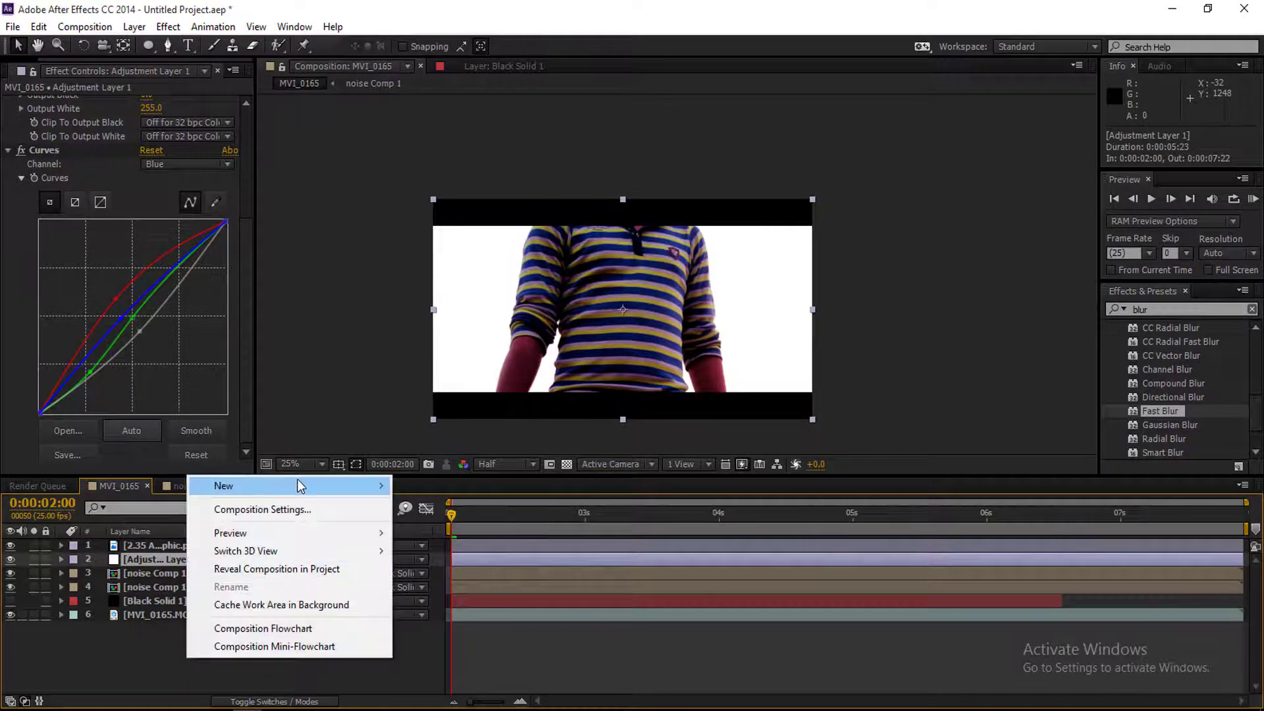
{"action": "mouse_move", "coordinate": [217, 486]}
{"action": "left_click", "coordinate": [428, 528]}
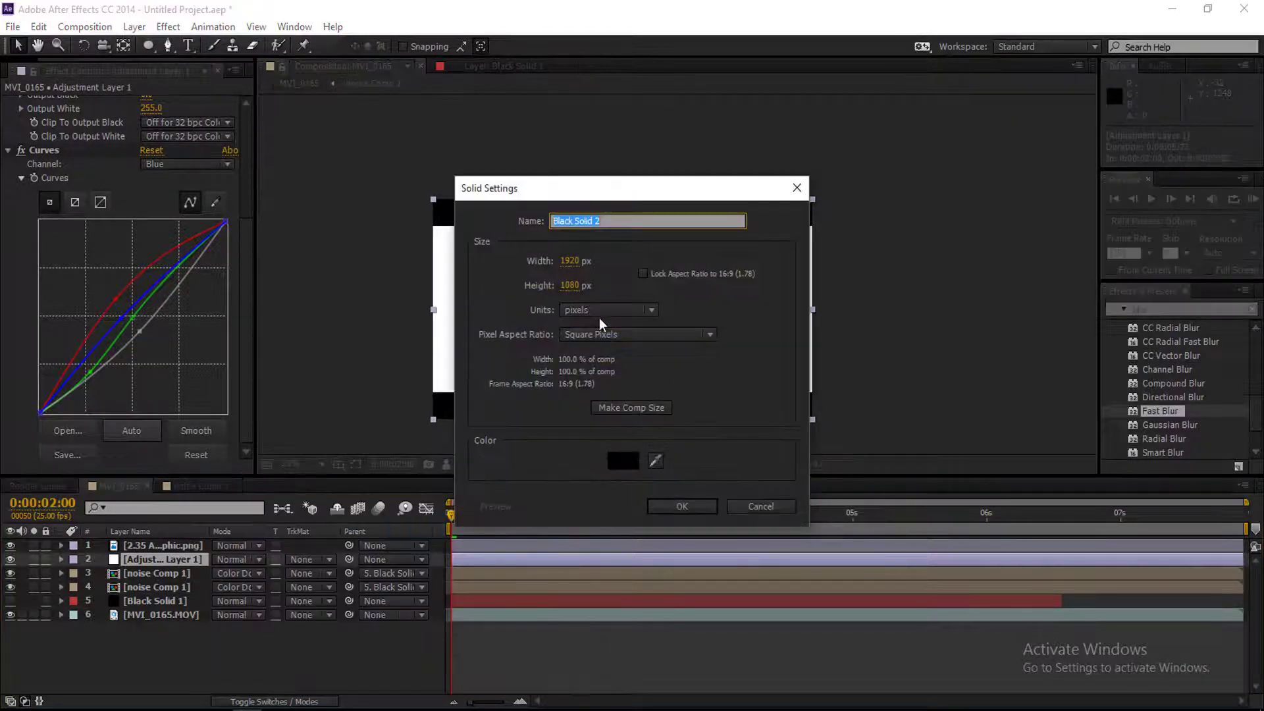
{"action": "left_click", "coordinate": [665, 504]}
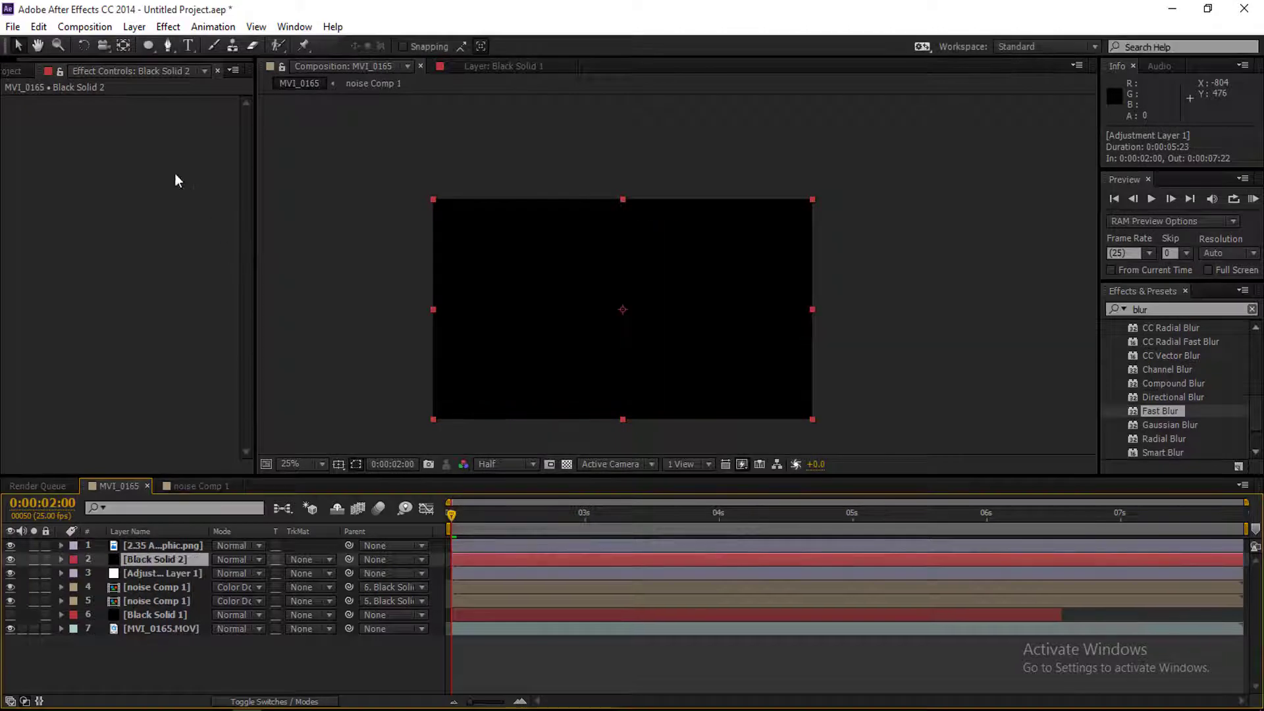
Draw a circular mask about 1450 px wide on the new black solid, centered in the frame, and set its mode to Subtract.
{"action": "left_click", "coordinate": [148, 45]}
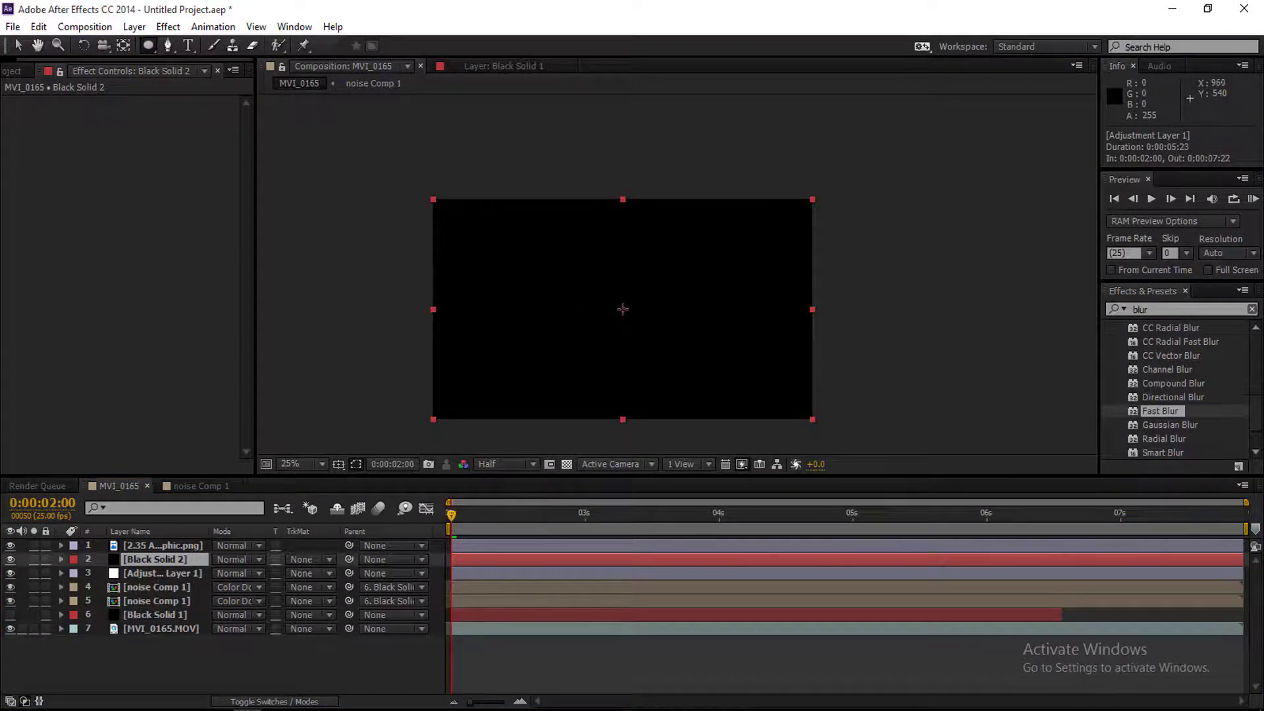
{"action": "left_click_drag", "start_coordinate": [623, 309], "coordinate": [766, 414]}
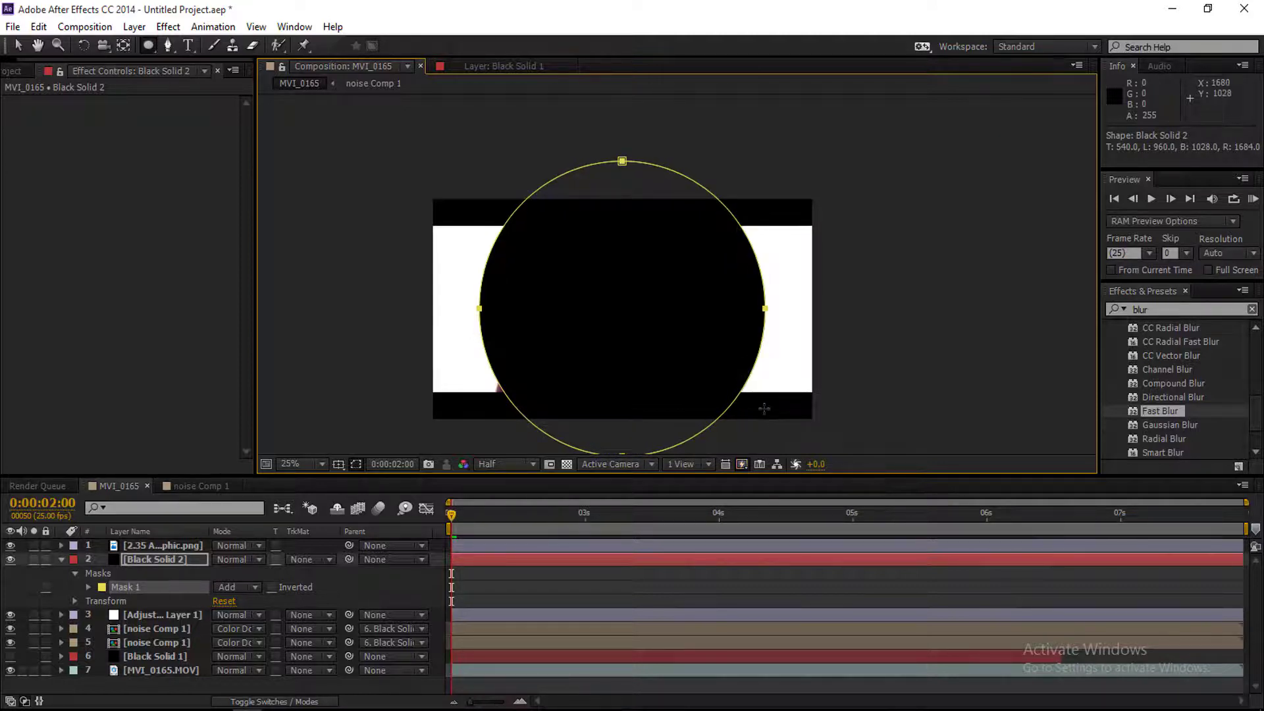
{"action": "left_click", "coordinate": [254, 587]}
{"action": "left_click", "coordinate": [257, 498]}
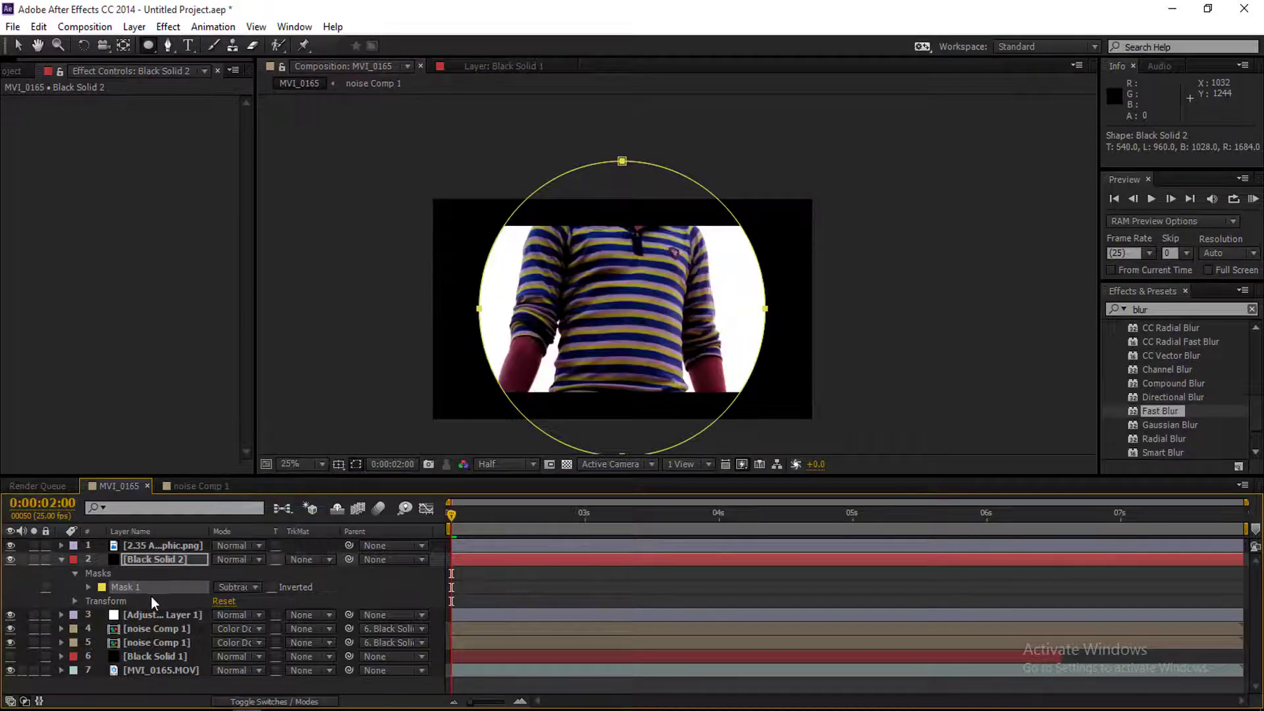
Set the Mask Feather of the new solid's circular mask to 802 pixels for a soft vignette, leaving the layer's properties collapsed.
{"action": "left_click", "coordinate": [87, 587]}
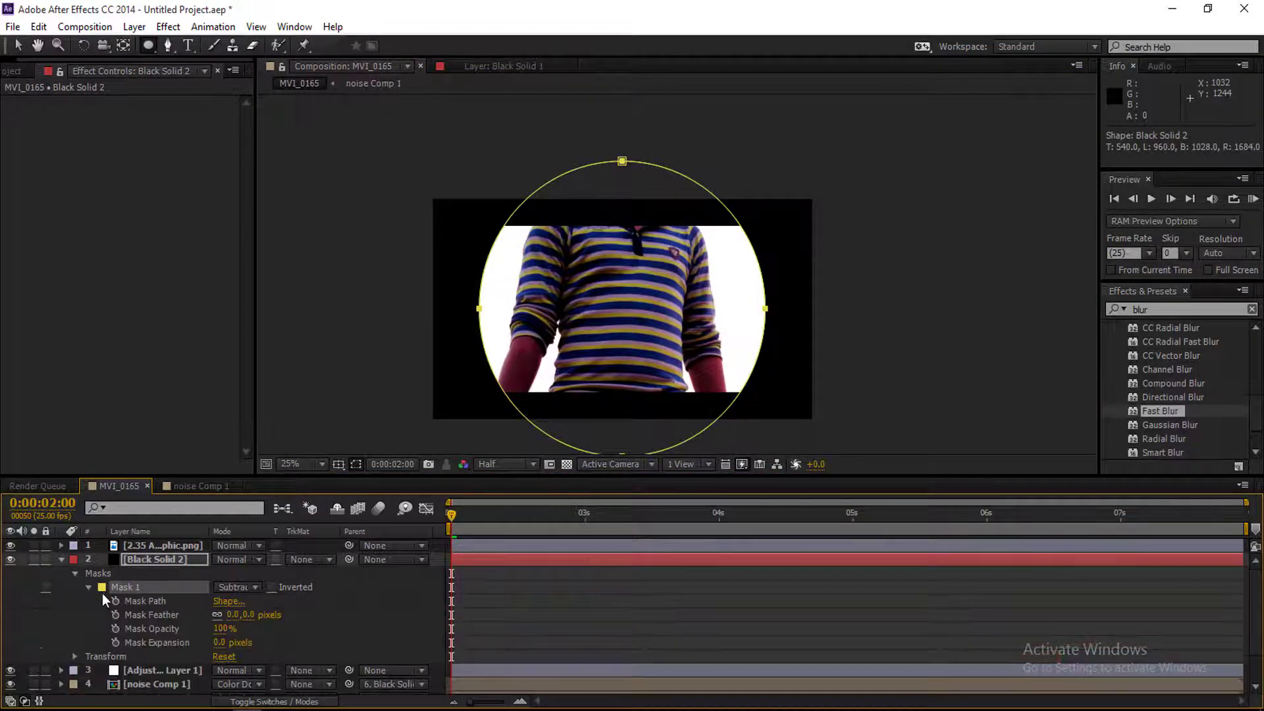
{"action": "left_click_drag", "start_coordinate": [233, 615], "coordinate": [703, 641]}
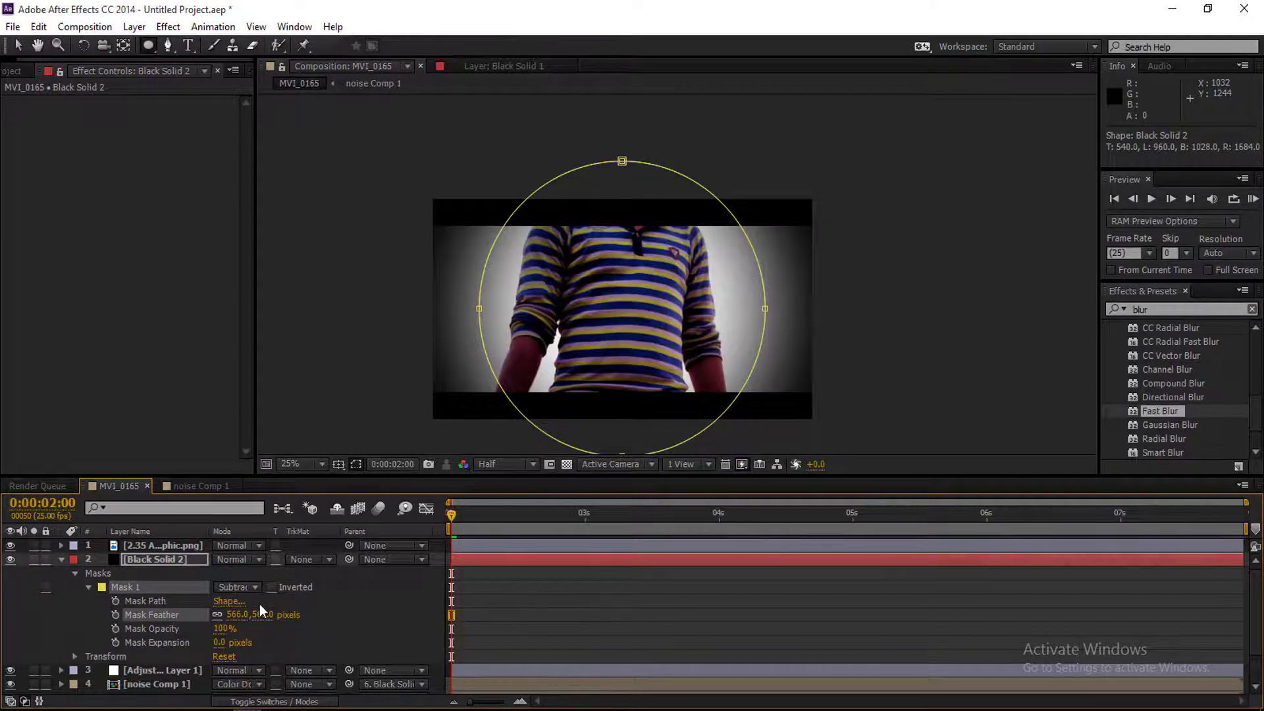
{"action": "left_click_drag", "start_coordinate": [254, 616], "coordinate": [461, 634]}
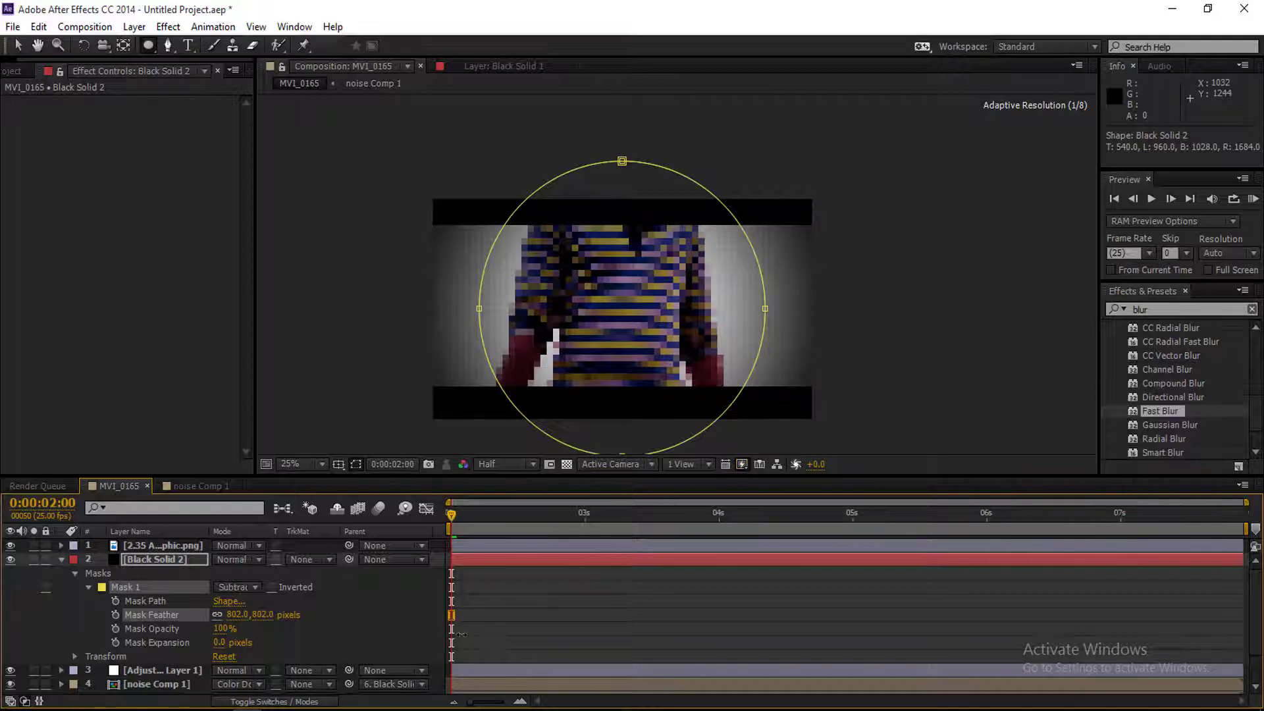
{"action": "left_click", "coordinate": [63, 560]}
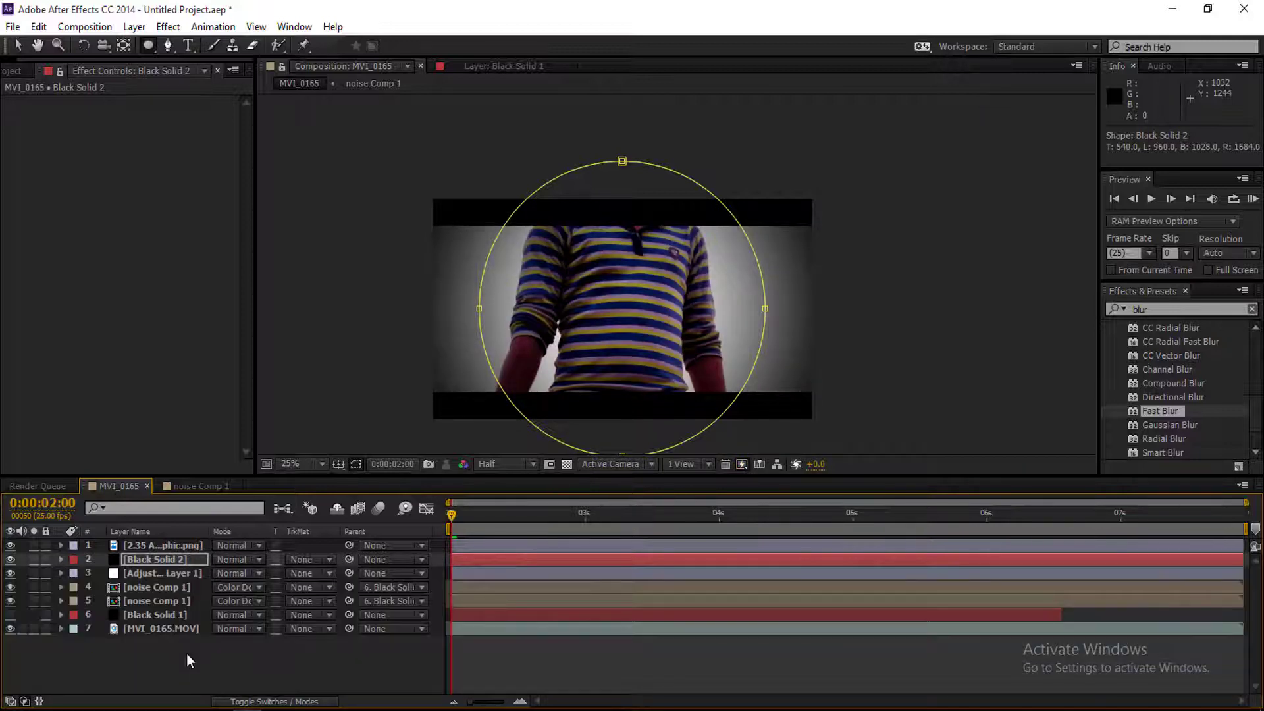
Play a RAM preview of the graded shot and inspect the glowing fist between 0:00:06:07 and 0:00:06:16, ending at 0:00:06:14.
{"action": "left_click", "coordinate": [184, 650]}
{"action": "key", "text": "KP_0"}
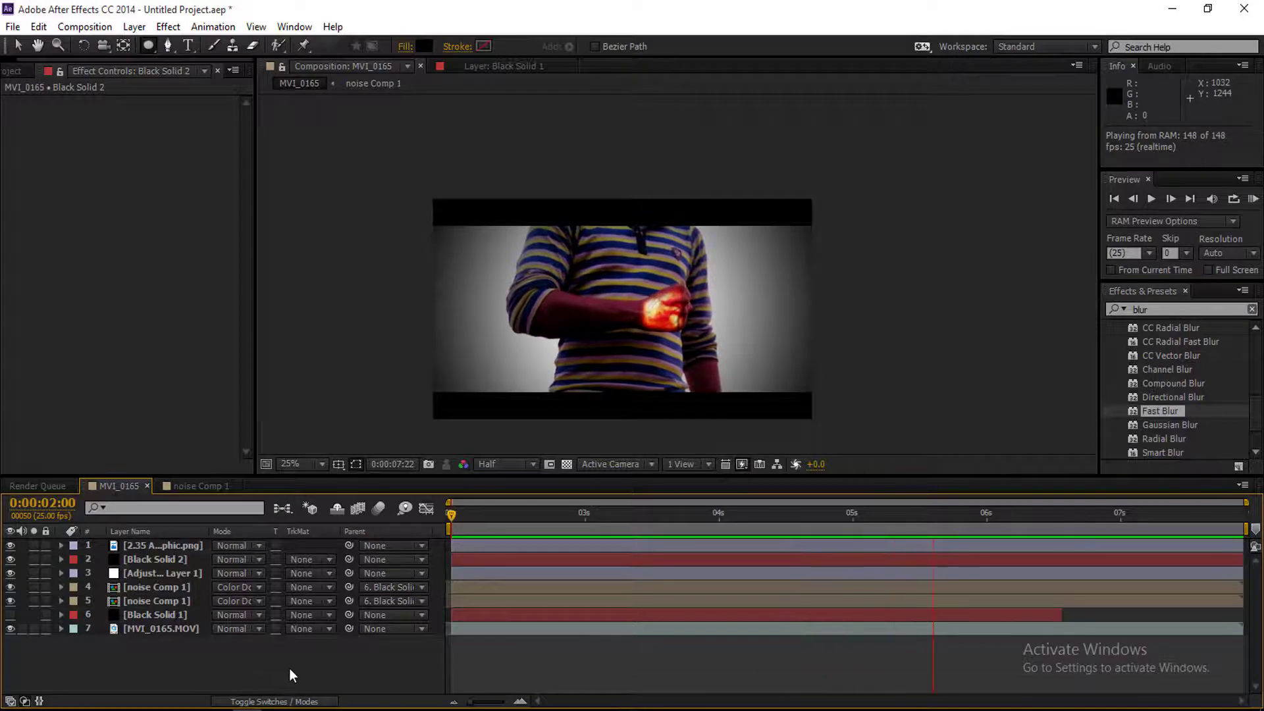
{"action": "key", "text": "space"}
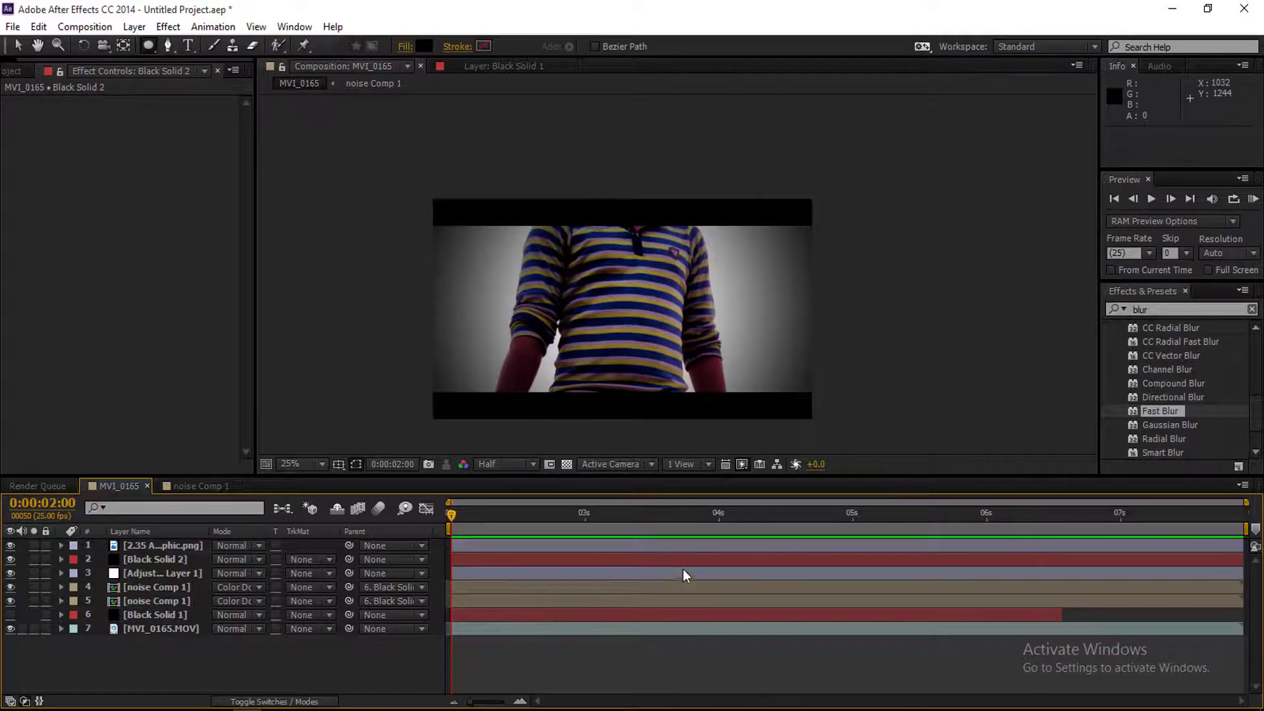
{"action": "left_click", "coordinate": [1022, 516]}
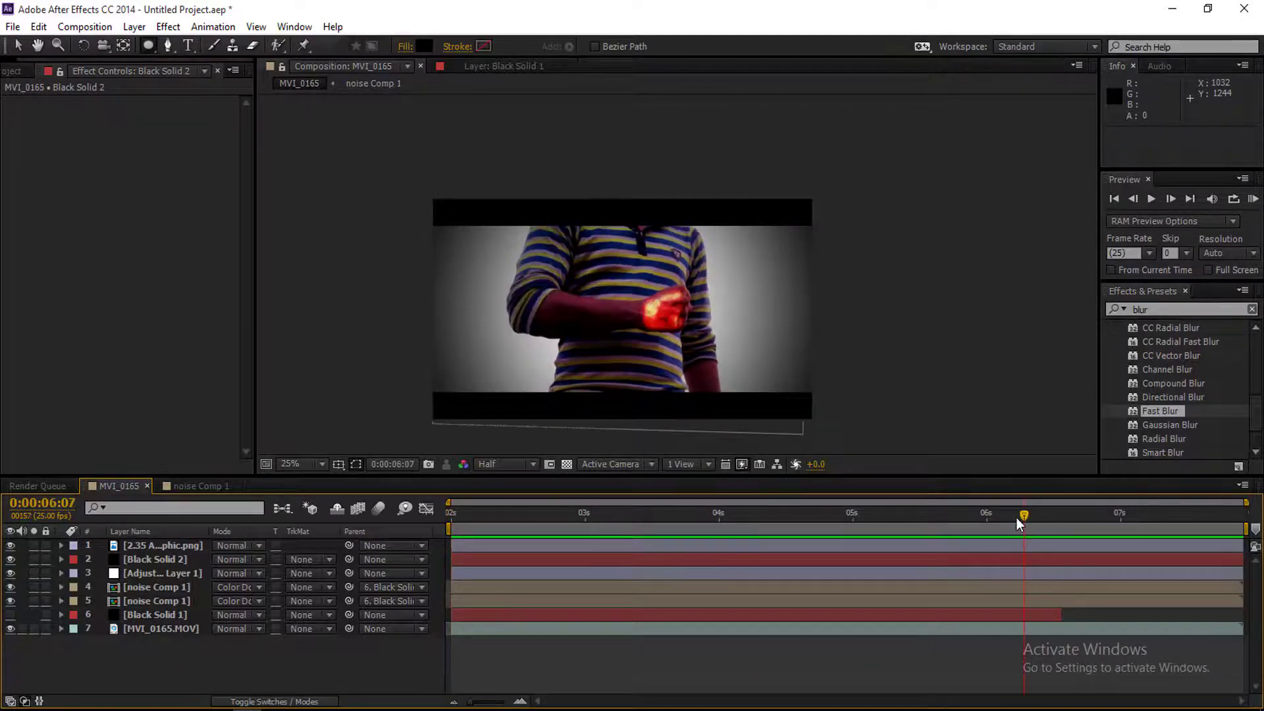
{"action": "left_click", "coordinate": [1071, 521]}
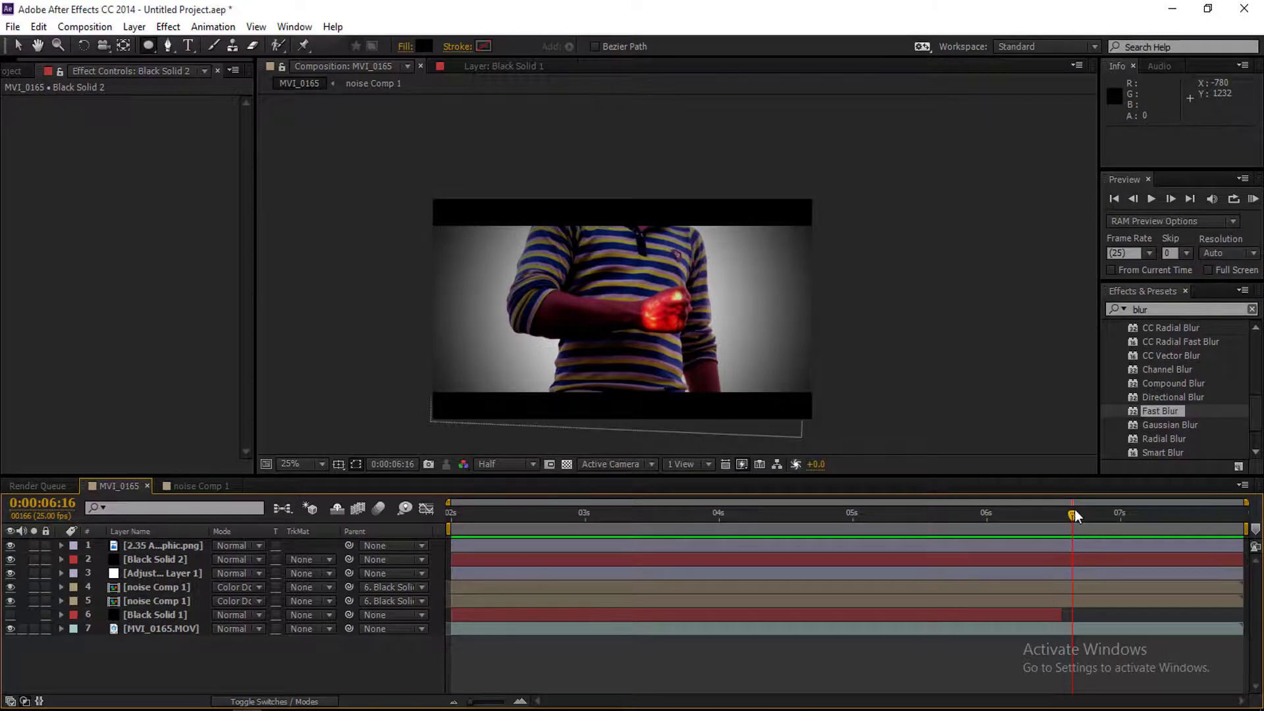
{"action": "left_click_drag", "start_coordinate": [1082, 517], "coordinate": [1062, 563]}
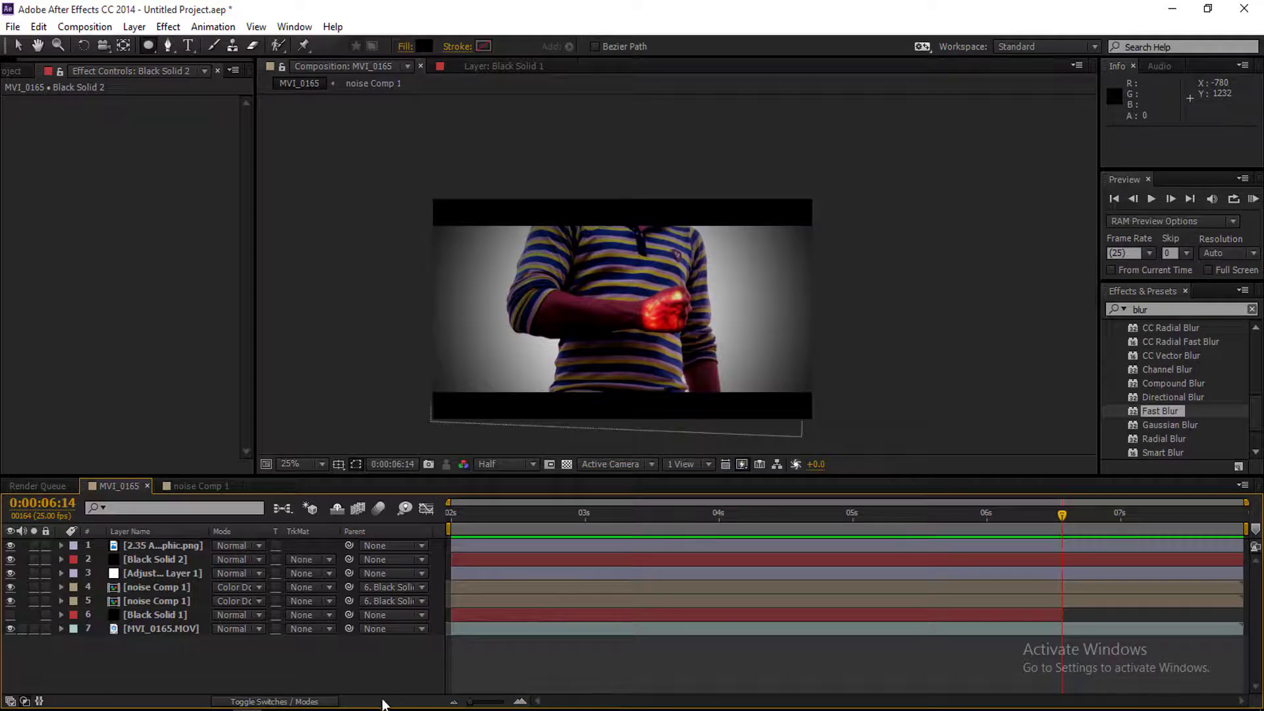